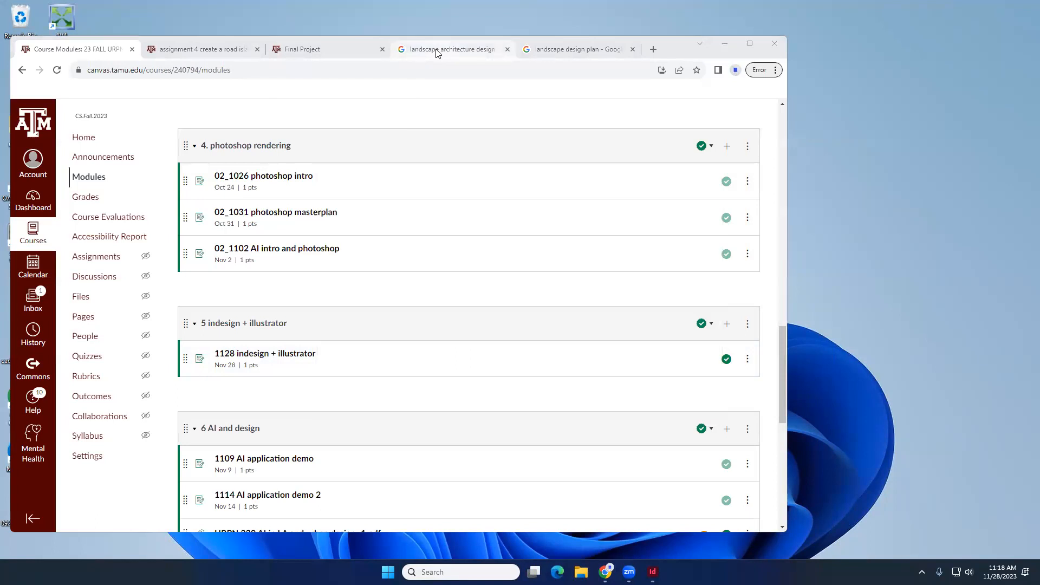
- Browse the landscape architecture design board image results for presentation board examples
left_click(440, 50)
left_click(552, 51)
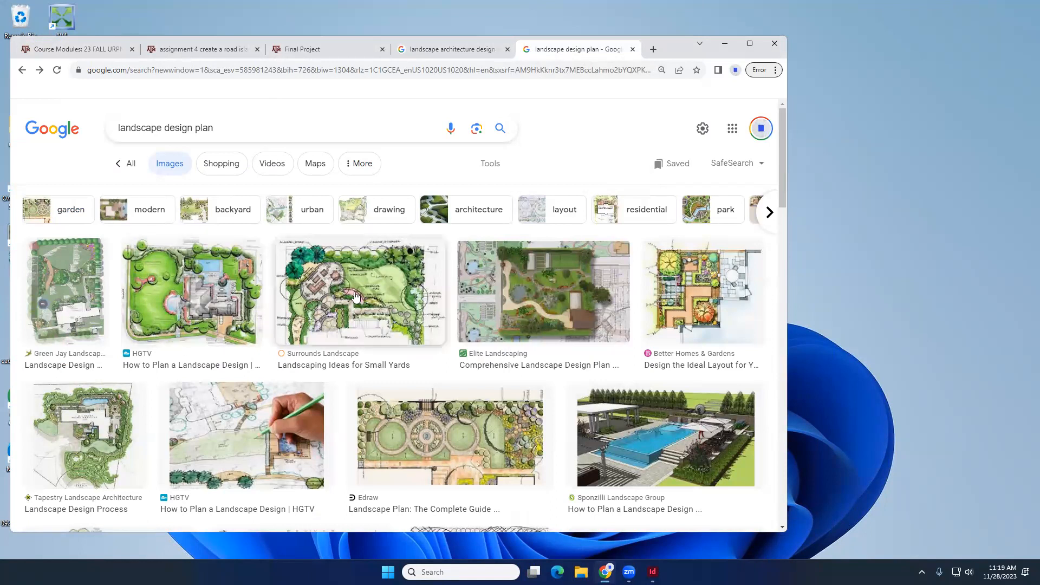
left_click(428, 50)
scroll(298, 373, "down", 2)
scroll(302, 374, "down", 5)
scroll(302, 374, "up", 3)
left_click(260, 301)
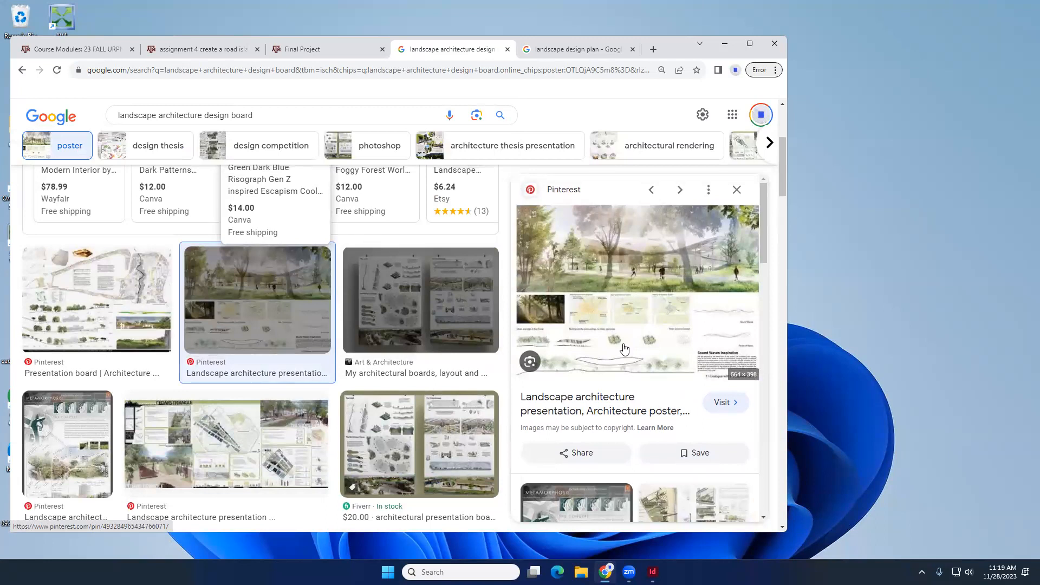
left_click(271, 423)
scroll(580, 242, "down", 1)
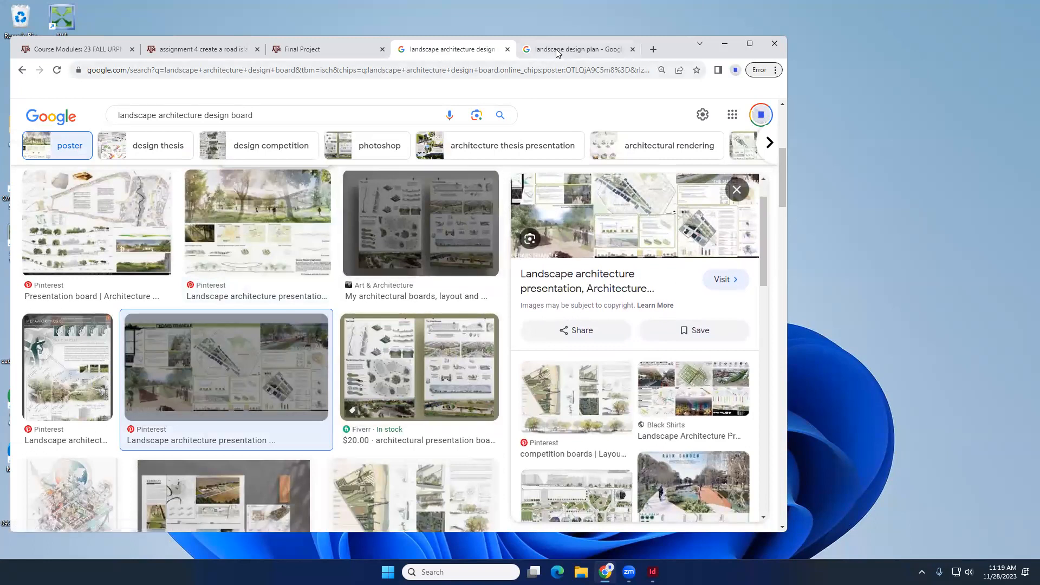
- Save the HGTV landscape design plan image from the plan results to Downloads as plan
mouse_move(570, 52)
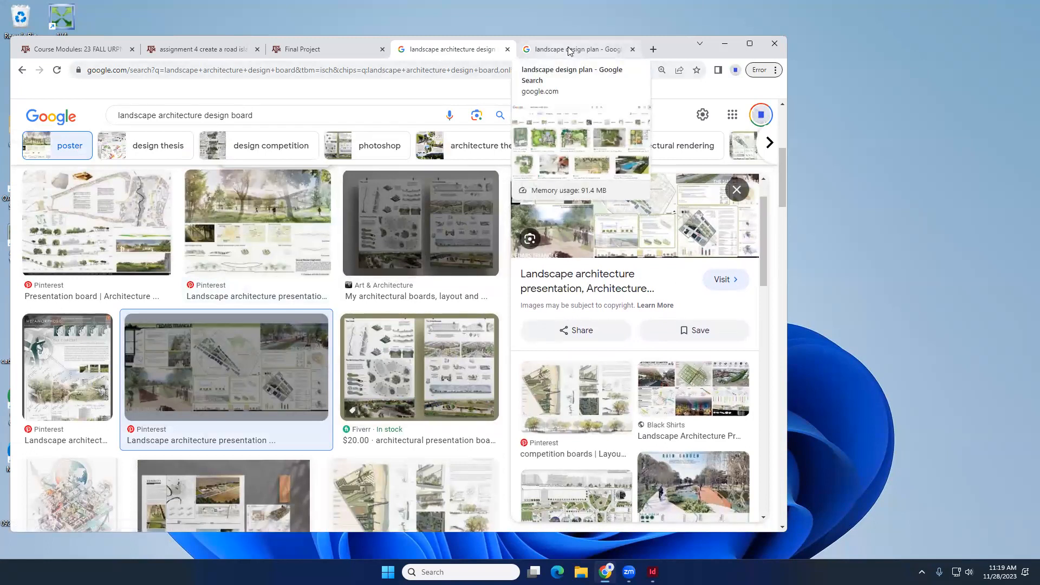
left_click(569, 52)
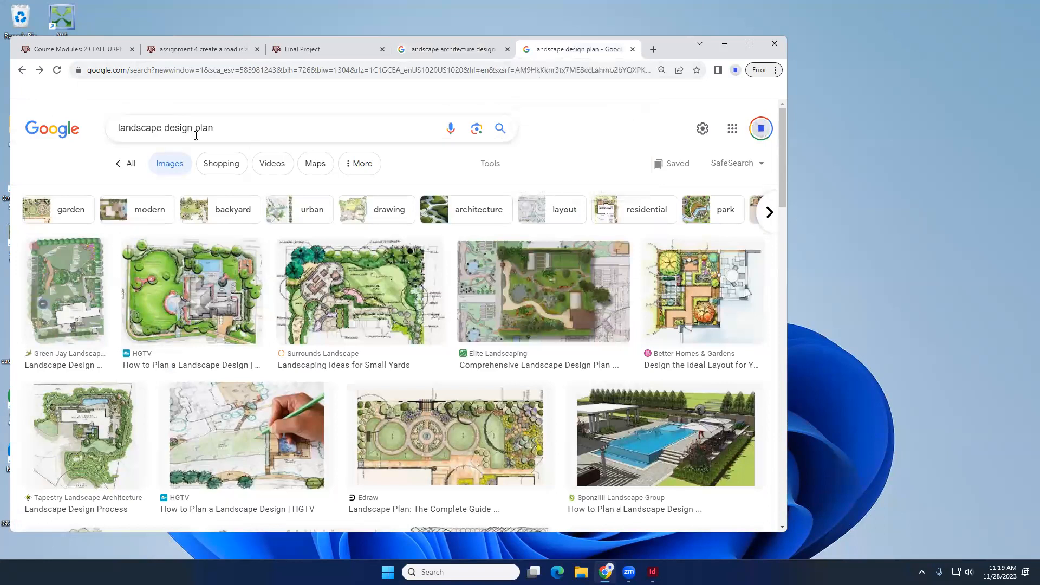
left_click(148, 130)
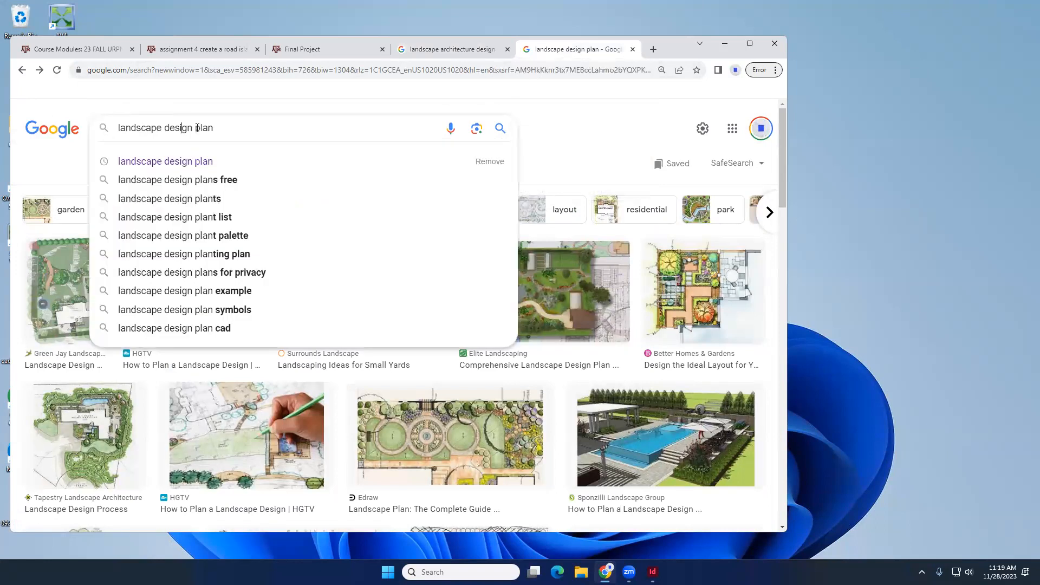
left_click(364, 112)
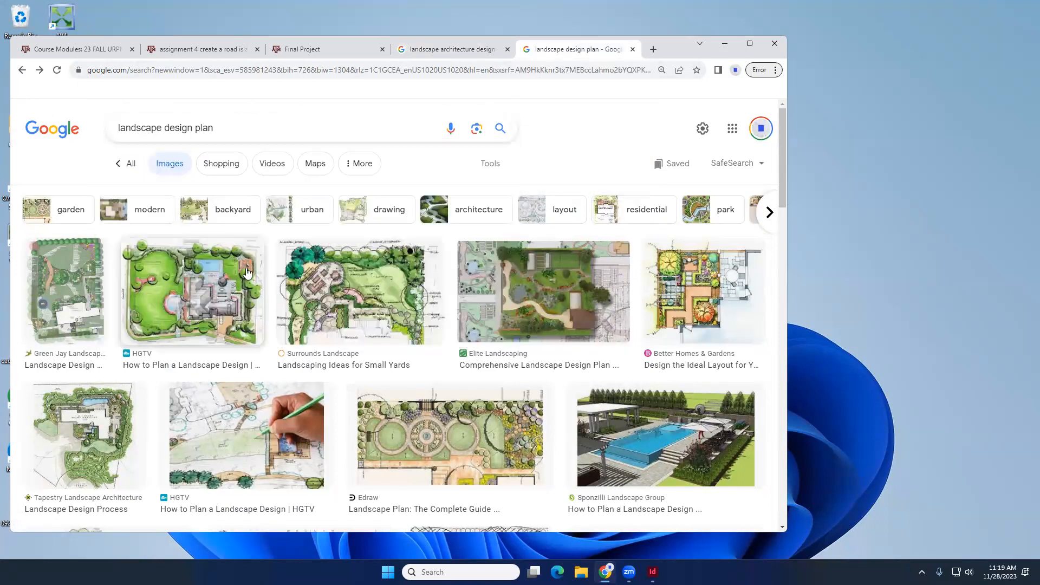
left_click(211, 271)
right_click(613, 237)
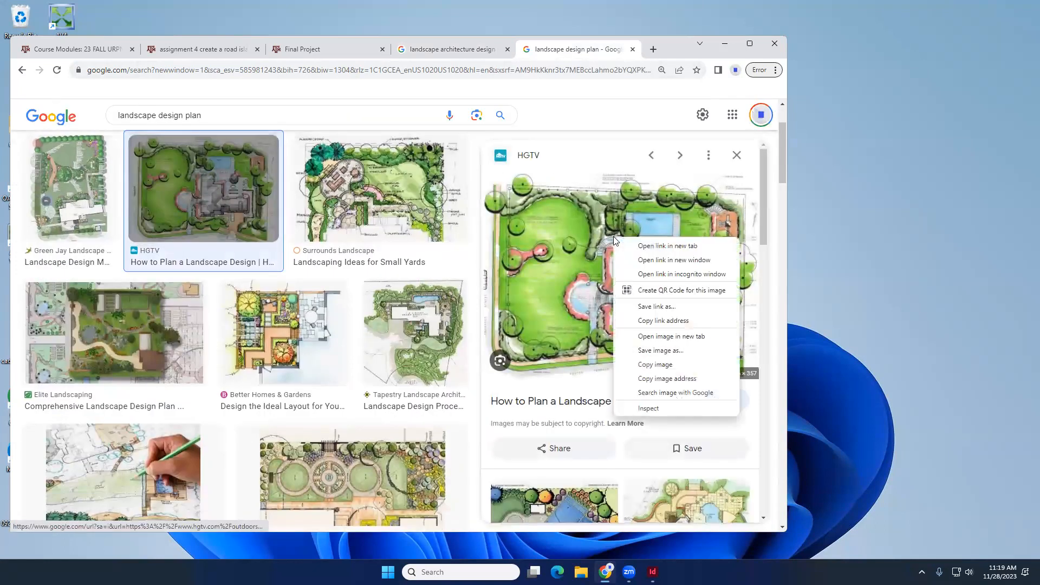
left_click(668, 353)
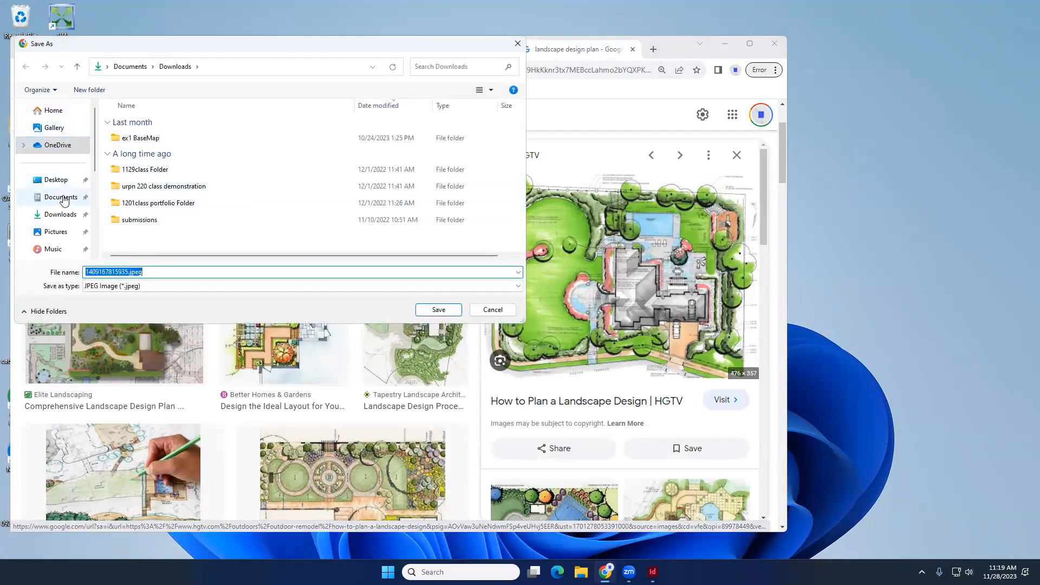
left_click(60, 215)
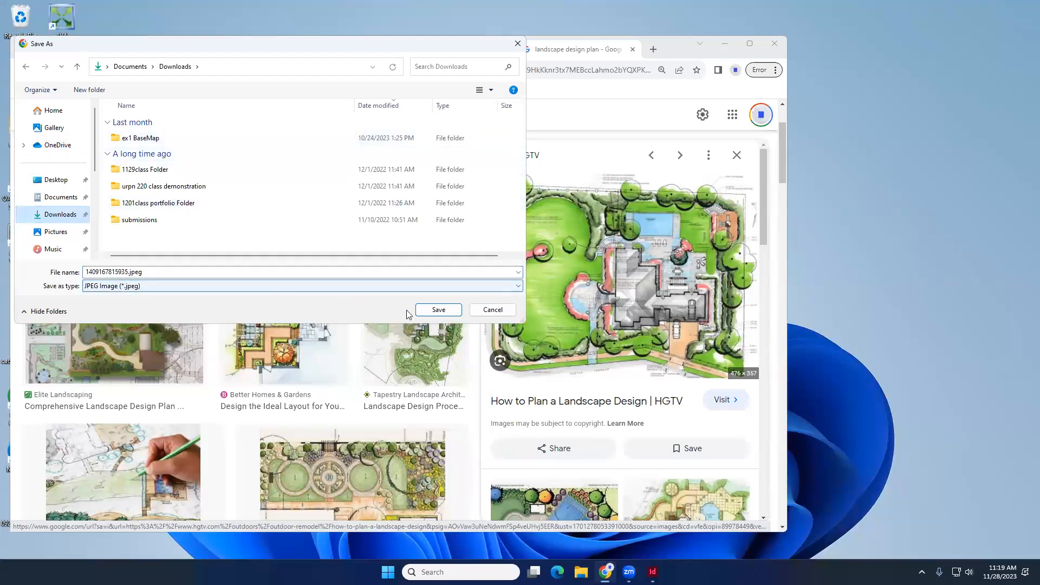
double_click(110, 273)
type("plan")
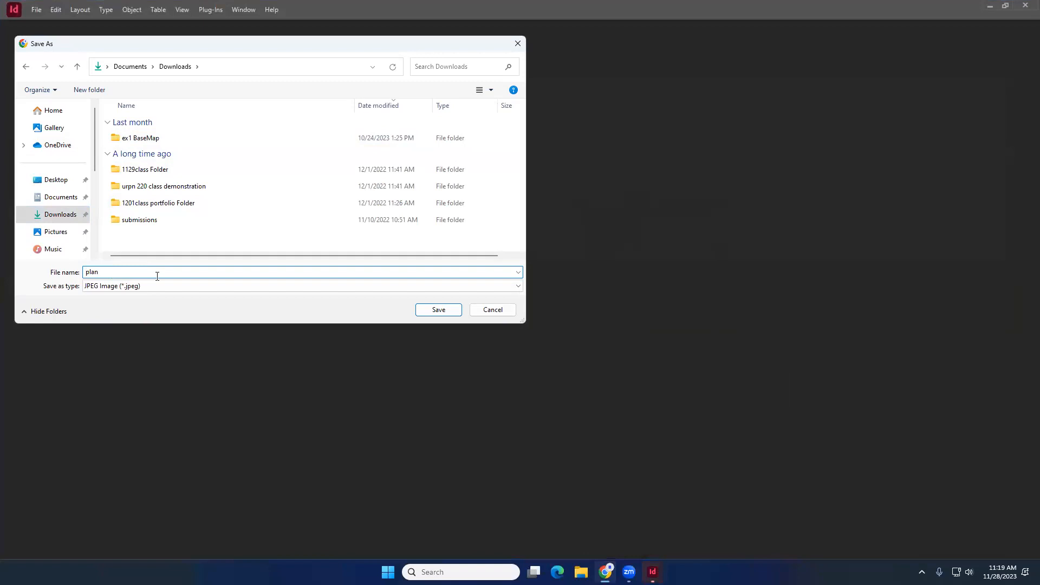
left_click(439, 310)
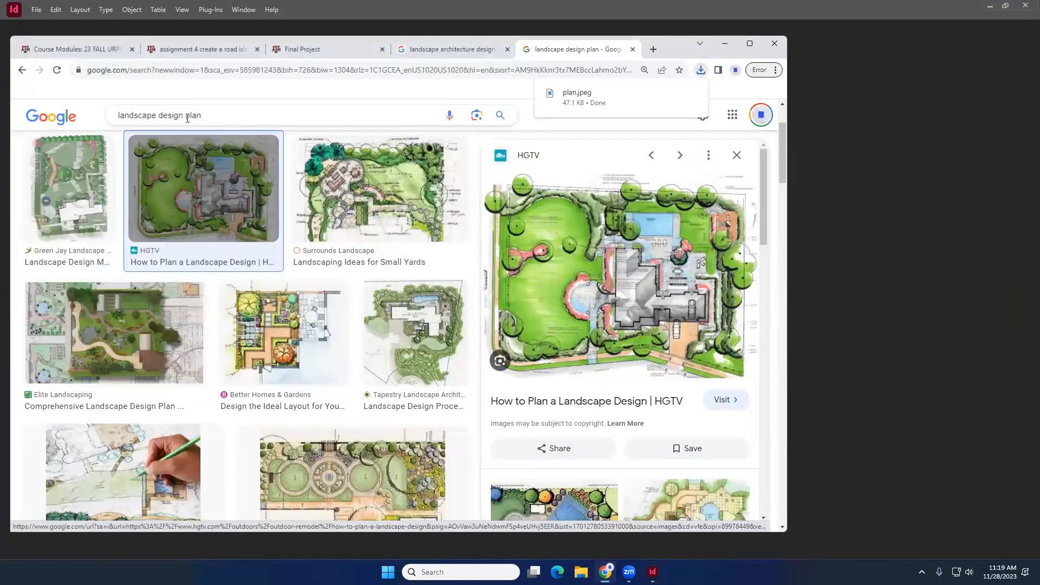
- Search images for landscape design section and open the Landscape Sections on Behance result
double_click(187, 119)
type("section")
key("Return")
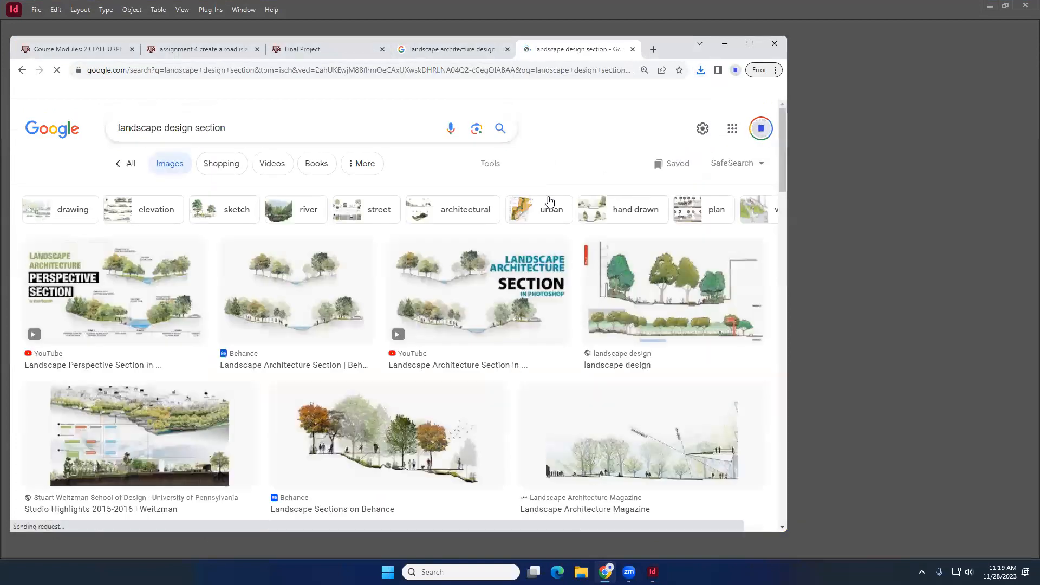
scroll(520, 271, "down", 2)
left_click(462, 314)
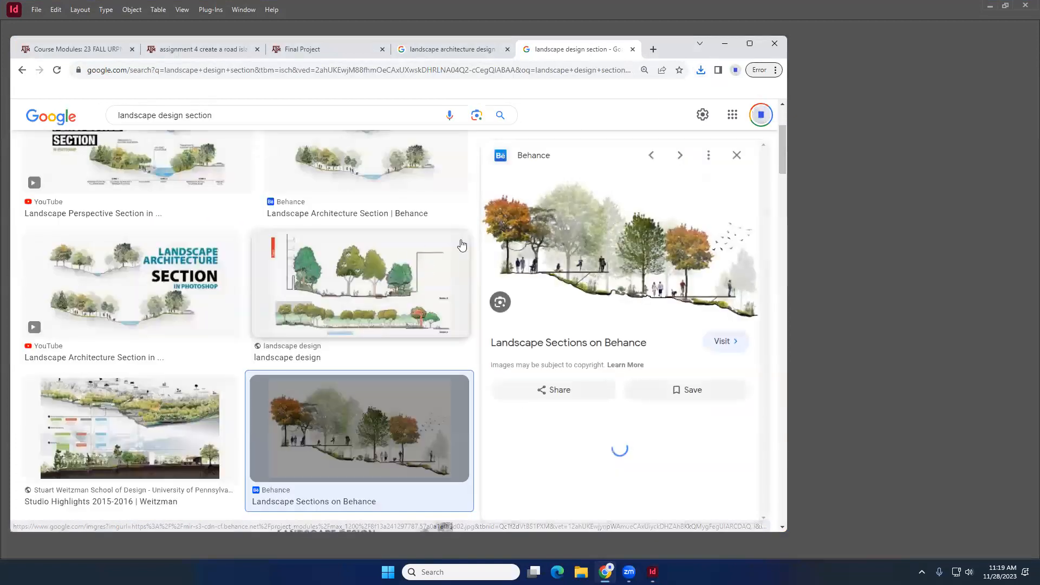
- Save the Behance landscape section image to Downloads as section
right_click(595, 198)
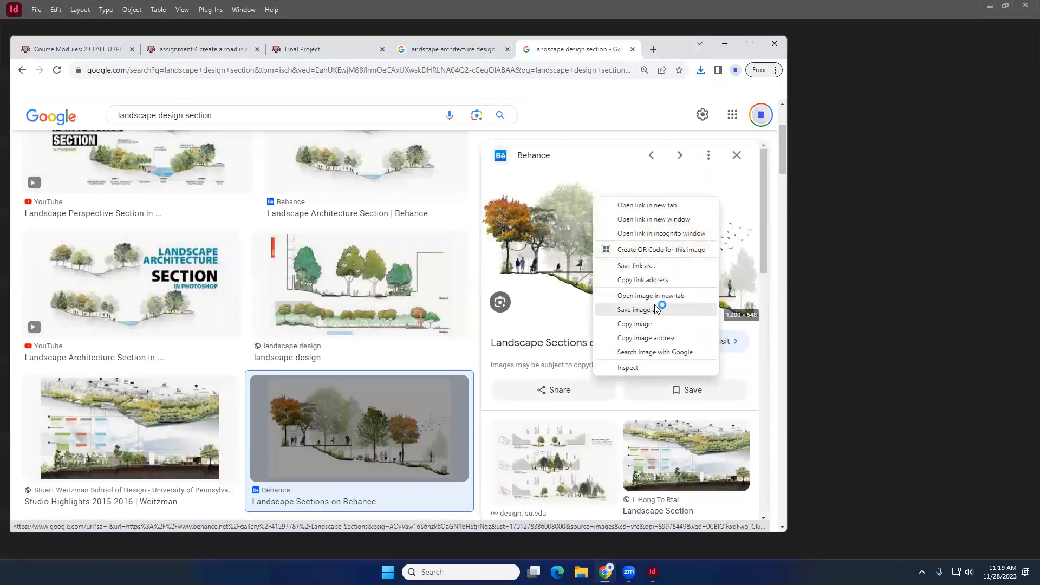
left_click(648, 323)
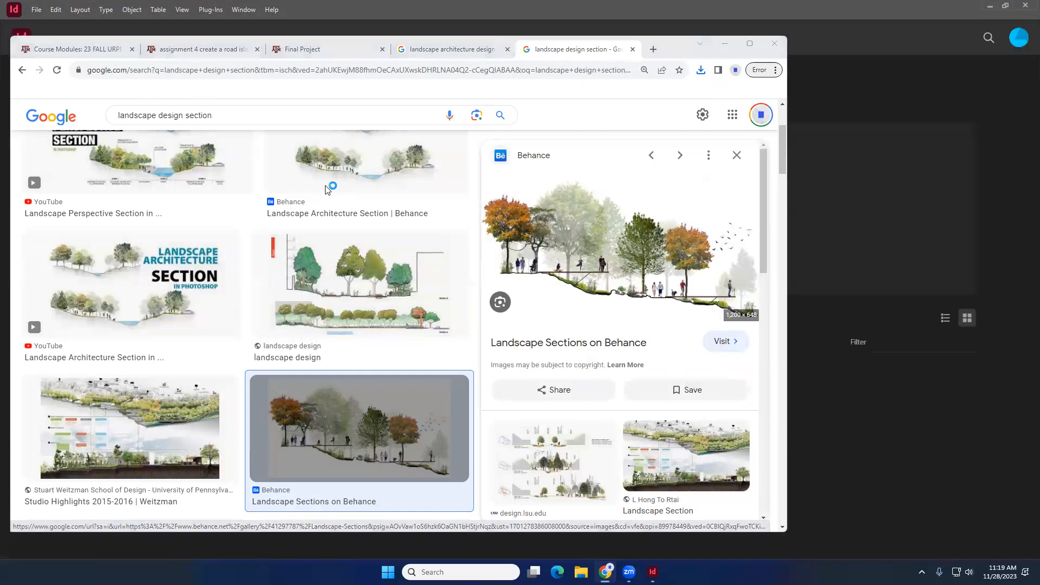
double_click(162, 274)
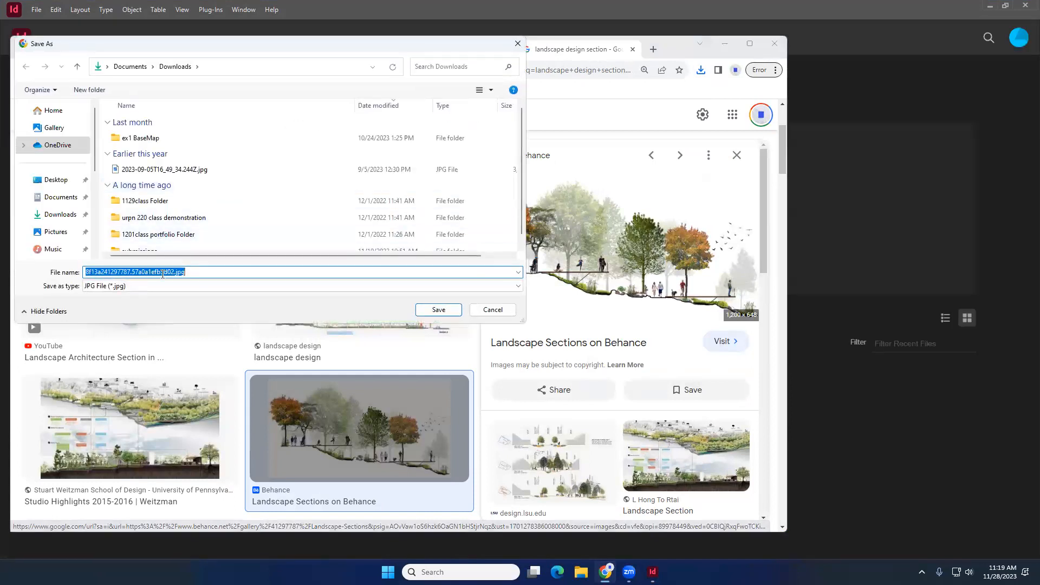
type("section")
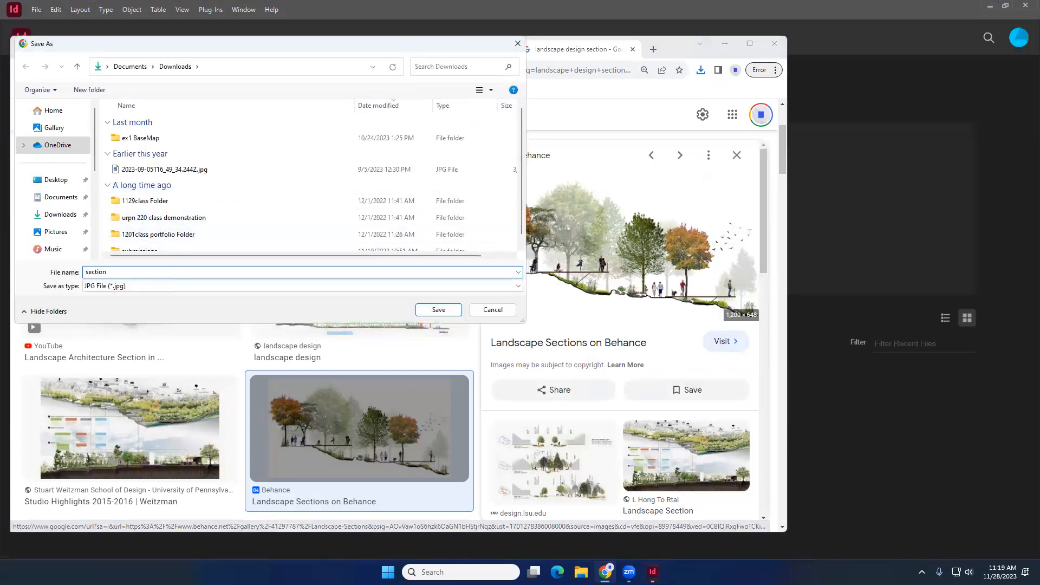
left_click(436, 308)
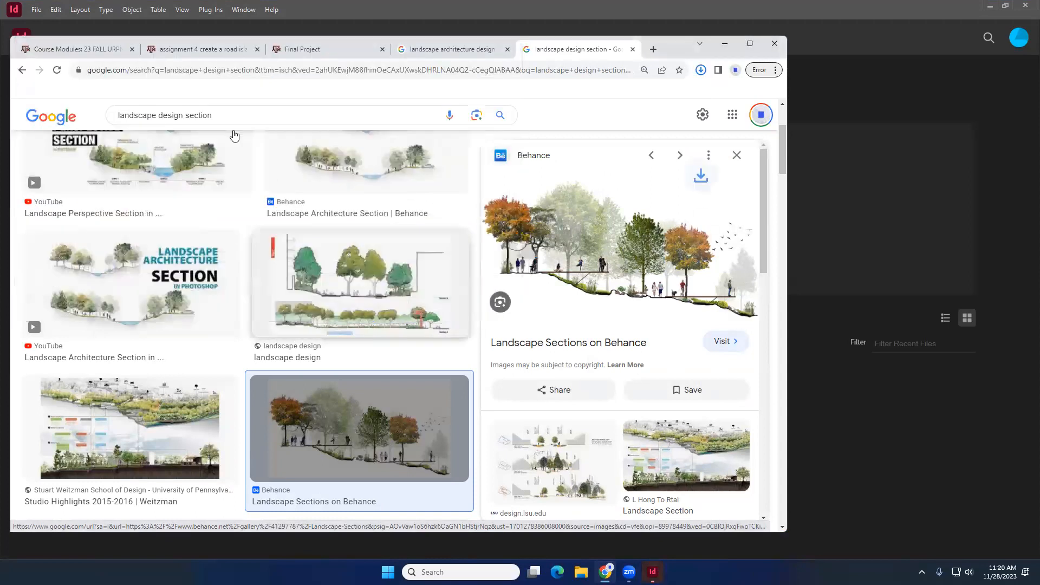
- Search images for landscape design perspective and open a landscape architecture drawing result
double_click(202, 115)
type("per")
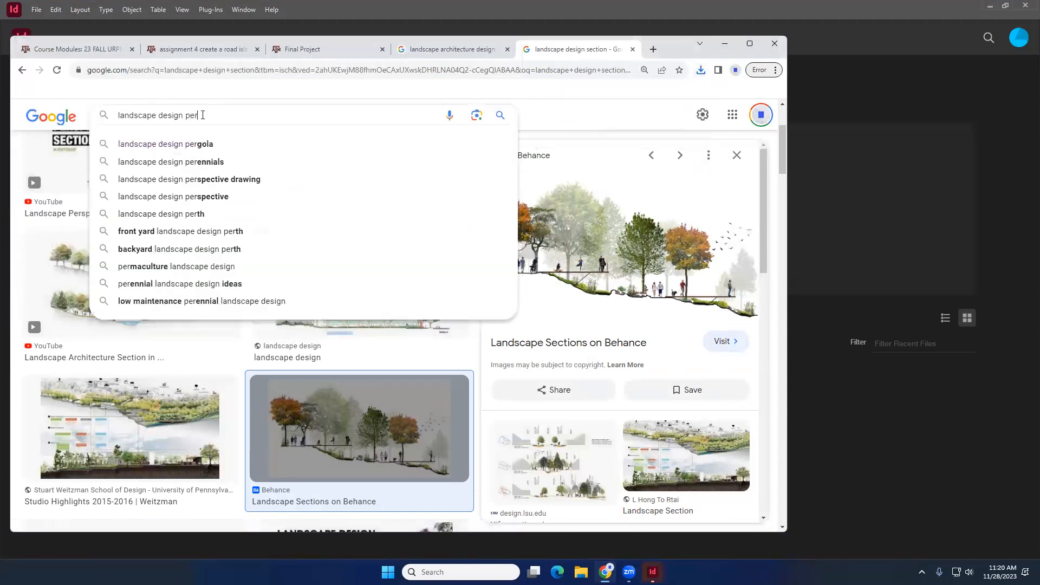
type("spective")
key("Return")
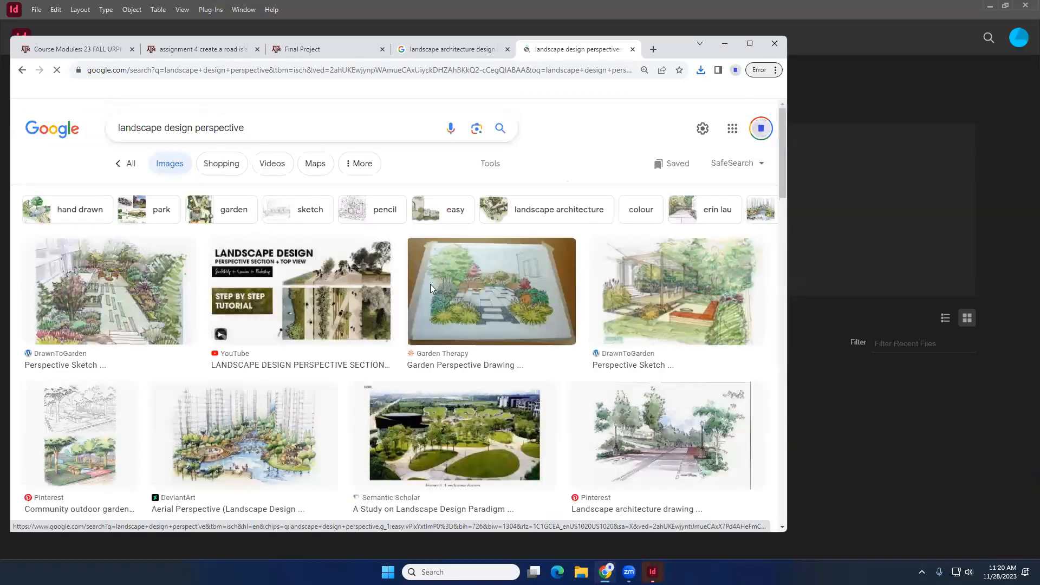
scroll(244, 304, "down", 2)
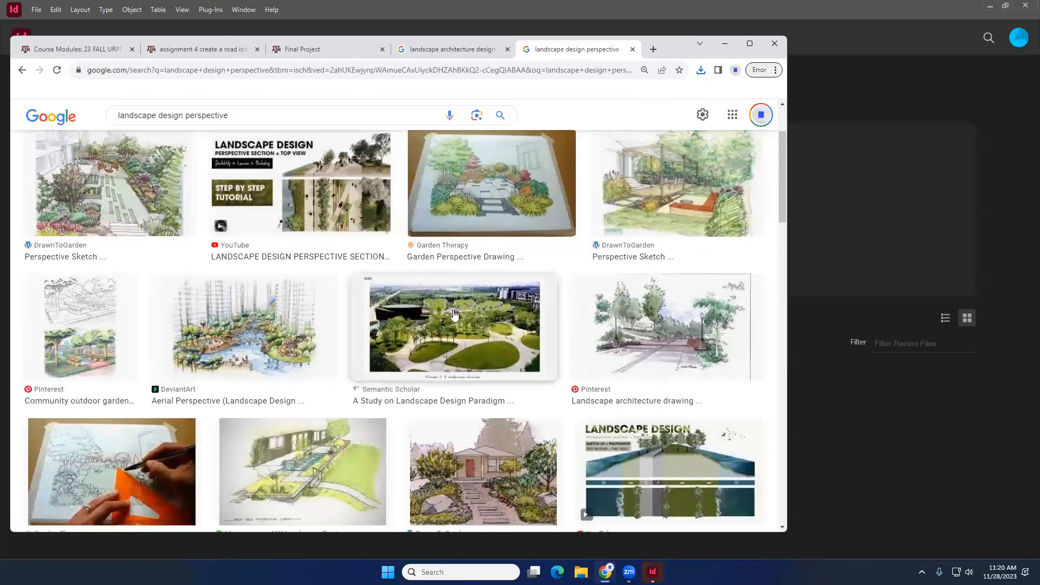
left_click(689, 318)
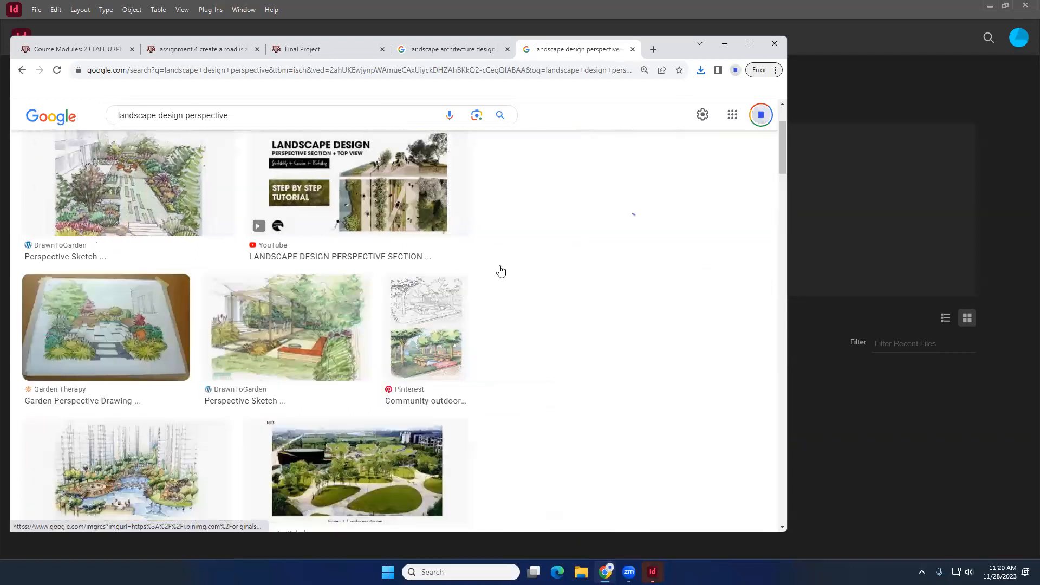
- Save the hand-rendered perspective drawing image to Downloads as perspectives
right_click(606, 244)
left_click(635, 357)
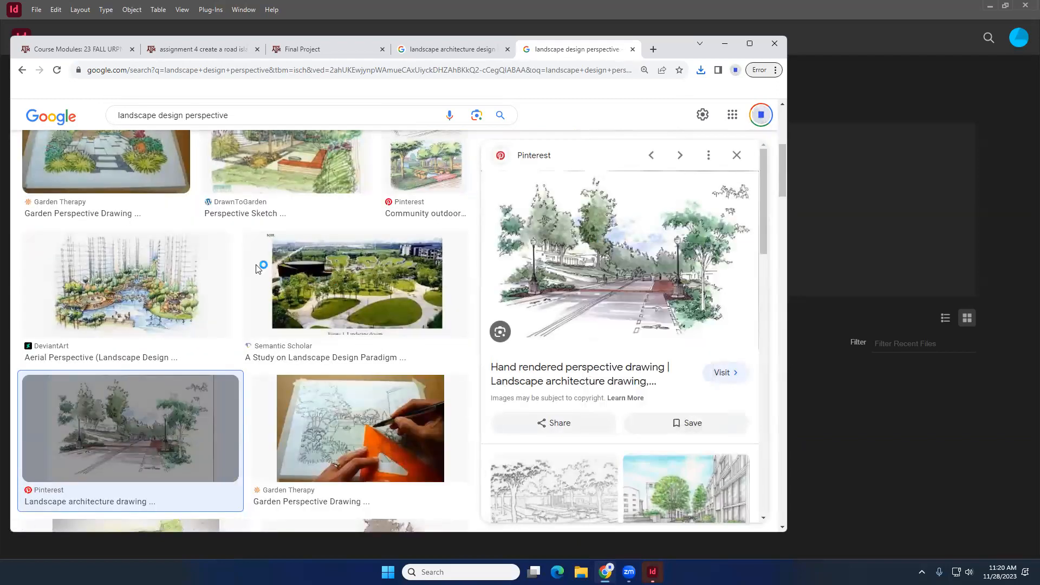
left_click(167, 271)
double_click(168, 272)
type("pes")
type("spectives")
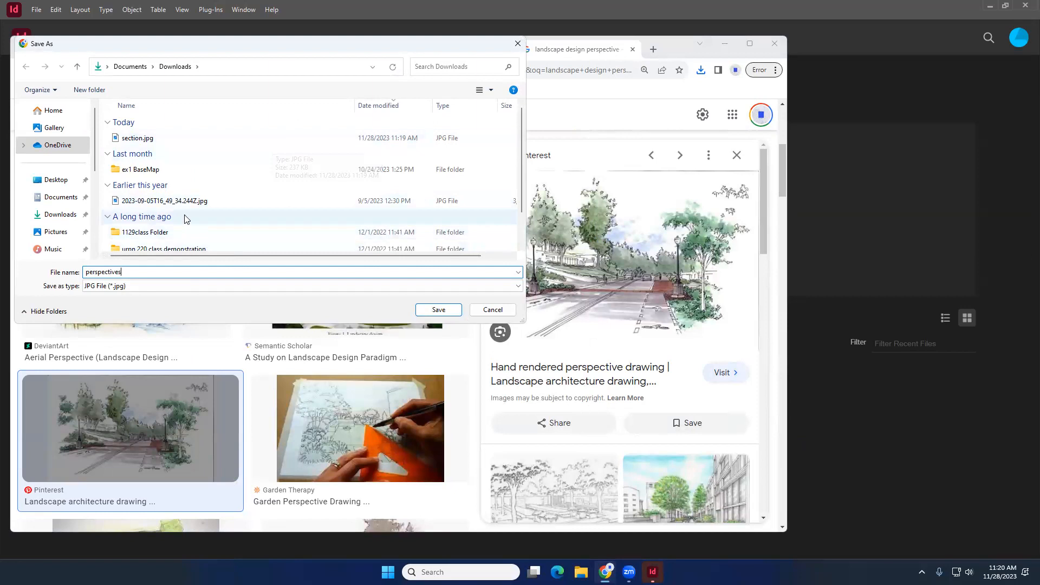
left_click(438, 310)
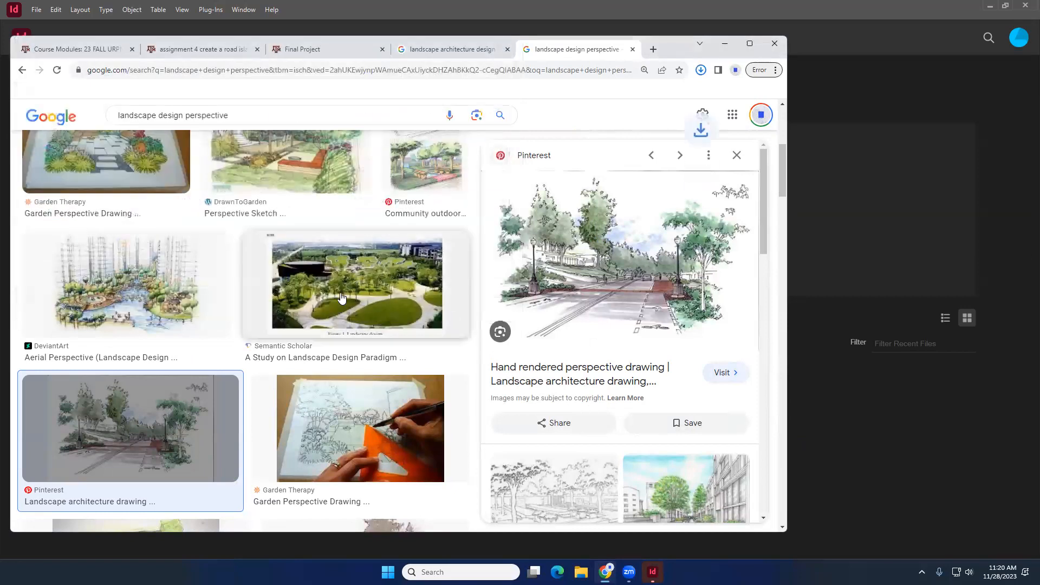
- Open the Visionscapes NW perspective sketch and save it to Downloads as pespective
scroll(340, 298, "down", 3)
scroll(163, 304, "down", 2)
left_click(153, 331)
right_click(597, 197)
left_click(643, 311)
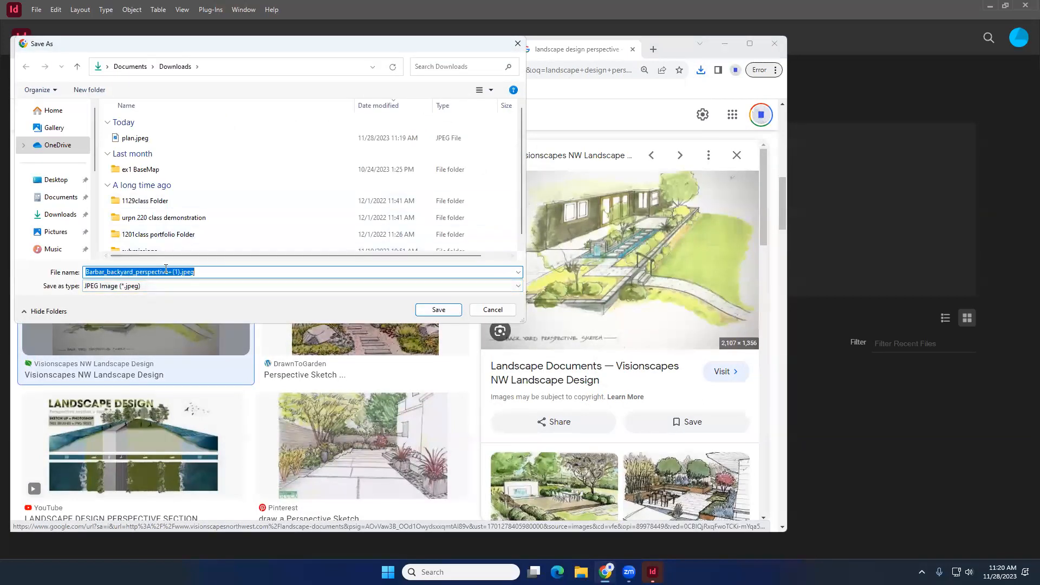
type("pespective2")
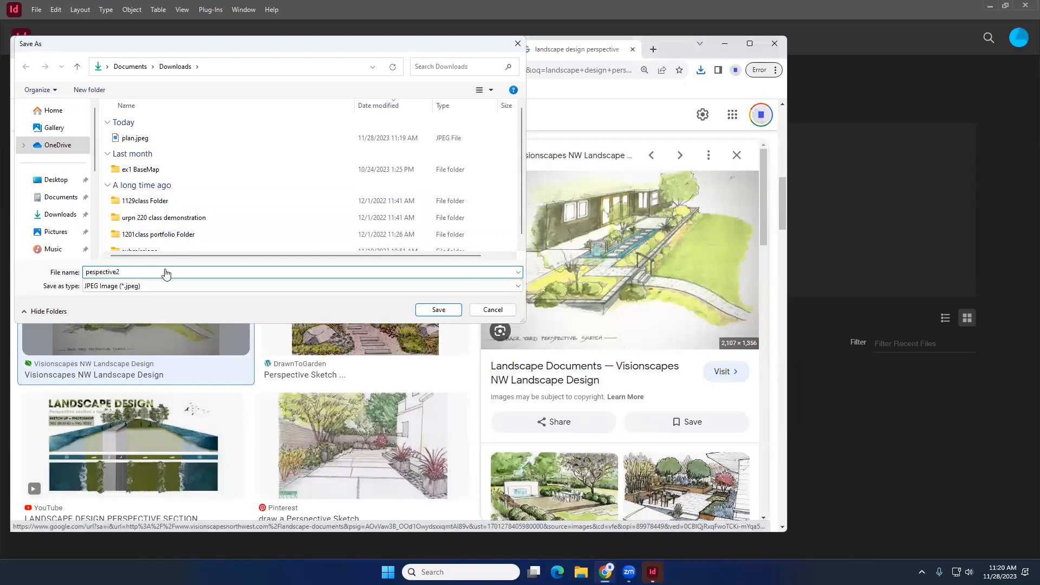
key("Return")
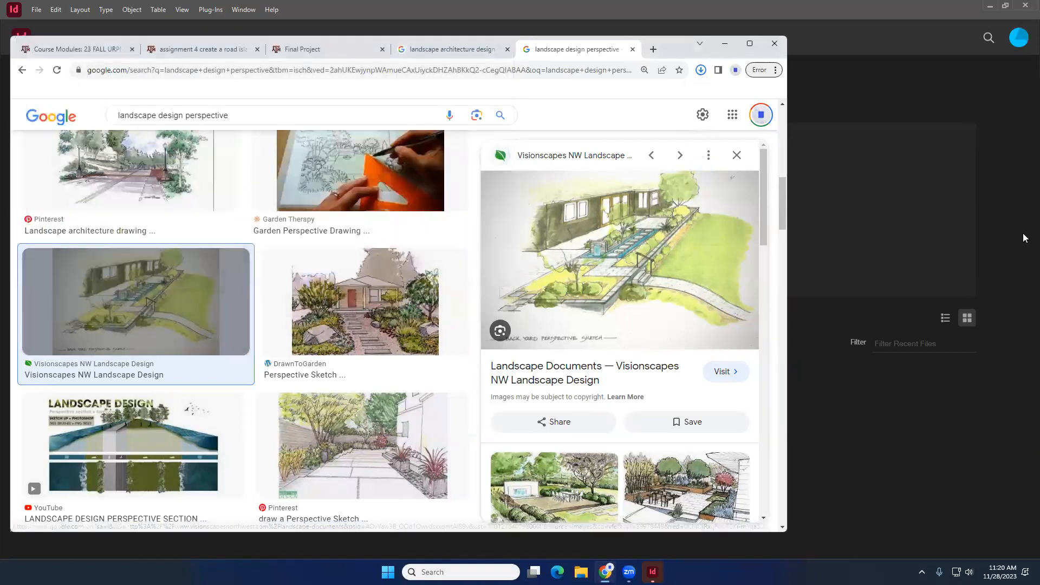
- Open the Downloads folder in File Explorer and review the saved plan, section and perspective images
left_click(581, 572)
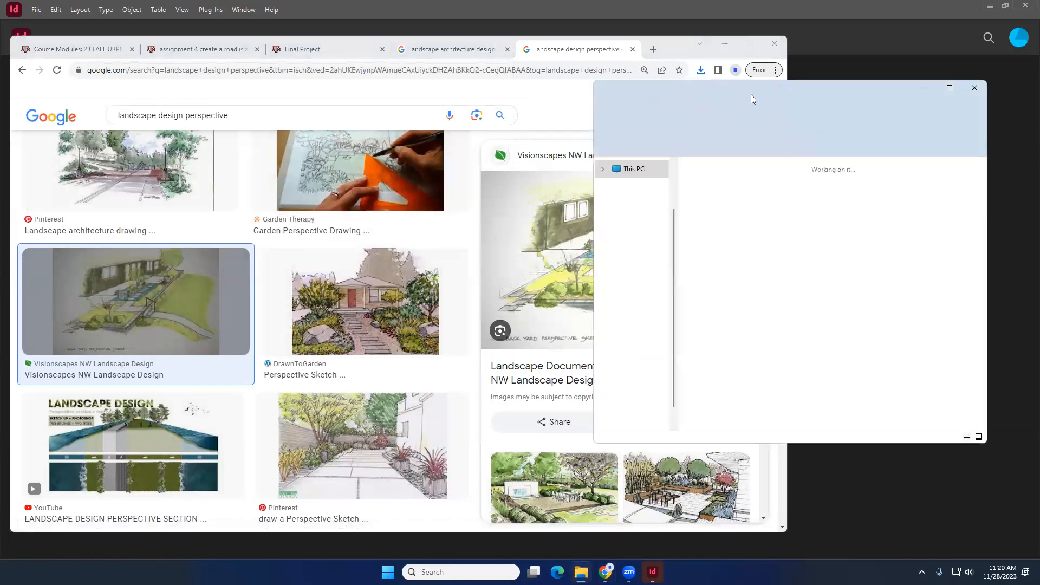
left_click_drag(769, 90, 532, 107)
left_click(403, 235)
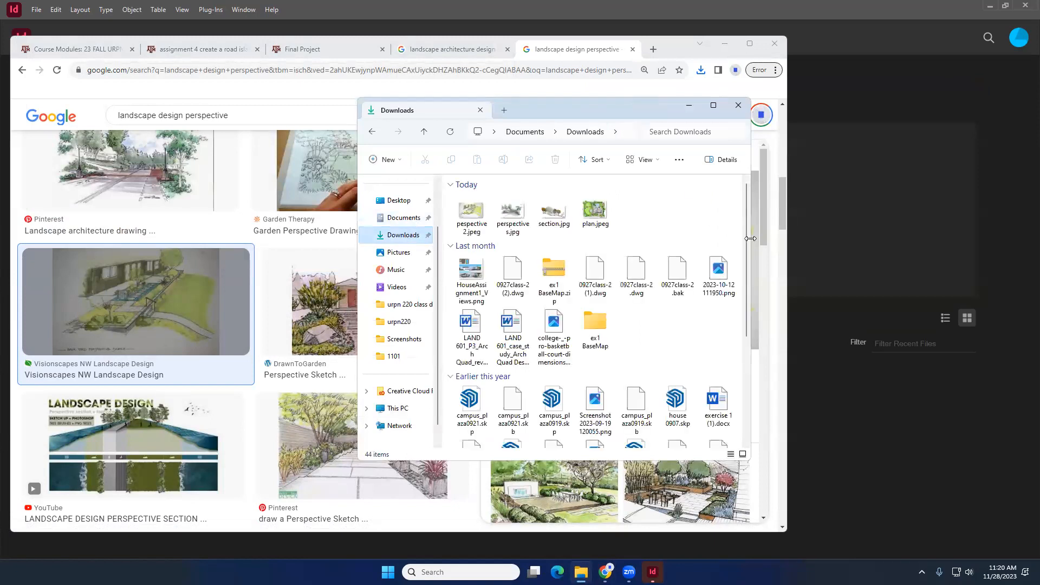
scroll(615, 250, "up", 5)
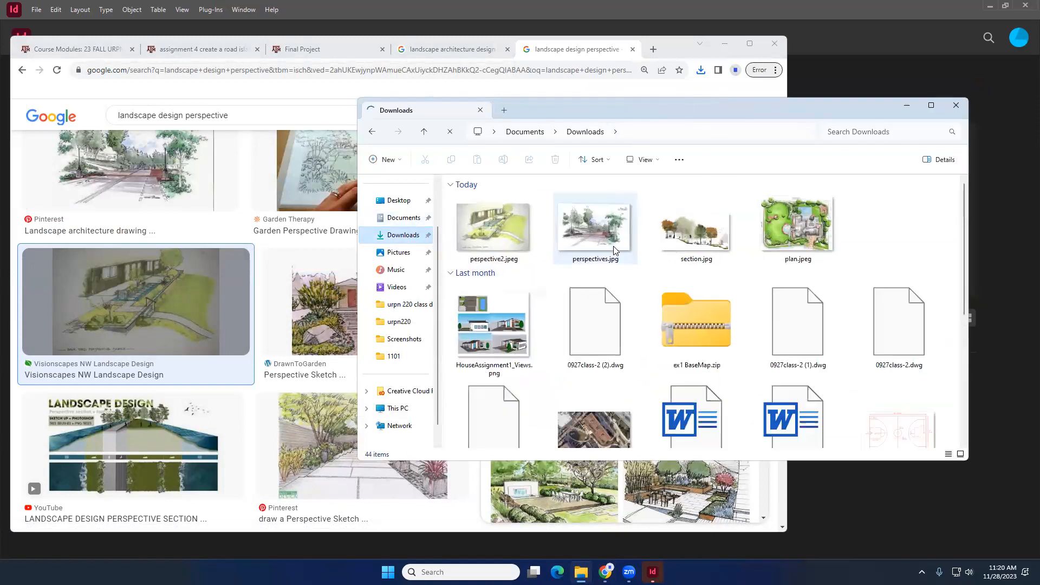
scroll(600, 250, "down", 1)
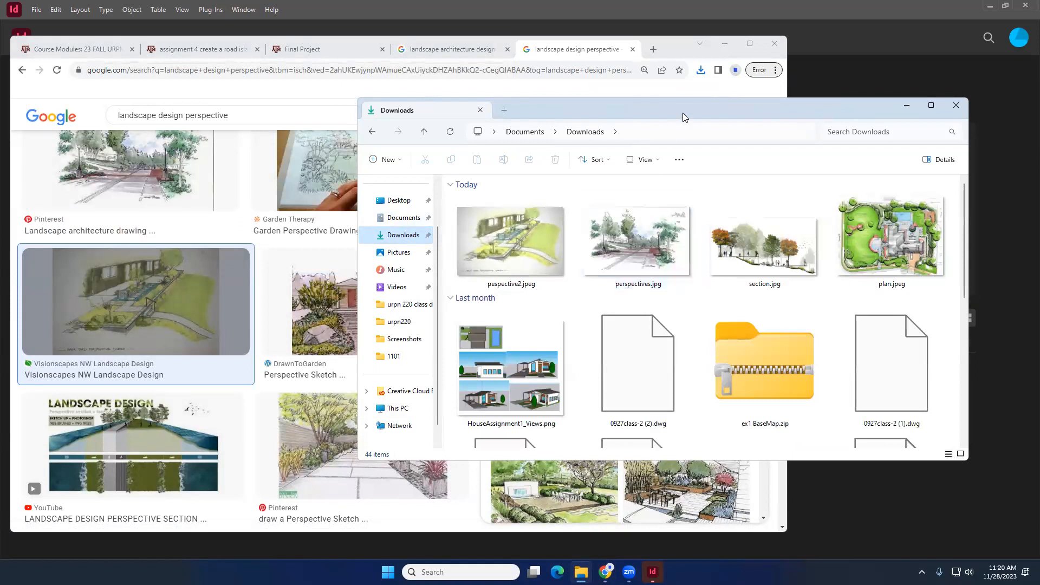
left_click_drag(668, 110, 313, 119)
left_click(402, 240)
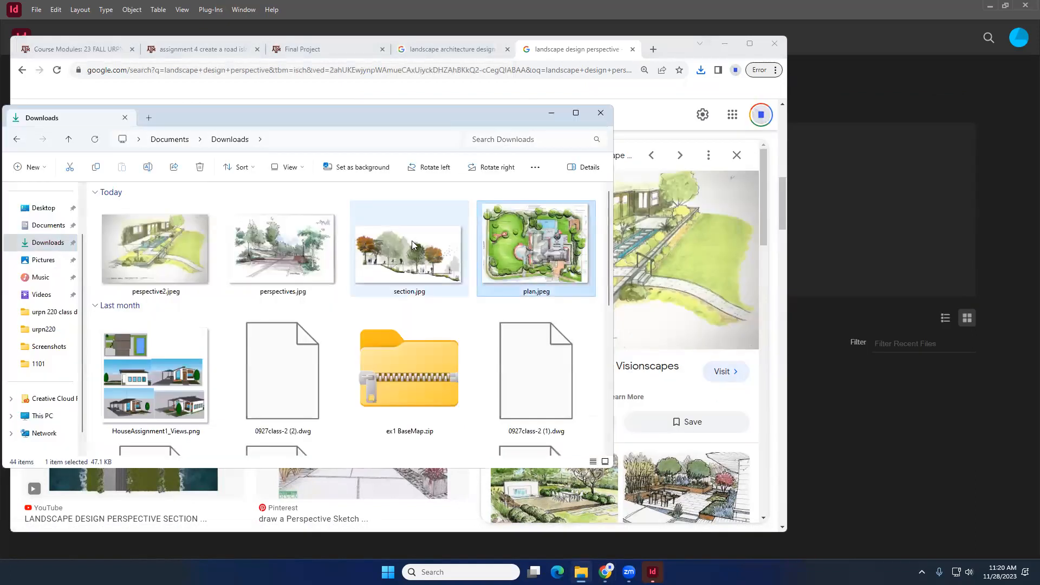
left_click(291, 247)
left_click(172, 250)
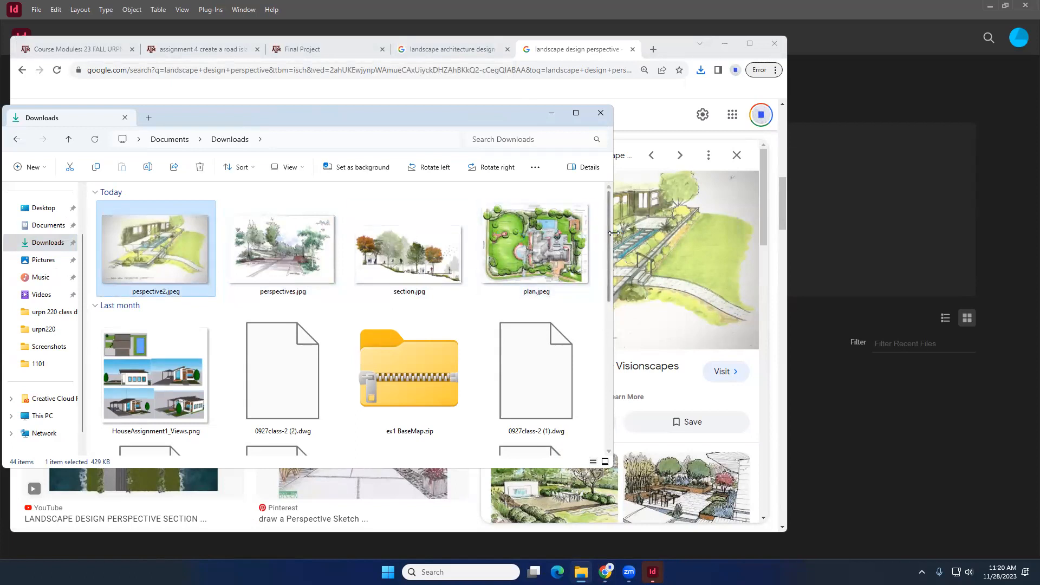
- Widen the Downloads window to view all saved images, then switch to InDesign's start screen
left_click_drag(614, 233, 798, 234)
left_click_drag(672, 250, 90, 230)
left_click(635, 240)
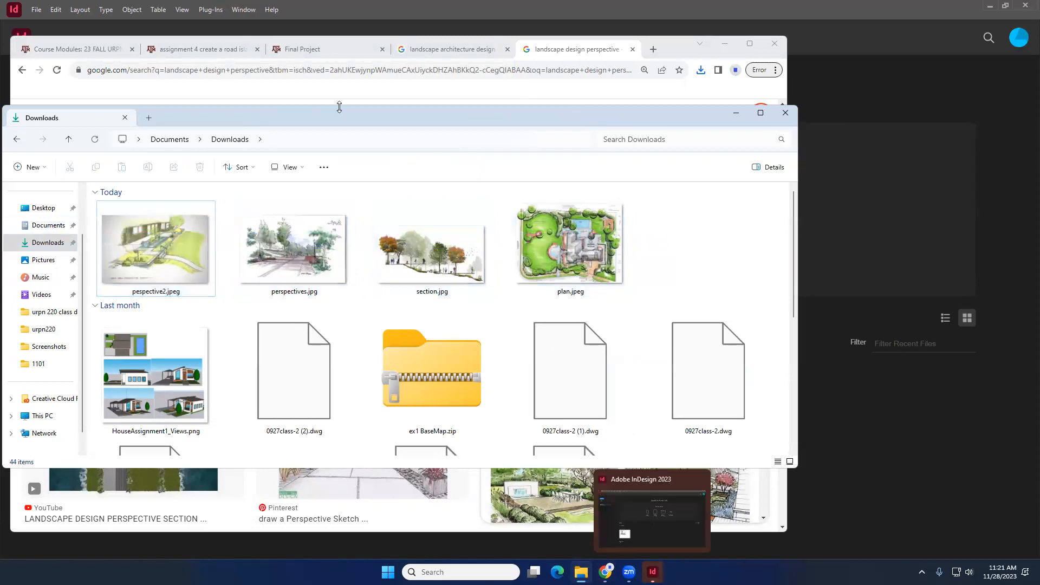
left_click(653, 571)
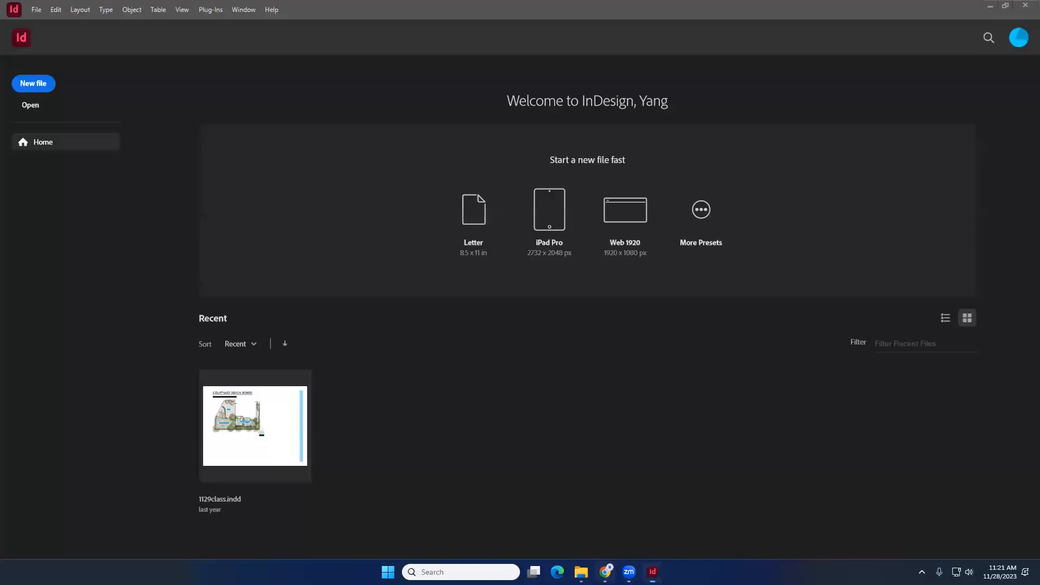
left_click(605, 572)
left_click(606, 569)
left_click(697, 214)
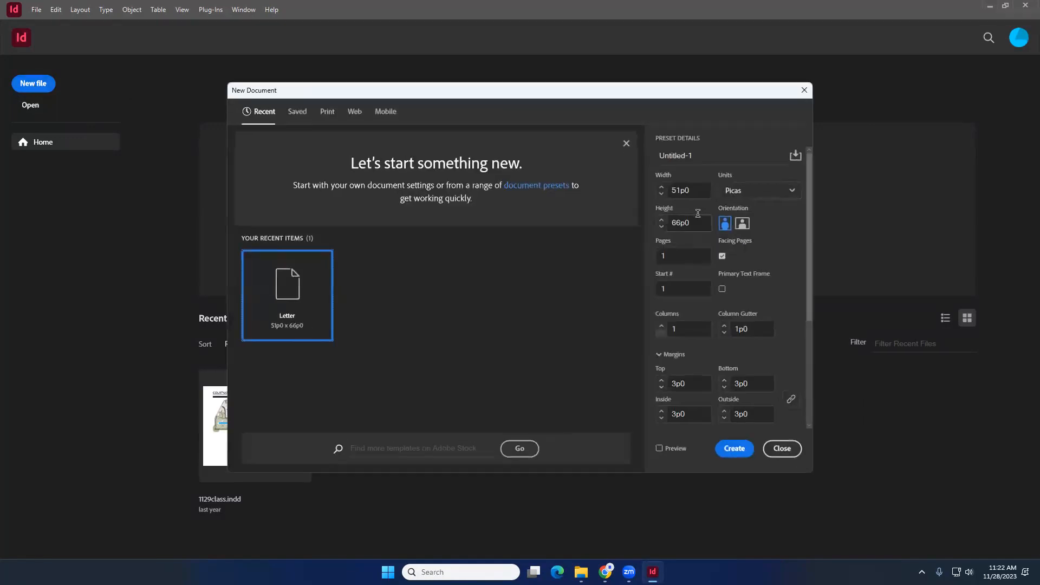
left_click(804, 90)
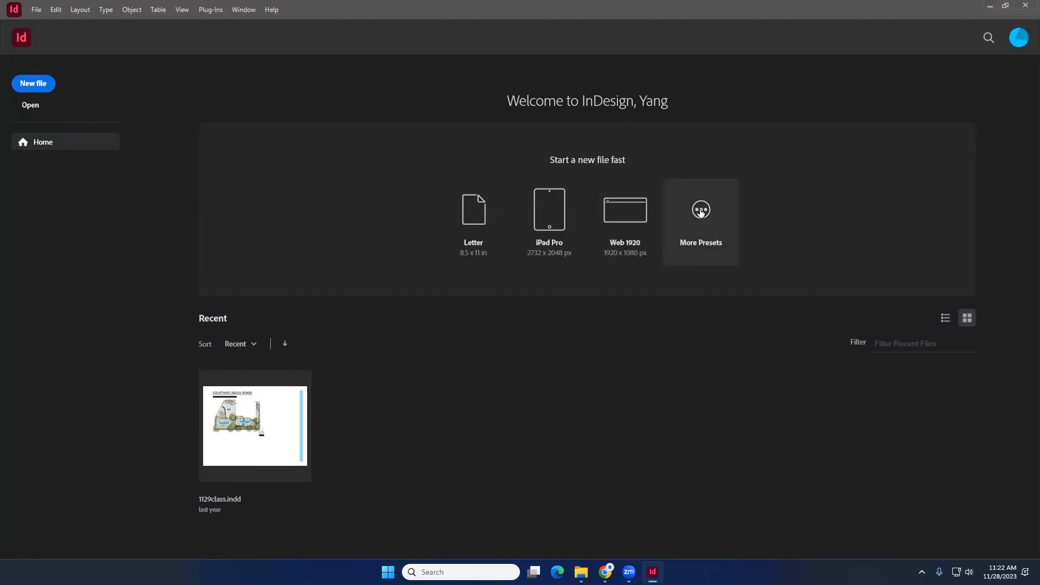
- Create a new landscape document 17 in wide and 11 in high, using inches as units
left_click(34, 83)
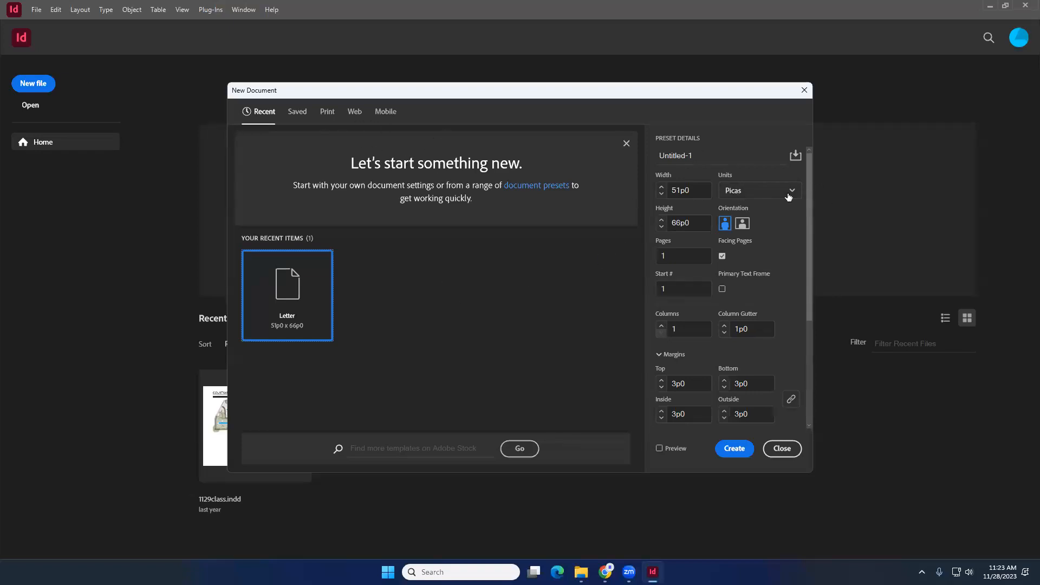
left_click(749, 197)
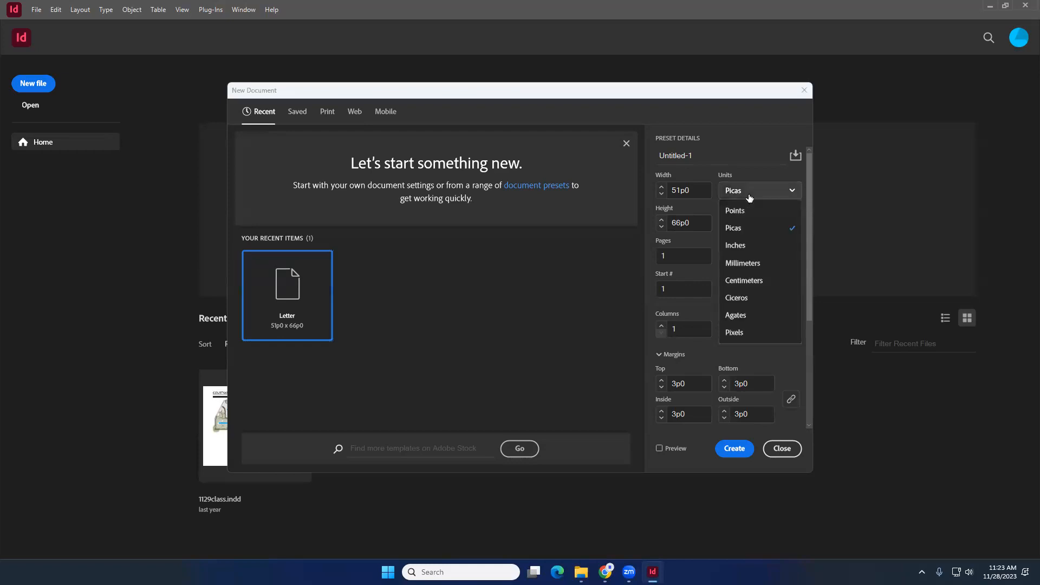
left_click(751, 243)
left_click_drag(685, 190, 663, 189)
type("17in")
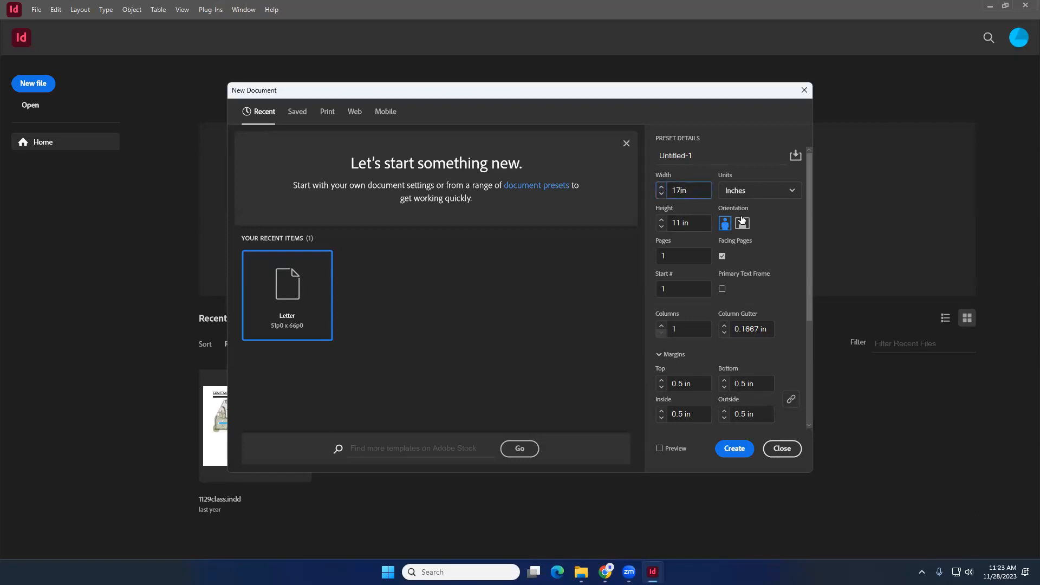
left_click(750, 225)
left_click(762, 192)
left_click(762, 171)
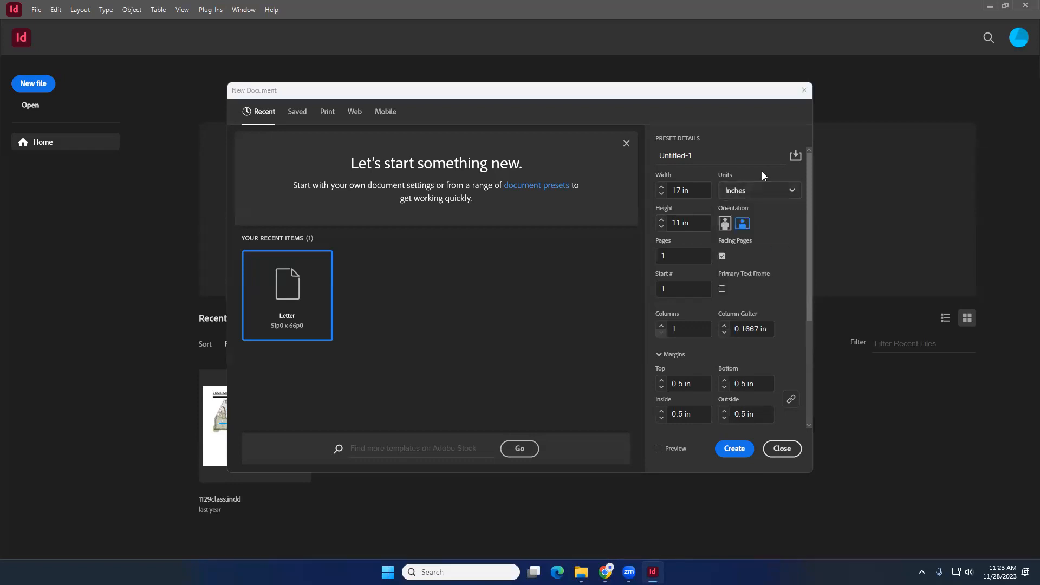
left_click(693, 194)
left_click_drag(696, 223, 637, 212)
left_click(774, 223)
left_click(734, 449)
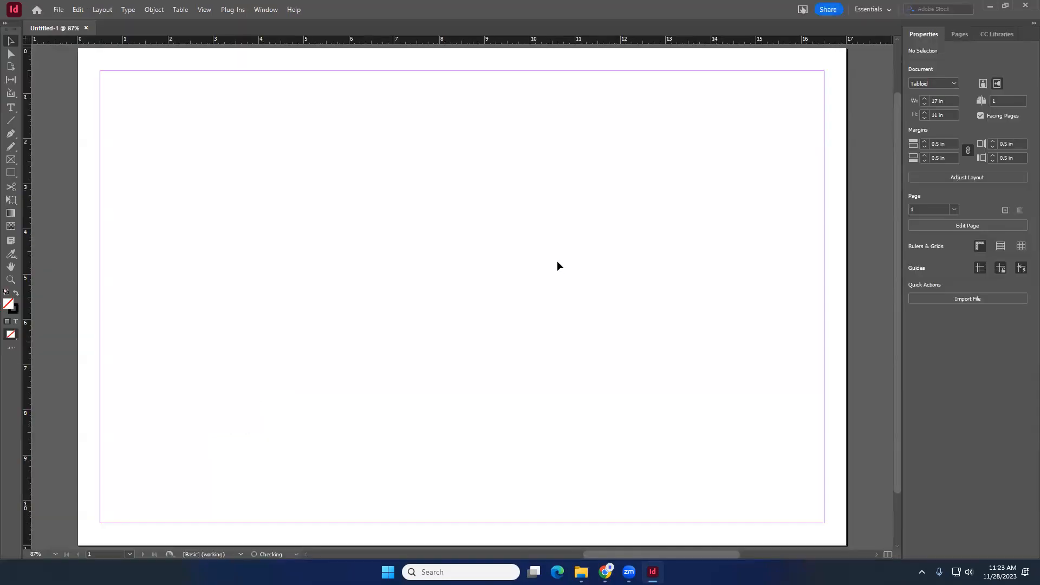
left_click_drag(260, 120, 495, 287)
mouse_move(533, 178)
left_mouse_down()
mouse_move(453, 272)
mouse_move(392, 256)
left_mouse_up()
scroll(395, 253, "down", 2)
scroll(394, 253, "up", 3)
scroll(395, 253, "down", 3)
scroll(395, 253, "up", 2)
scroll(395, 253, "down", 2)
scroll(395, 253, "up", 2)
scroll(395, 253, "down", 2)
scroll(394, 257, "up", 2)
scroll(388, 241, "down", 2)
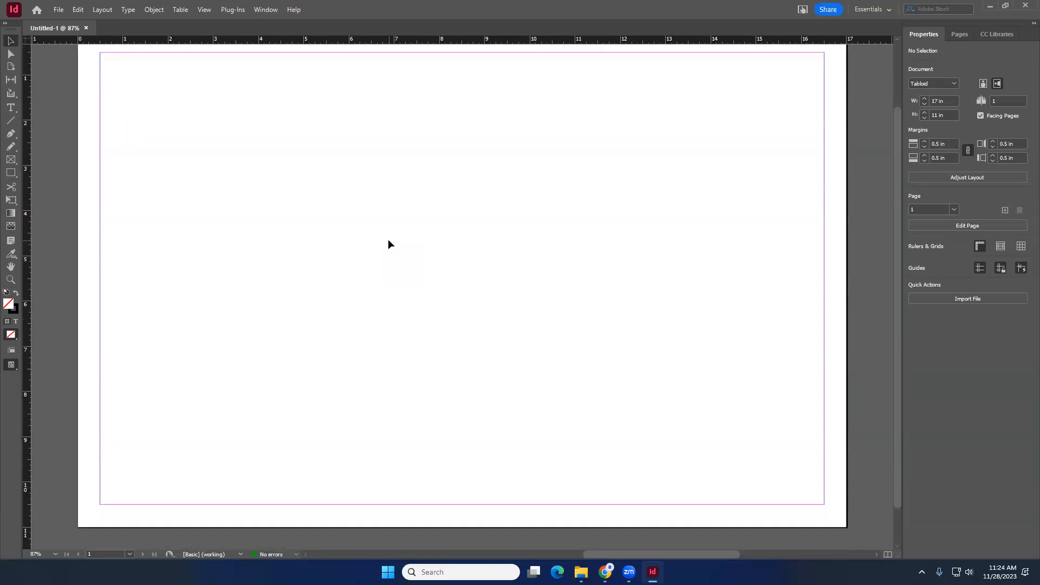
scroll(388, 242, "up", 2)
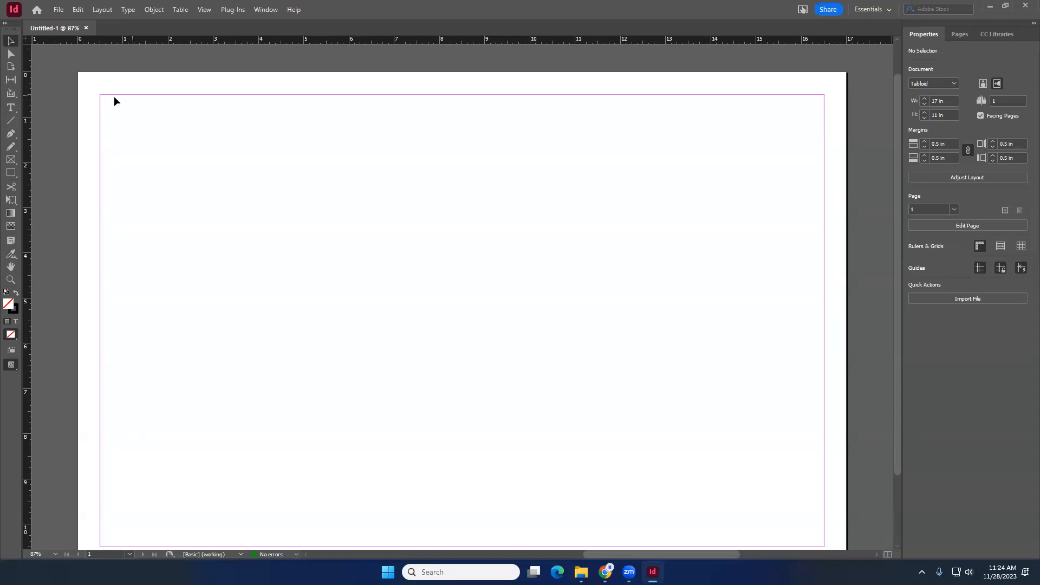
- Draw a text frame near the page's upper-left margin and enter the title City plaza design concept presentation
left_click(10, 108)
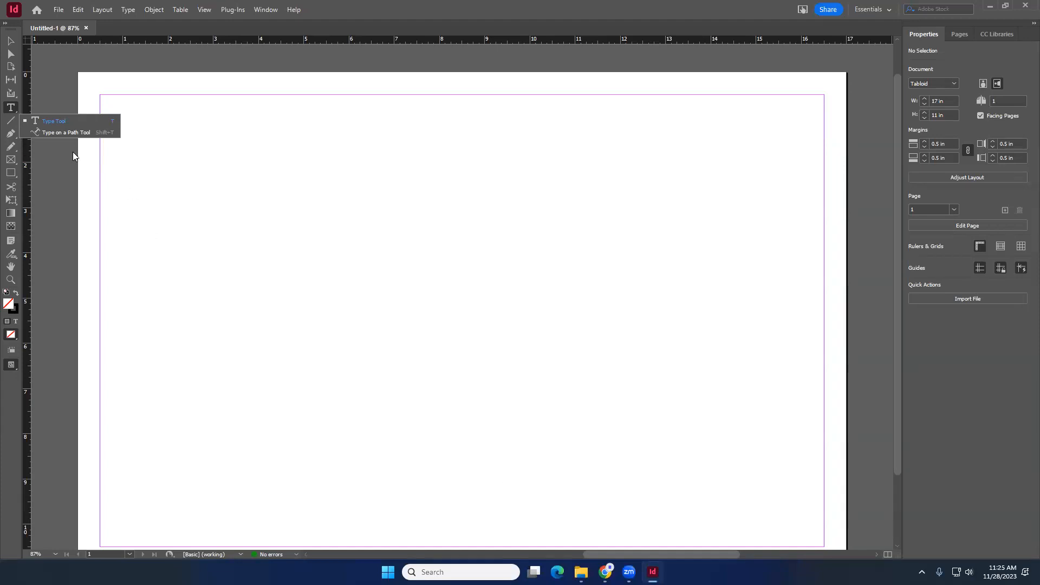
left_click(59, 124)
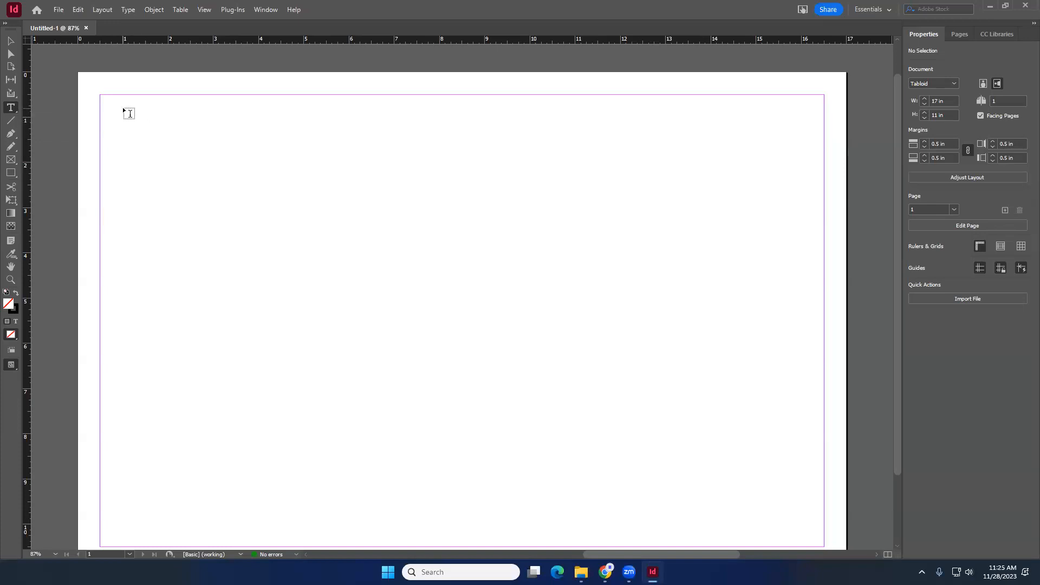
left_click_drag(117, 104, 556, 155)
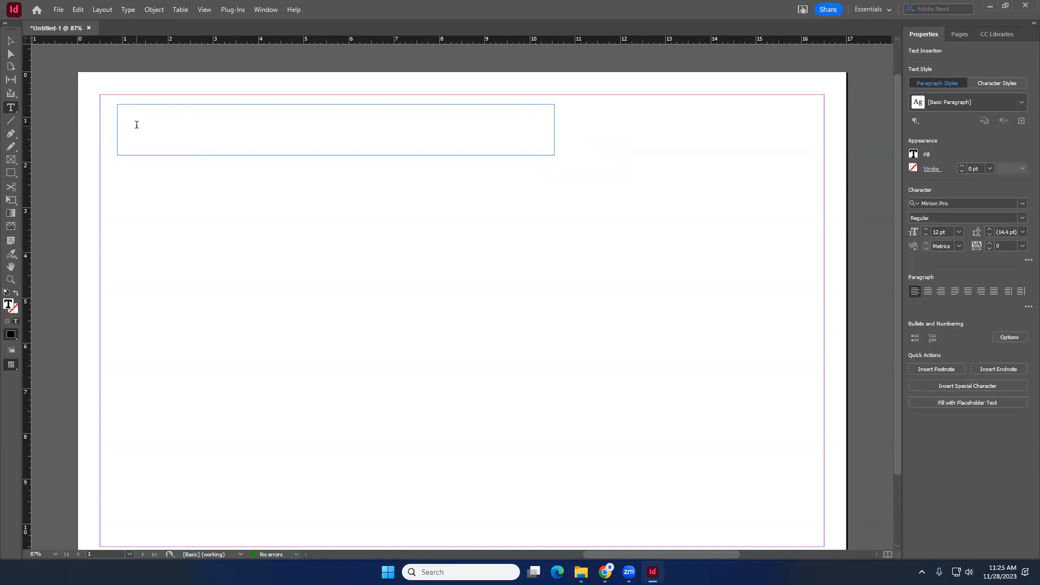
type("City plaza design concept presentation")
- Select the title text and change its font to Calibri
triple_click(154, 111)
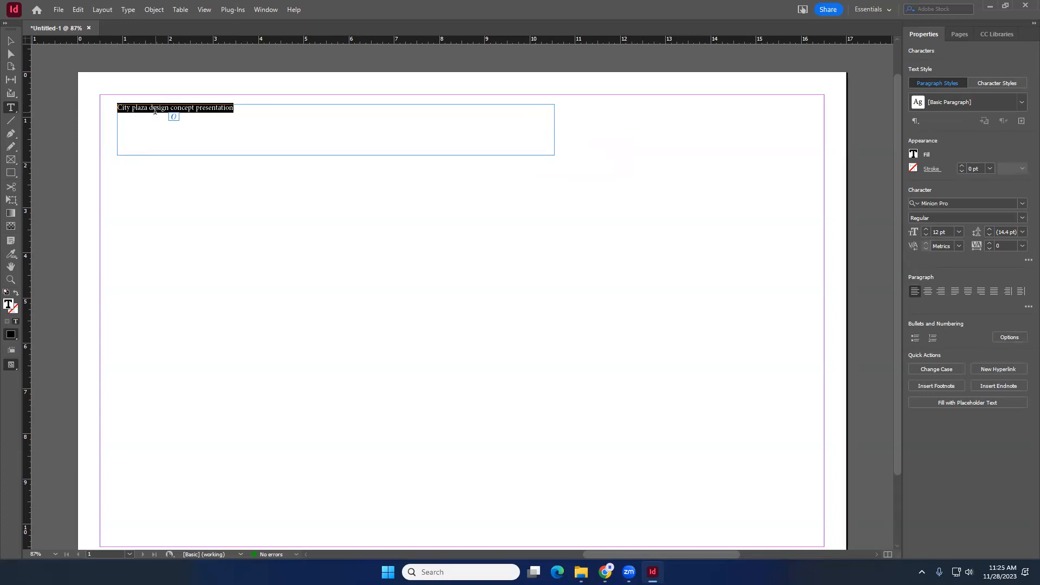
triple_click(154, 110)
triple_click(154, 111)
left_click(1024, 204)
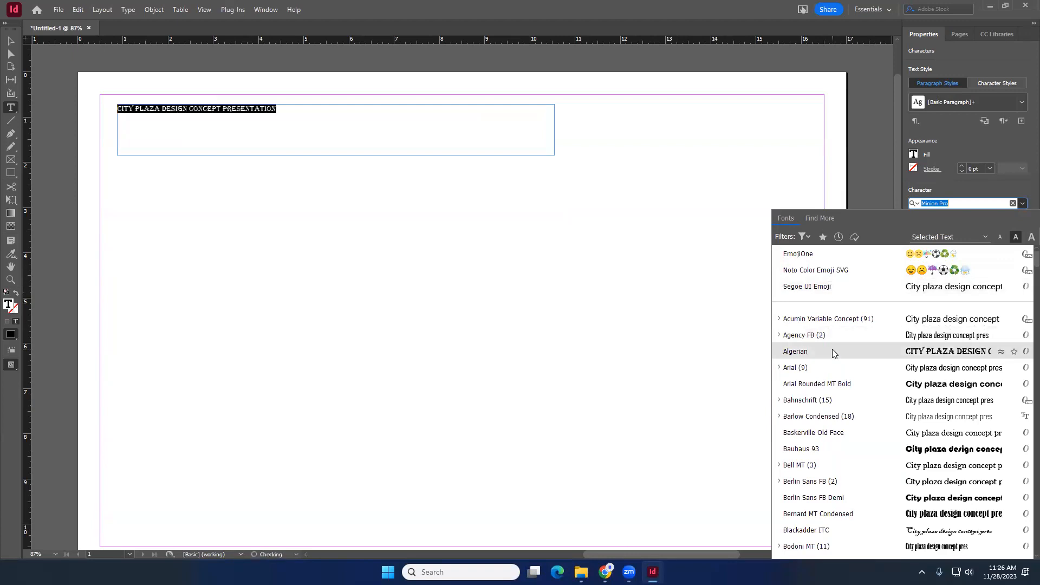
scroll(843, 437, "down", 1)
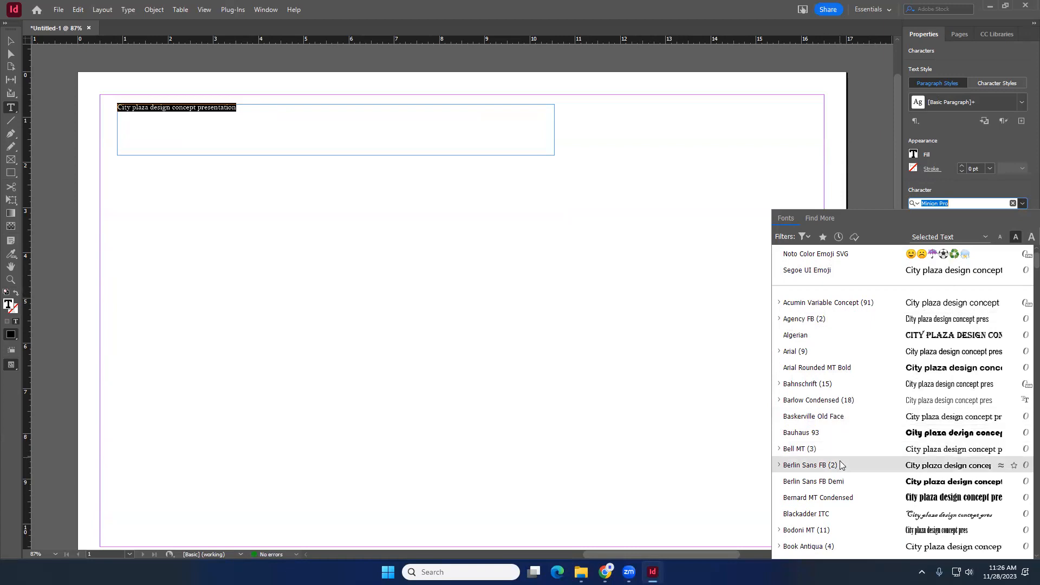
scroll(842, 480, "down", 2)
scroll(843, 480, "down", 8)
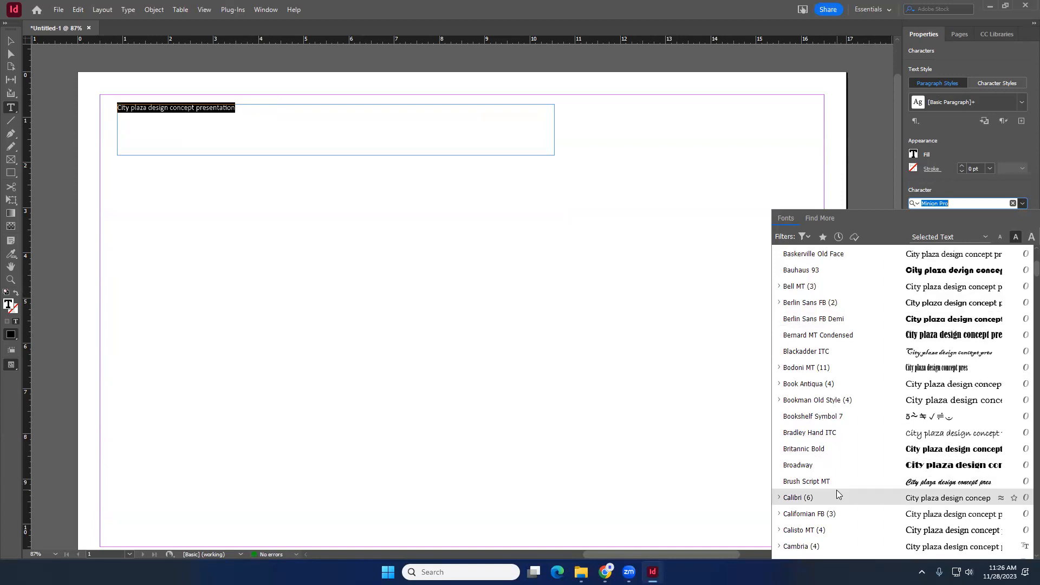
left_click(837, 491)
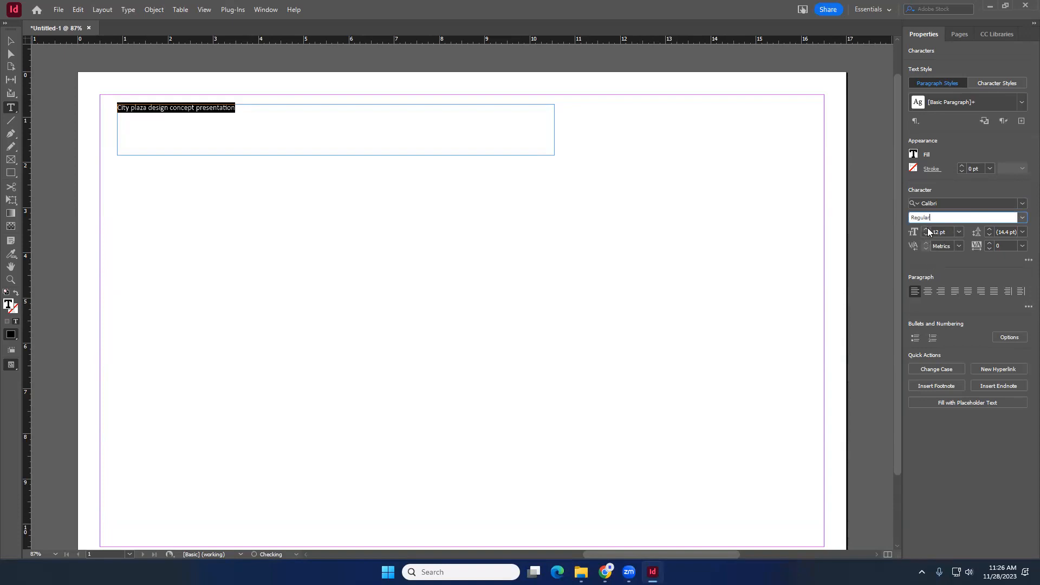
- Increase the title's font size to 38 pt
left_click(926, 229)
left_click(925, 229)
left_click(926, 229)
left_click(926, 229)
left_click(927, 230)
left_click(926, 229)
left_click(927, 230)
left_click(927, 229)
left_click(927, 229)
left_click(926, 229)
left_click(926, 229)
left_click(926, 229)
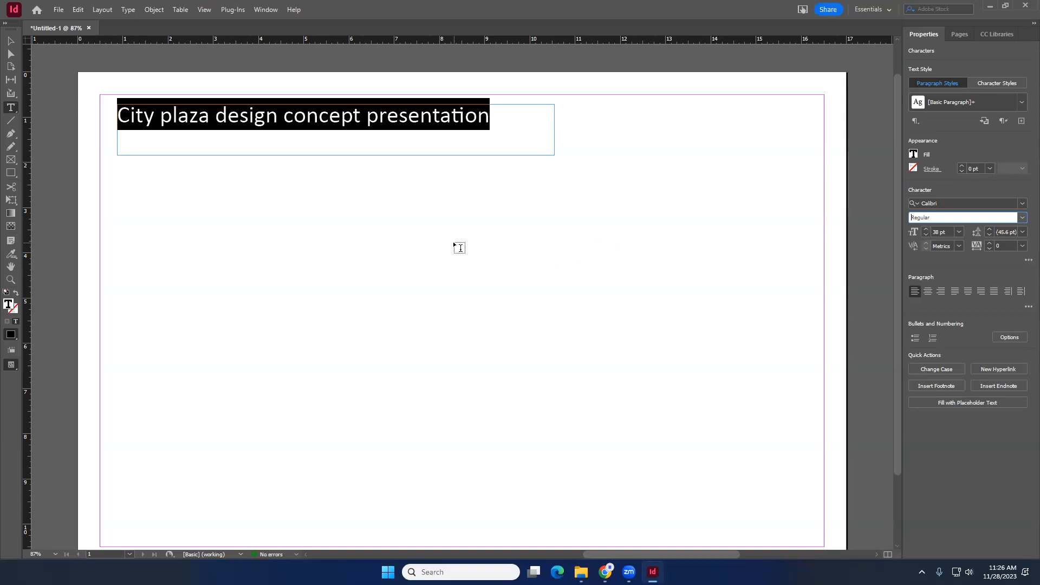
scroll(441, 255, "down", 2)
scroll(441, 255, "up", 2)
scroll(441, 255, "down", 1)
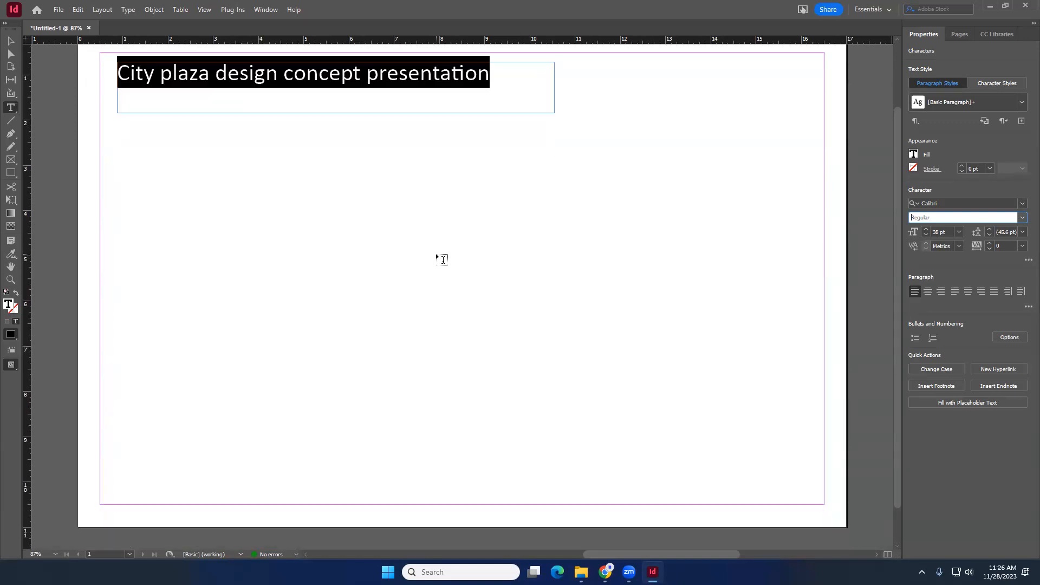
scroll(268, 93, "up", 6)
scroll(268, 93, "down", 8)
scroll(339, 148, "down", 3)
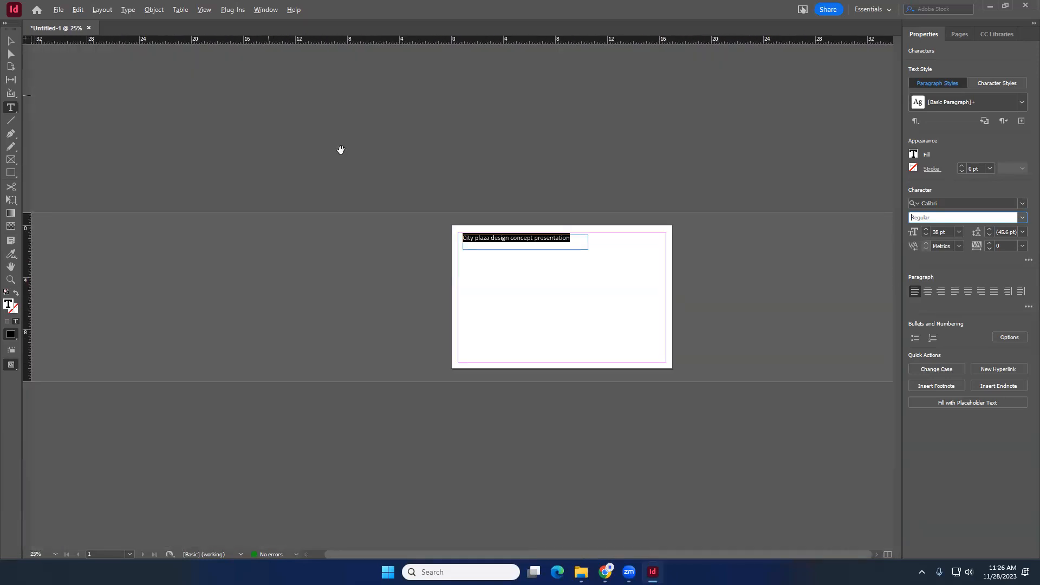
scroll(587, 261, "up", 3)
scroll(555, 214, "down", 6)
scroll(543, 311, "up", 5)
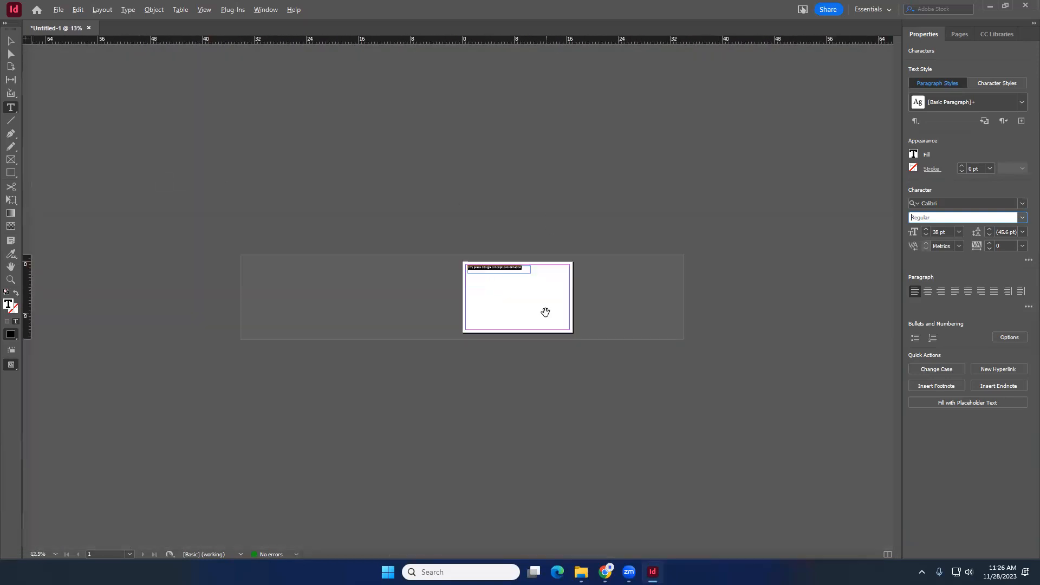
scroll(727, 298, "down", 2)
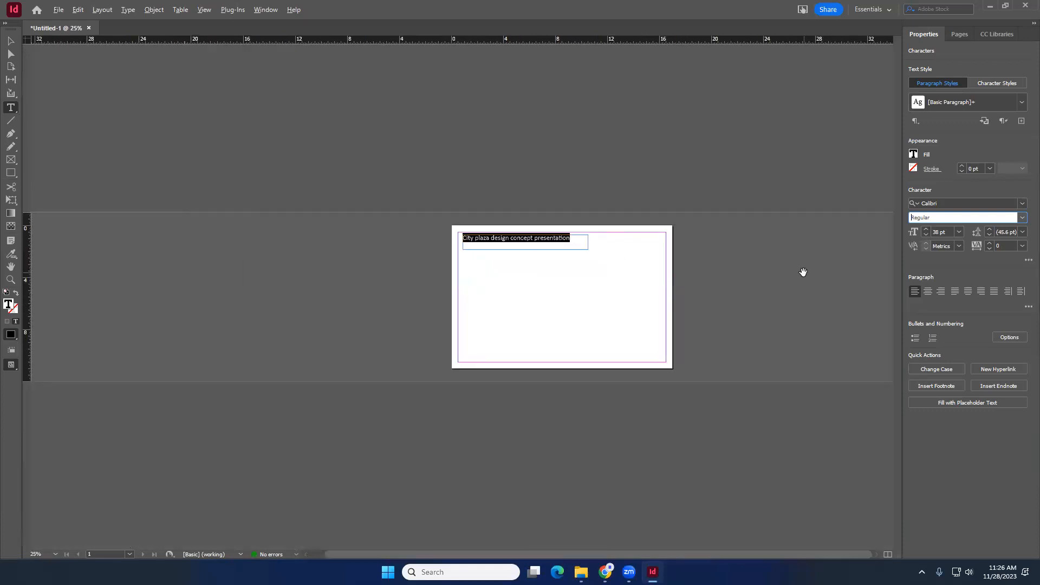
scroll(804, 272, "up", 2)
scroll(548, 216, "down", 2)
scroll(684, 282, "up", 3)
left_click_drag(567, 244, 461, 233)
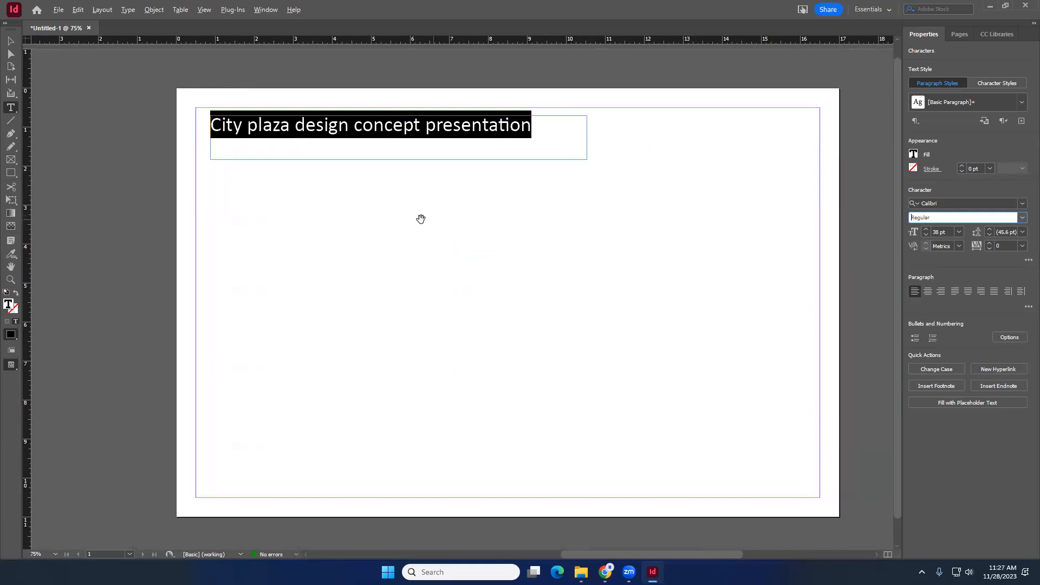
left_click_drag(483, 229, 329, 227)
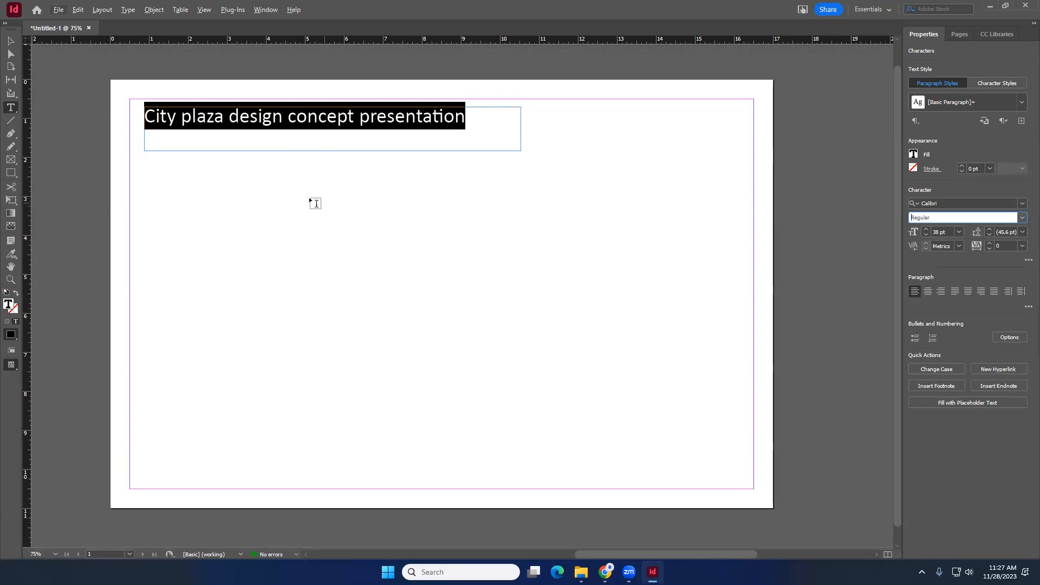
- Resize the title text frame's height to about 1.03 in by adjusting its bottom edge
left_click(10, 40)
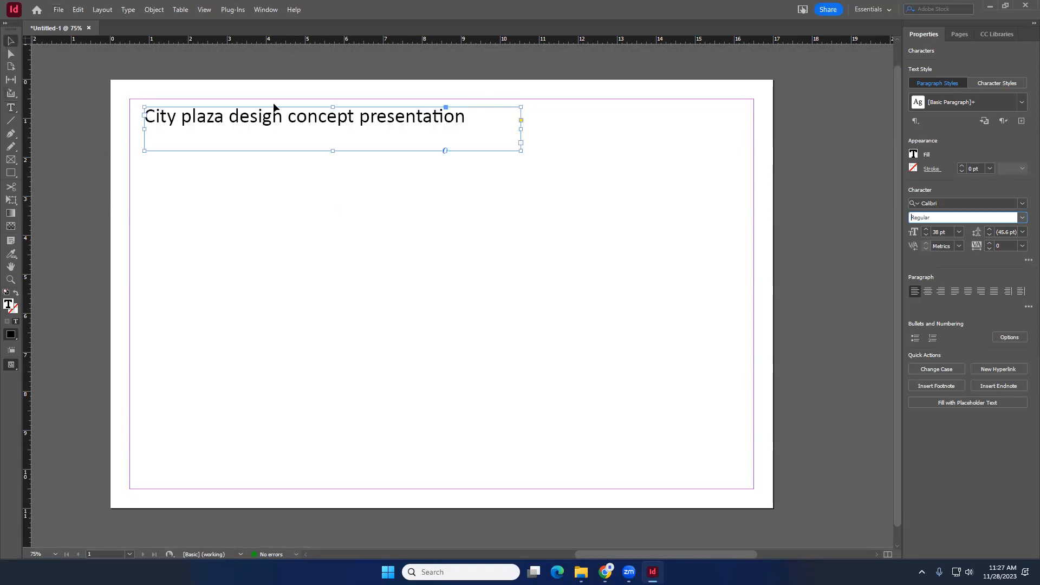
triple_click(331, 118)
left_click(329, 118)
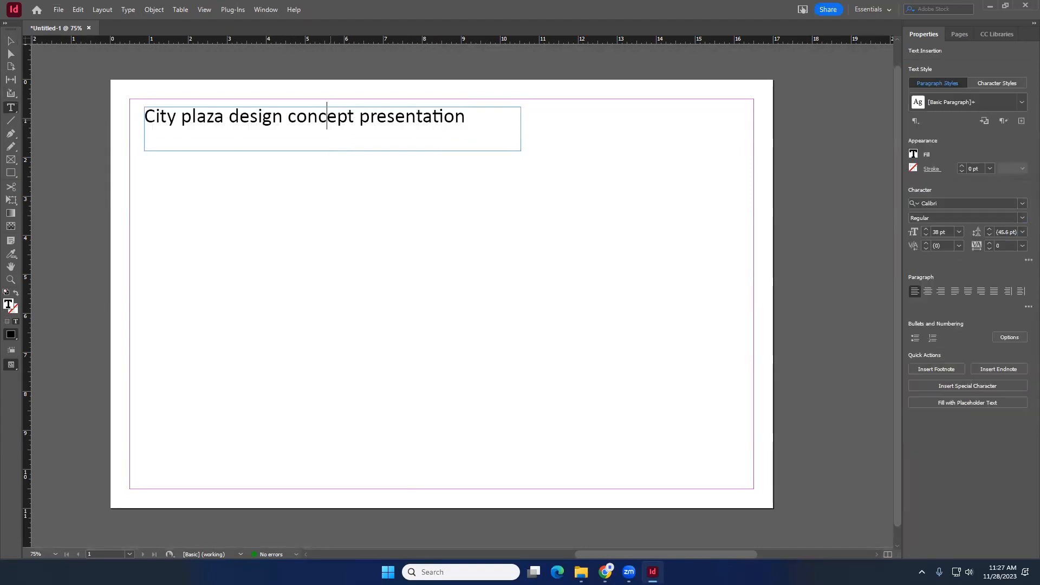
triple_click(379, 118)
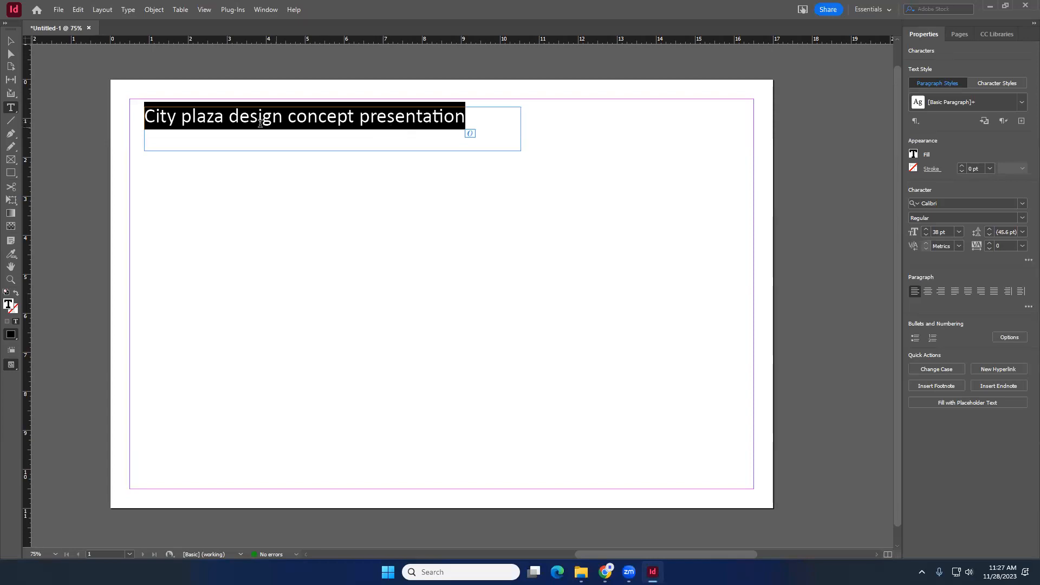
left_click(11, 43)
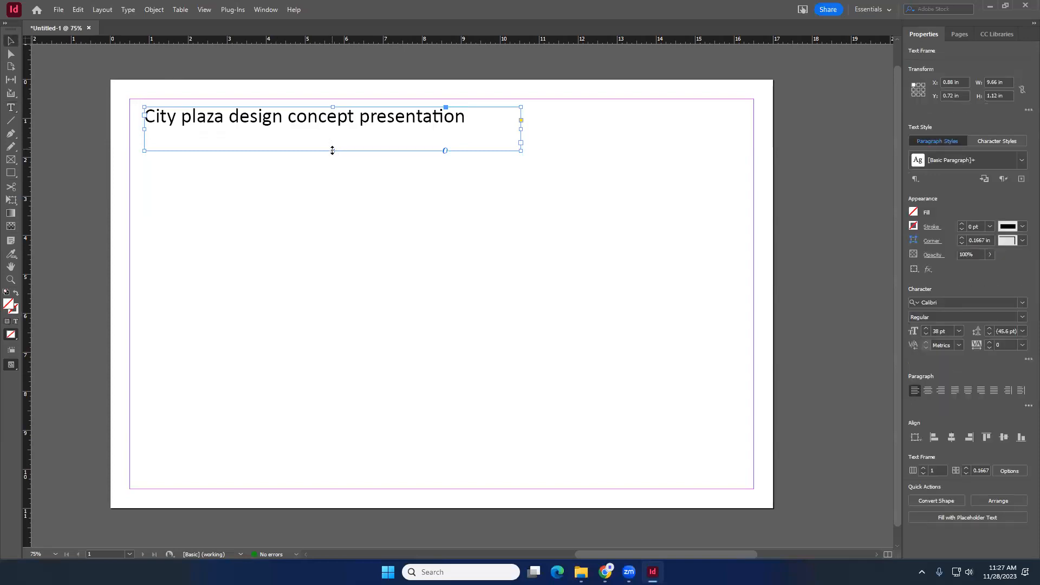
mouse_move(334, 151)
left_mouse_down()
mouse_move(332, 128)
mouse_move(333, 148)
mouse_move(332, 136)
left_mouse_up()
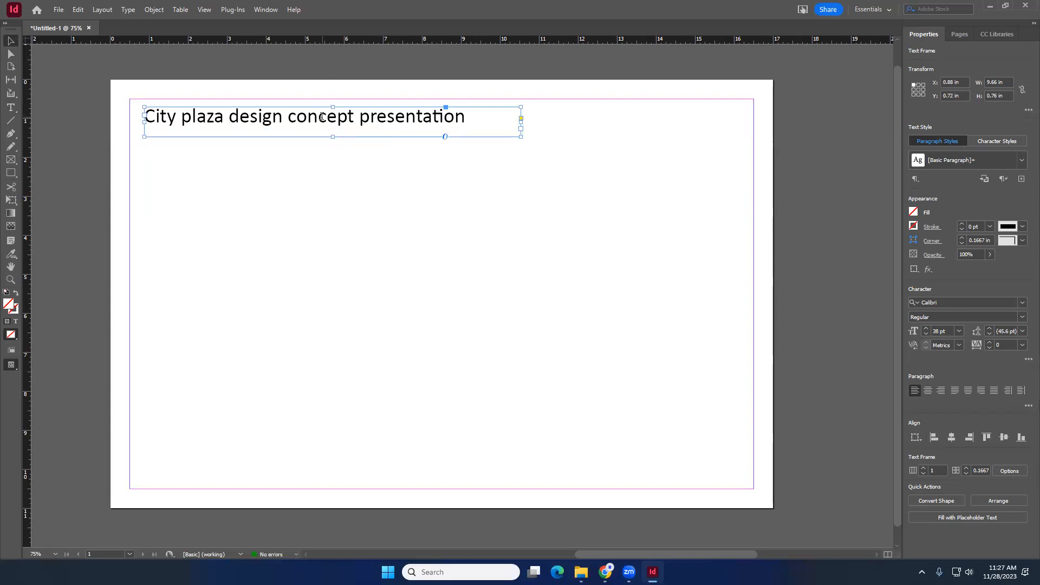
triple_click(321, 116)
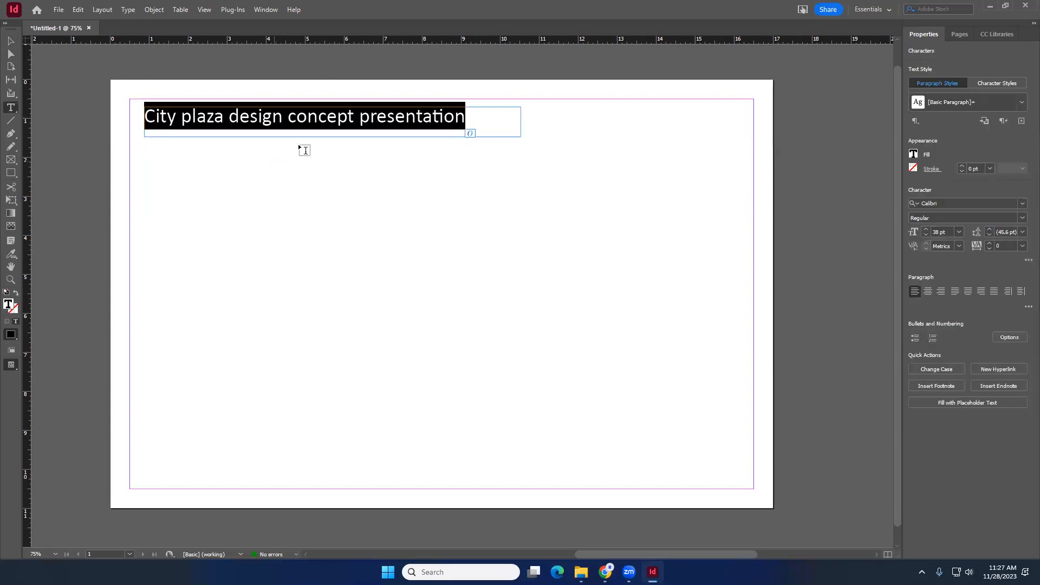
key("Escape")
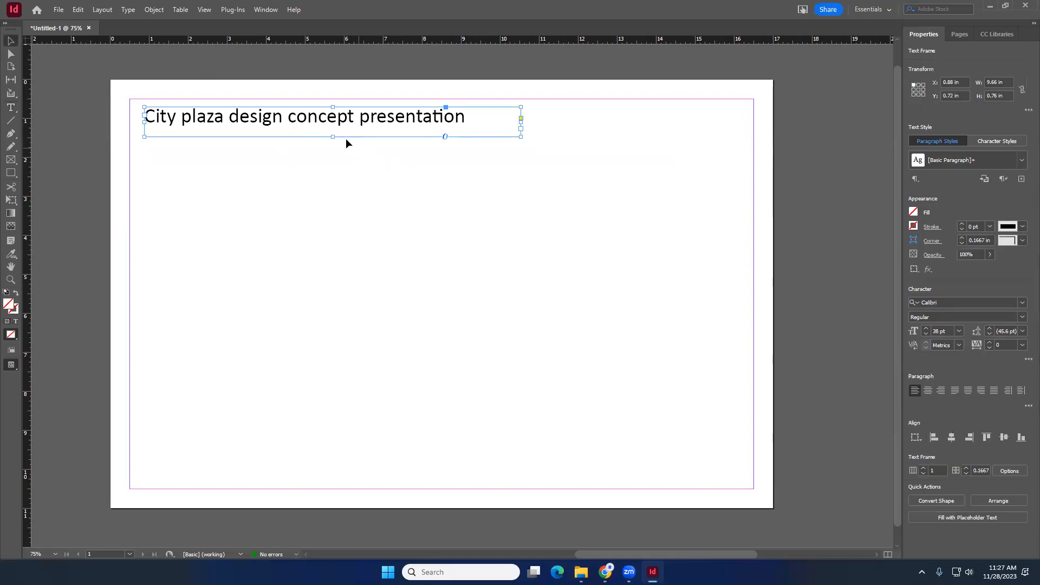
left_click_drag(333, 136, 333, 148)
double_click(326, 121)
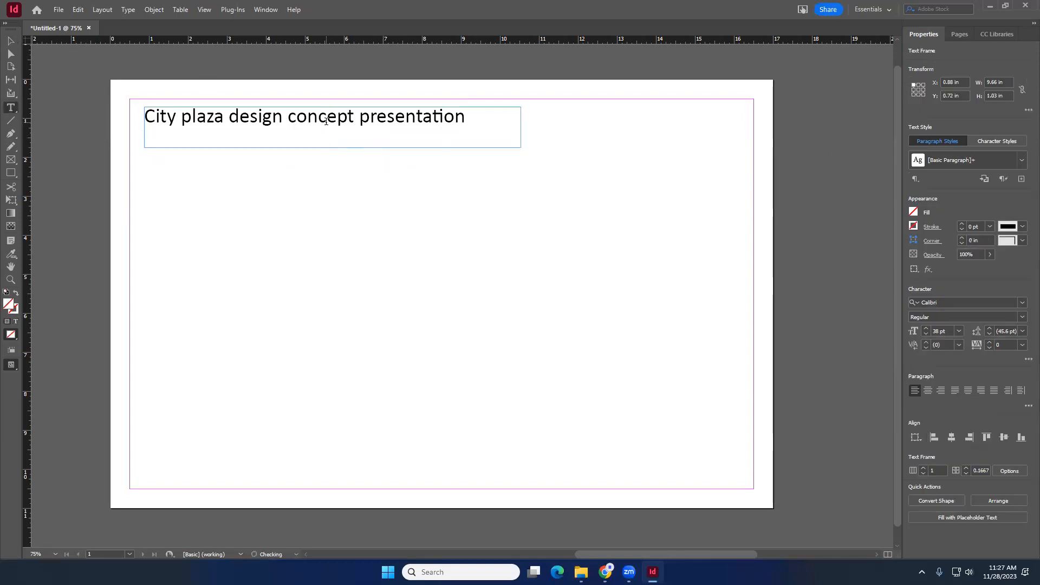
- Reduce the title text frame's height to about 0.84 in by raising its bottom edge
triple_click(326, 121)
triple_click(326, 121)
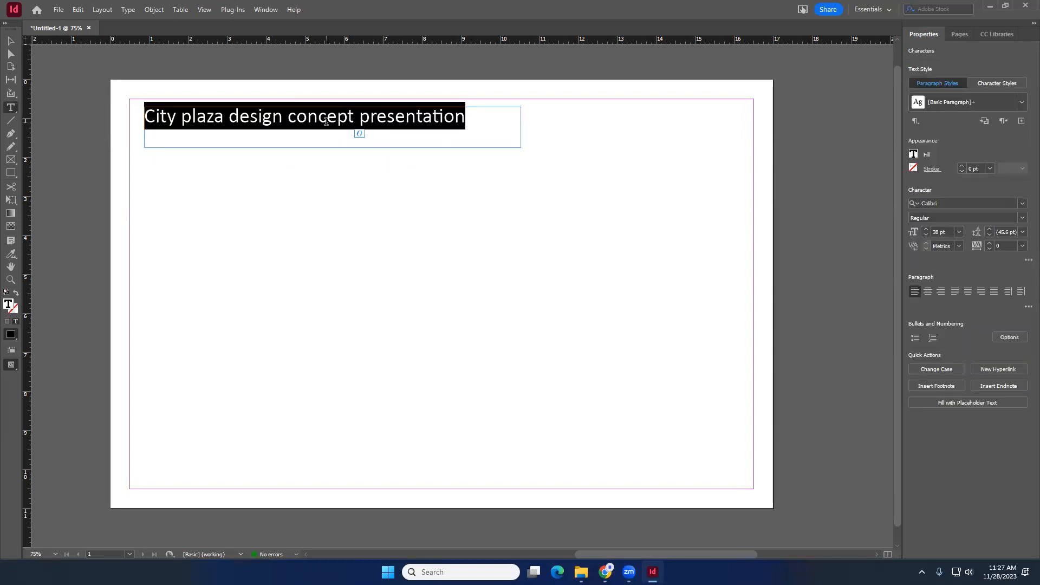
left_click(307, 121)
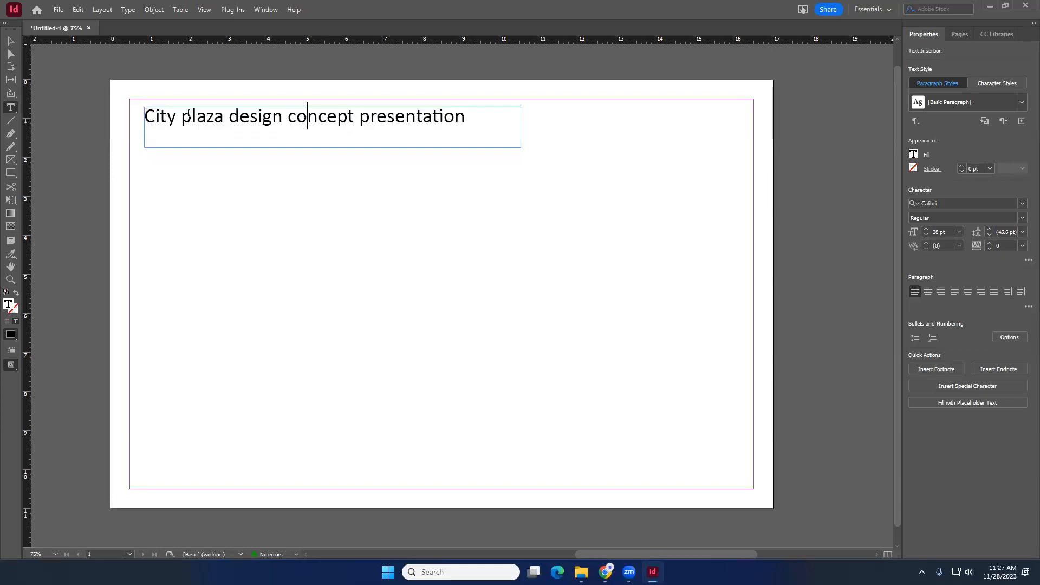
key("Escape")
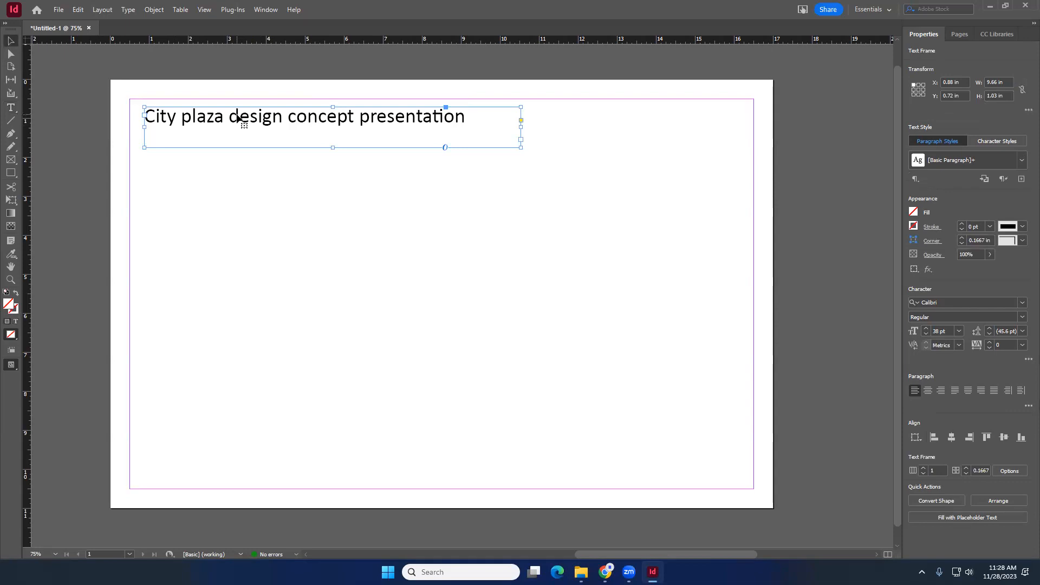
left_click_drag(334, 146, 335, 139)
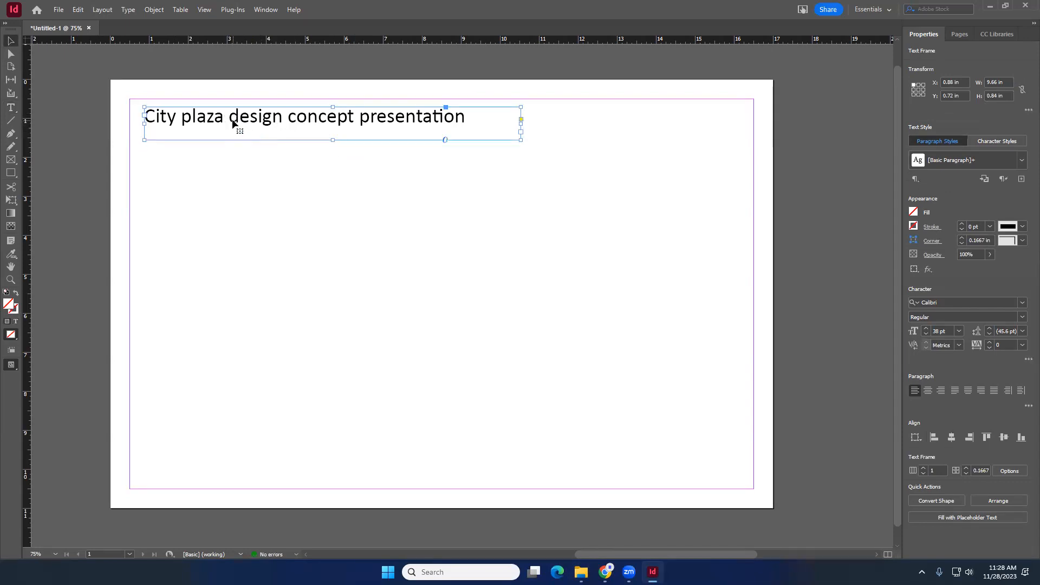
- Duplicate the title frame to the right and replace its text with the author's name
left_click_drag(233, 124, 621, 124)
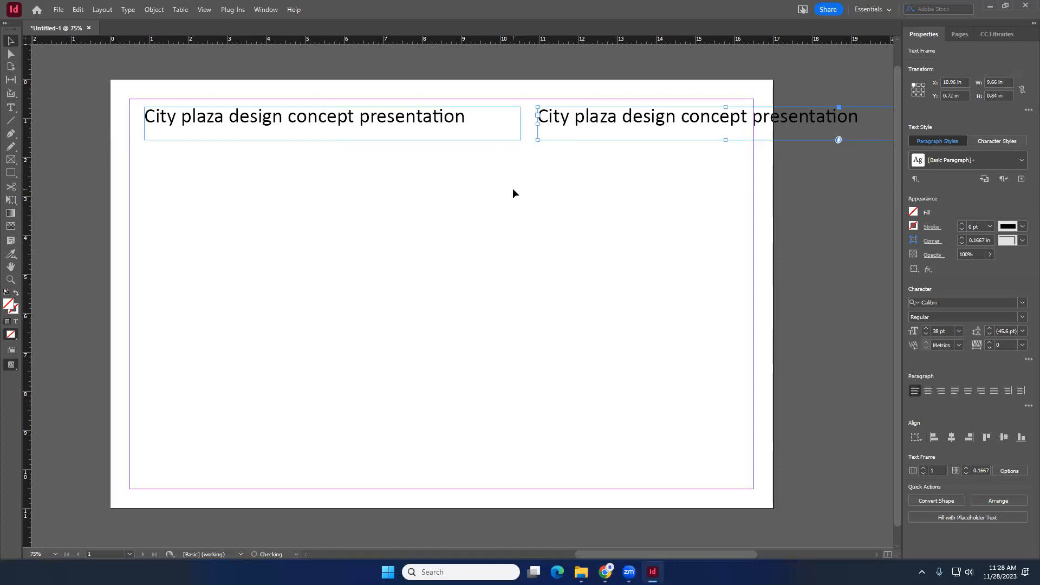
triple_click(594, 118)
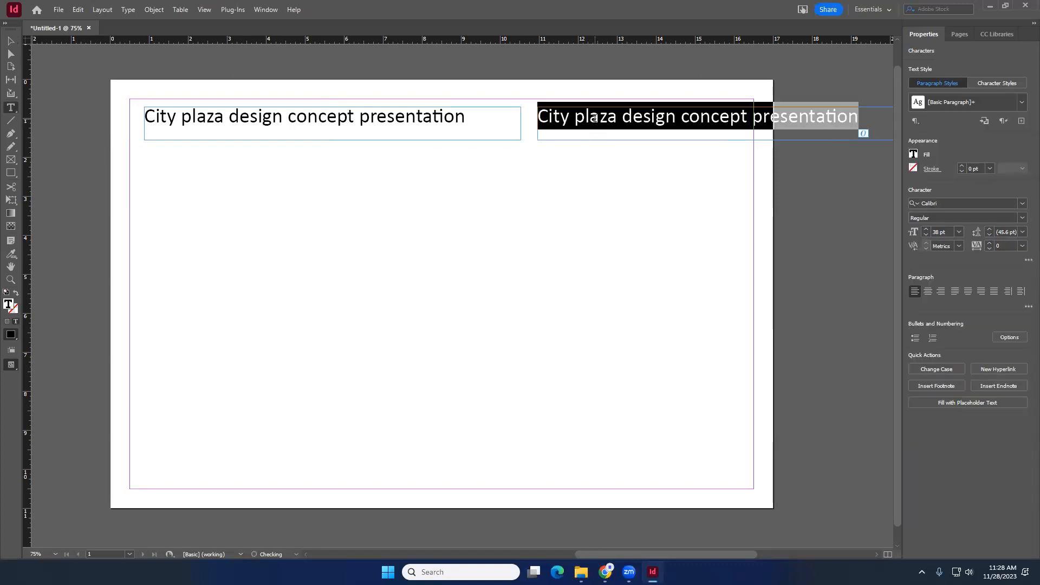
type("Yang Song")
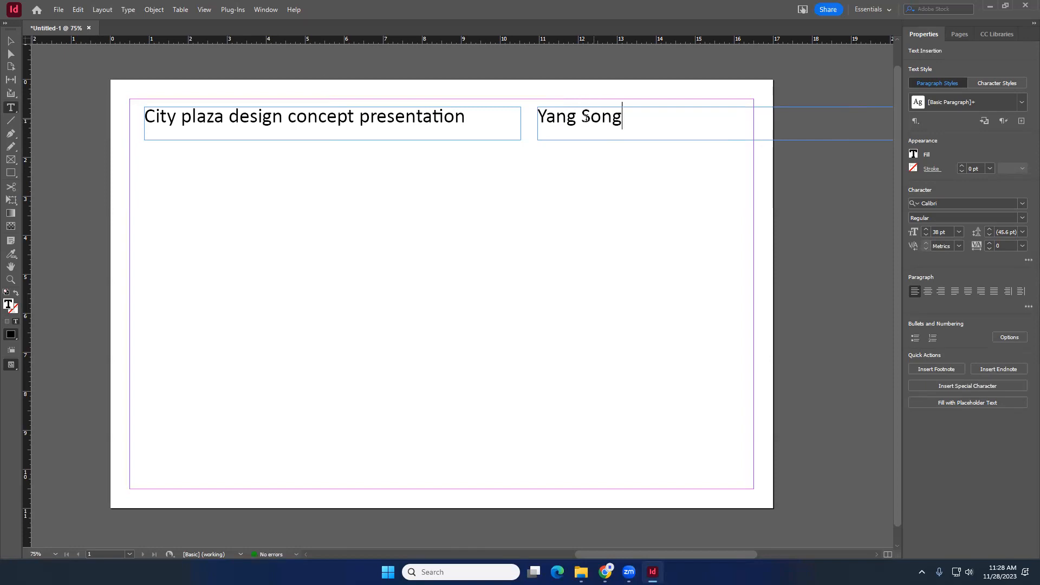
left_click(10, 41)
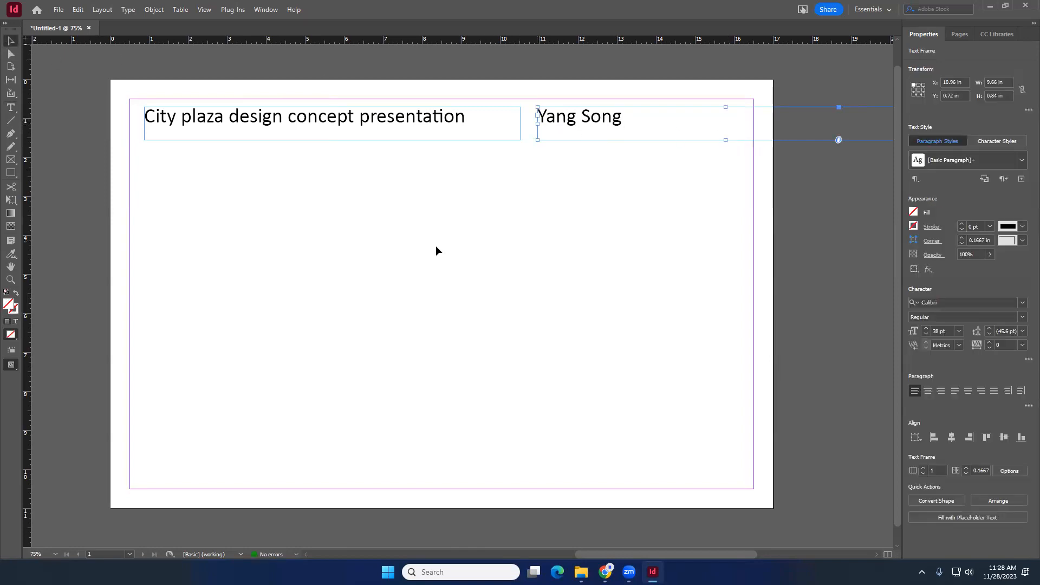
key("ctrl+minus")
left_click(402, 180)
left_click_drag(382, 183, 428, 242)
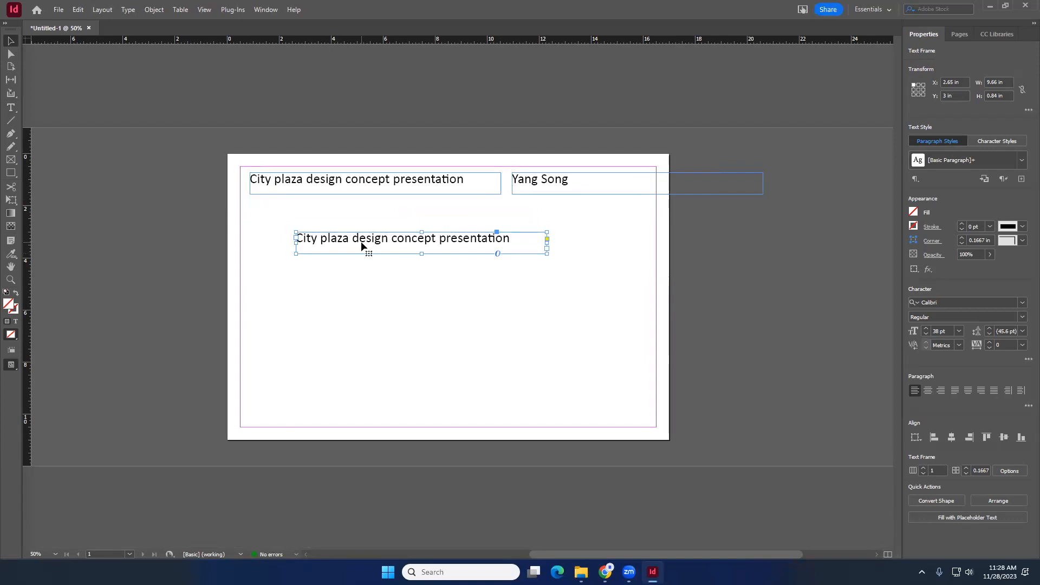
key("Delete")
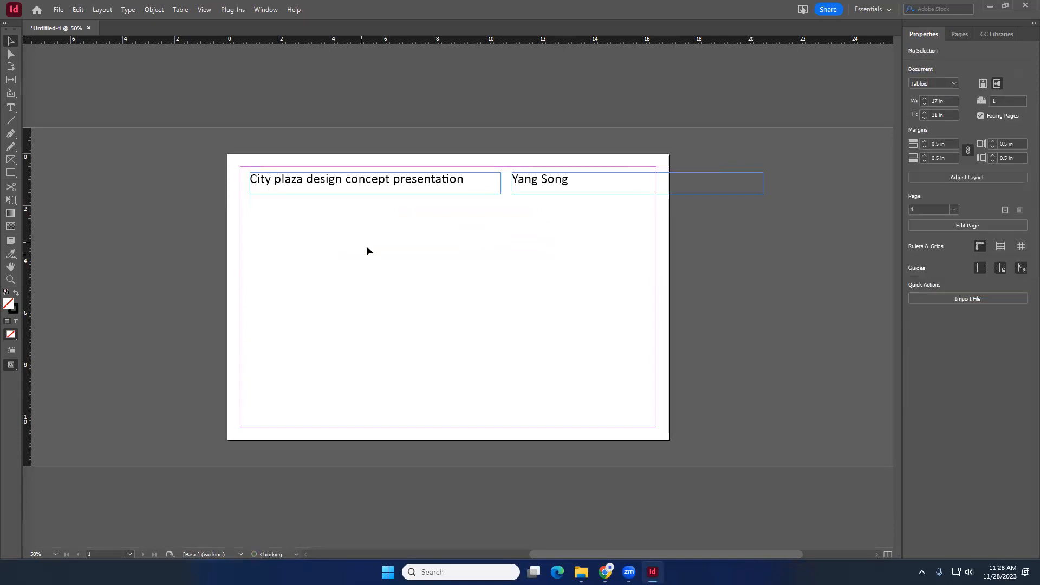
- Narrow the name frame to fit inside the right page margin and set its font size to 29 pt
left_click_drag(760, 186, 619, 181)
triple_click(619, 181)
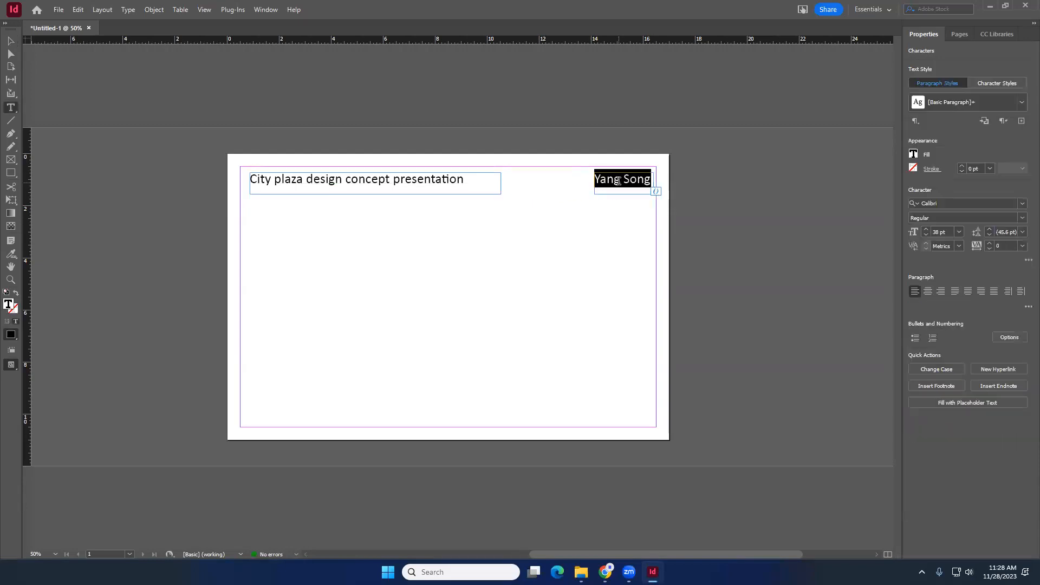
left_click(925, 234)
left_click(926, 234)
left_click(926, 235)
left_click(926, 235)
left_click(926, 234)
left_click(925, 235)
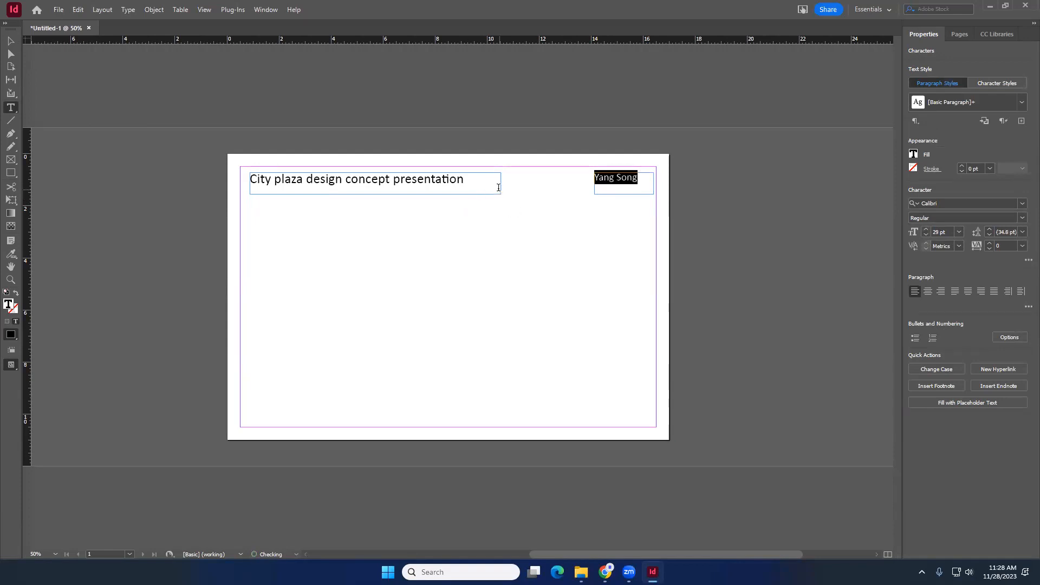
key("Escape")
left_click(108, 93)
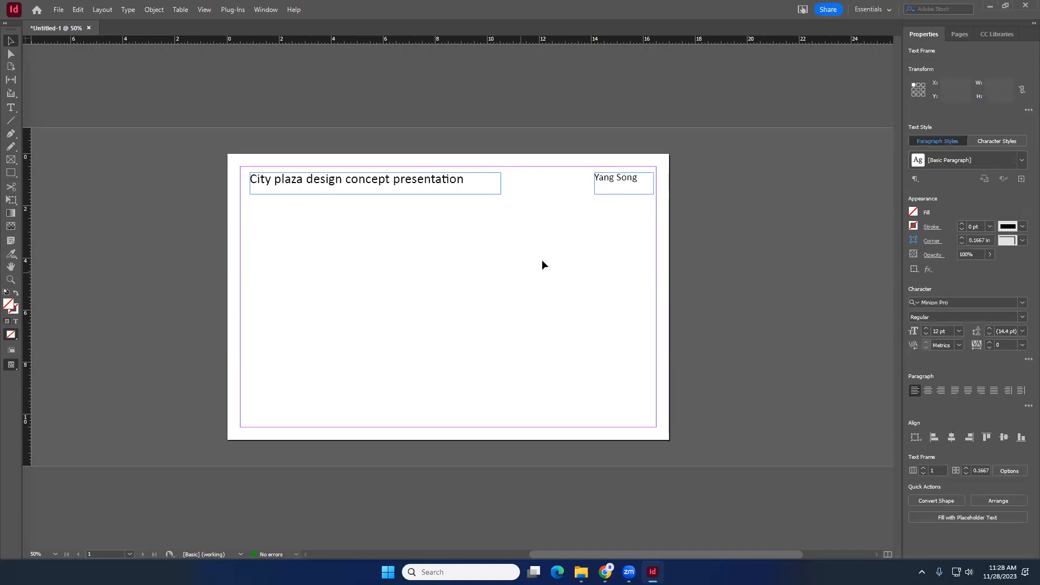
- Reduce the title text frame's height to about 0.56 in
left_click(606, 185)
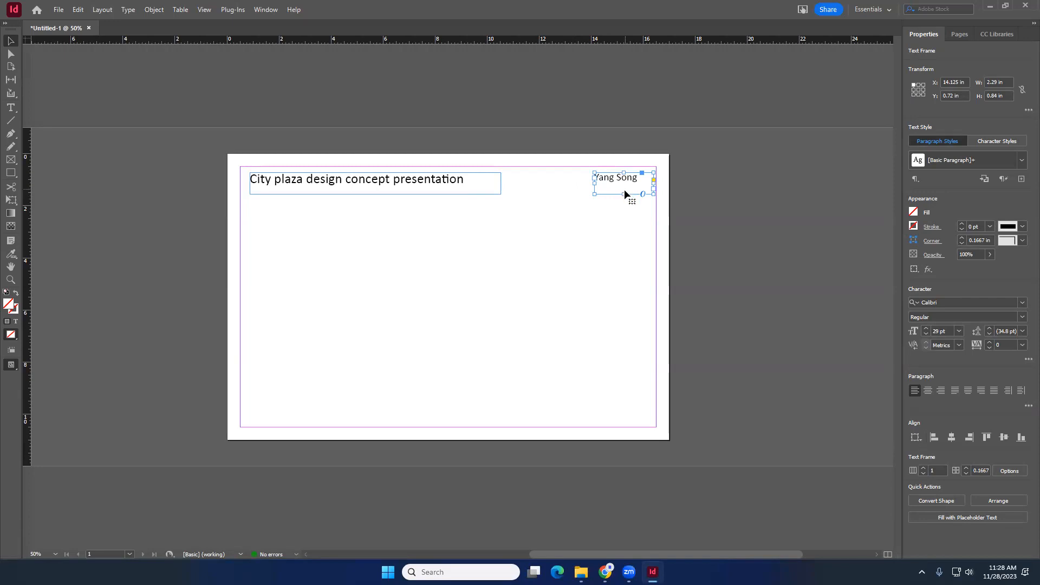
left_click(354, 188)
scroll(585, 185, "up", 2)
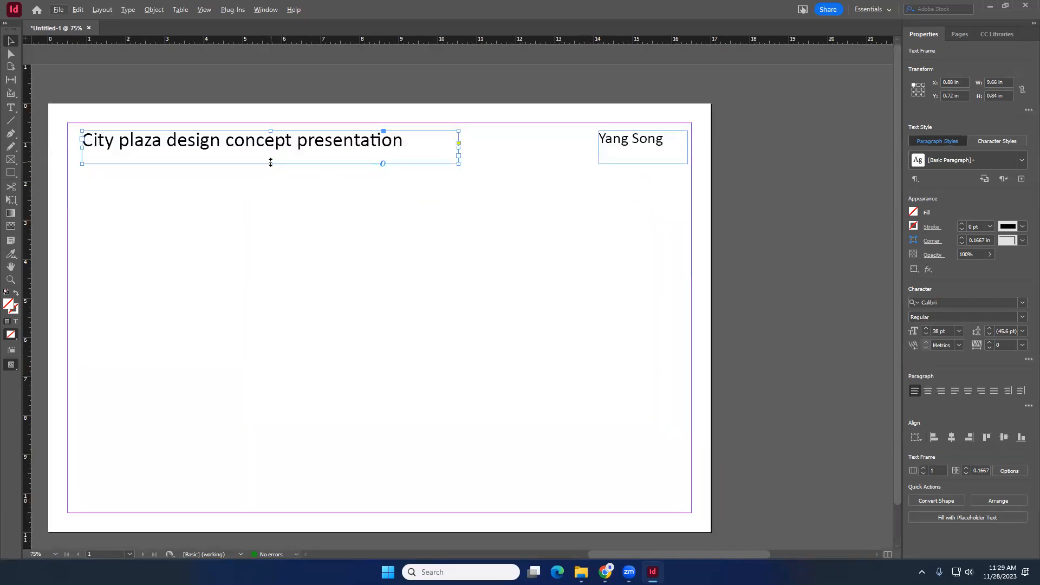
left_click_drag(270, 163, 270, 154)
- Shorten the name text frame by raising its bottom edge
left_click(629, 158)
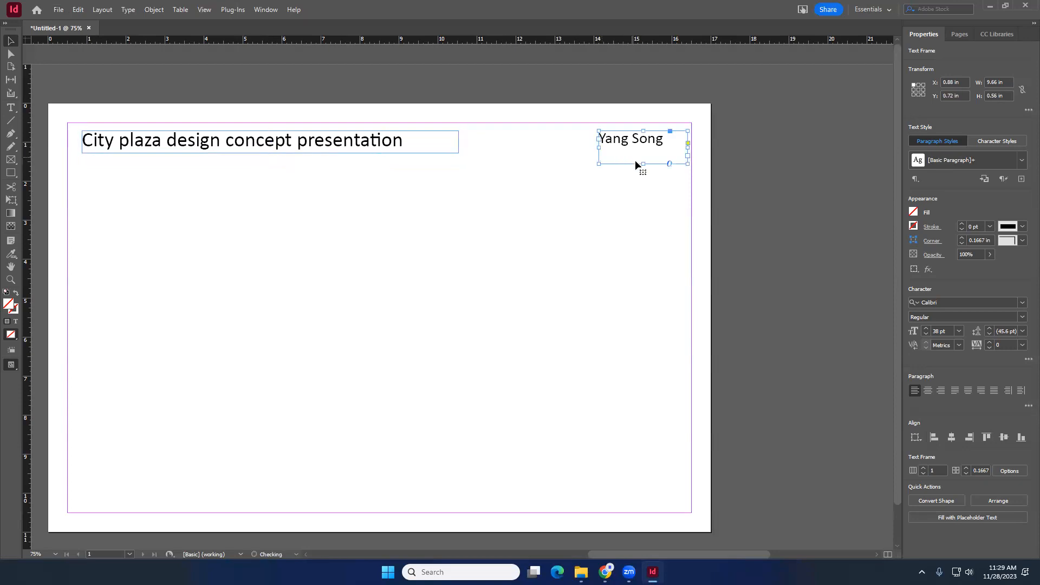
left_click_drag(643, 163, 639, 149)
left_click(530, 210)
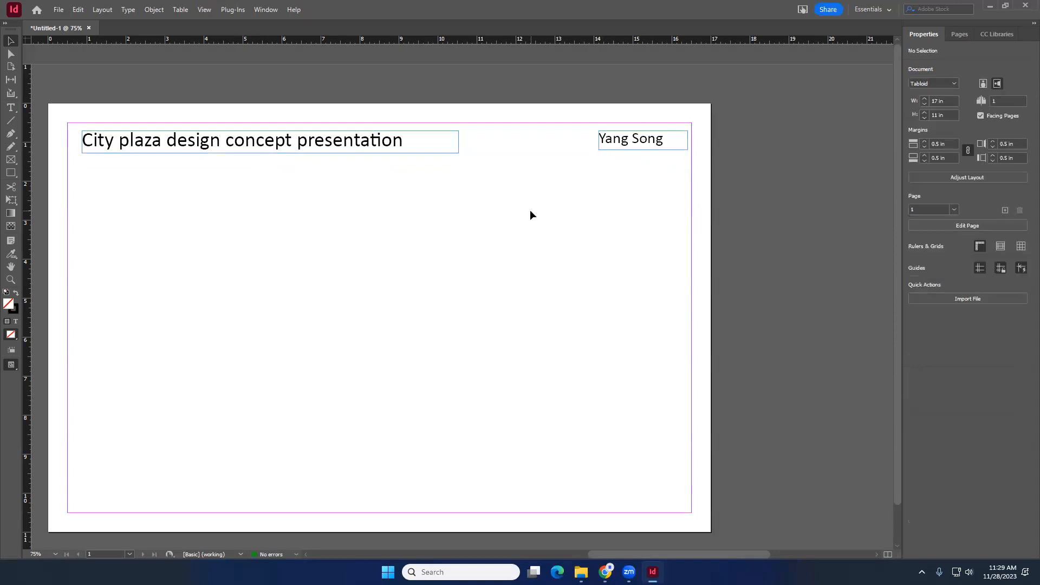
left_click(391, 146)
left_click(663, 142)
left_click(362, 139)
left_click_drag(632, 171, 371, 132)
left_click(518, 225)
left_click_drag(618, 220, 401, 128)
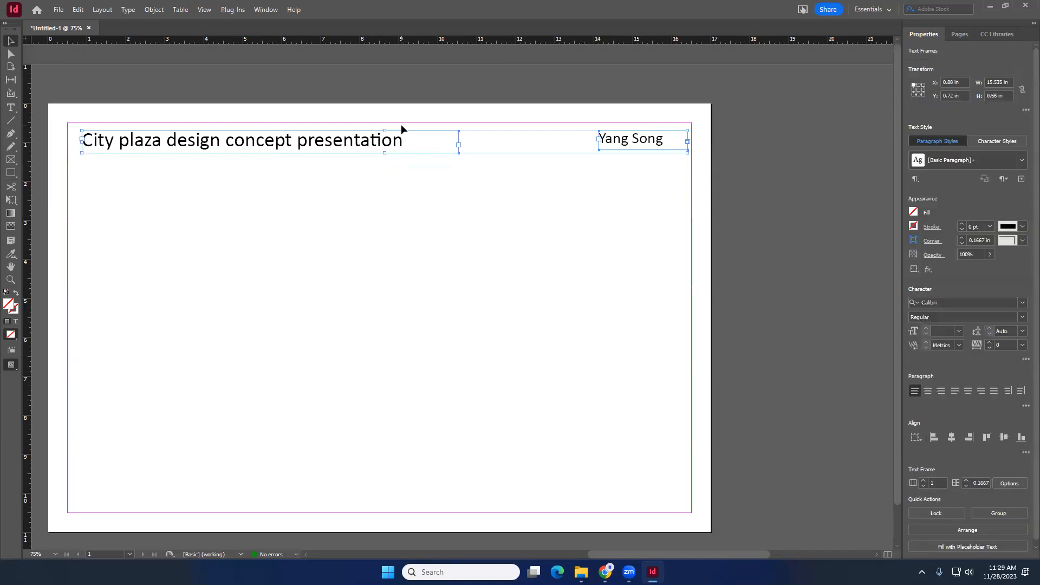
left_click(527, 213)
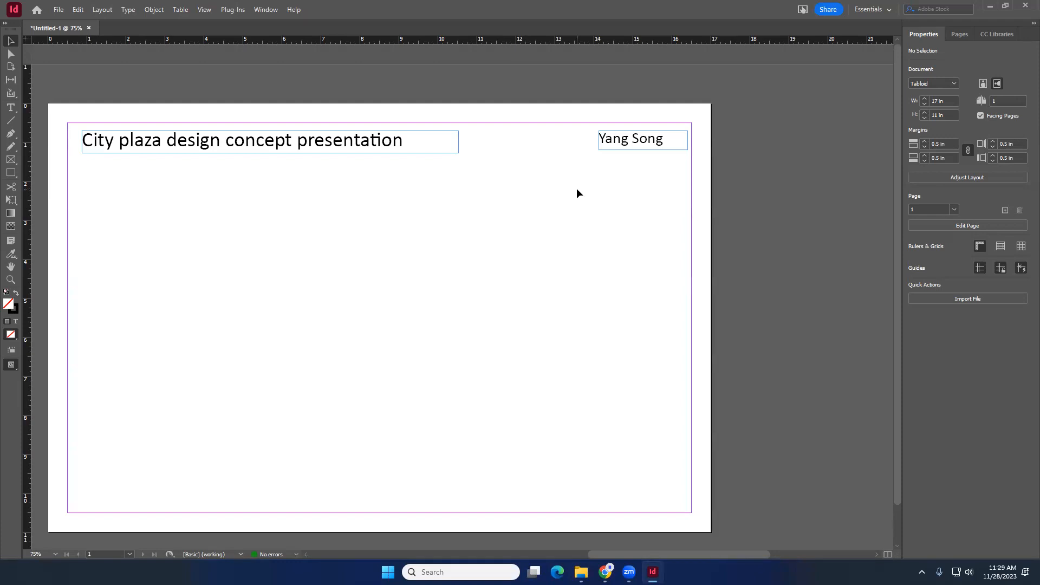
left_click_drag(676, 249, 350, 116)
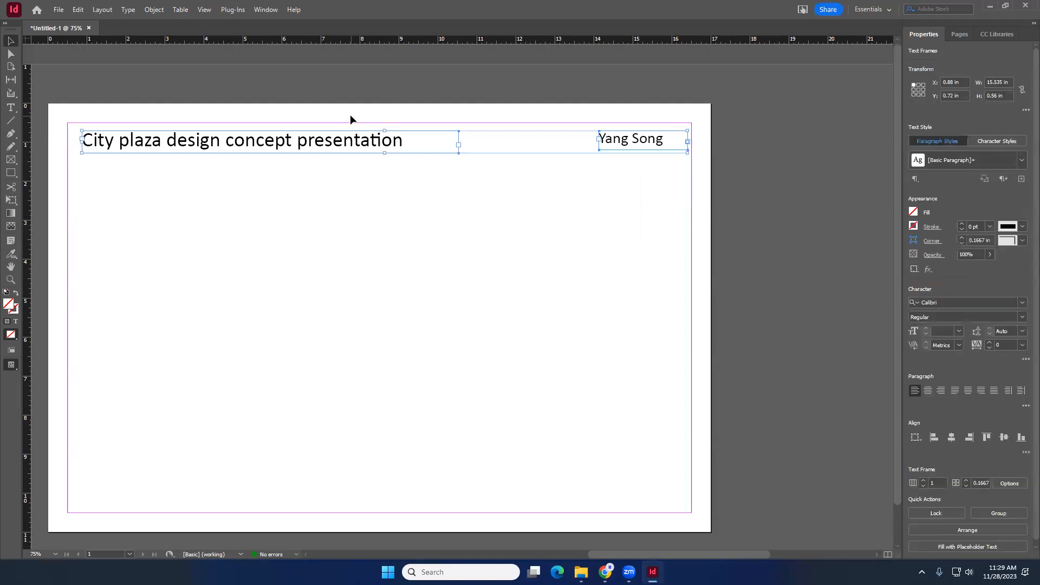
left_click(467, 211)
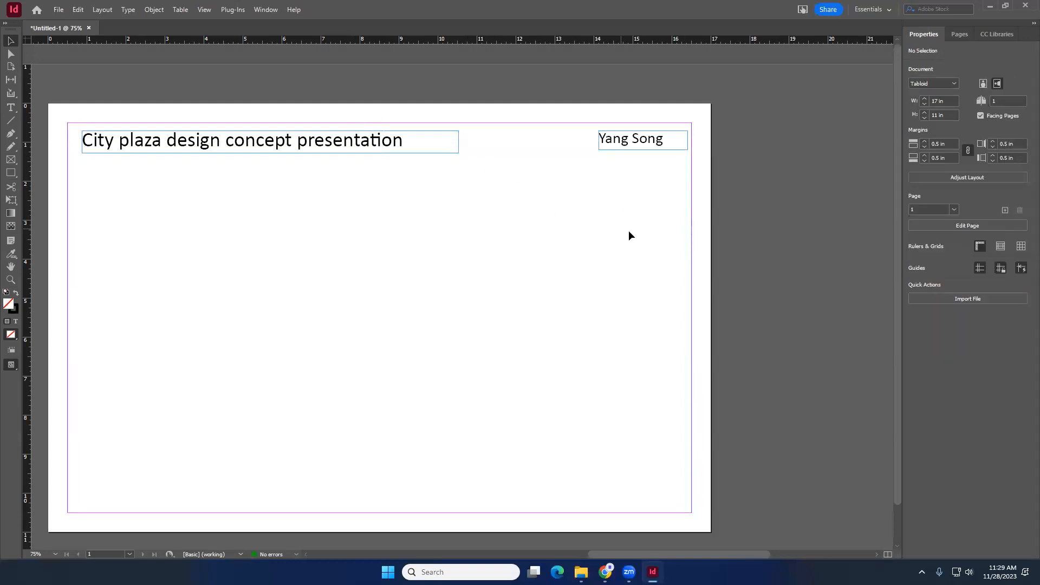
- Try aligning the name frame to the title frame's left edge, vertical centre and bottom, then undo it
left_click(267, 146)
left_click(642, 146, "shift")
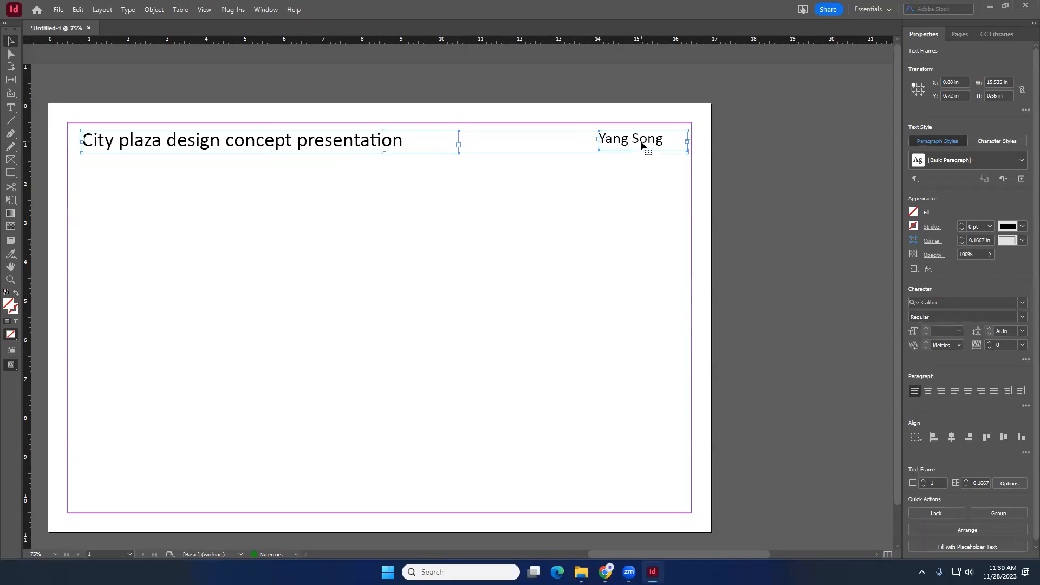
left_click_drag(654, 253, 257, 89)
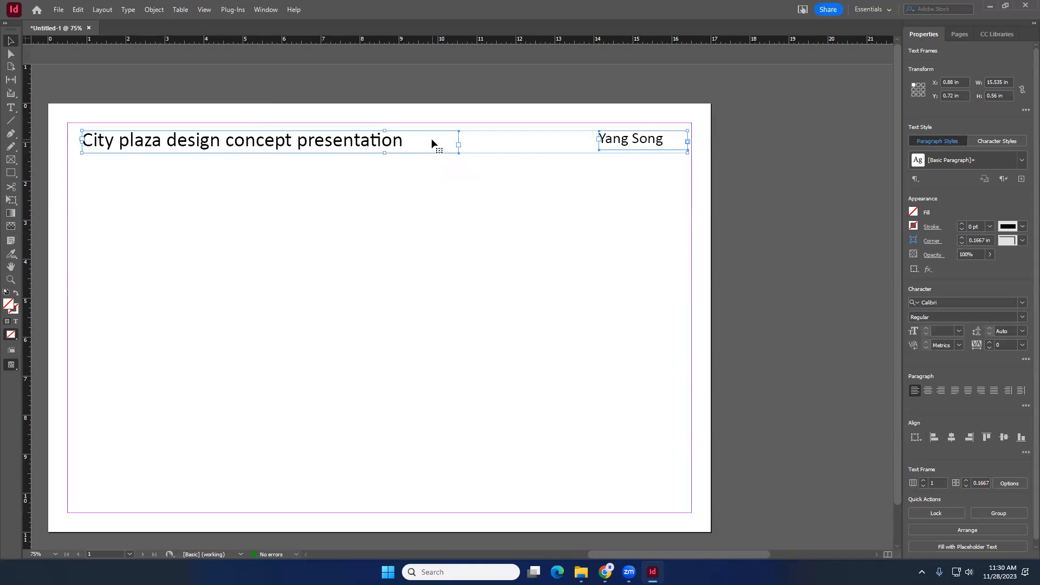
left_click(933, 438)
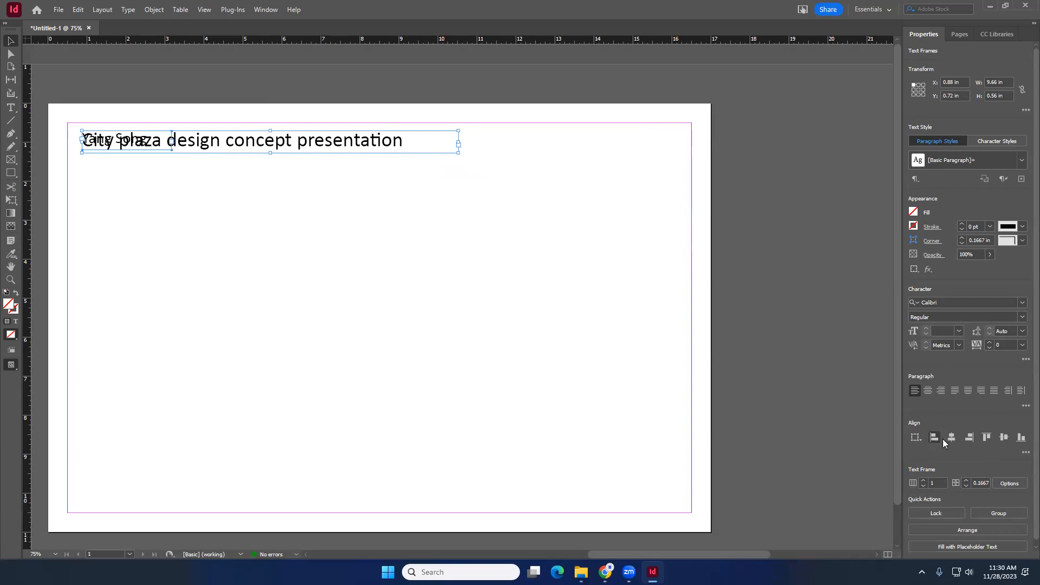
left_click(1003, 438)
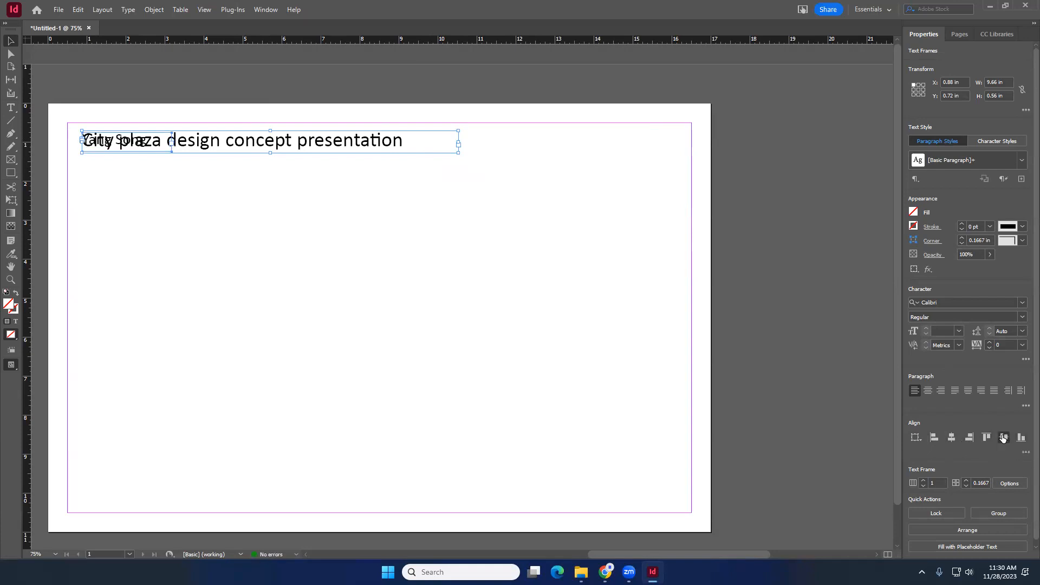
left_click(1022, 441)
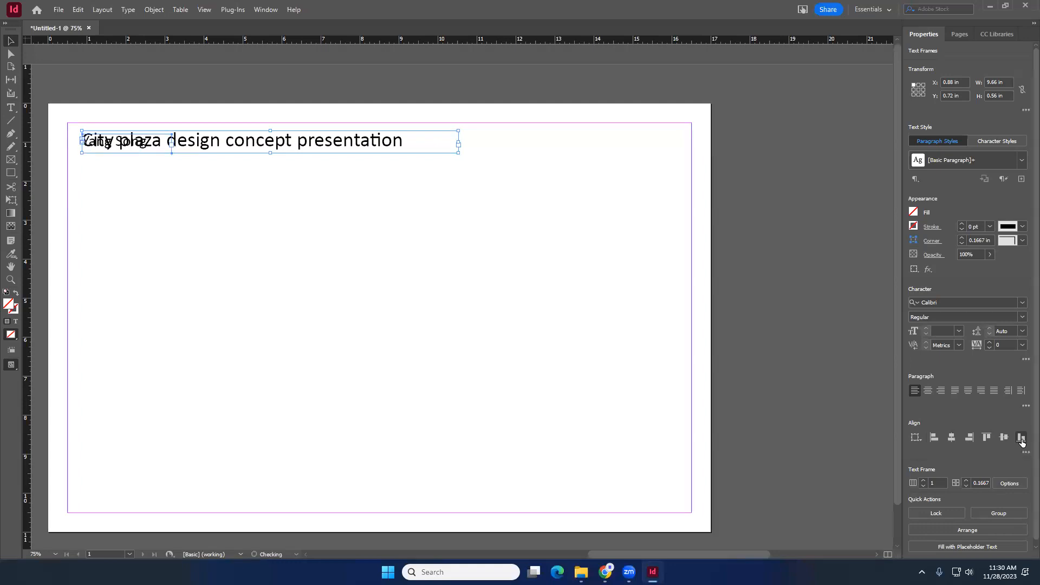
left_click(95, 154)
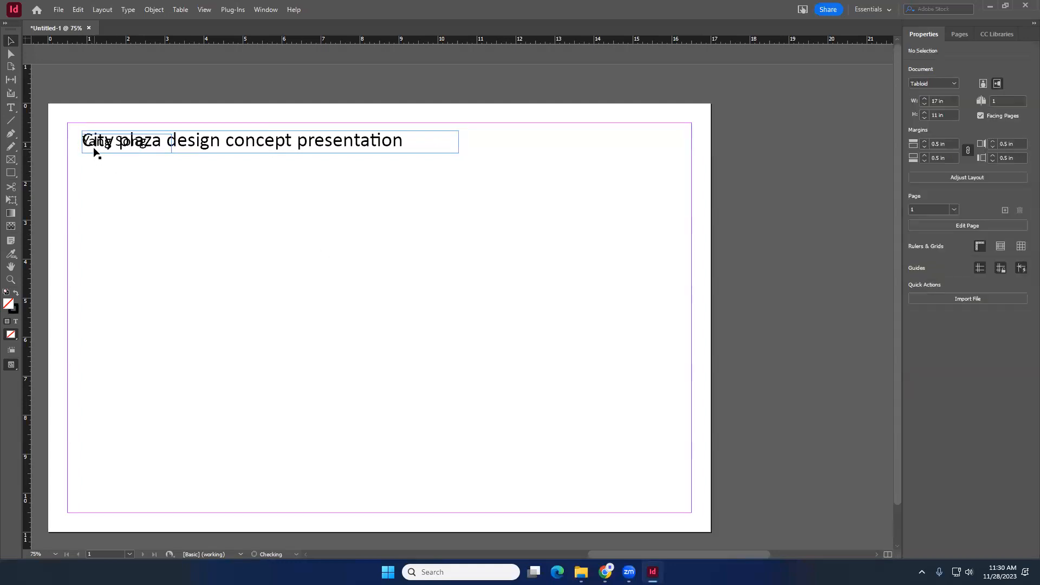
left_click(93, 148)
key("ctrl+z")
key("ctrl+z")
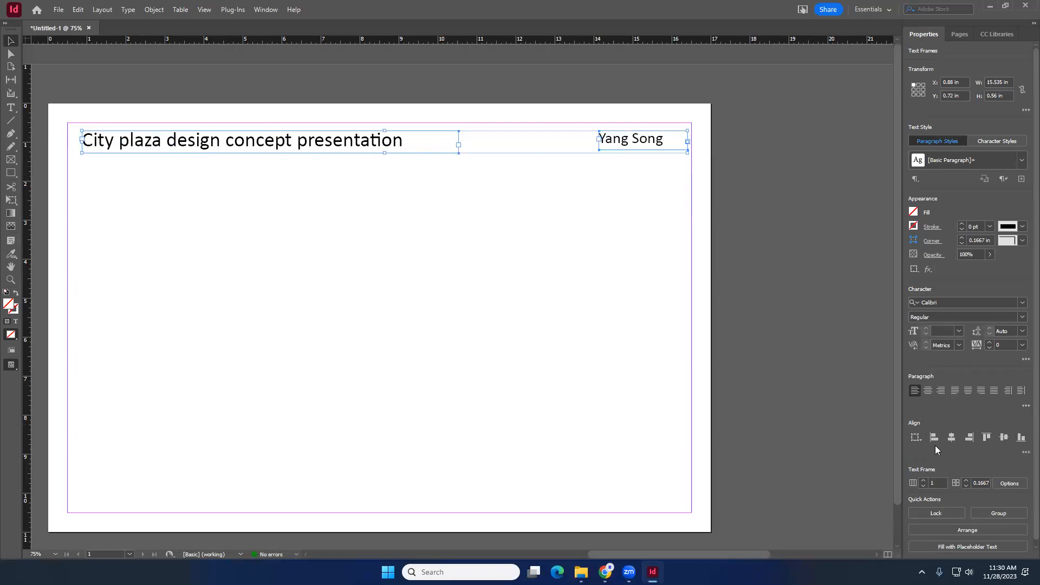
- Align the bottom edges of the title and name text frames
left_click(1022, 438)
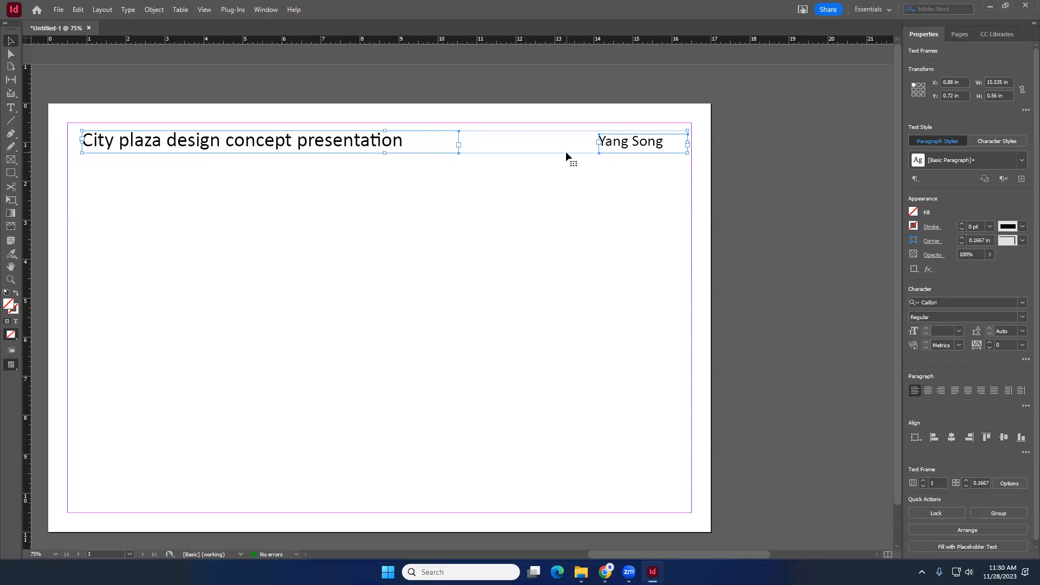
double_click(660, 147)
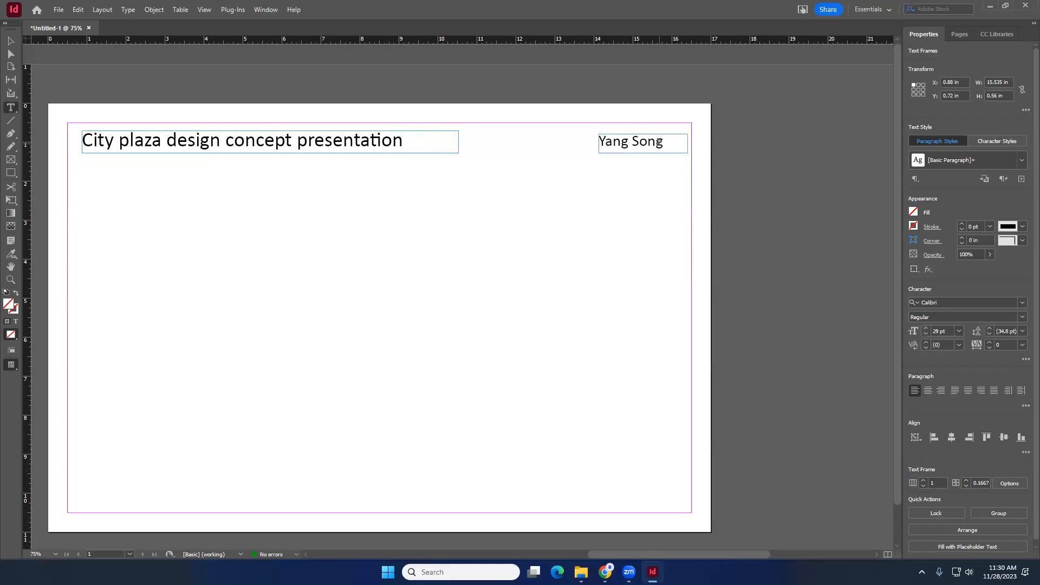
key("Escape")
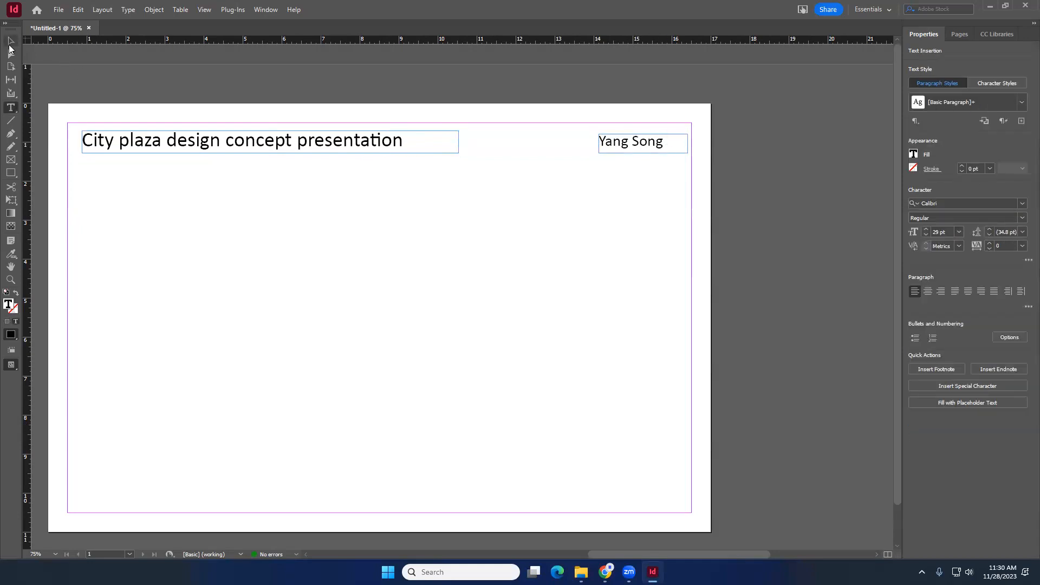
left_click(498, 224)
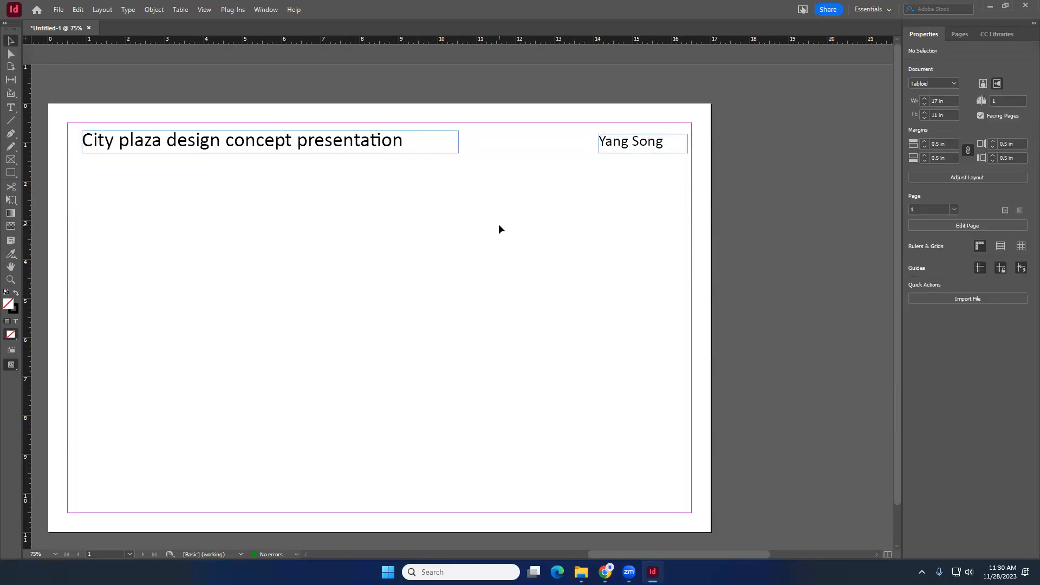
scroll(570, 236, "down", 3)
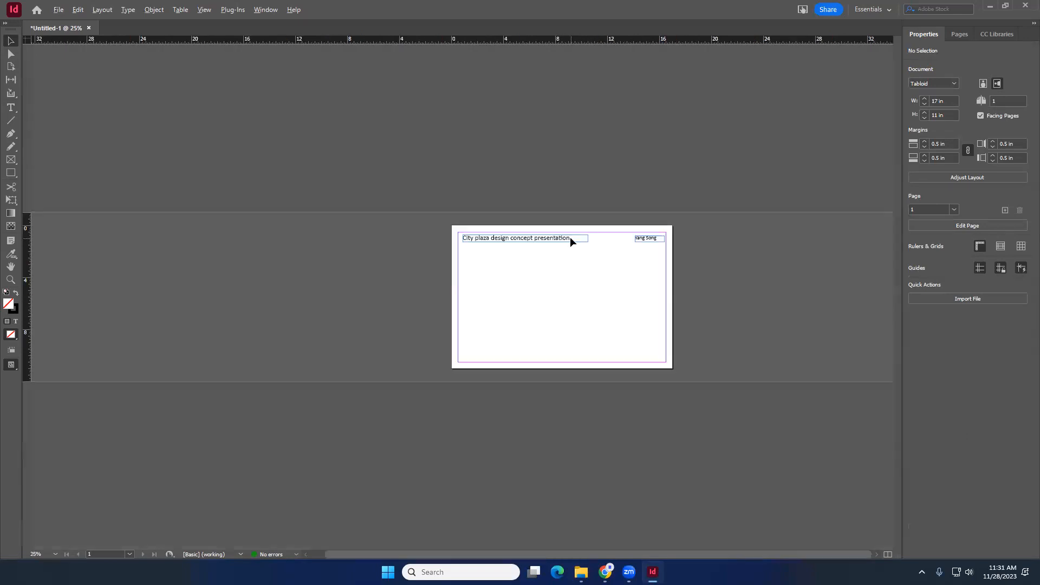
scroll(672, 261, "up", 2)
scroll(640, 265, "up", 1)
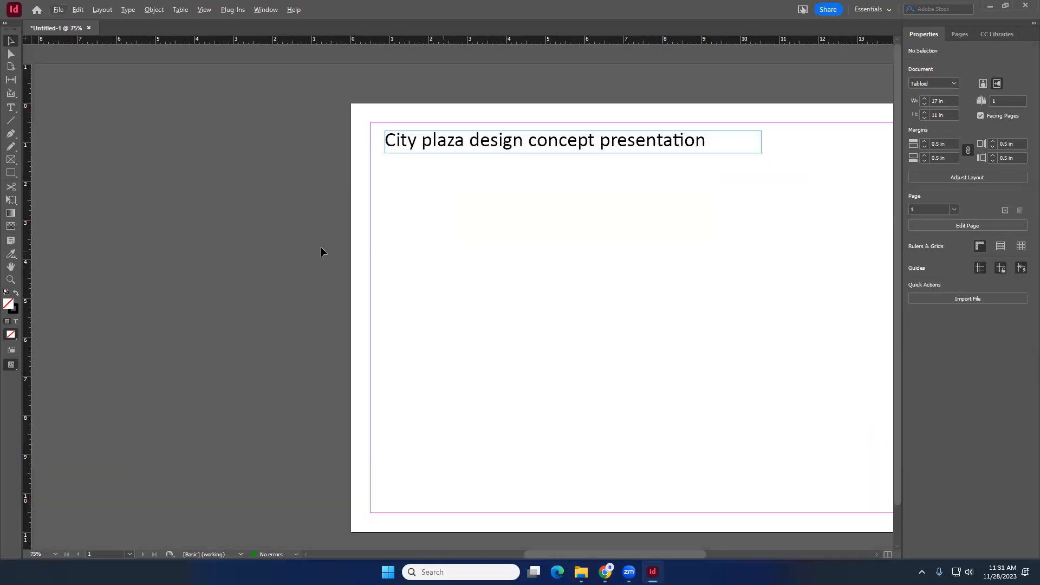
scroll(643, 264, "down", 3)
scroll(664, 270, "up", 2)
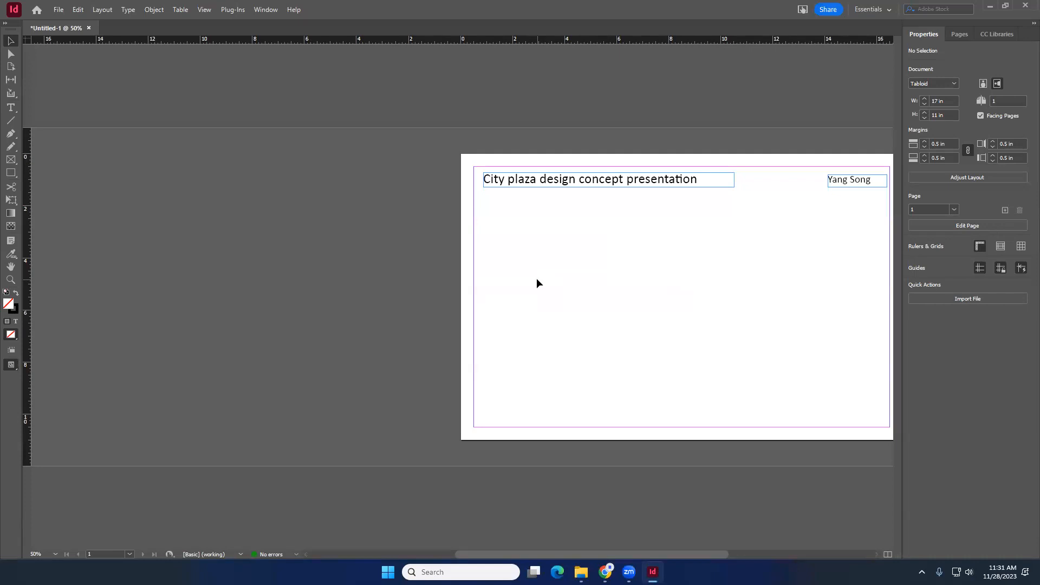
left_click_drag(512, 552, 567, 552)
scroll(701, 249, "up", 1)
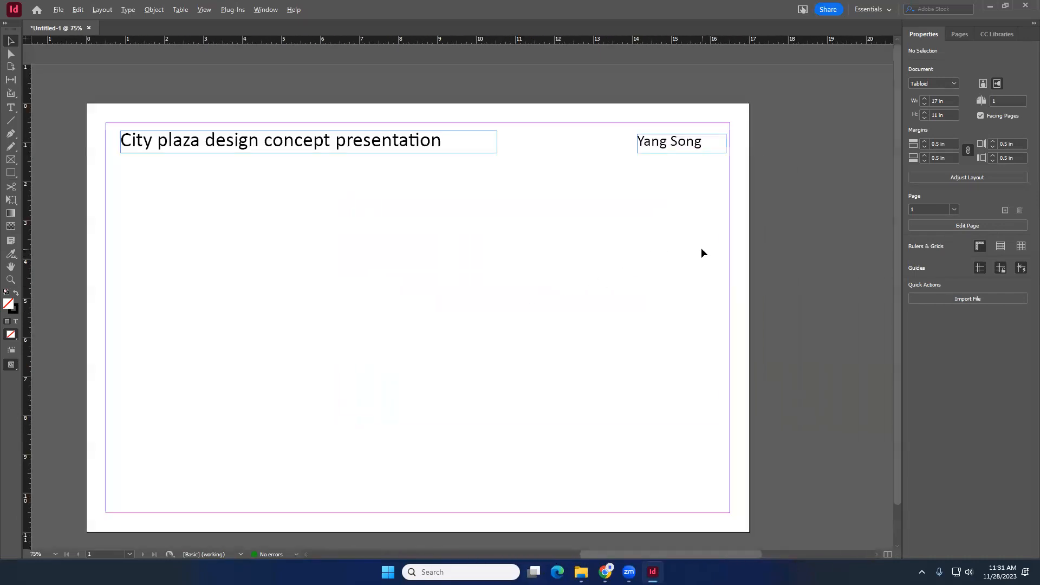
scroll(642, 249, "down", 1)
scroll(437, 256, "up", 1)
scroll(438, 260, "down", 1)
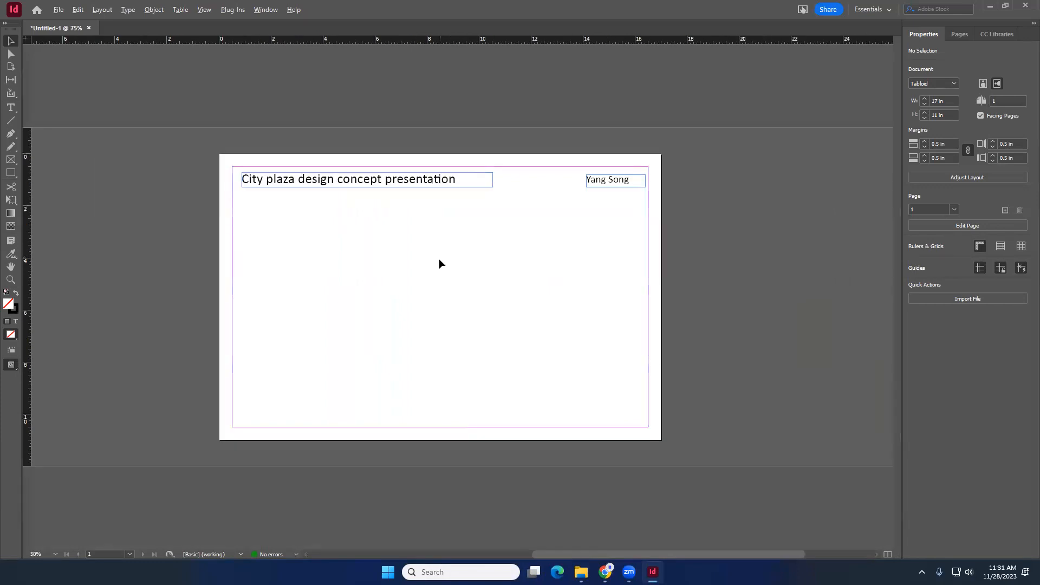
scroll(432, 209, "up", 1)
scroll(432, 209, "down", 1)
scroll(432, 208, "up", 1)
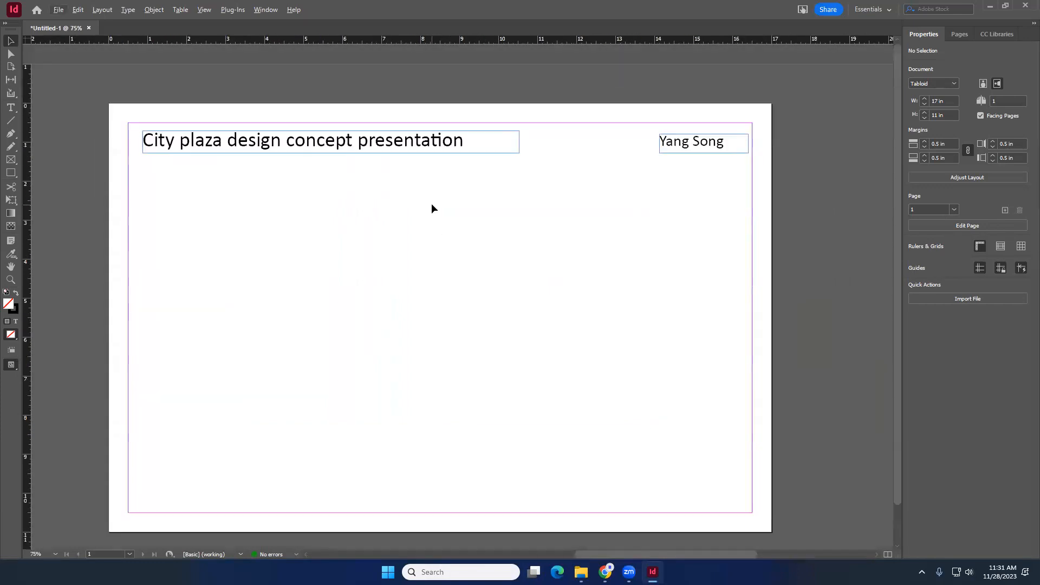
- Try setting the title word 'presentation' to Italic and then to Bold
triple_click(338, 140)
left_click(337, 139)
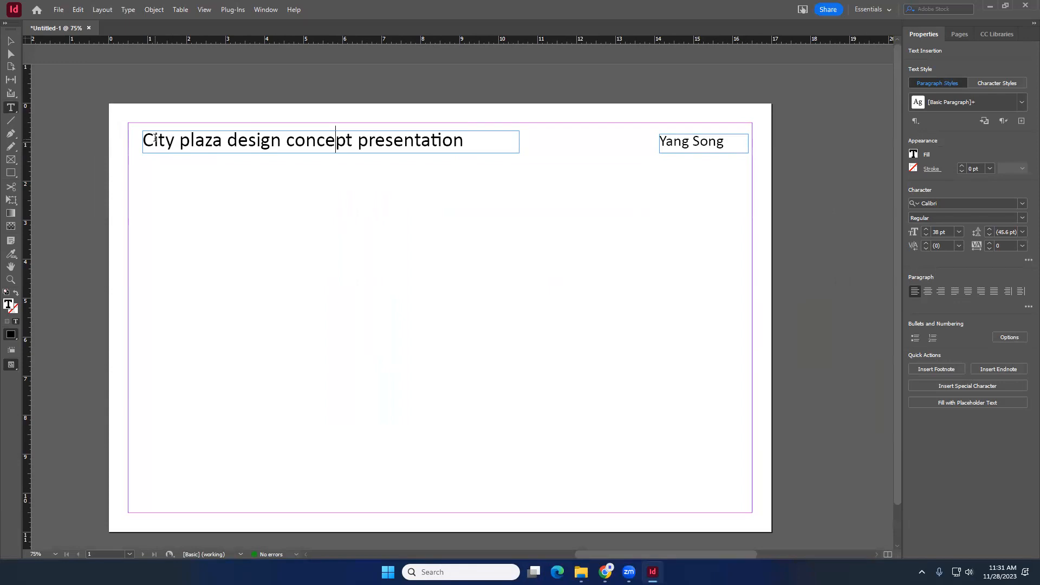
left_click_drag(154, 139, 144, 138)
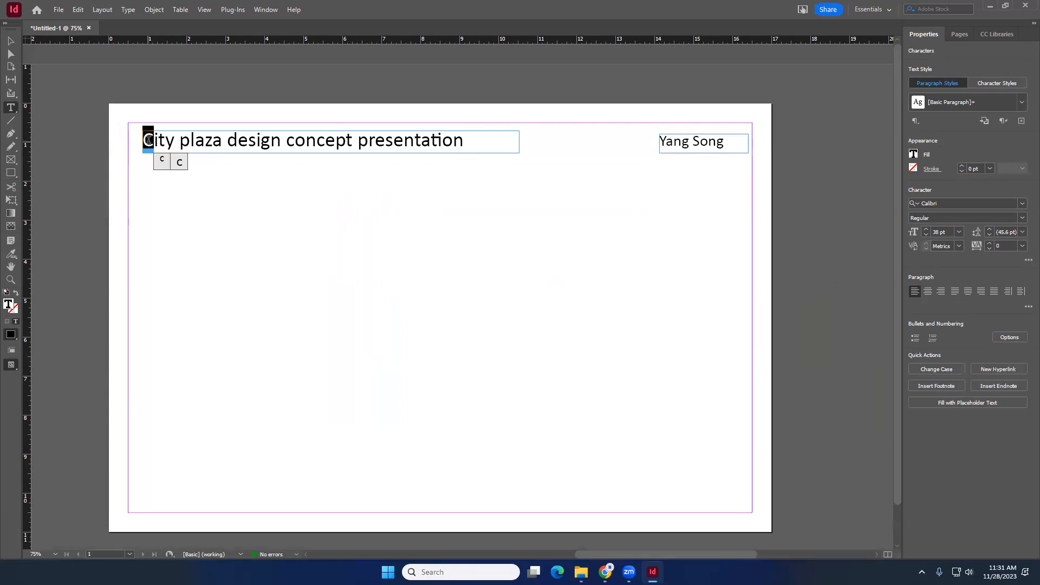
left_click(151, 140)
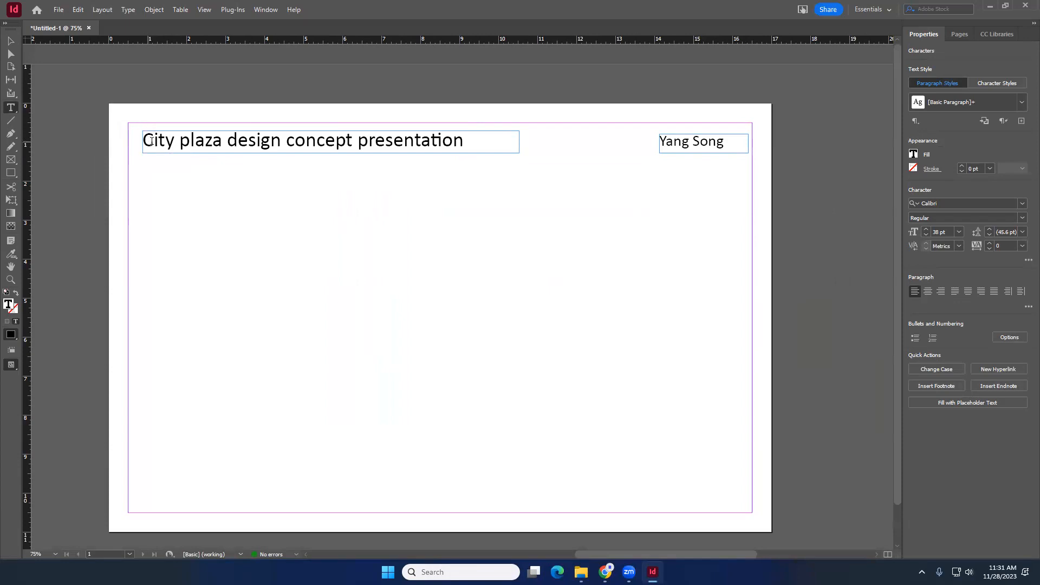
left_click(353, 141)
left_click_drag(357, 141, 469, 143)
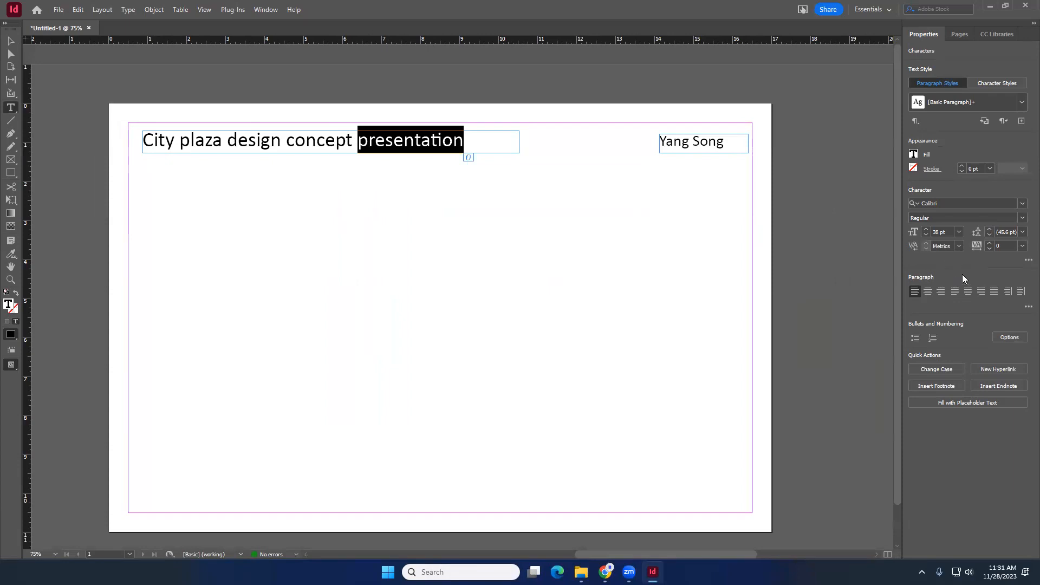
left_click(1022, 218)
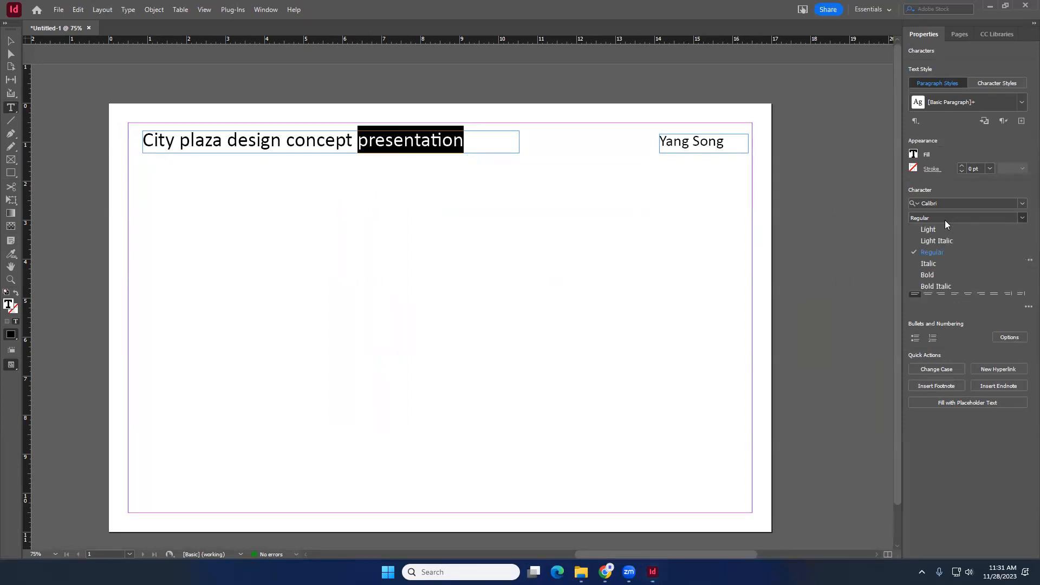
left_click(940, 266)
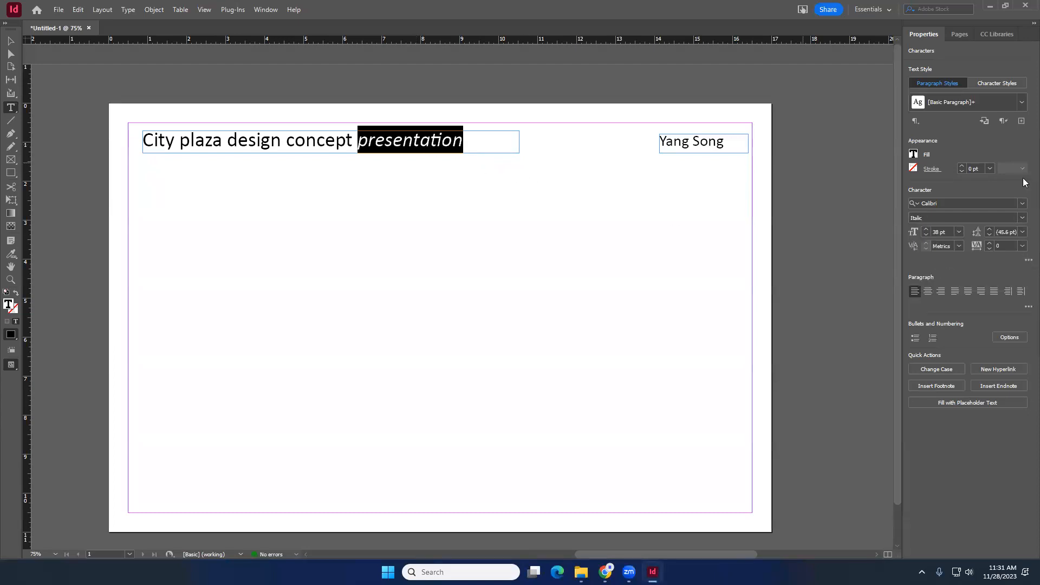
left_click(1022, 217)
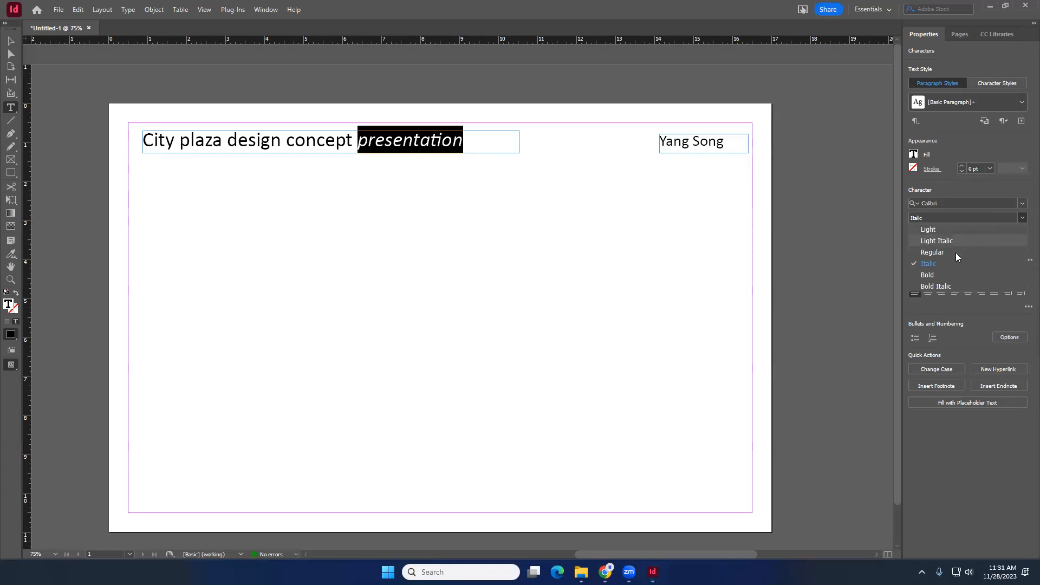
left_click(950, 275)
- Set the title word 'presentation' to the Bold Italic font style
left_click_drag(358, 136, 479, 143)
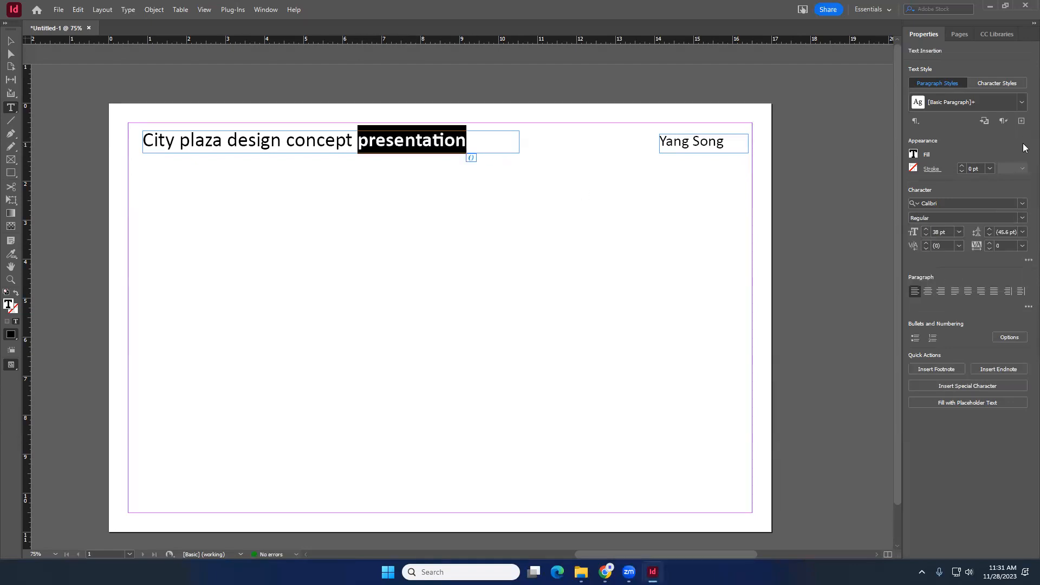
left_click(1022, 218)
left_click(951, 286)
- Color the title words 'City plaza' with the cyan C=100 M=0 Y=0 K=0 swatch
left_click(317, 139)
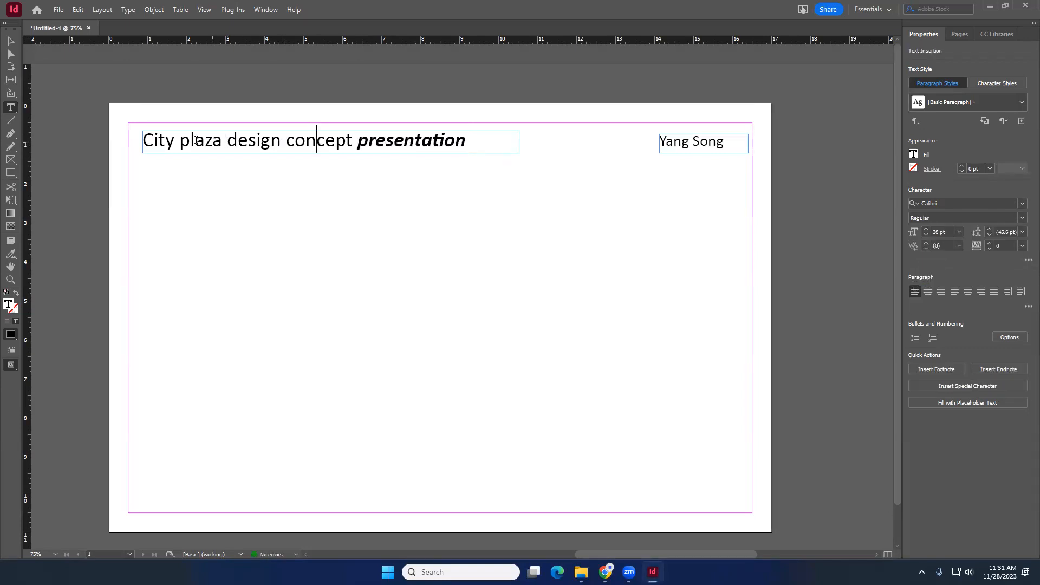
left_click(217, 142)
left_click_drag(217, 142, 24, 143)
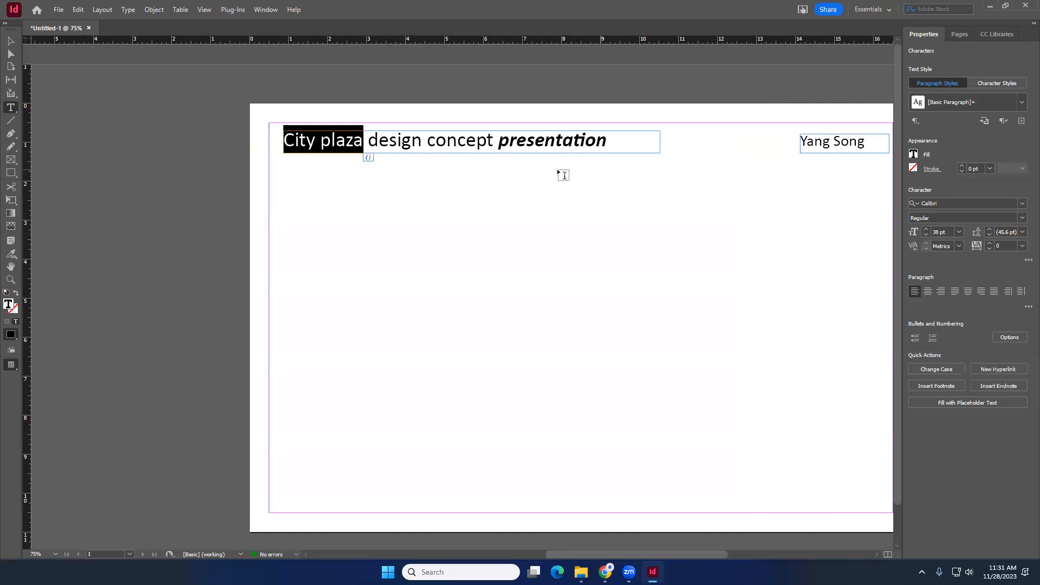
left_click(915, 156)
left_click(828, 274)
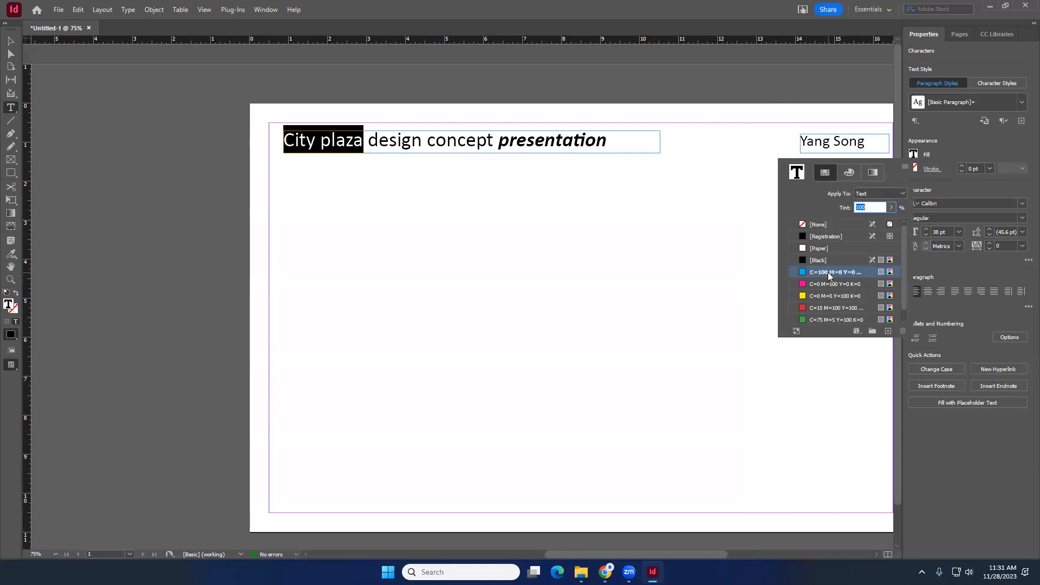
left_click(10, 41)
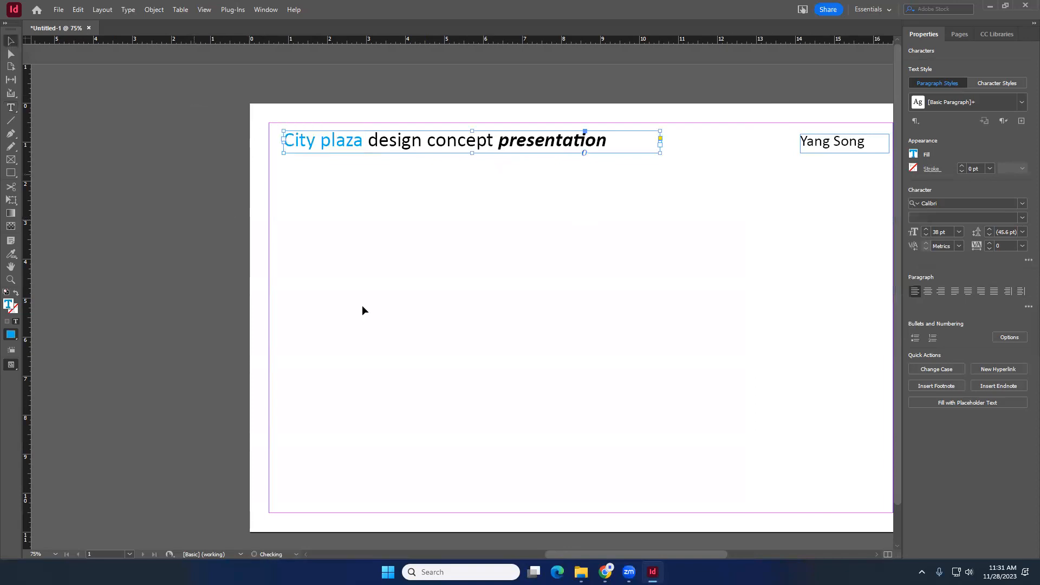
left_click(455, 309)
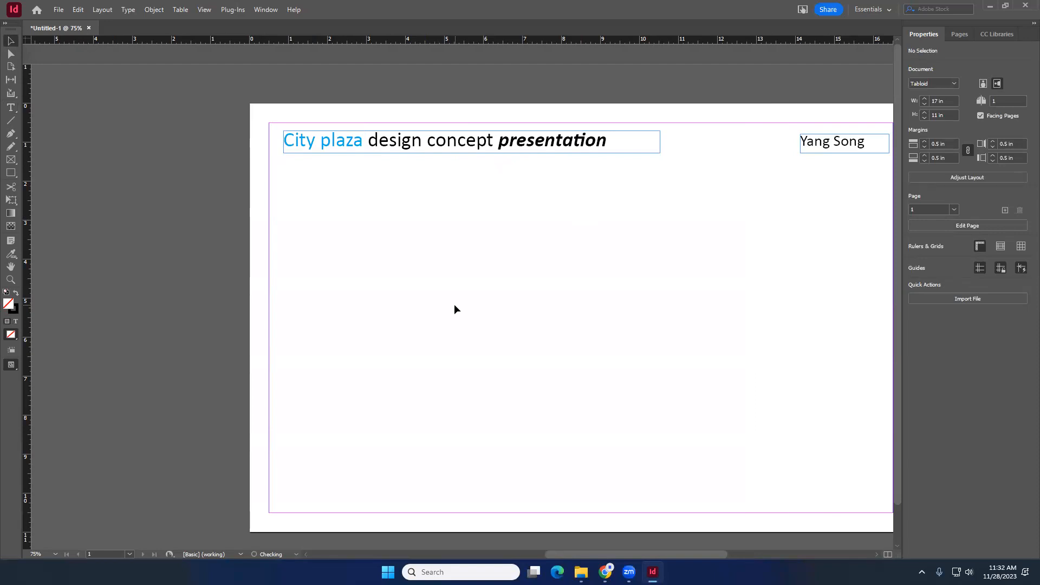
- Change the font of a letter inside the title word 'design' to Baskerville Old Face
scroll(217, 265, "down", 2)
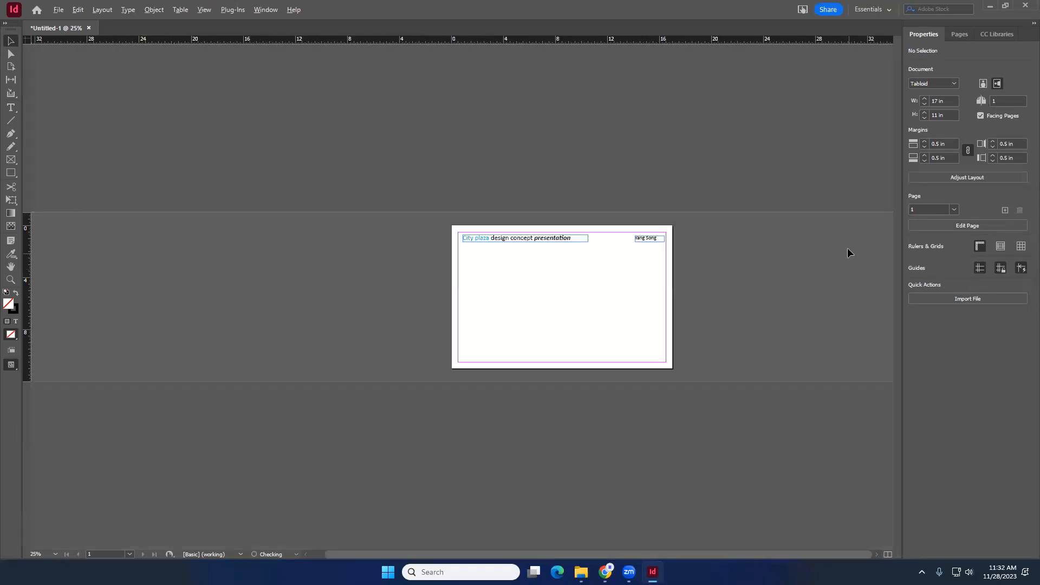
scroll(787, 241, "up", 2)
scroll(777, 242, "right", 3)
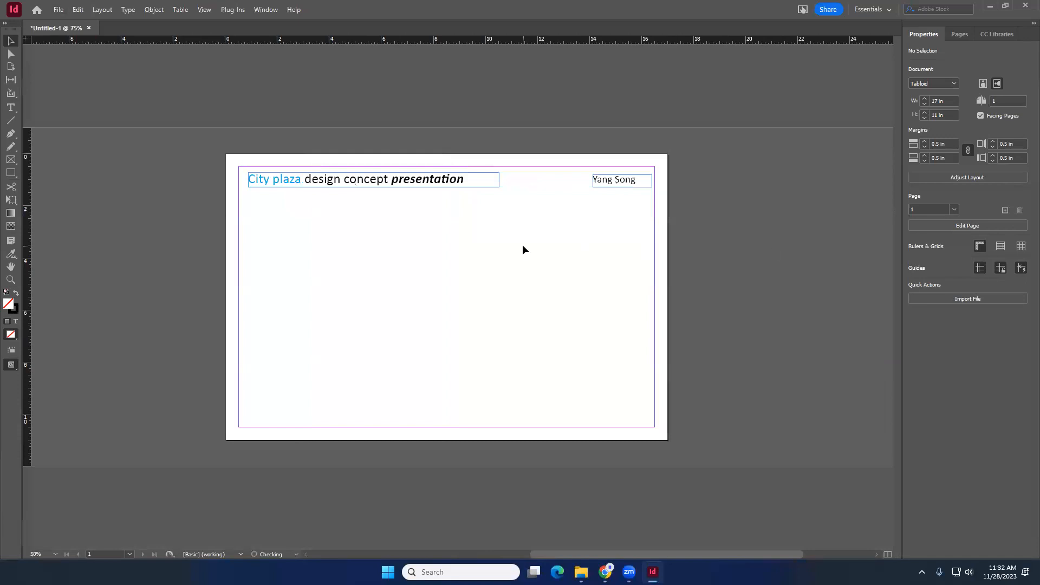
scroll(522, 244, "up", 2)
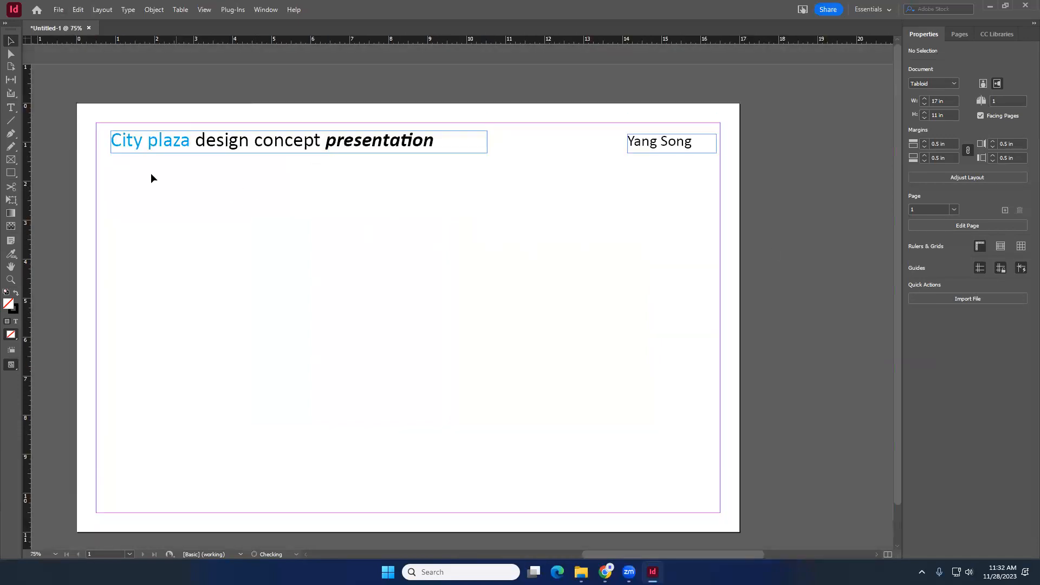
double_click(216, 146)
triple_click(217, 146)
left_click(199, 141)
mouse_move(199, 140)
left_mouse_down()
mouse_move(249, 142)
mouse_move(206, 141)
left_mouse_up()
left_click(217, 142)
double_click(219, 144)
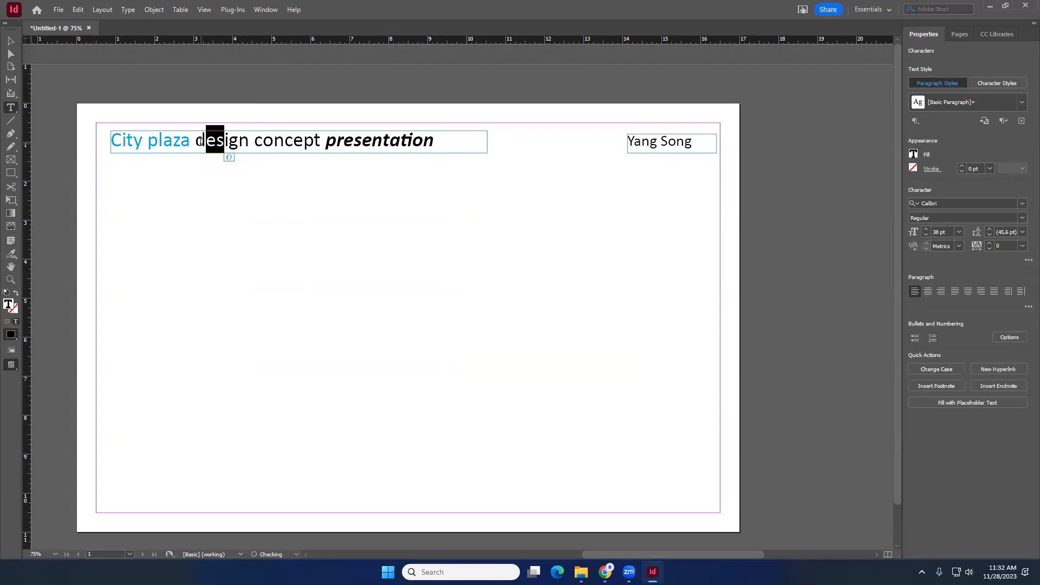
left_click(228, 142)
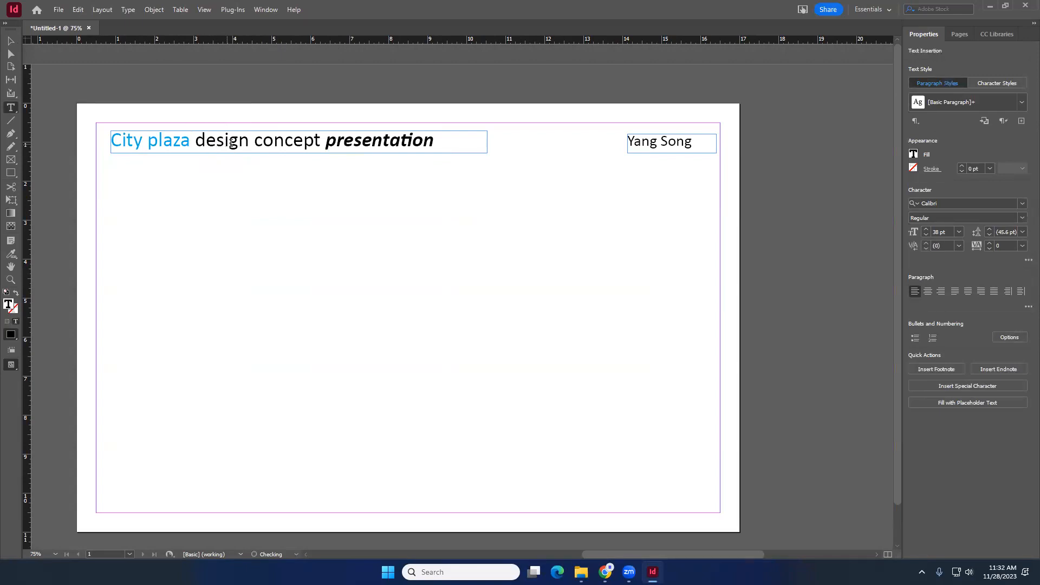
left_click_drag(225, 142, 228, 141)
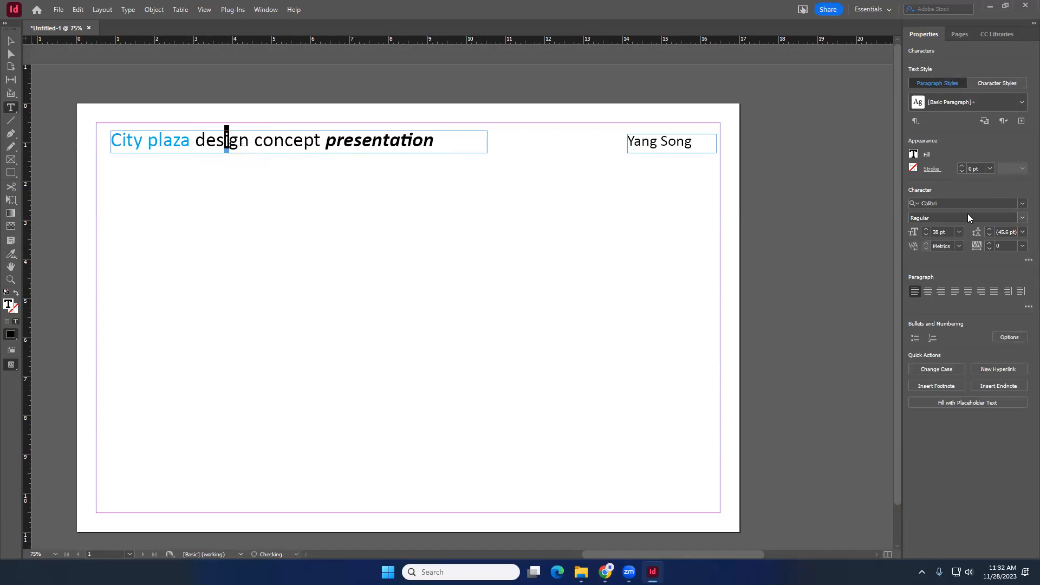
left_click(1024, 205)
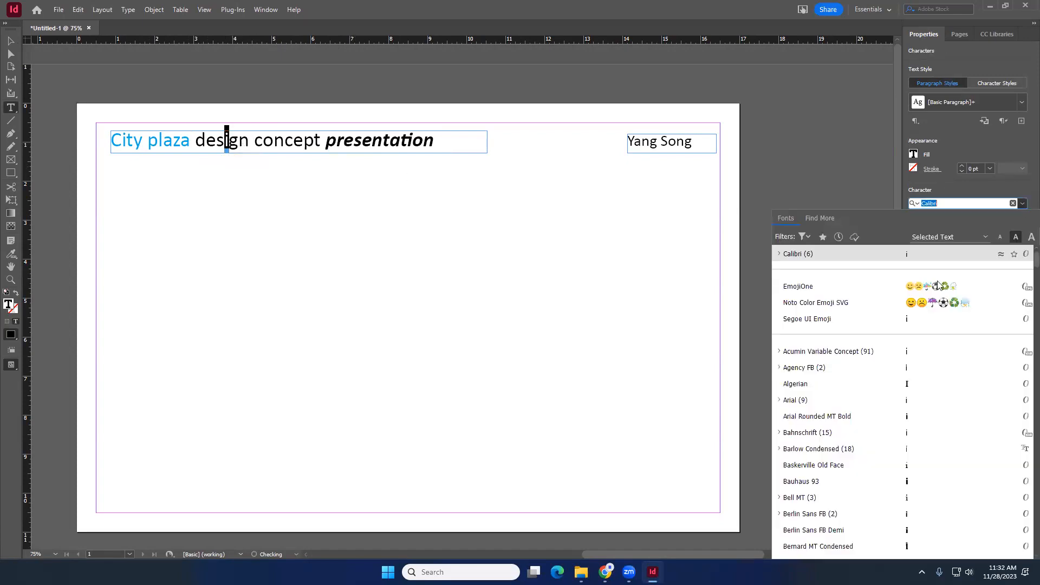
left_click(915, 464)
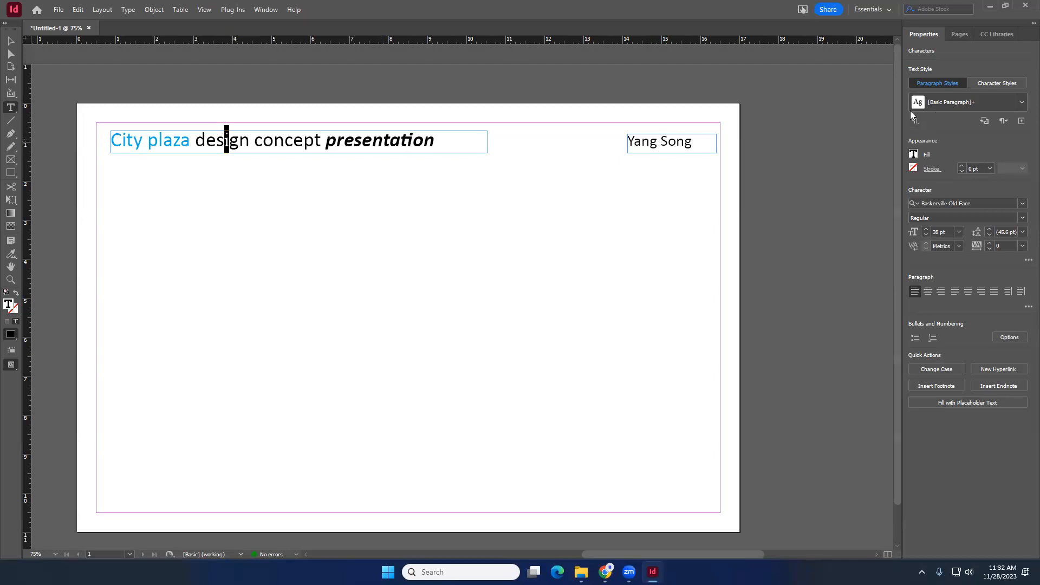
left_click(11, 43)
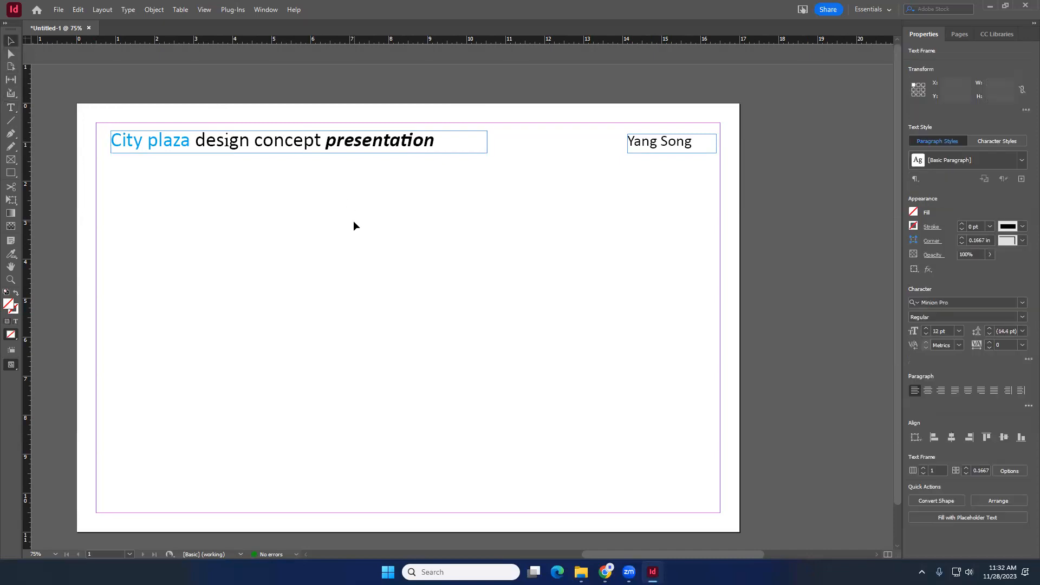
- Draw a freeform polygonal path of straight segments across the page with the Pen tool
left_click(353, 220)
left_click(236, 152)
left_click(298, 216)
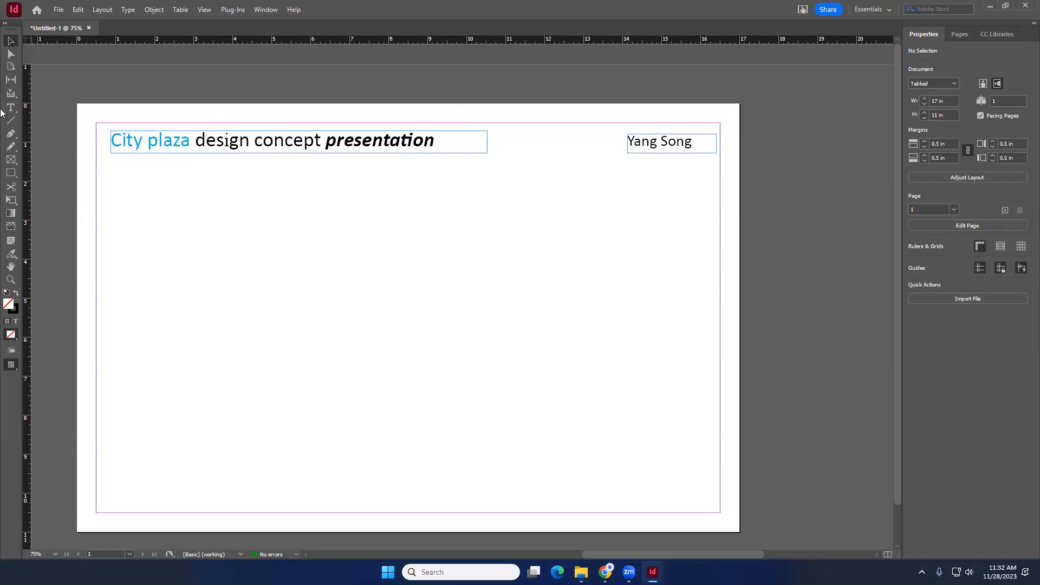
left_click(12, 136)
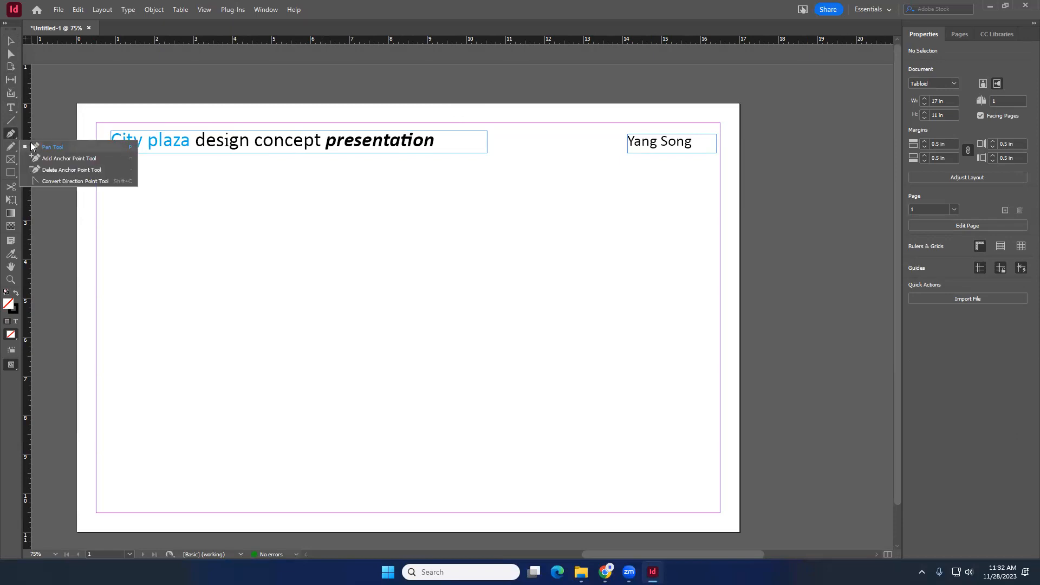
left_click(32, 146)
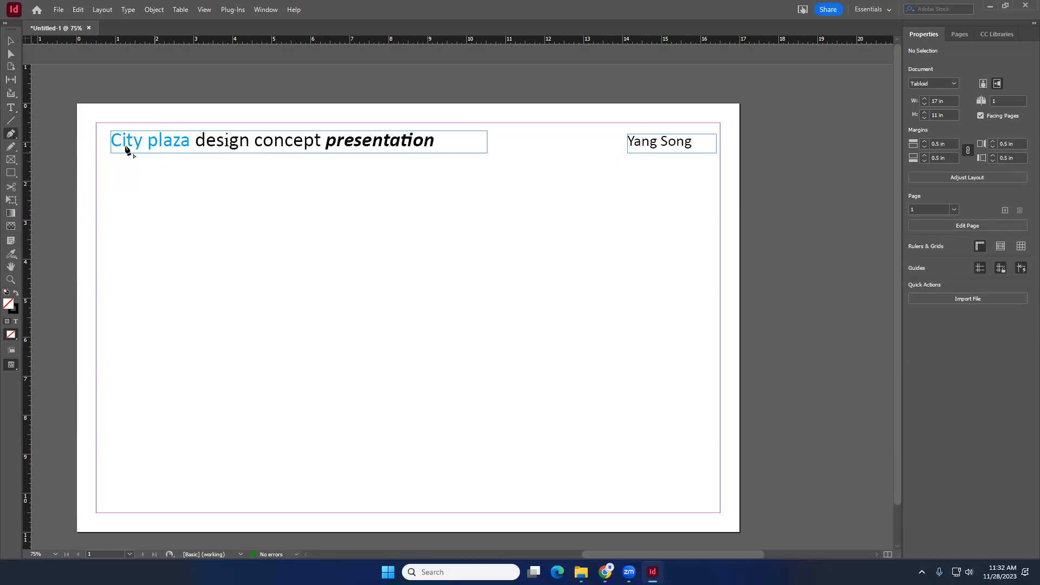
left_click(126, 188)
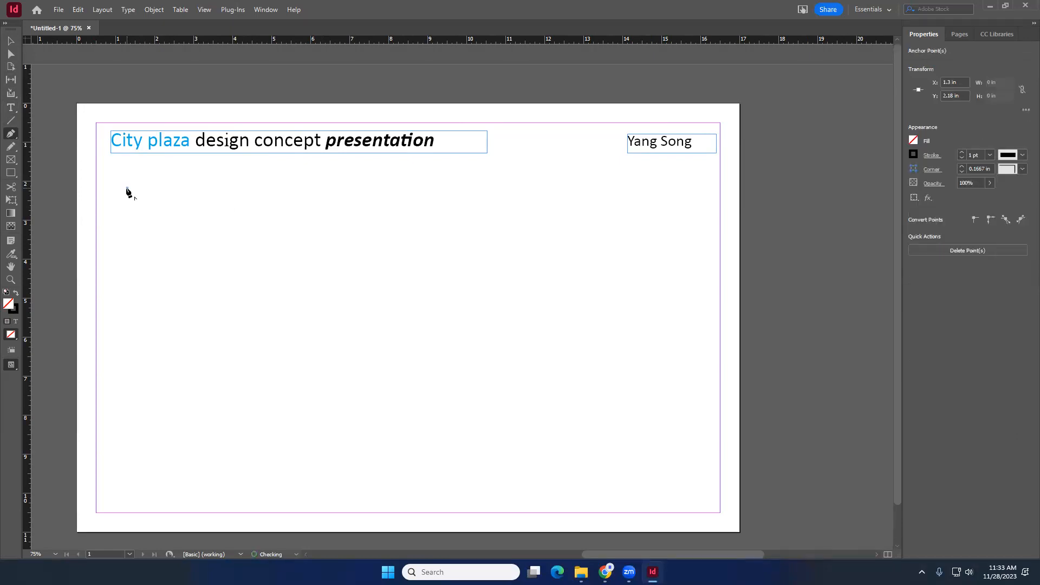
left_click(488, 212)
left_click(374, 337)
left_click_drag(286, 263, 260, 265)
left_click(226, 312)
left_click(247, 396)
left_click(403, 429)
left_click(546, 371)
left_click(548, 318)
left_click(516, 297)
left_click(442, 273)
left_click(418, 252)
left_click(341, 246)
left_click(295, 224)
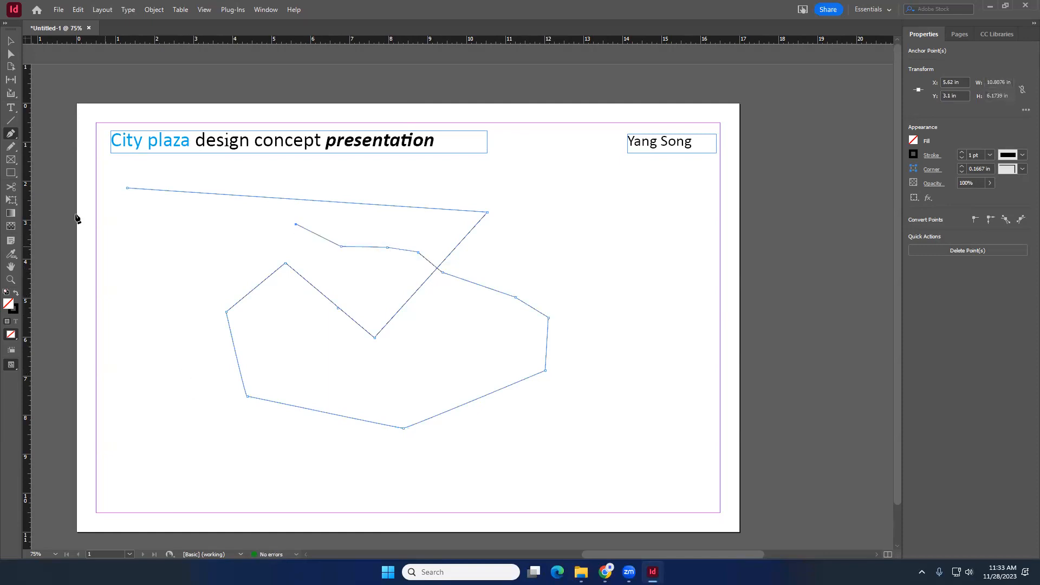
- Select the drawn polygonal path and delete it
left_click(11, 41)
left_click(392, 267)
left_click(423, 282)
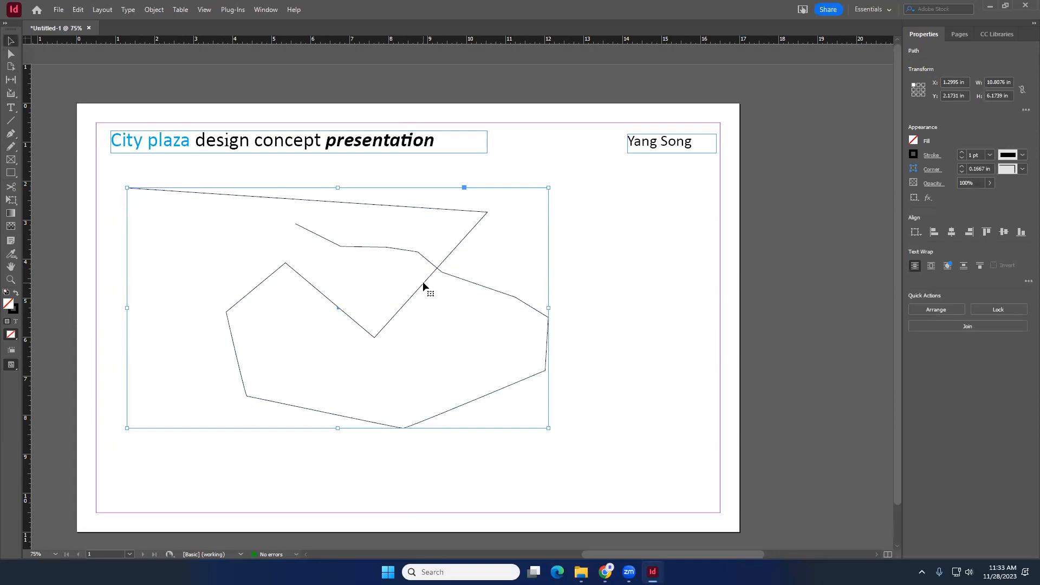
key("Delete")
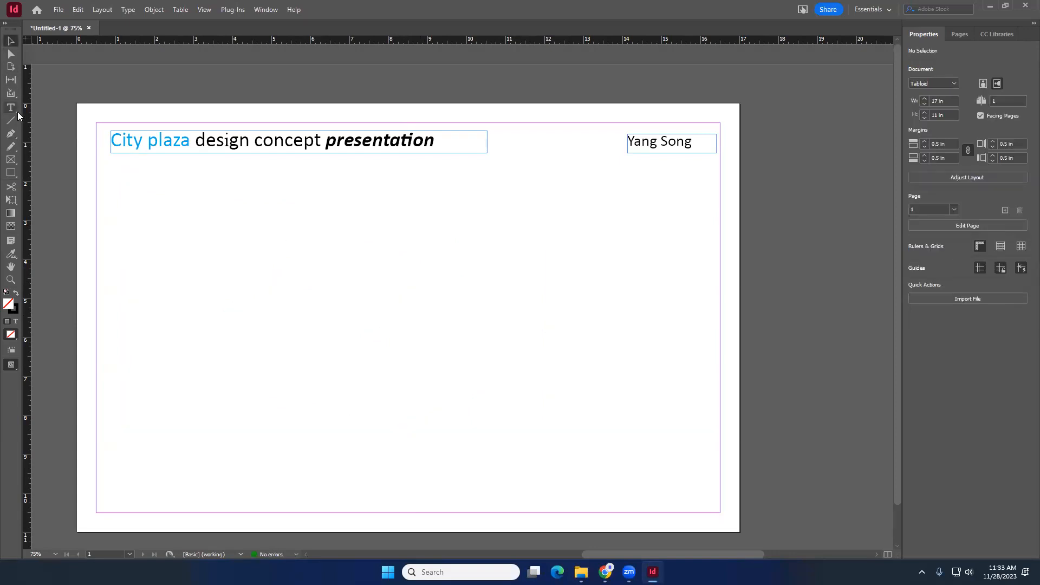
- Try drawing a curved Pen path with three smooth anchor points below the title, then undo it
left_click(11, 136)
left_click_drag(198, 205, 137, 246)
left_click_drag(461, 199, 499, 146)
left_click_drag(662, 202, 702, 269)
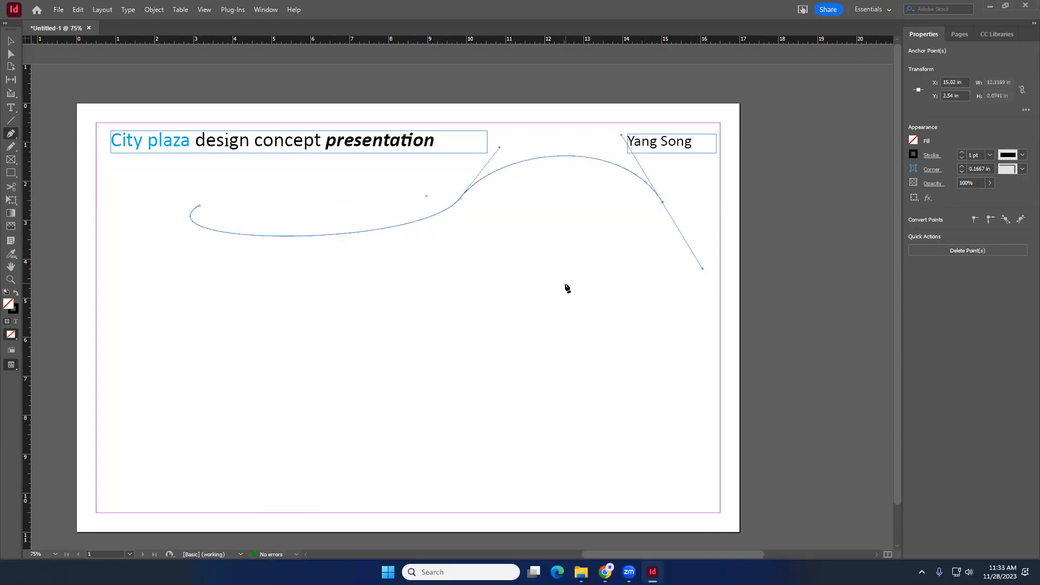
key("ctrl+z")
key("ctrl+z")
key("ctrl+z")
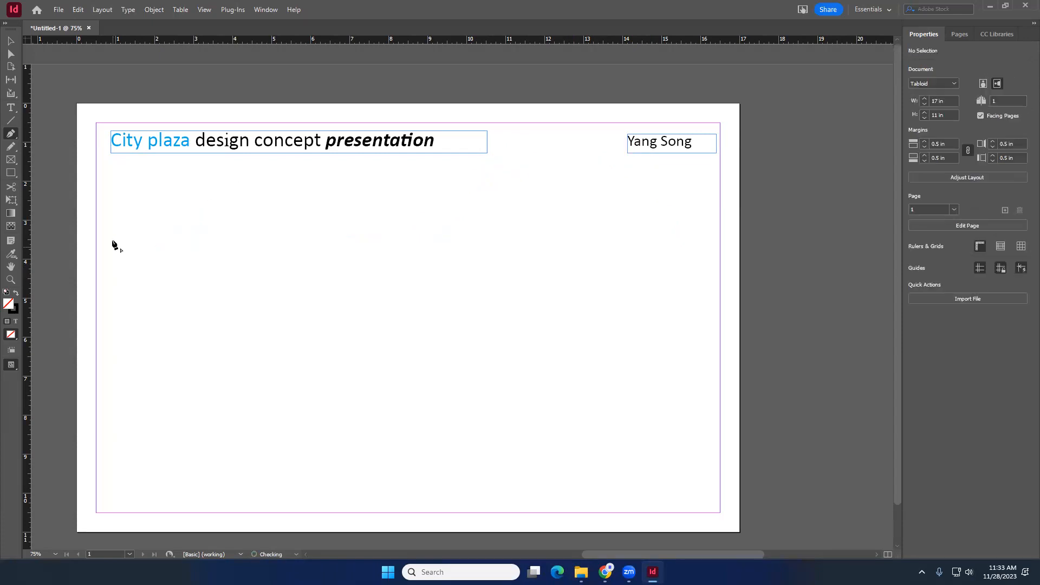
scroll(112, 504, "down", 1)
scroll(112, 503, "down", 1)
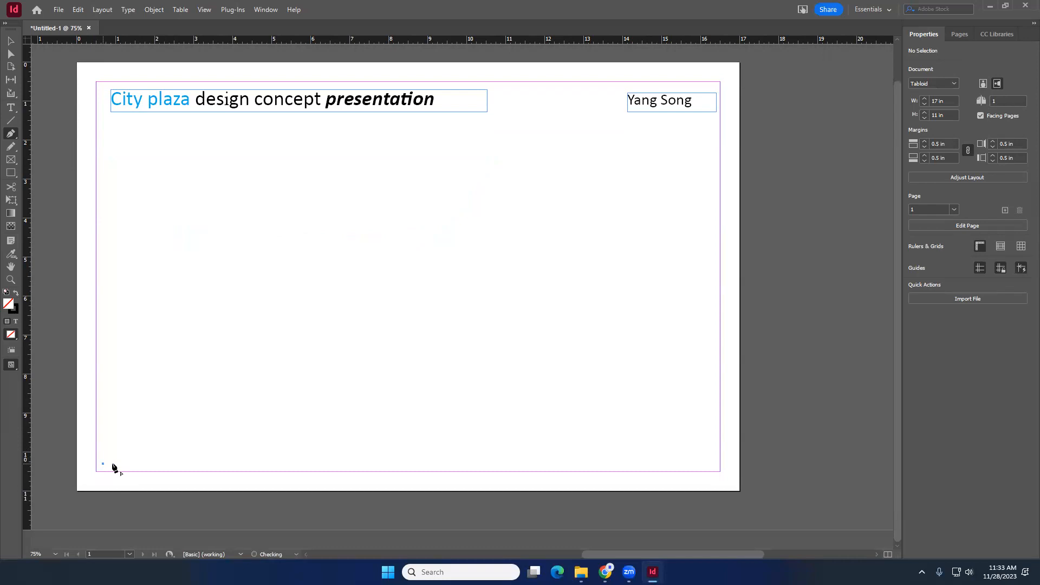
- Draw a wavy curved Pen path spanning the bottom of the page from margin to margin
left_click(102, 464)
left_click_drag(323, 447, 355, 463)
left_click_drag(592, 464, 644, 459)
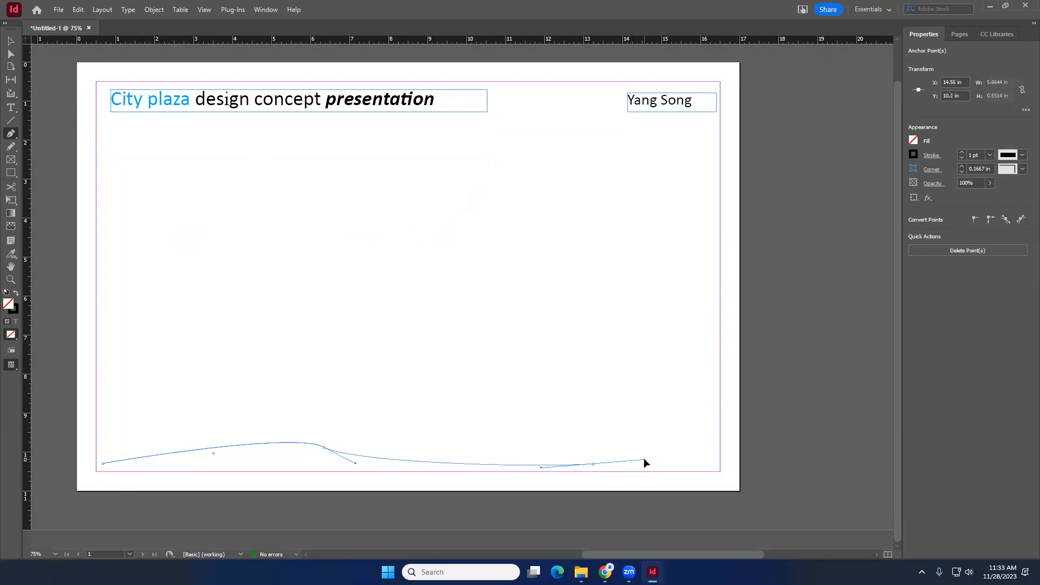
left_click_drag(717, 454, 736, 464)
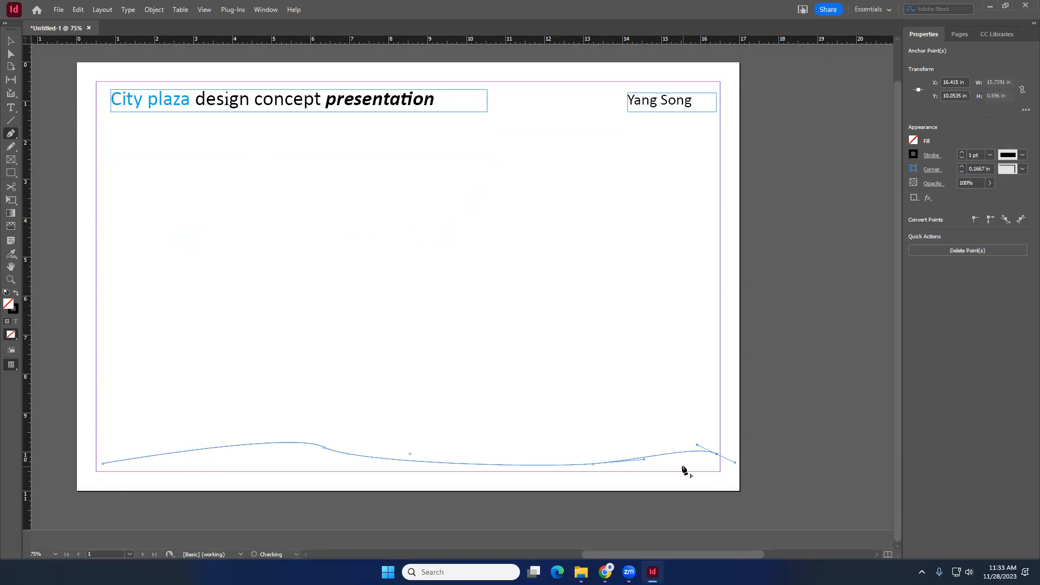
key("v")
left_click(629, 419)
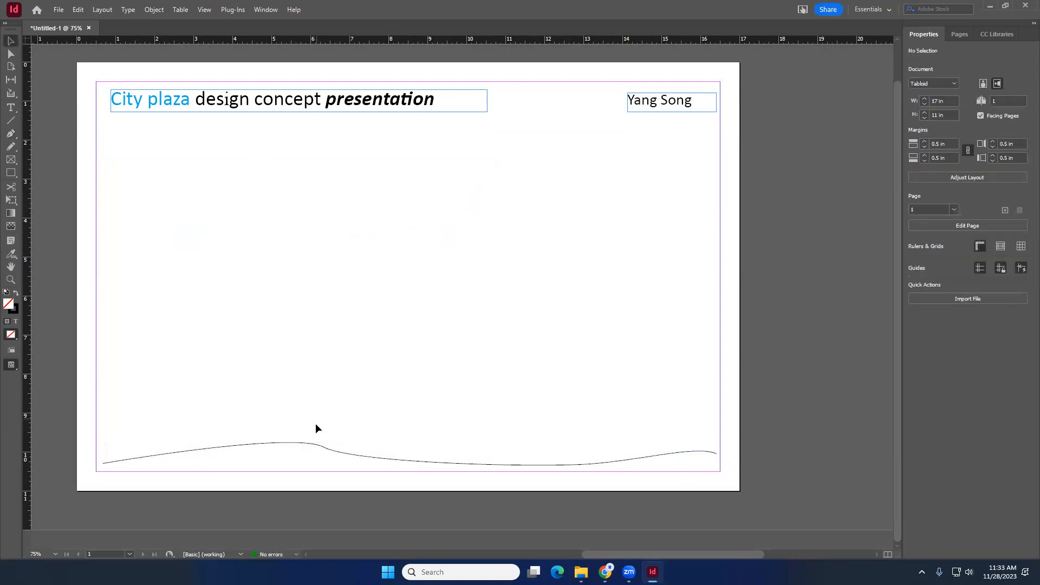
- Select the bottom curve and open its corner and stroke options to inspect them
left_click(318, 446)
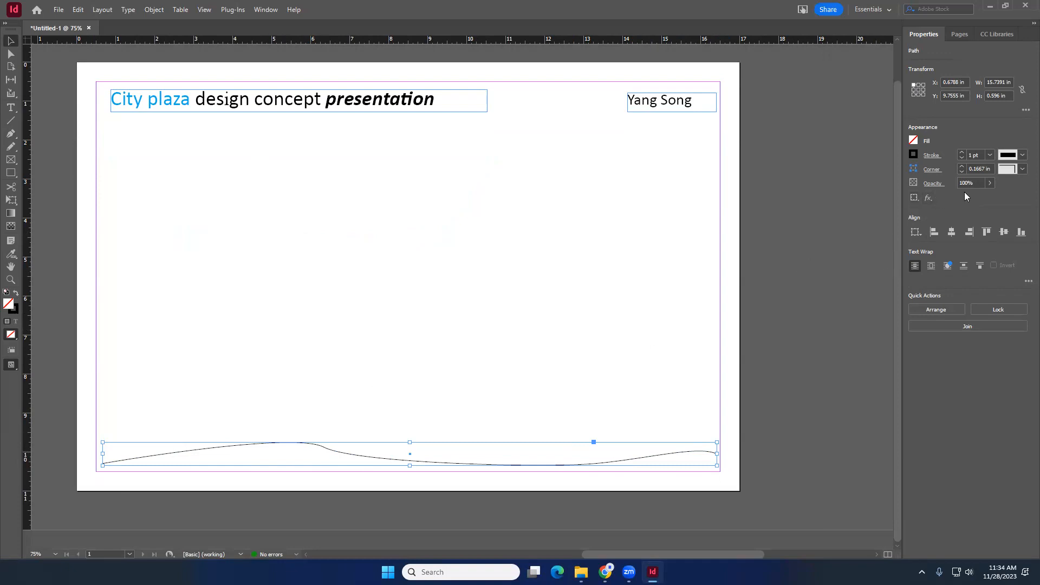
left_click(1022, 169)
left_click(1022, 155)
left_click(1022, 156)
left_click(1015, 145)
left_click(914, 170)
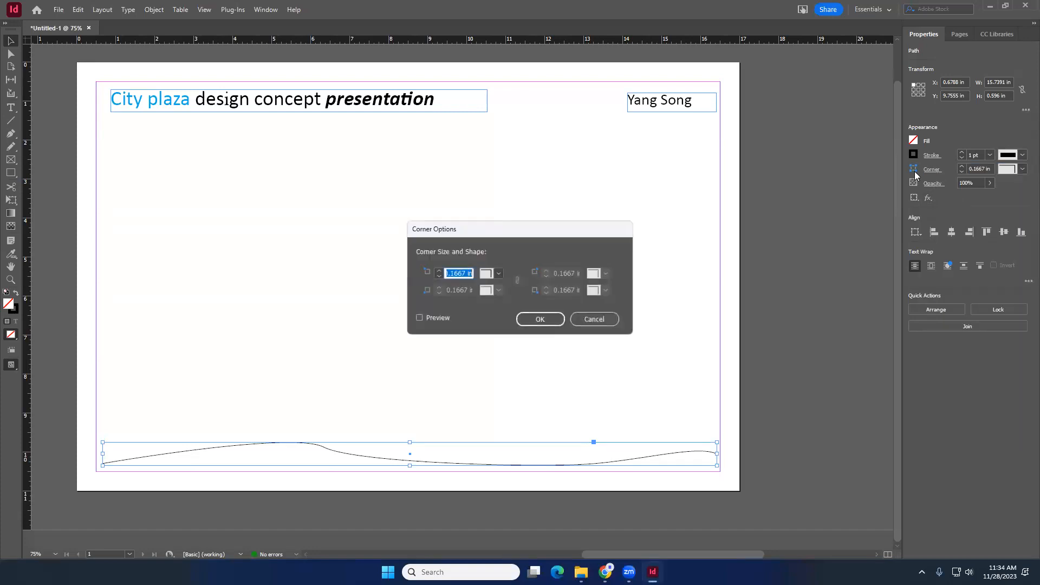
left_click(595, 319)
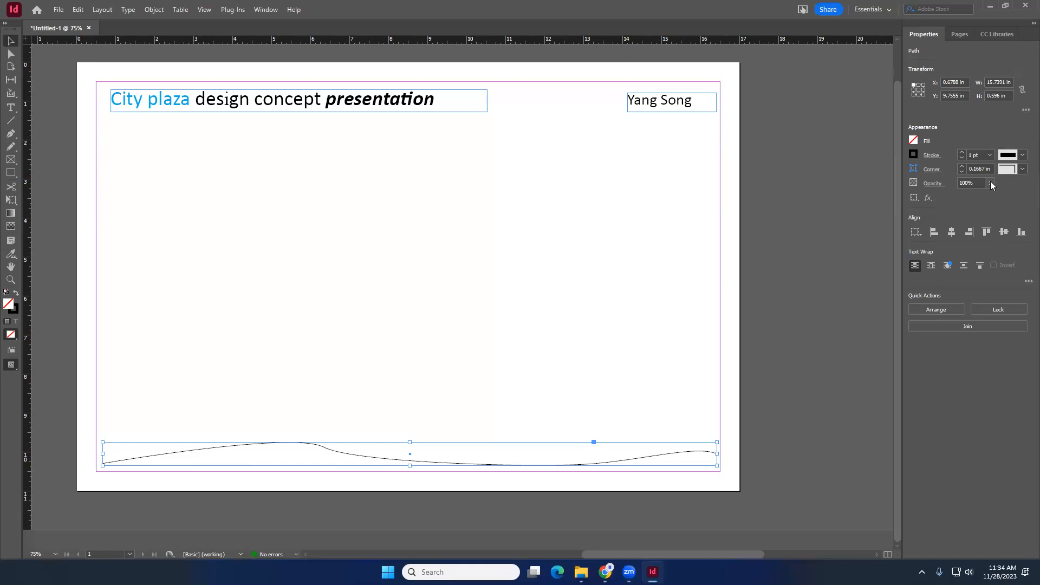
left_click(931, 156)
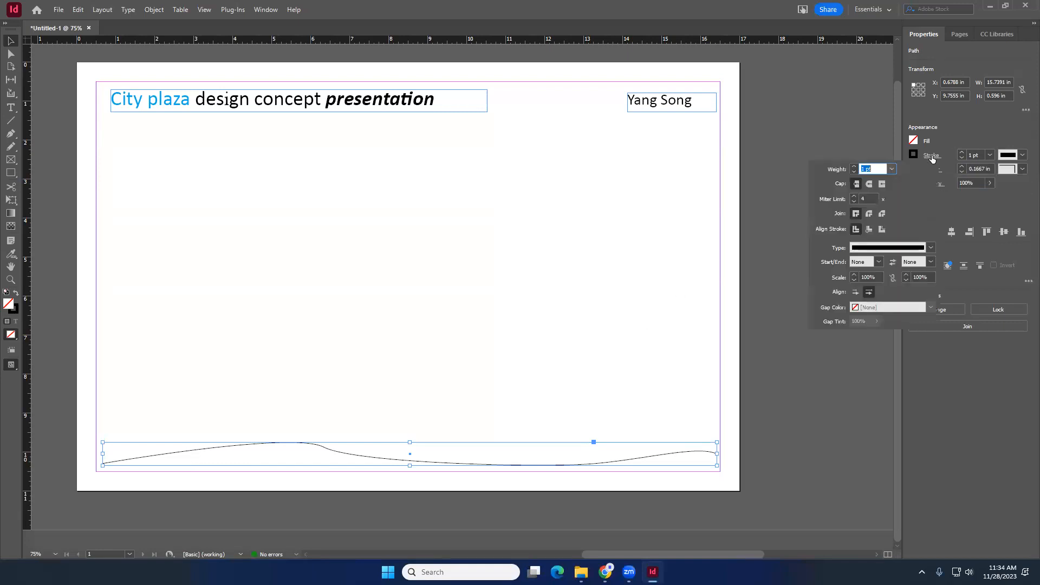
left_click(956, 138)
left_click(603, 337)
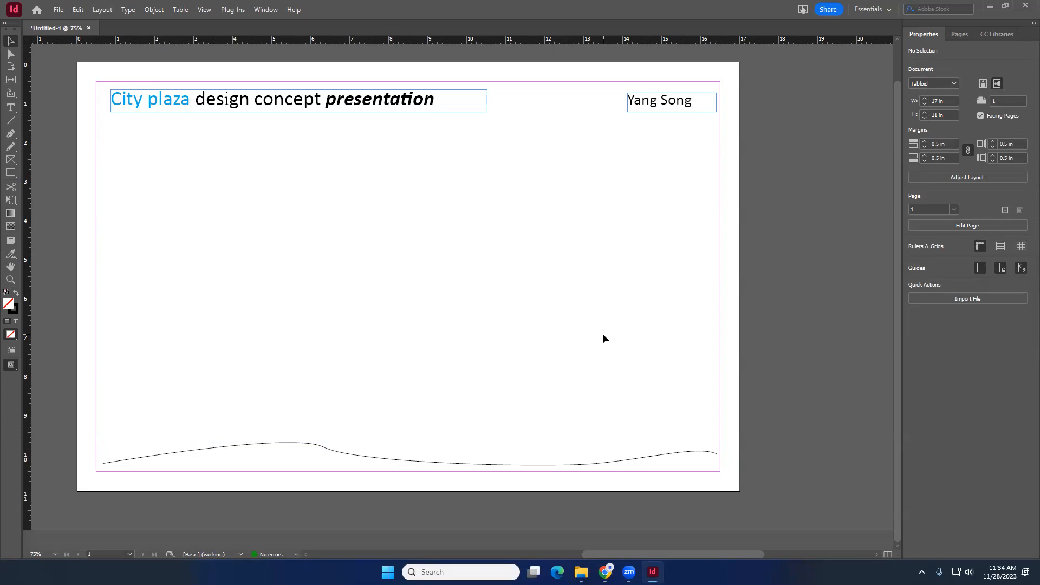
- Draw a closed curved Pen path below the title, then delete it
left_click(446, 463)
left_click(371, 274)
left_click(9, 135)
left_click_drag(164, 185, 215, 162)
left_click_drag(414, 213, 461, 271)
left_click_drag(284, 291, 190, 286)
left_click_drag(145, 212, 155, 159)
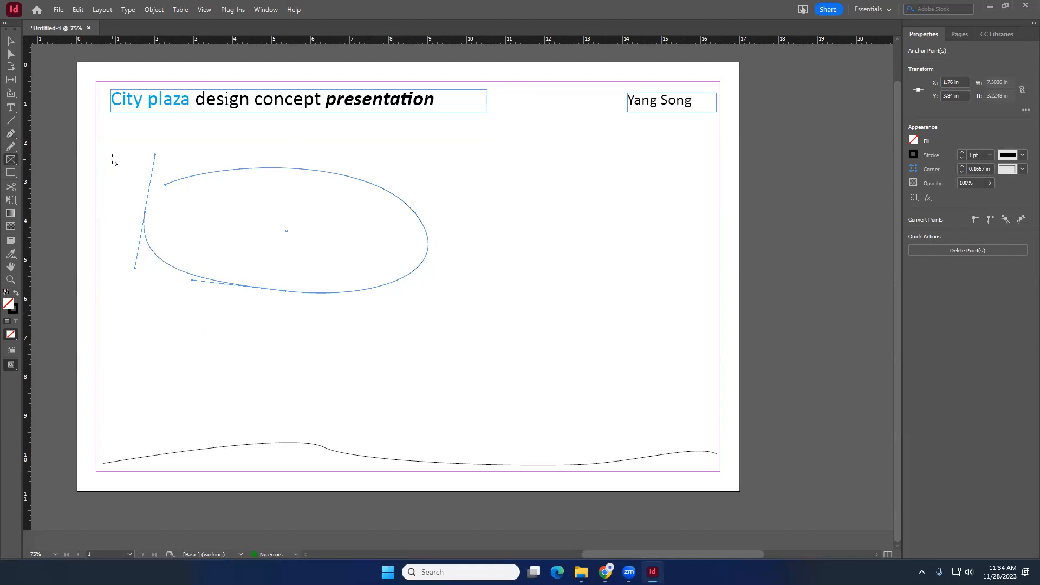
key("v")
key("Delete")
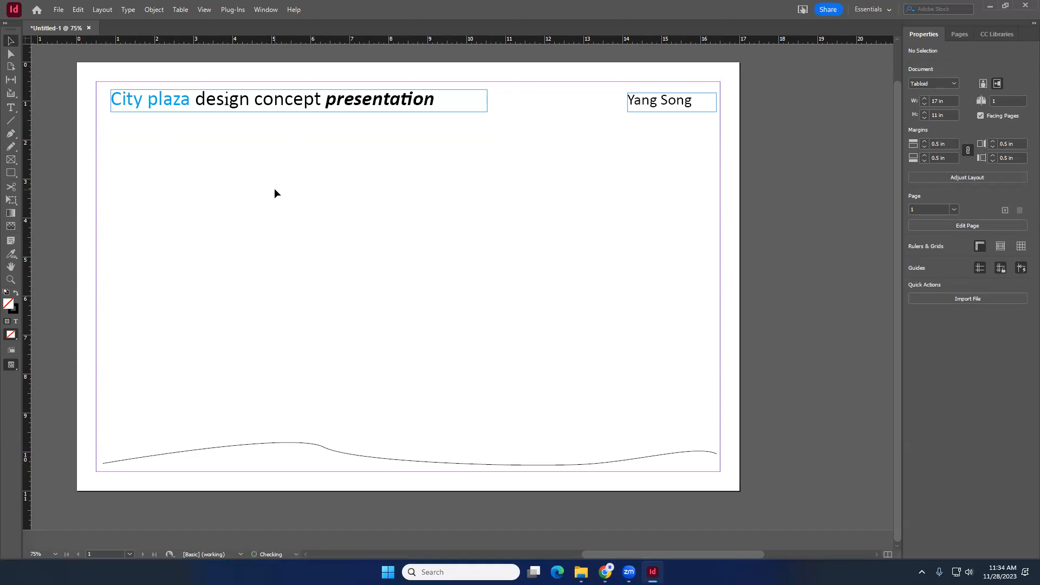
- Smooth the bottom curve by adjusting the direction handles of its middle anchor points
key("a")
left_click(326, 449)
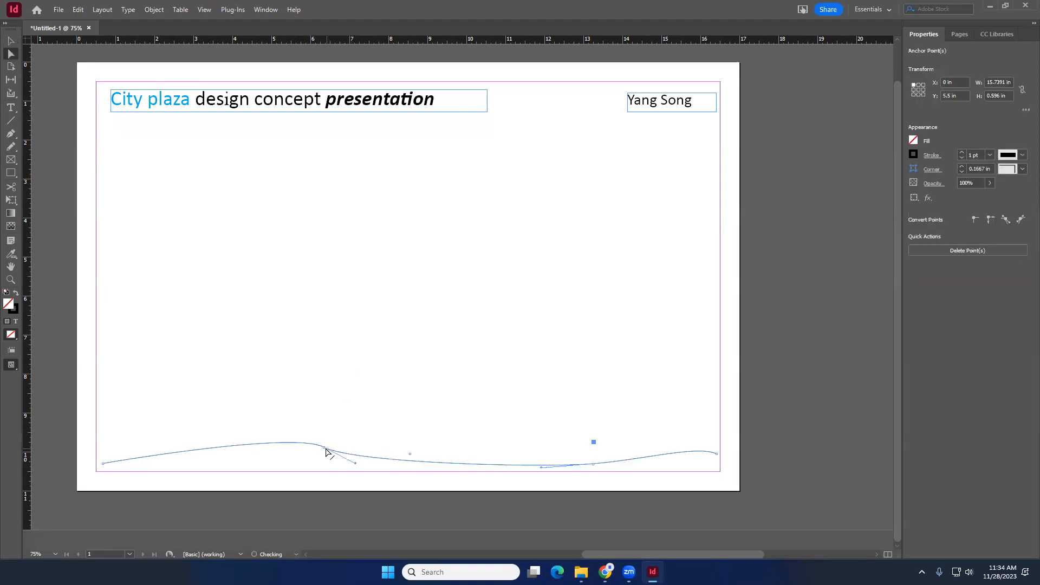
left_click(328, 433)
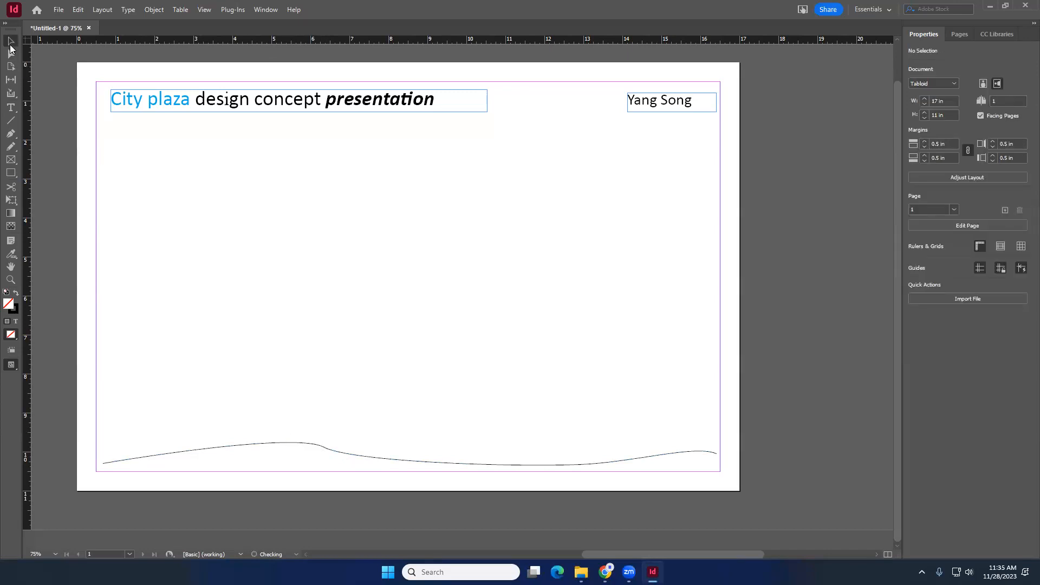
left_click(10, 42)
left_click(326, 450)
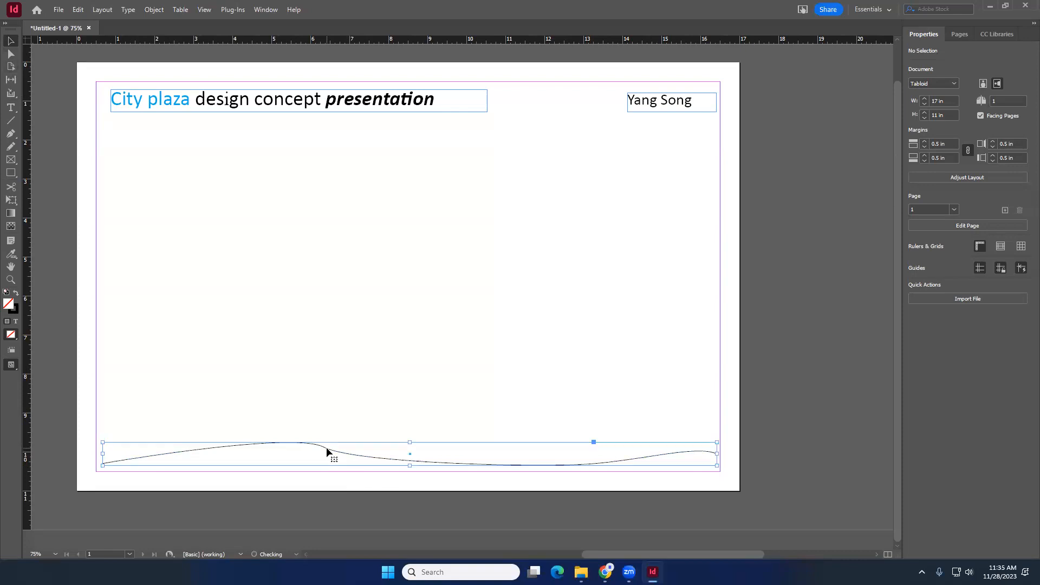
left_click(9, 56)
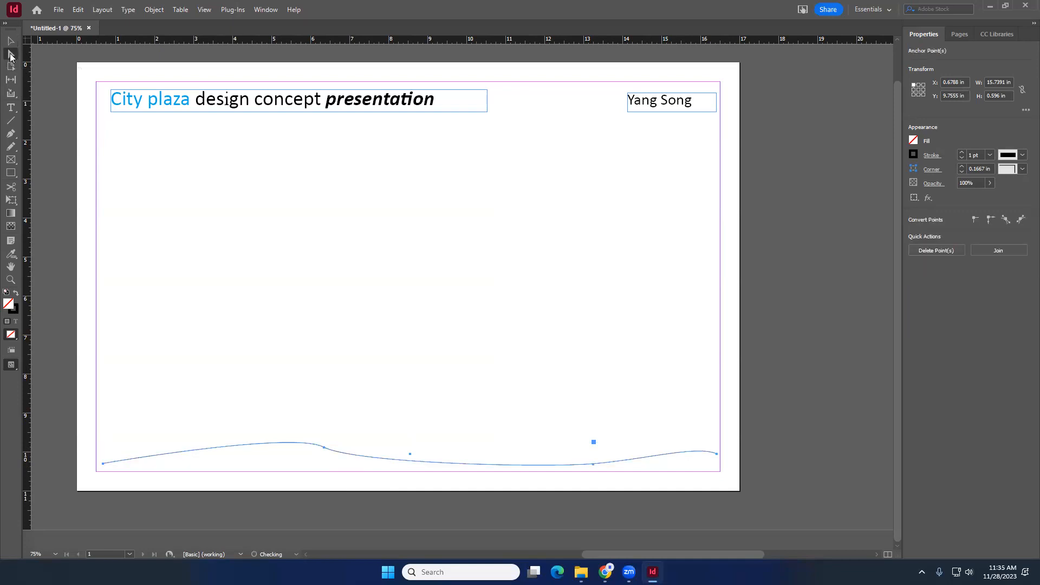
left_click(325, 448)
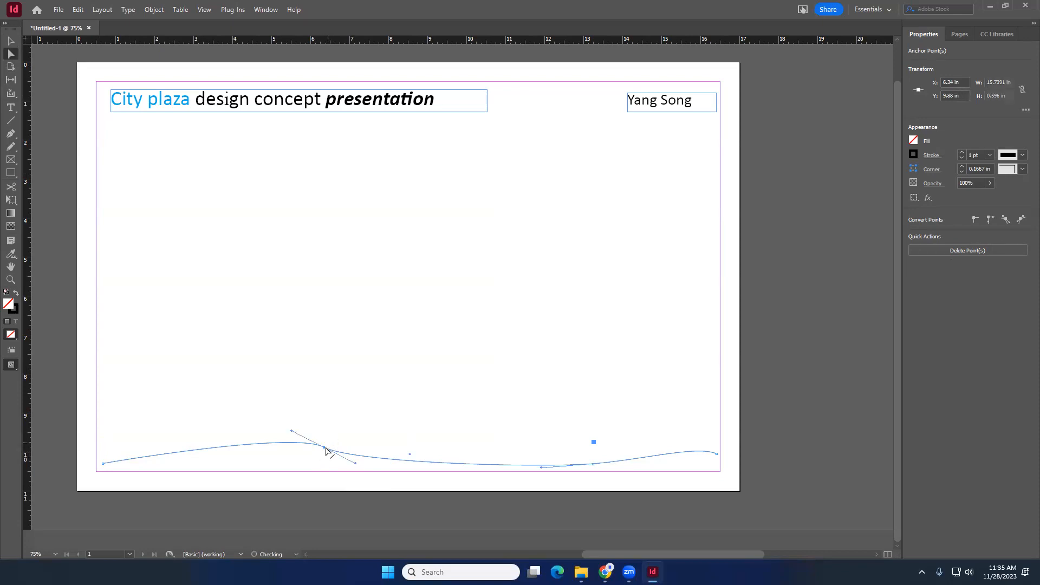
left_click_drag(356, 466, 388, 460)
left_click_drag(288, 444, 242, 438)
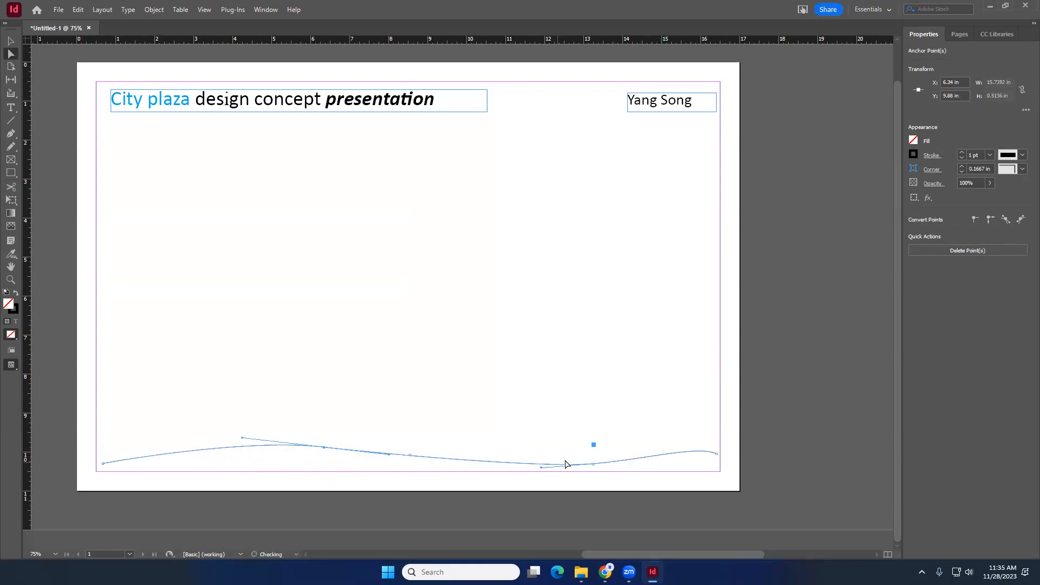
left_click(592, 467)
left_click_drag(644, 462, 681, 452)
left_click(534, 410)
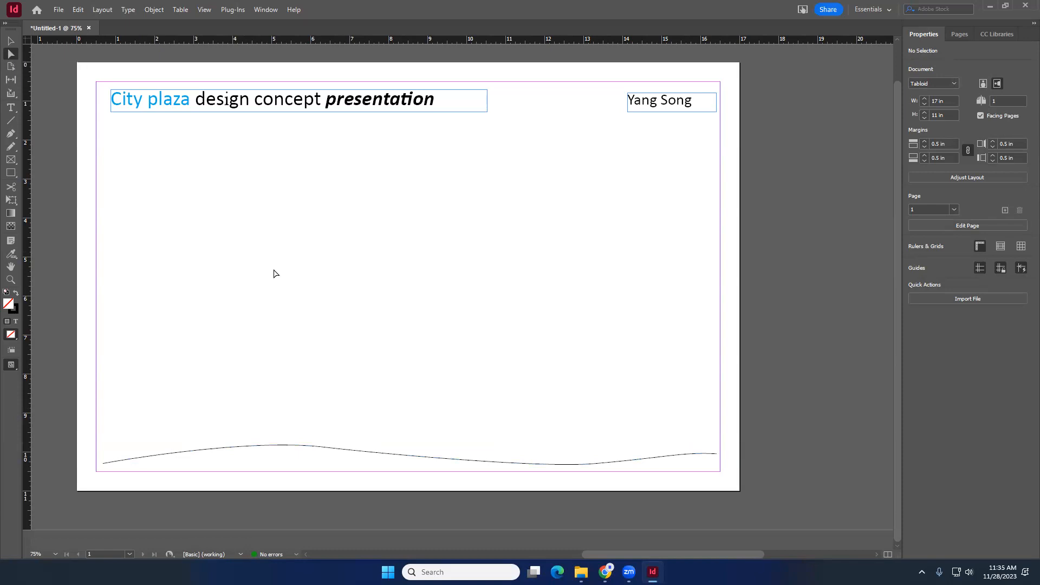
left_click(7, 44)
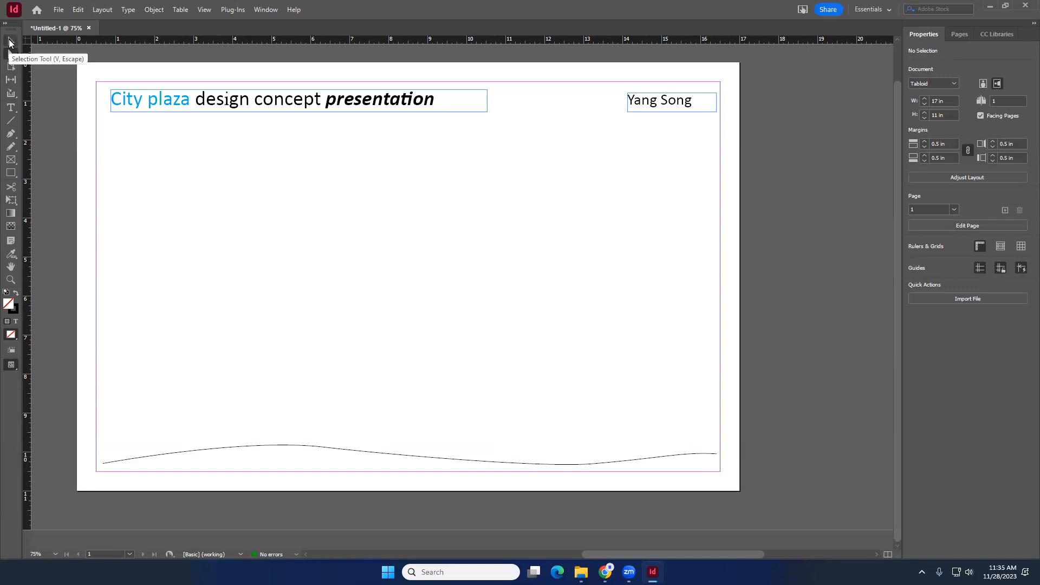
left_click(325, 451)
left_click(367, 339)
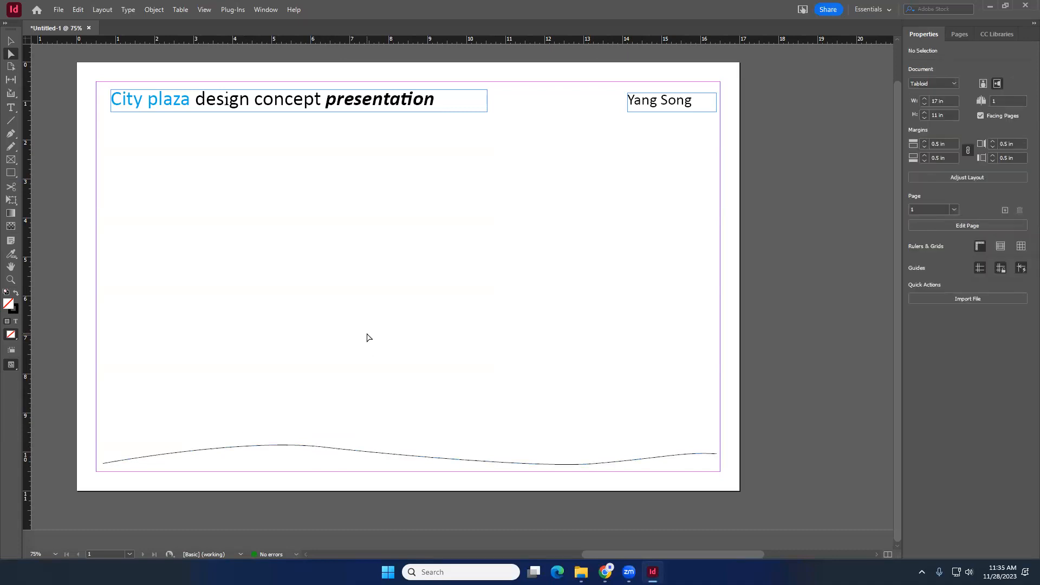
key("v")
left_click(318, 445)
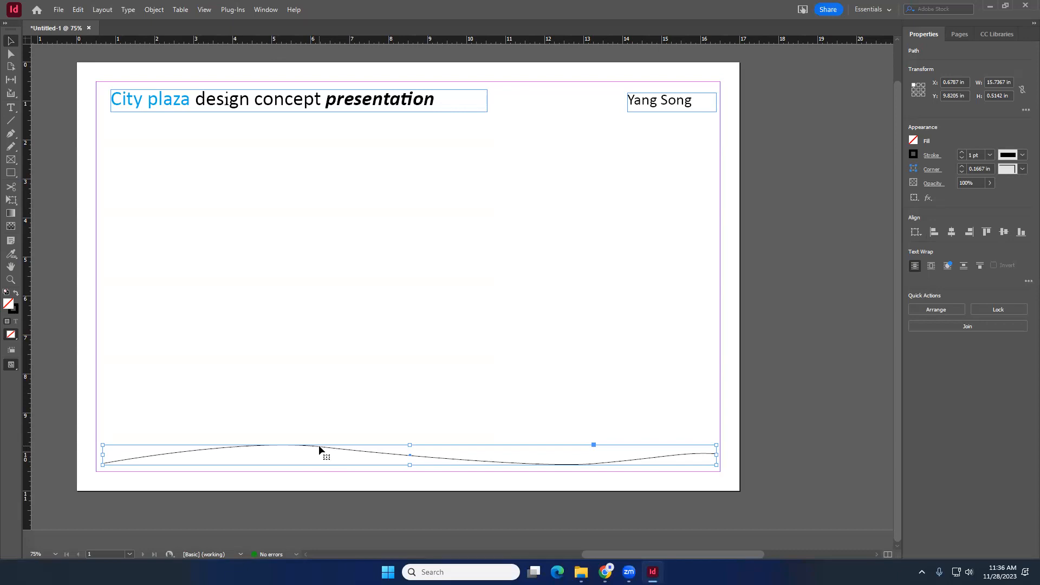
- Recolor the words 'City plaza' in the title red
double_click(184, 103)
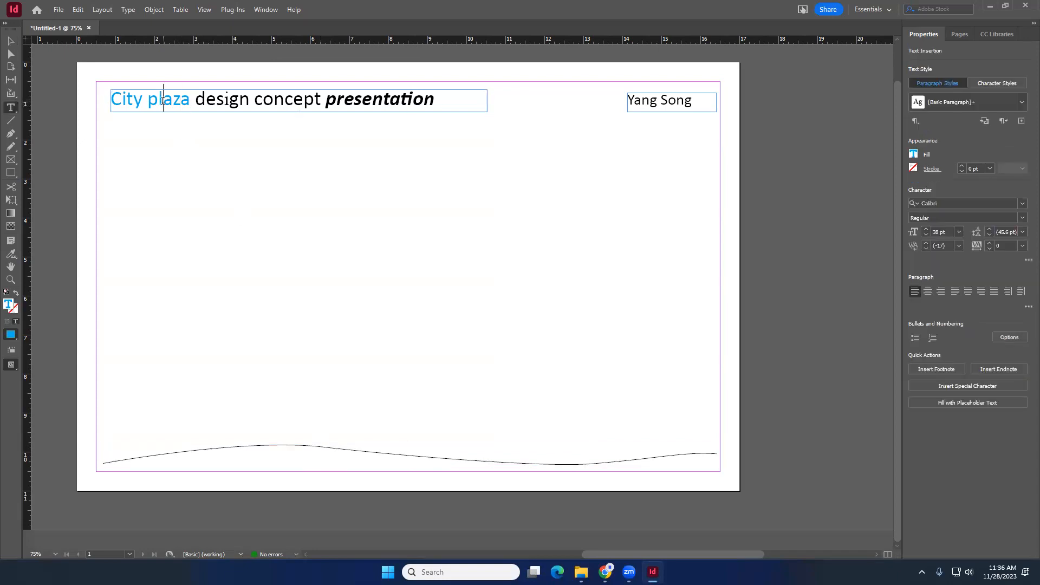
double_click(162, 101)
left_click_drag(193, 101, 111, 100)
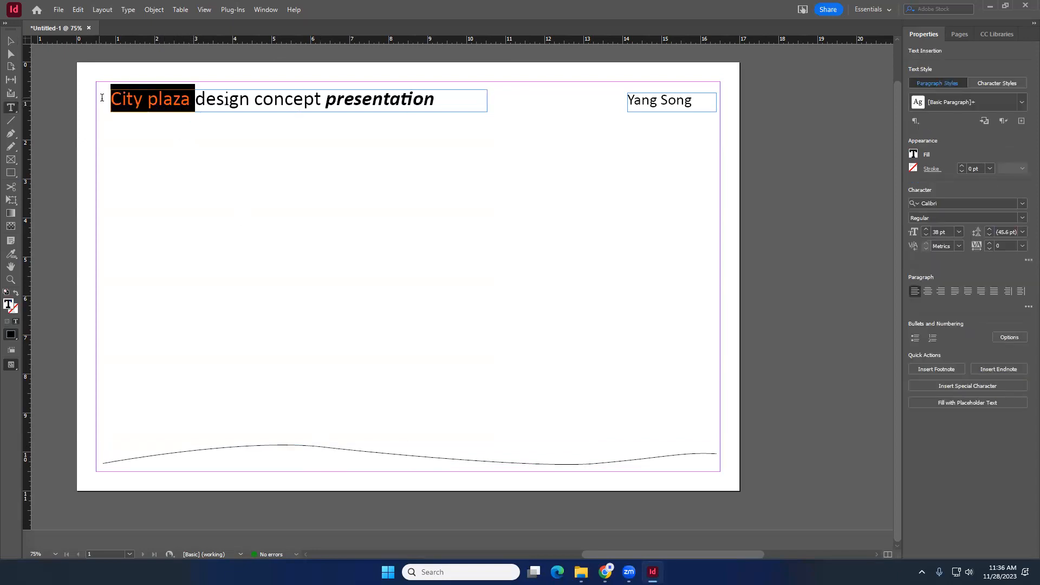
left_click(918, 156)
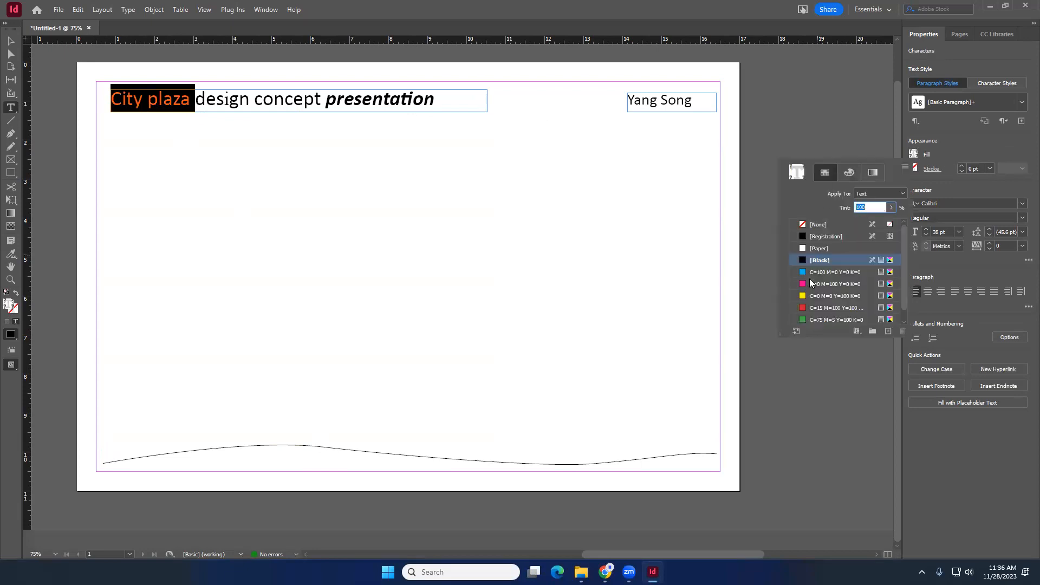
left_click(813, 307)
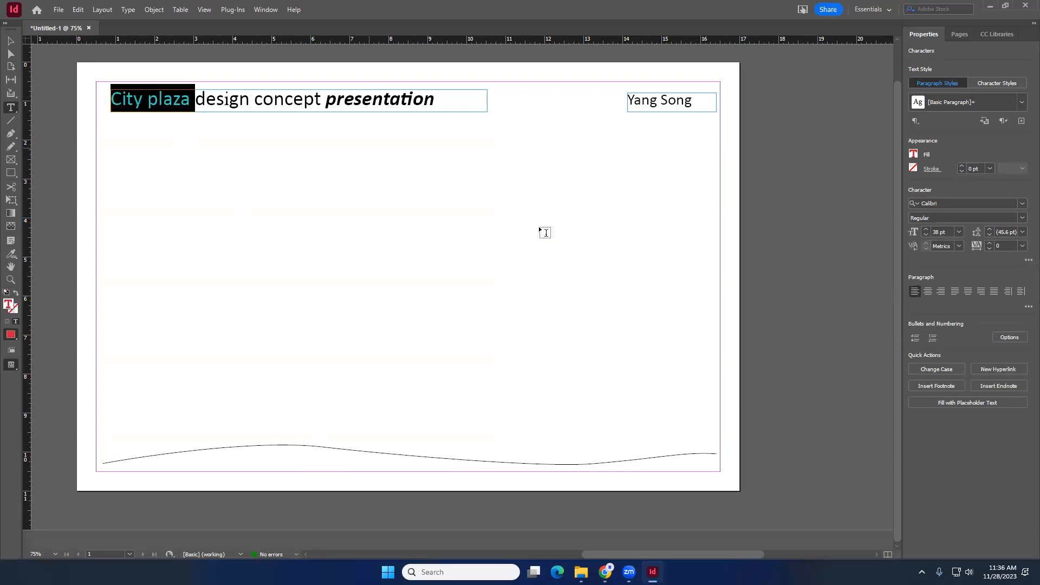
left_click(10, 40)
left_click(346, 232)
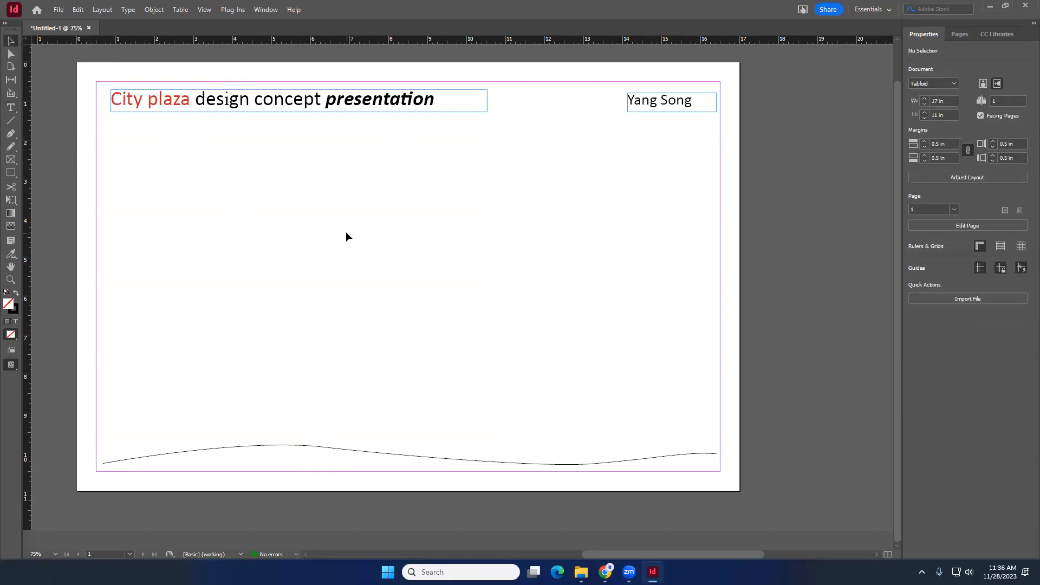
- Duplicate the bottom wavy curve and place the copy higher, across the upper middle of the page
left_click(304, 447)
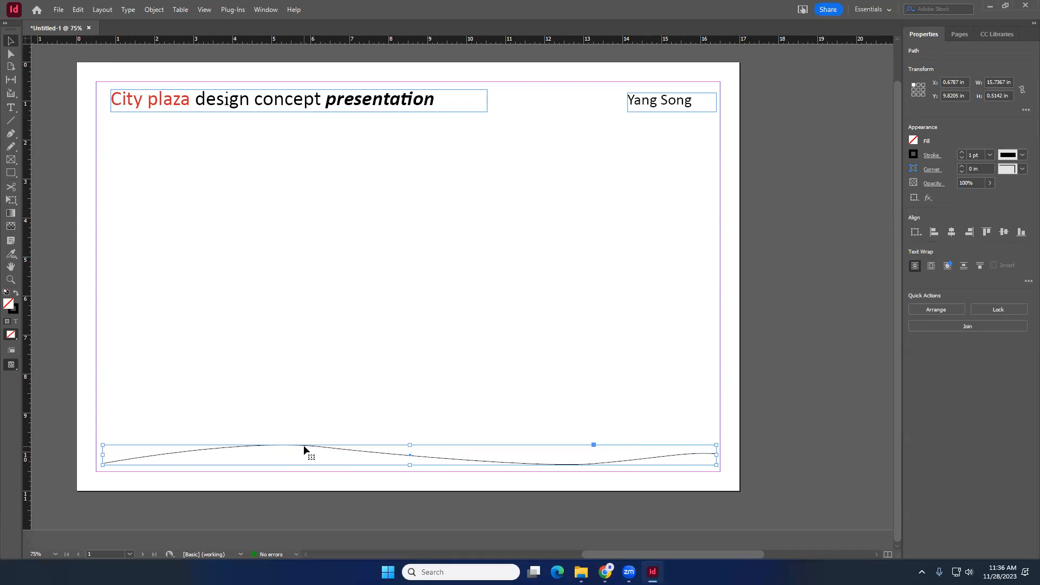
left_click(358, 444)
left_click(350, 449)
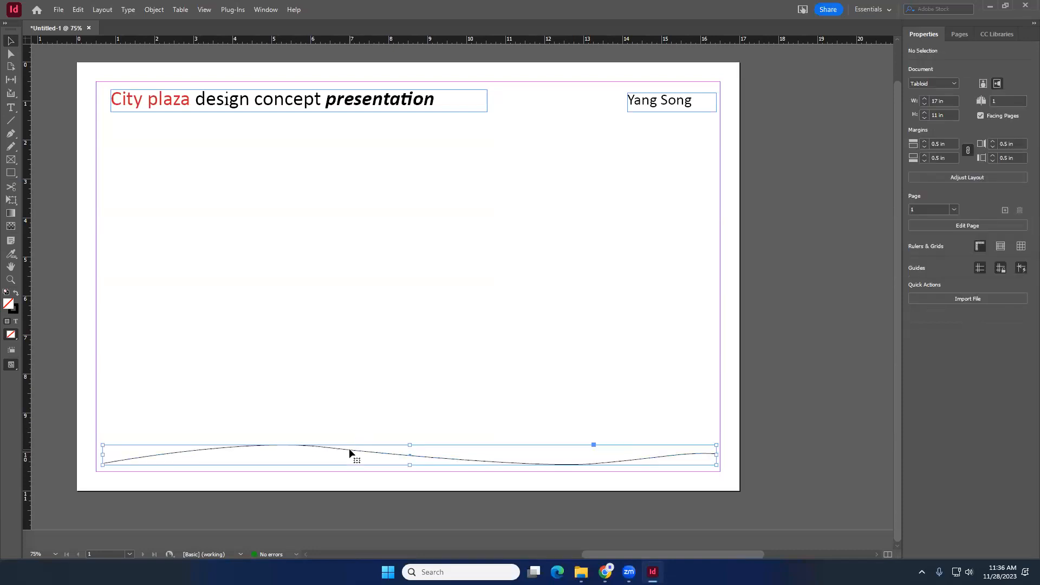
left_click_drag(349, 446, 349, 235)
left_click(336, 312)
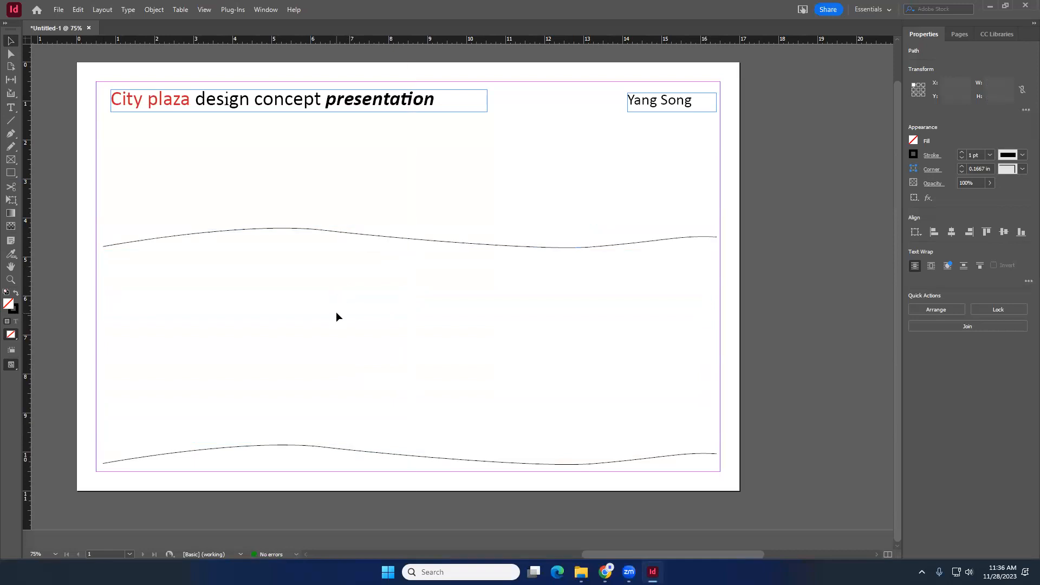
- Give the bottom curve a Dotted stroke with a weight of 5 pt
left_click(309, 235)
left_click(313, 283)
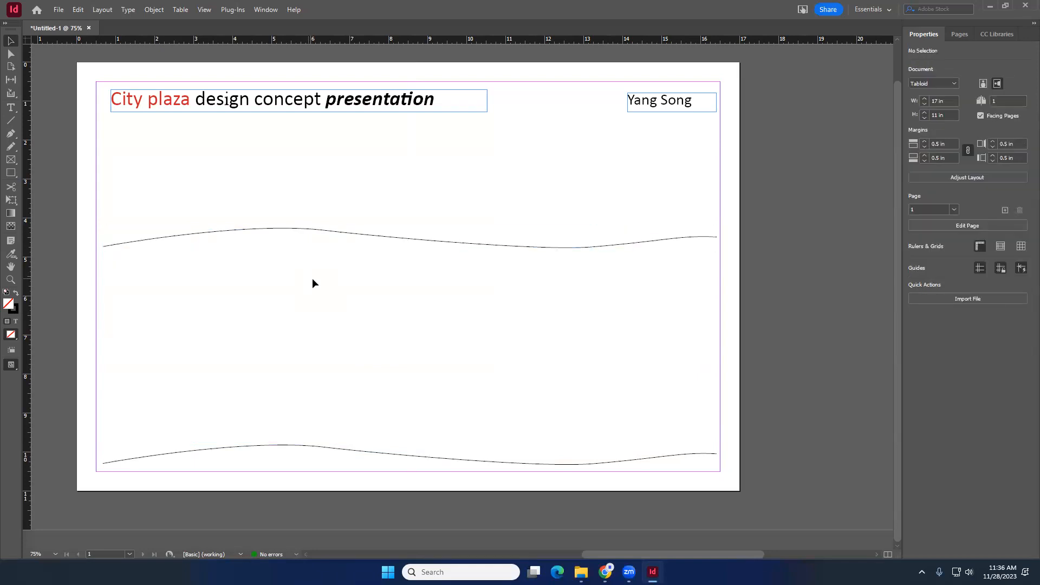
left_click(319, 446)
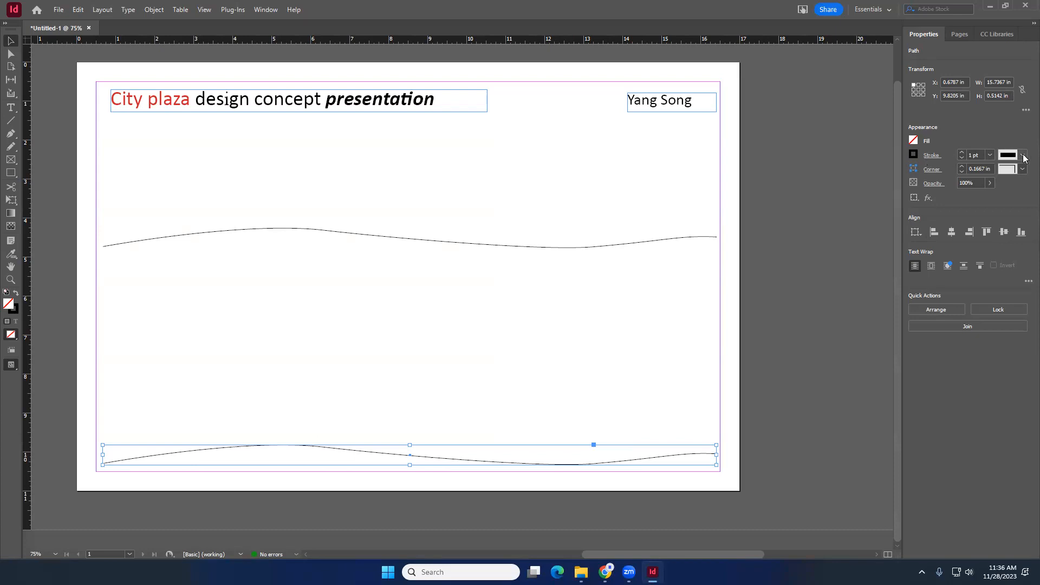
left_click(1023, 155)
left_click(929, 156)
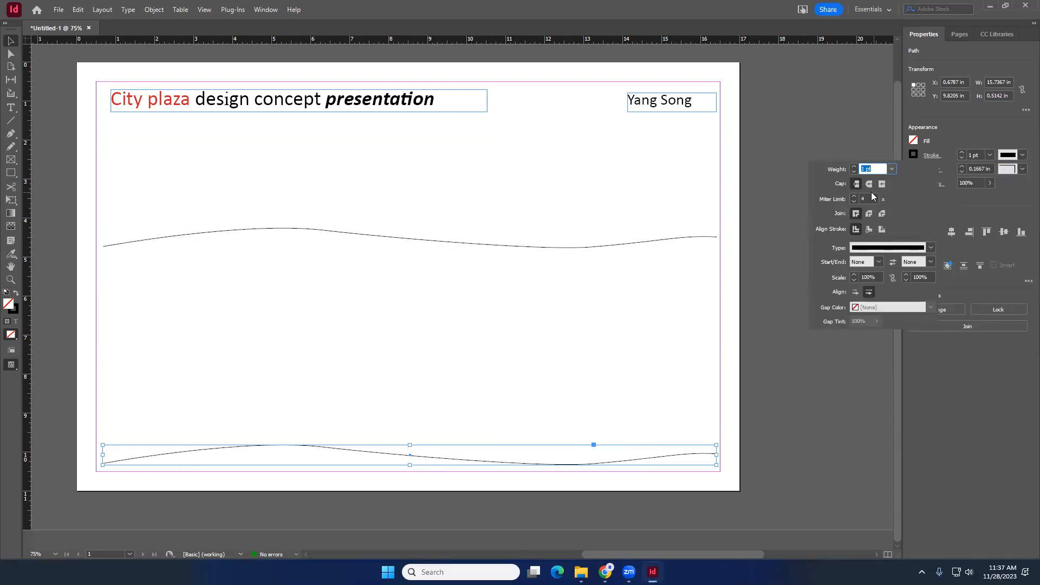
left_click(931, 247)
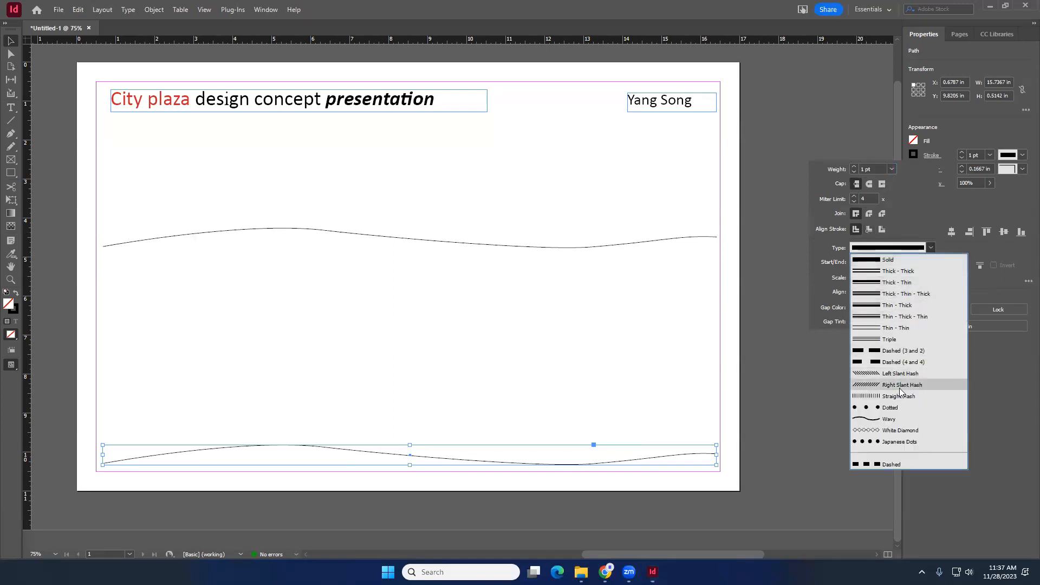
left_click(898, 406)
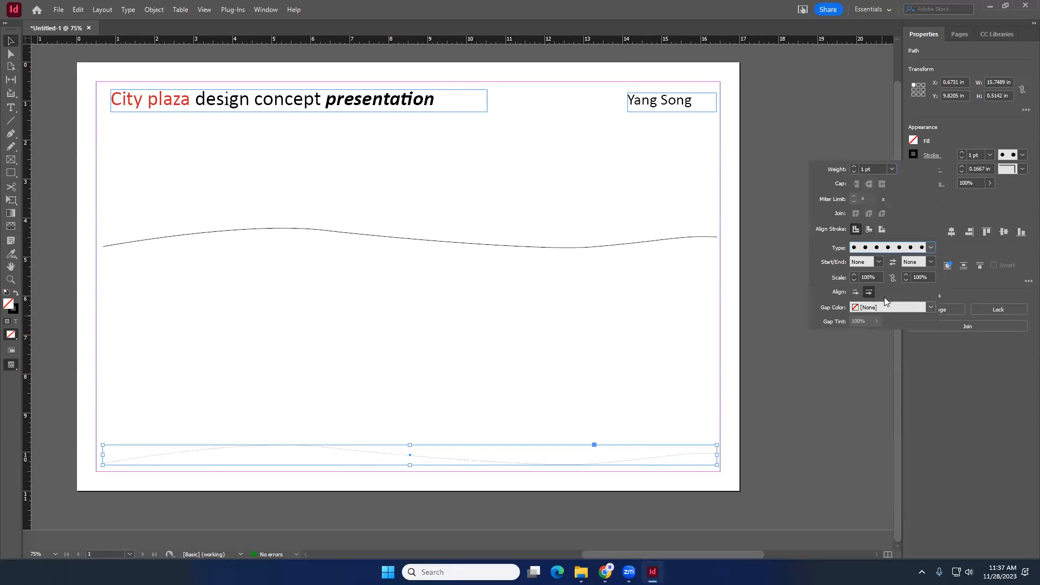
left_click(855, 166)
left_click(854, 166)
left_click(855, 166)
left_click(855, 166)
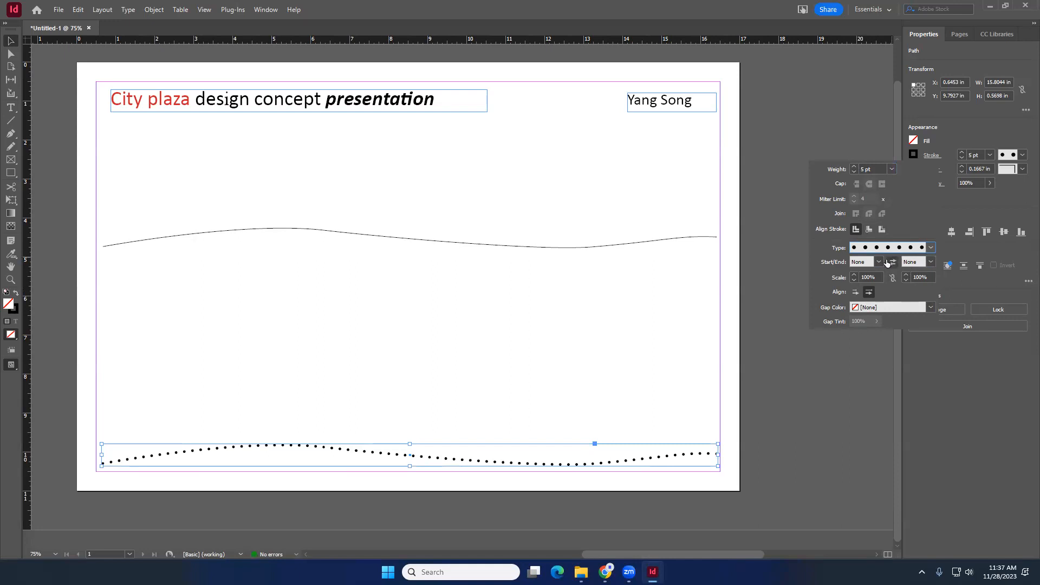
- Give the bottom curve a White Diamond stroke type and raise its stroke weight to 11 pt
left_click(931, 247)
left_click(906, 296)
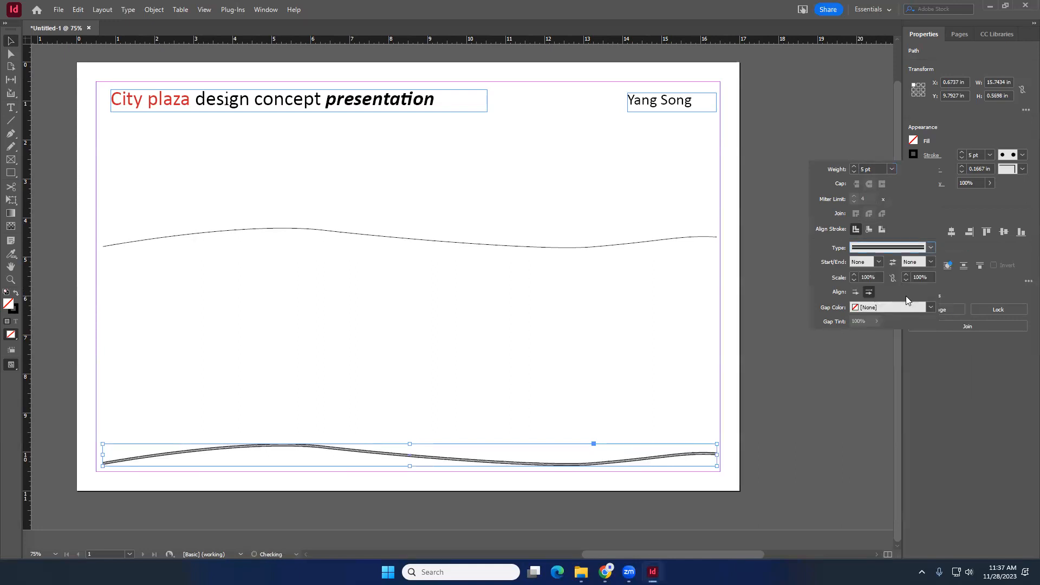
left_click(930, 248)
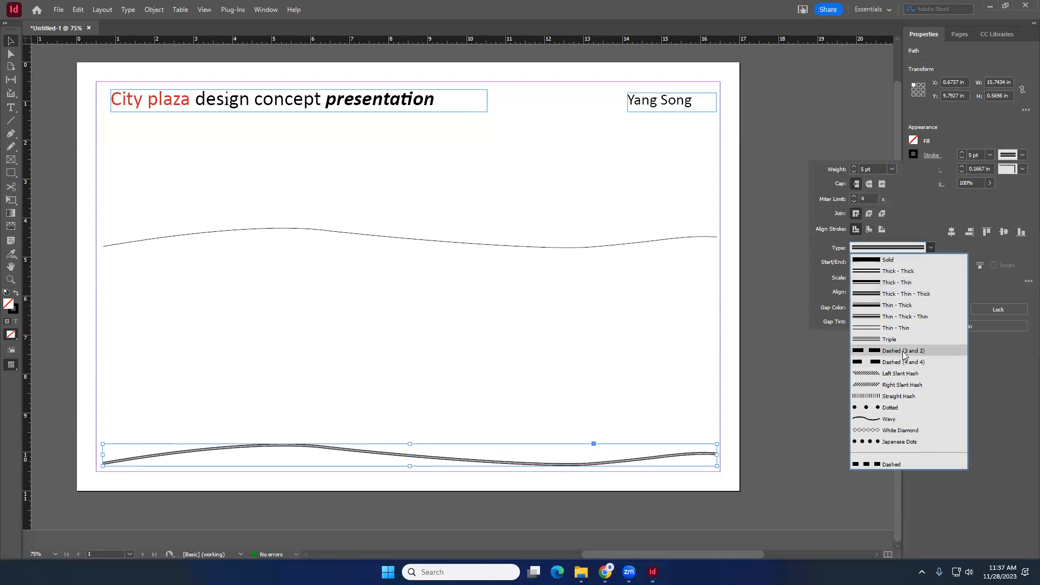
left_click(903, 352)
left_click(930, 249)
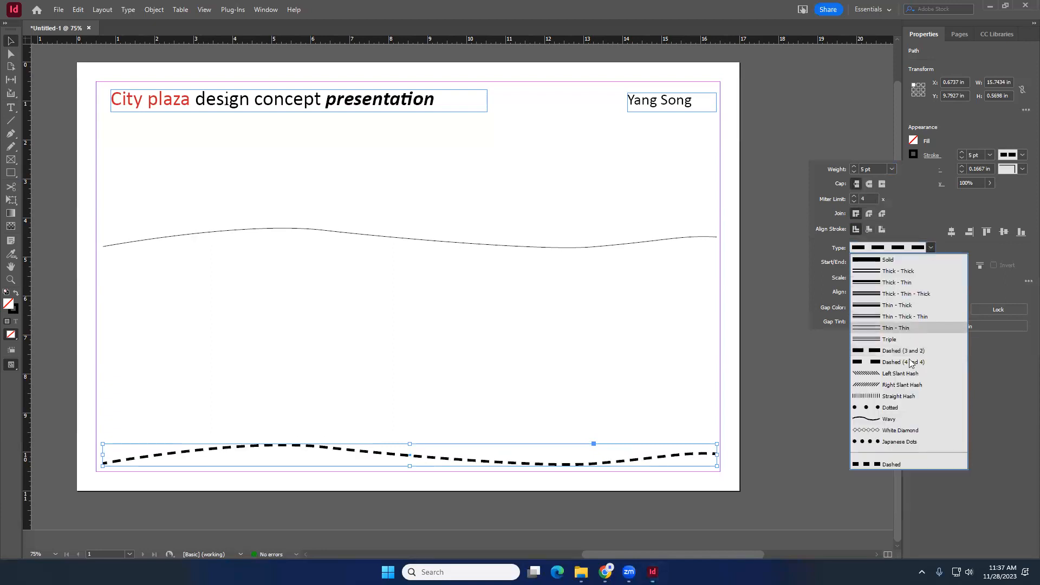
left_click(902, 431)
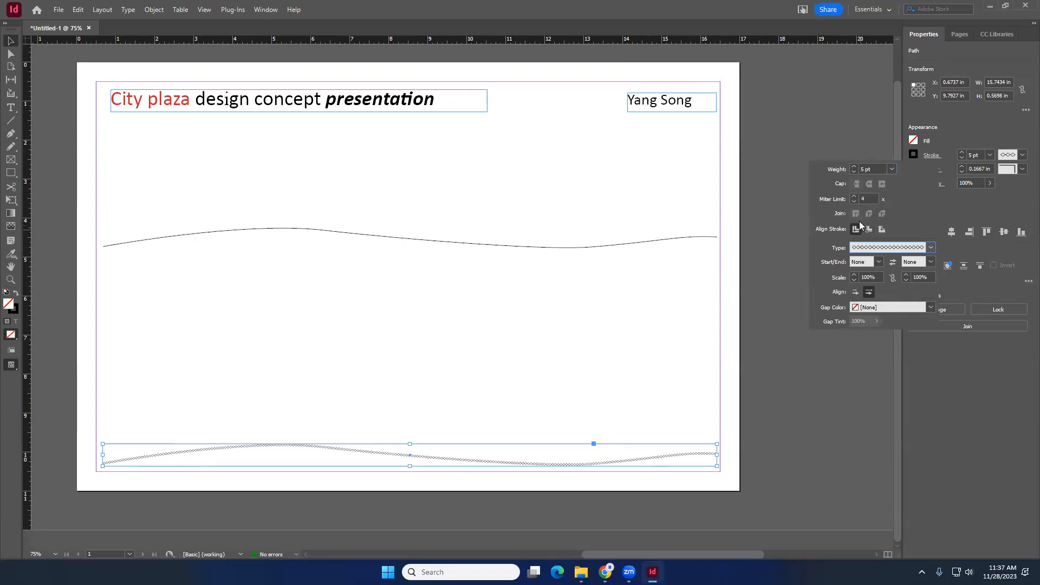
left_click(855, 165)
left_click(855, 165)
left_click(855, 166)
left_click(855, 165)
left_click(854, 165)
left_click(855, 165)
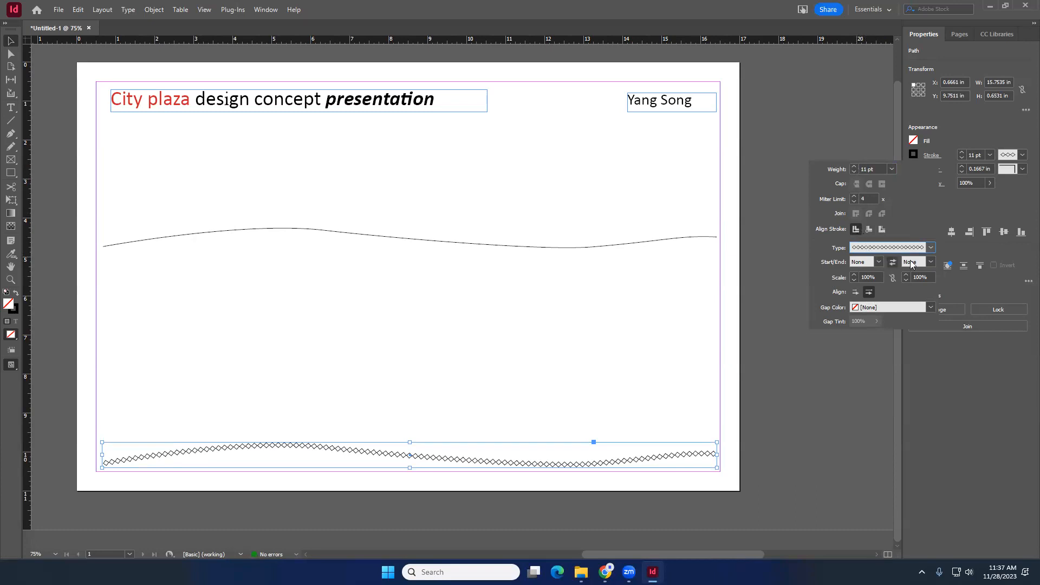
- Set the bottom curve's end arrowhead to SimpleWide
left_click(933, 262)
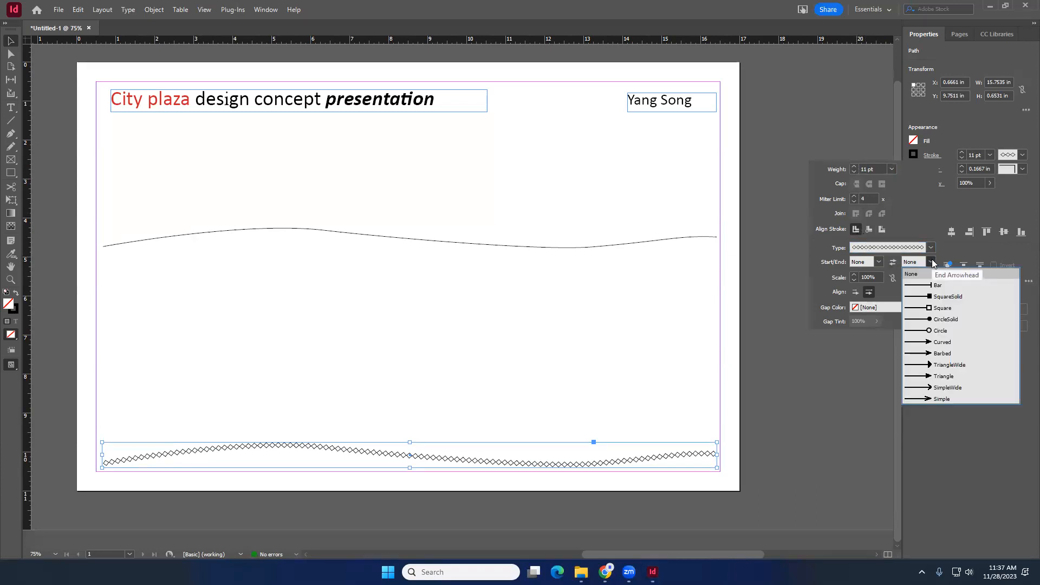
left_click(941, 343)
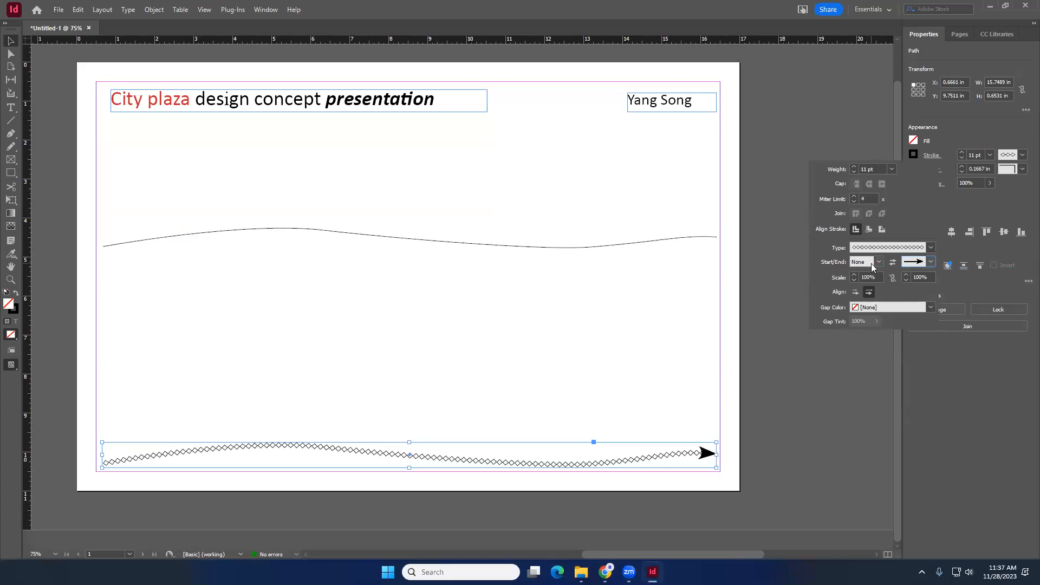
left_click(932, 264)
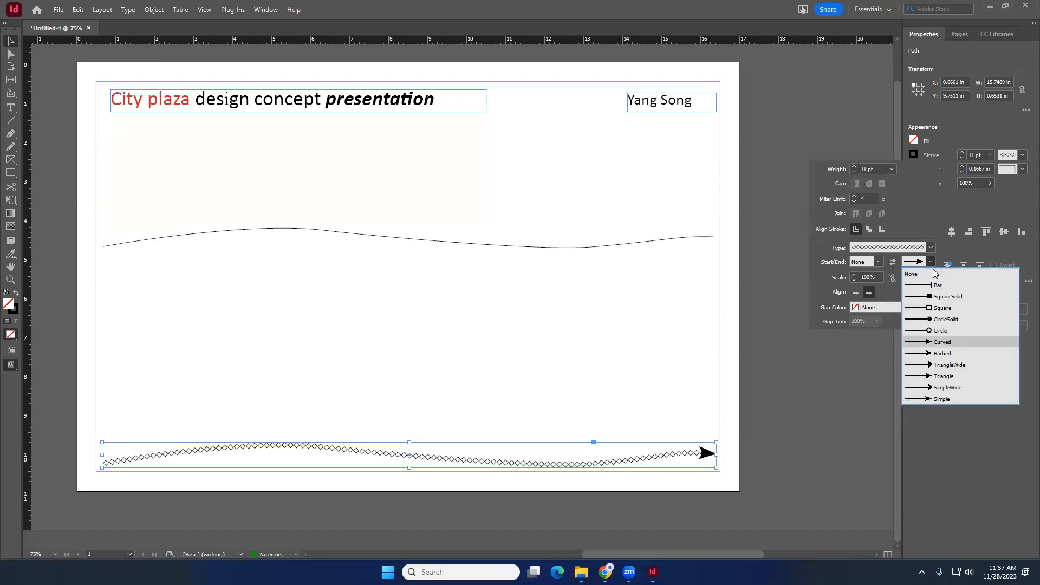
left_click(938, 365)
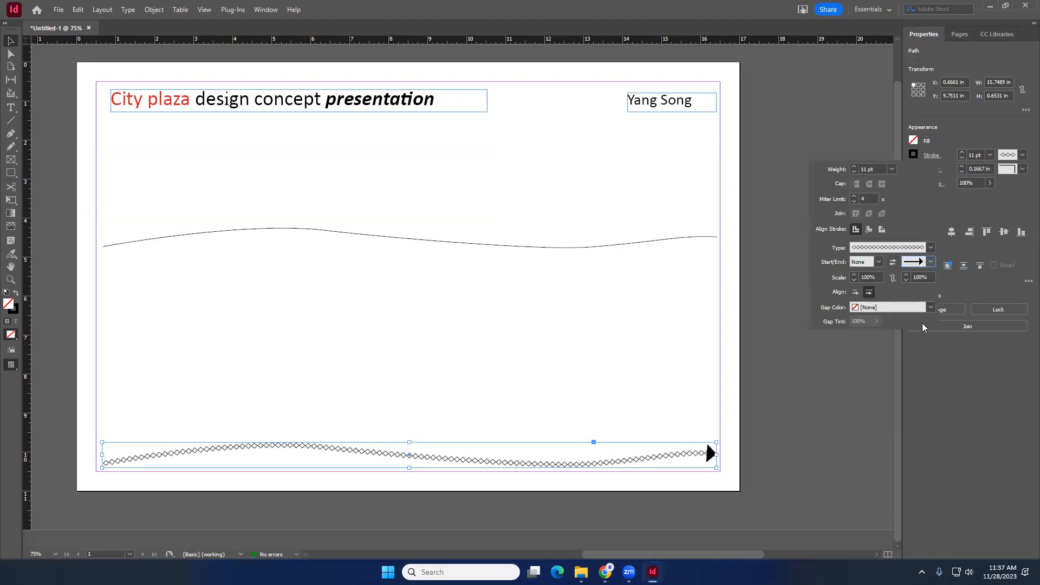
left_click(932, 262)
left_click(941, 377)
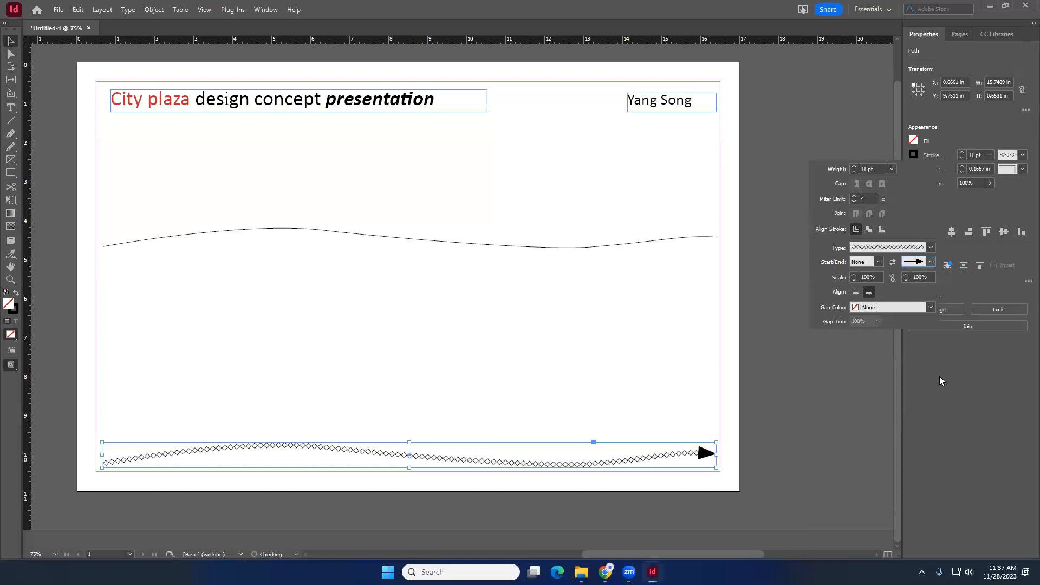
left_click(931, 264)
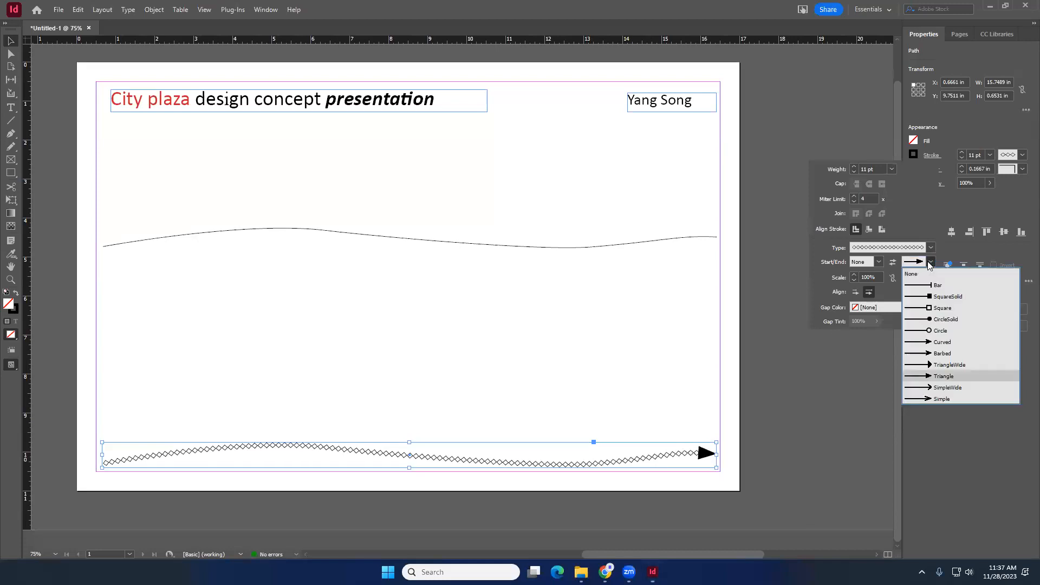
left_click(939, 385)
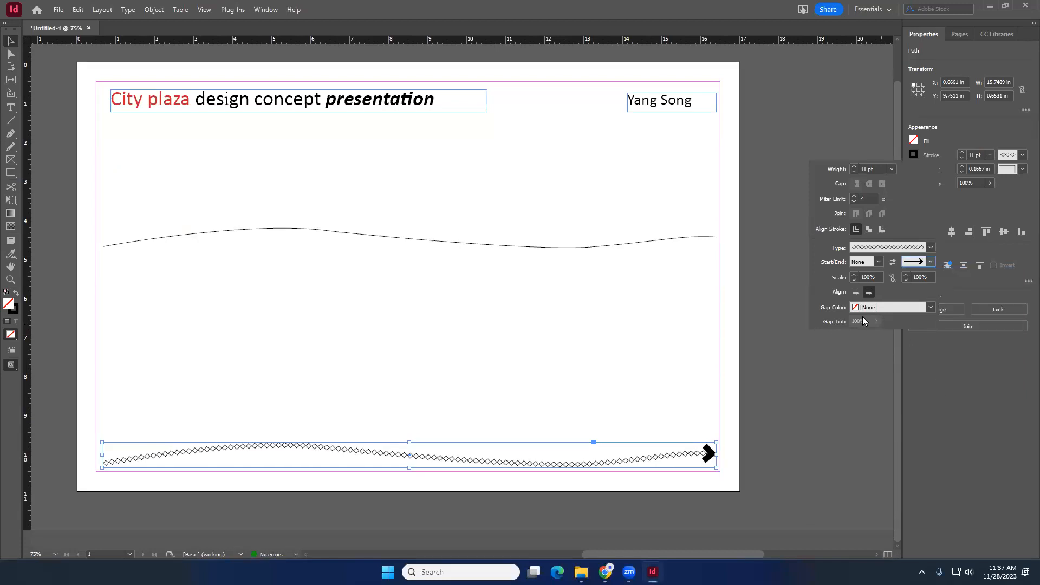
- Set the bottom curve's start arrowhead to CircleSolid
left_click(875, 263)
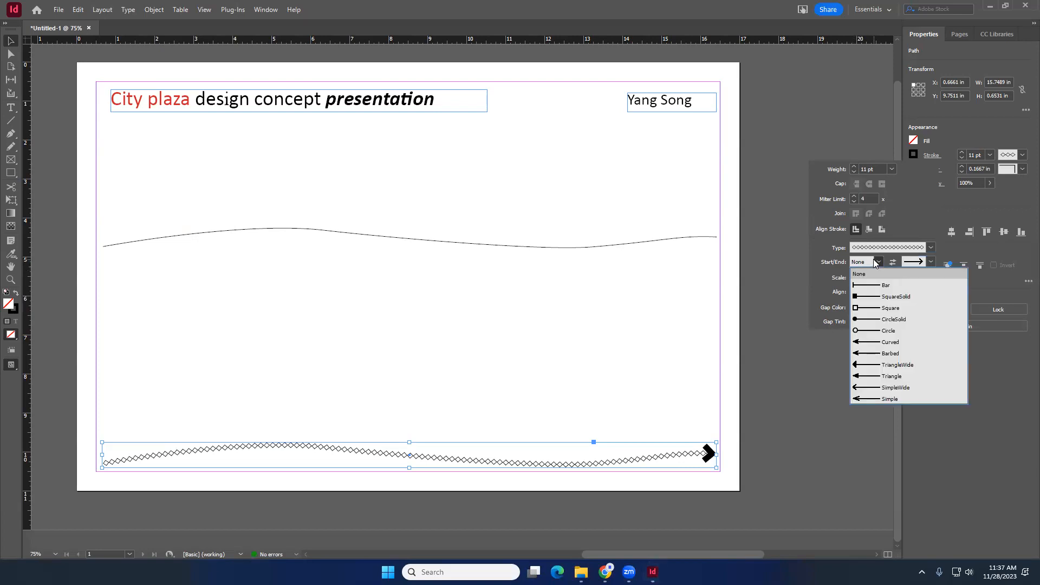
left_click(874, 284)
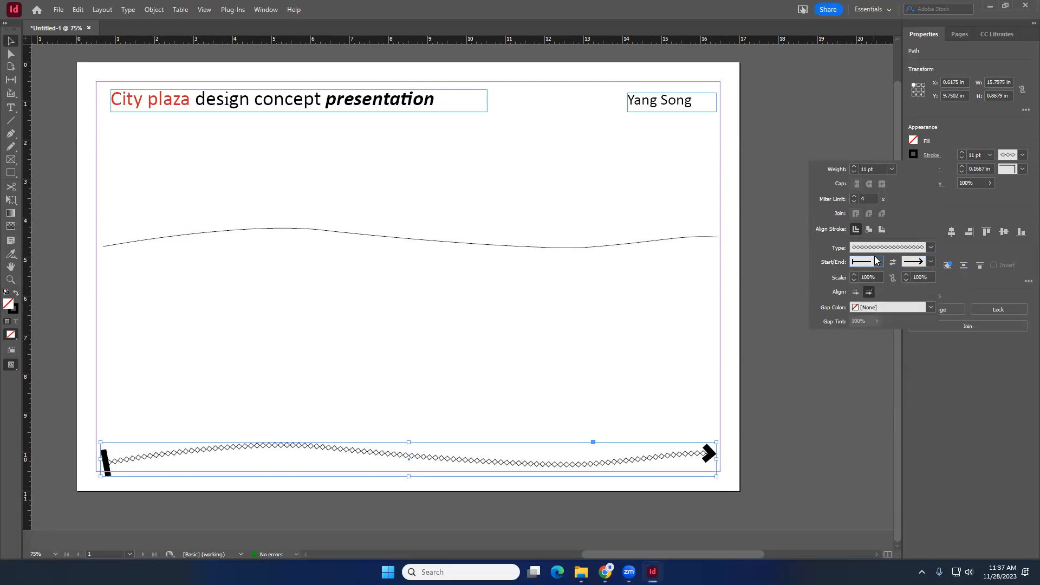
left_click(878, 262)
left_click(878, 320)
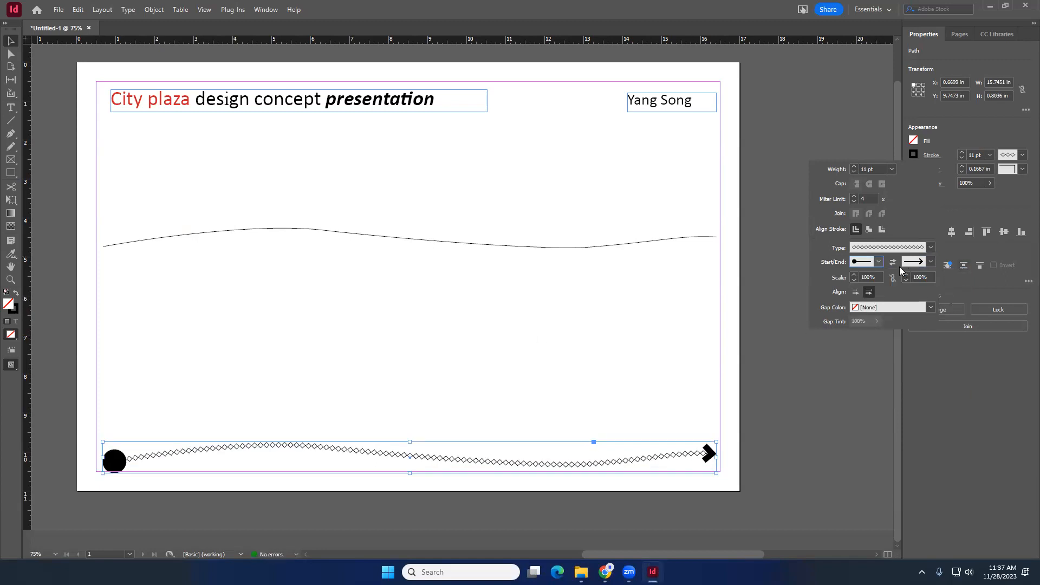
- Scale the start arrowhead of the bottom curve to 50%
left_click(868, 276)
type("20")
key("Return")
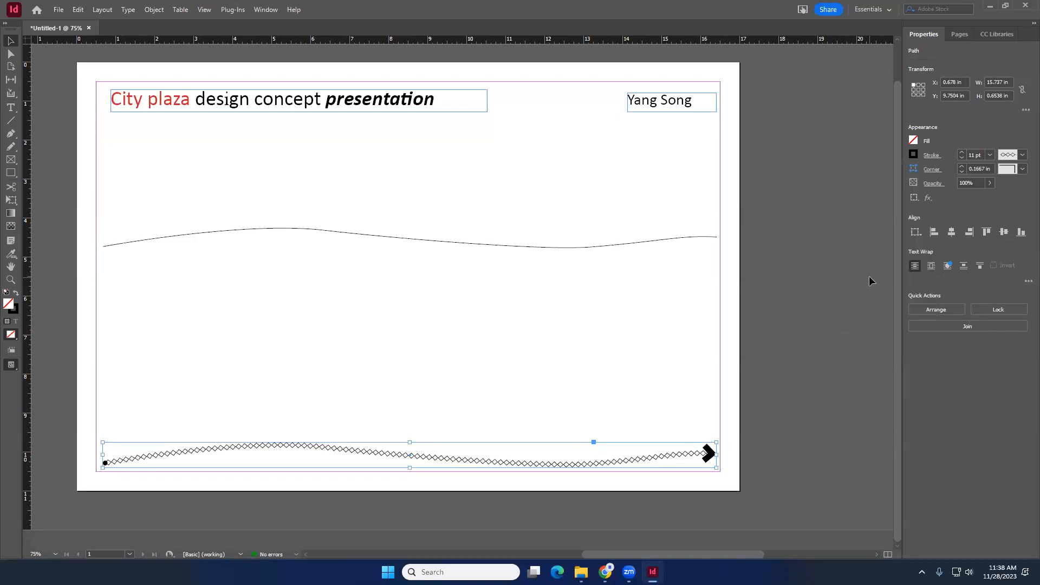
left_click(932, 156)
left_click(866, 277)
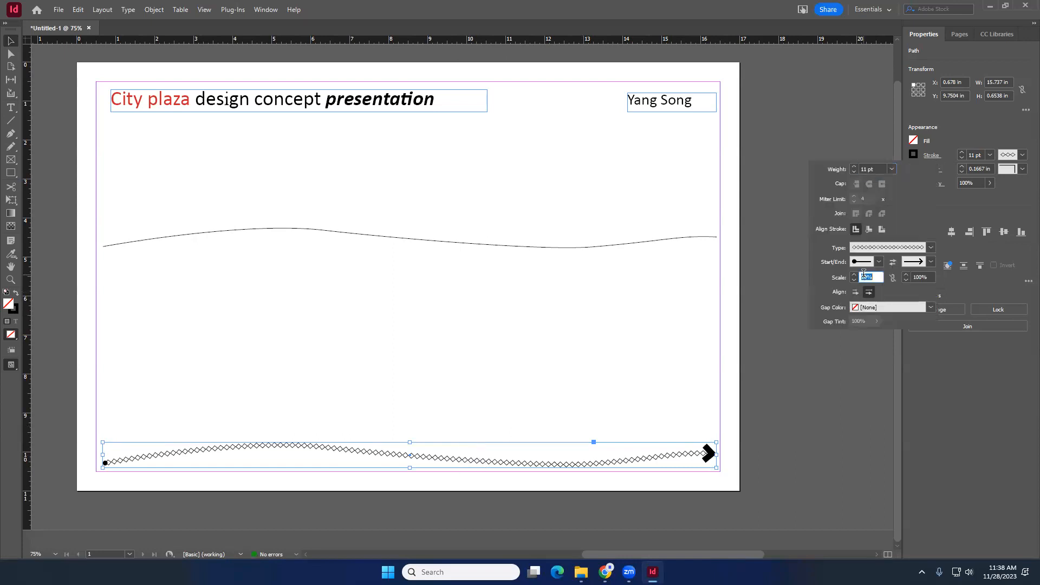
type("50")
key("Return")
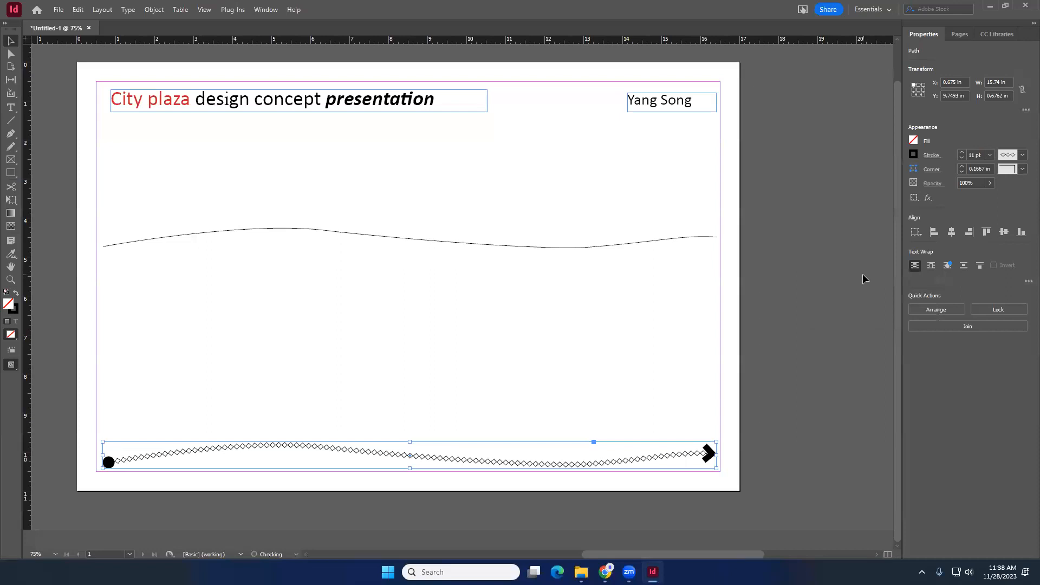
left_click(580, 317)
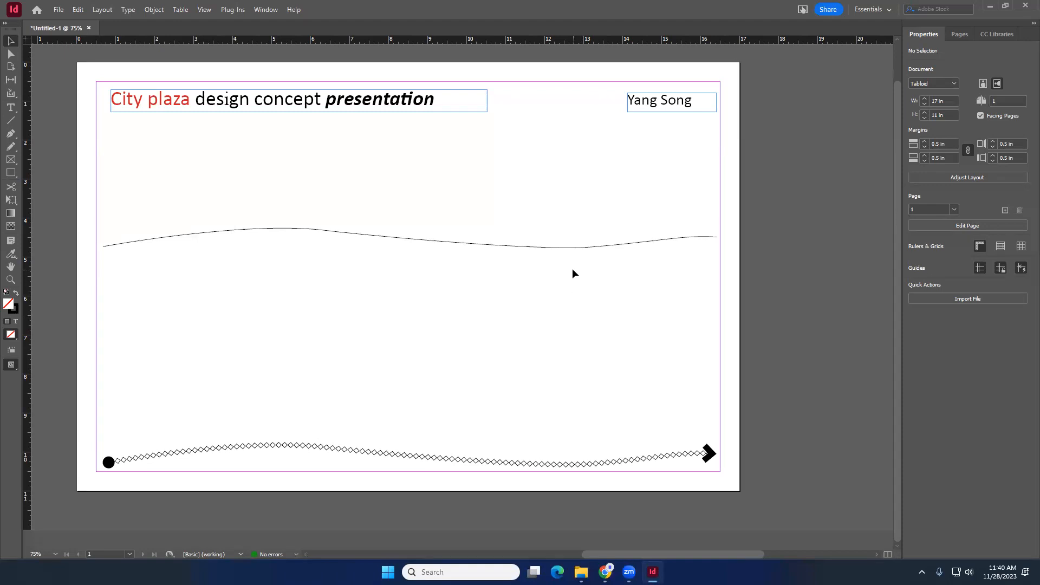
- Place random placeholder text along the upper wavy curve with the Type on a Path tool
left_click(588, 248)
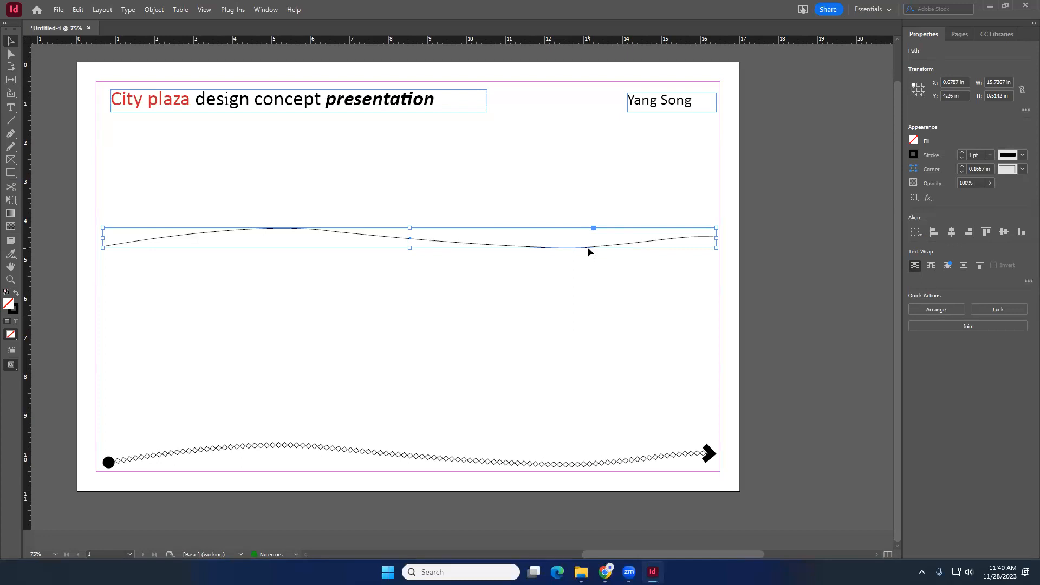
left_click_drag(588, 248, 587, 247)
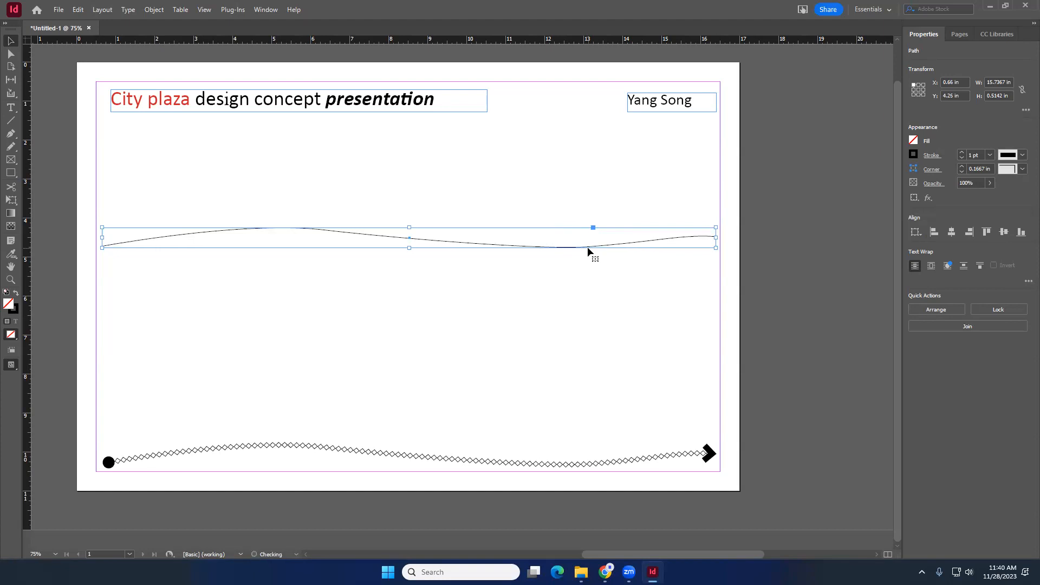
left_click(10, 107)
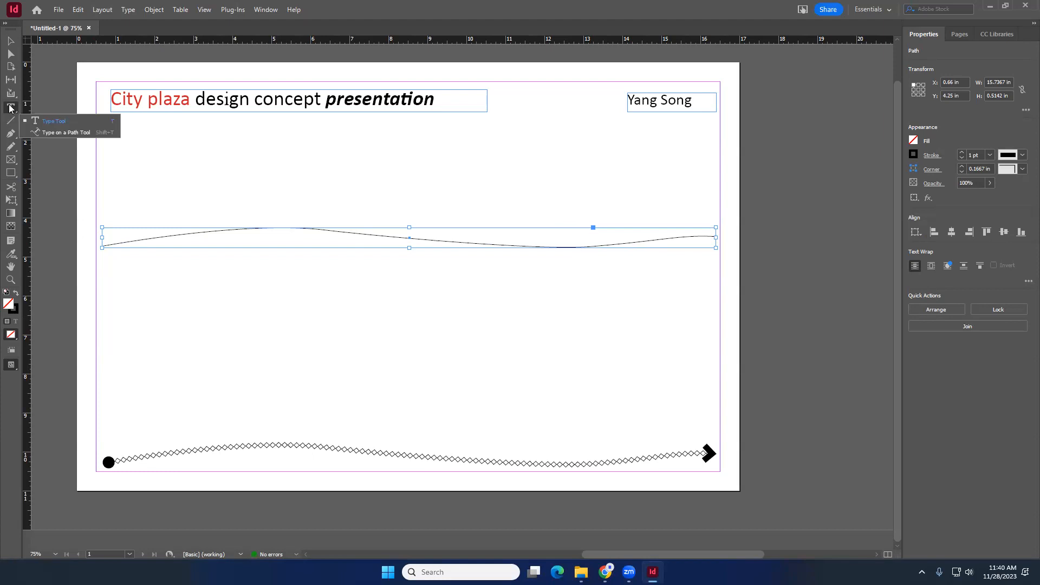
left_click(73, 132)
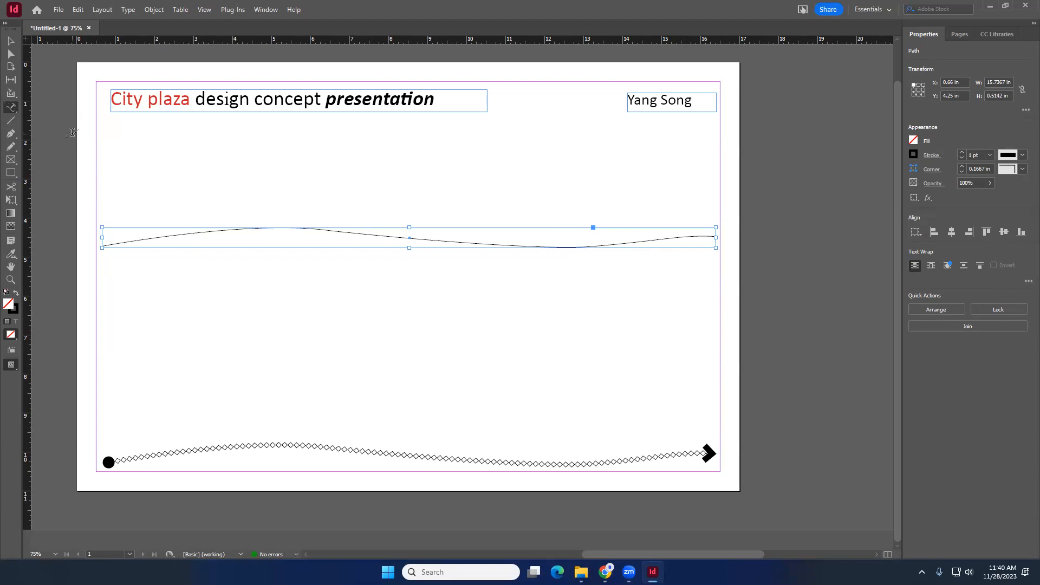
left_click(109, 244)
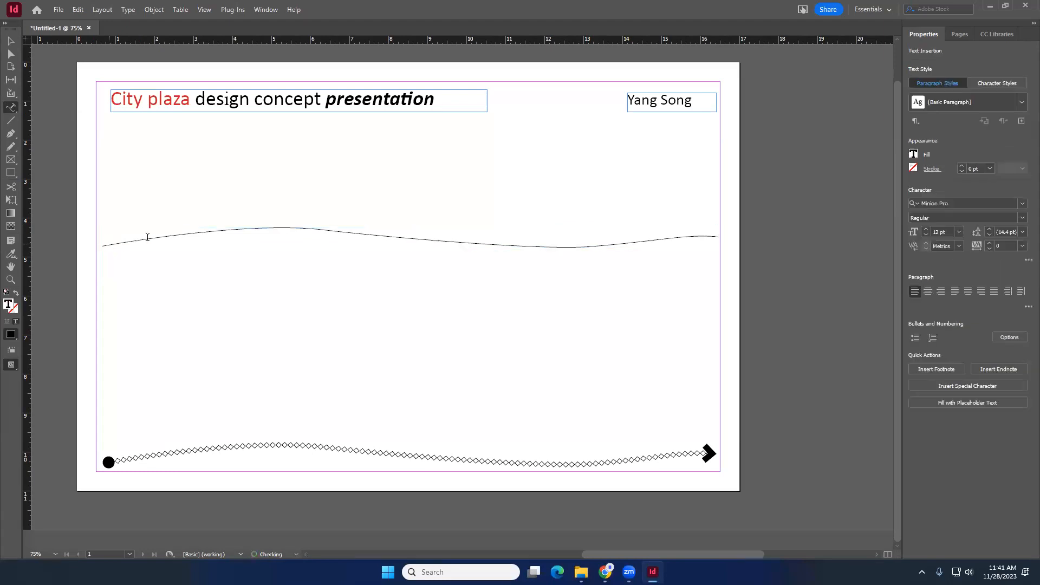
type(";asljdfpasjdfask;dfkas;kflsakdfk ;asdkfaskf;lsadkf ;")
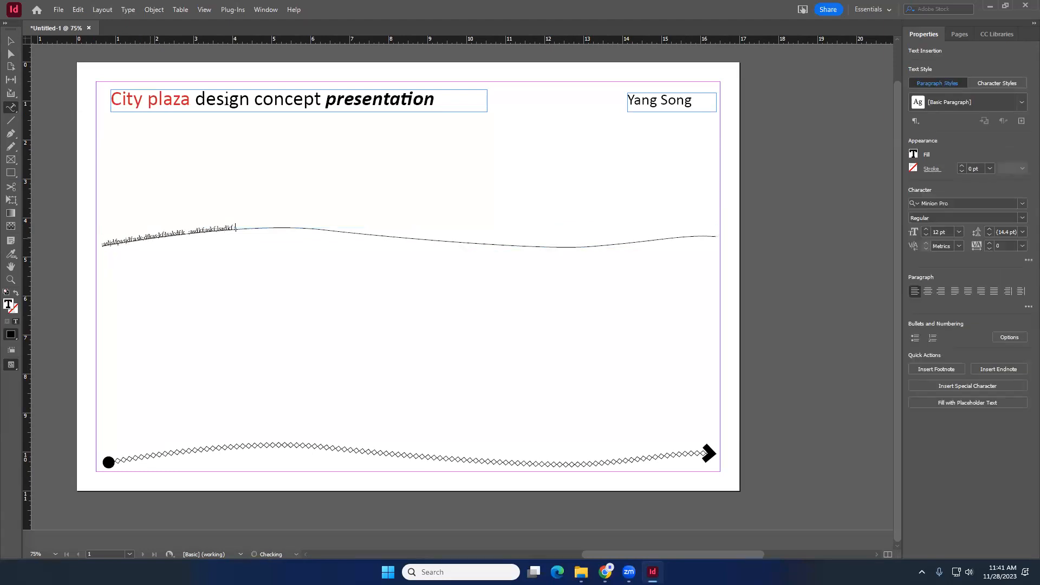
type("alsjkdf;askdf; lk ;asldkf ;aslkf ;askdf ;ask ;kadlkf a;lkdsaf ;asfk ;asldfk")
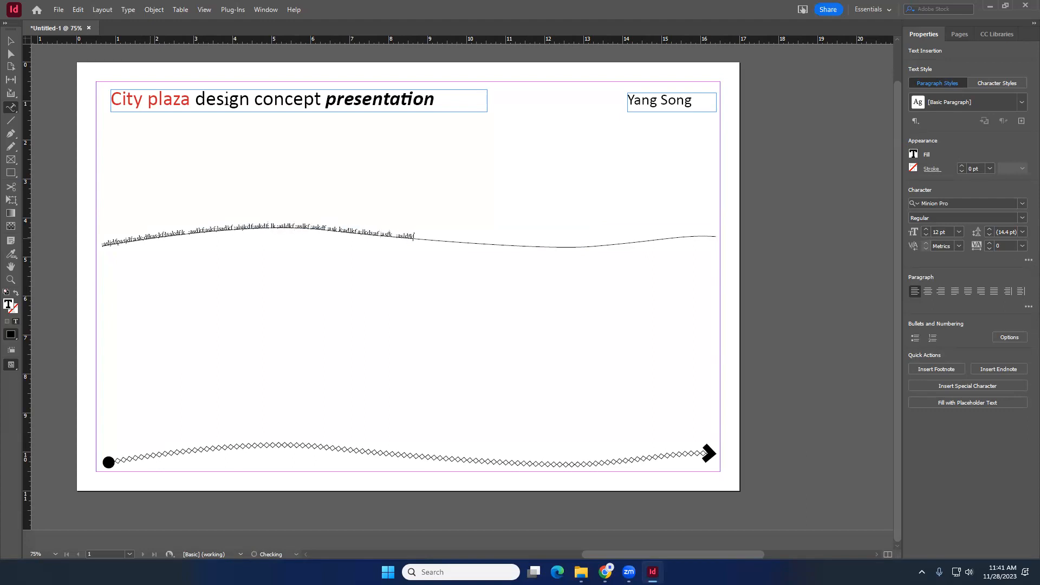
type(";askldf;asl a;sdkf a;sldfk a;sdkf ;asdfk;aslkdf;askdfpwoeipqweurt0weigdlzmbposfiulylpk a;ldfkp[awoeiq[ prk'a;wlkf")
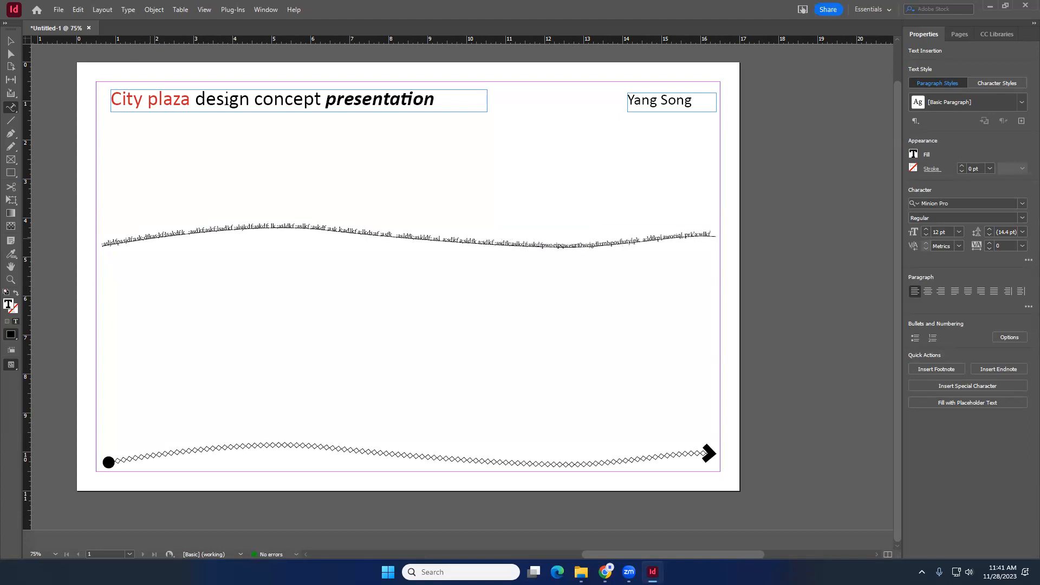
- Select all the text on the path and set its font size to 16 pt
key("ctrl+a")
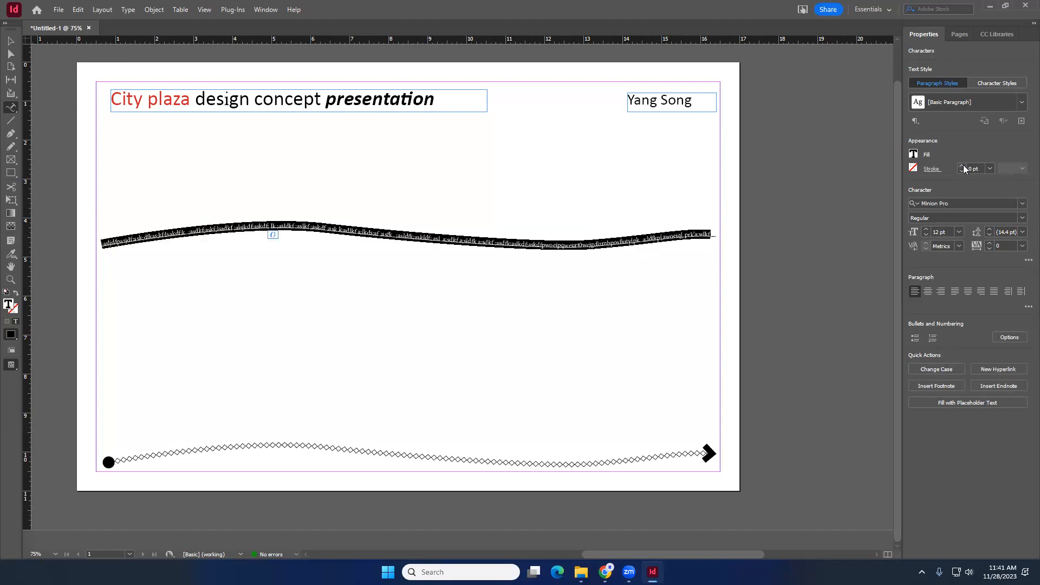
left_click(926, 230)
left_click(925, 230)
left_click(926, 230)
left_click(926, 230)
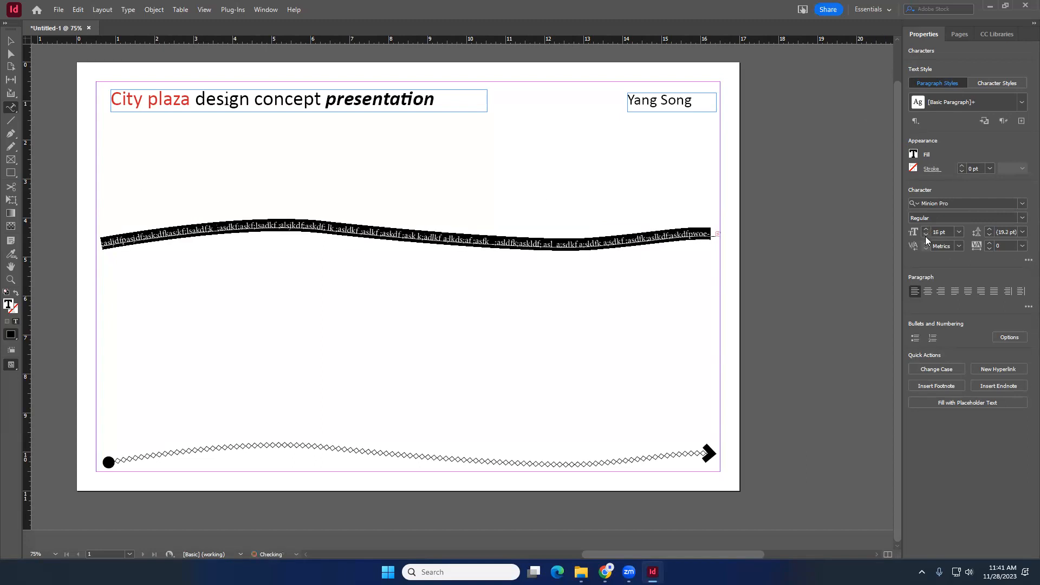
- Move the text path down so it sits just above the bottom decorative curve
left_click(10, 41)
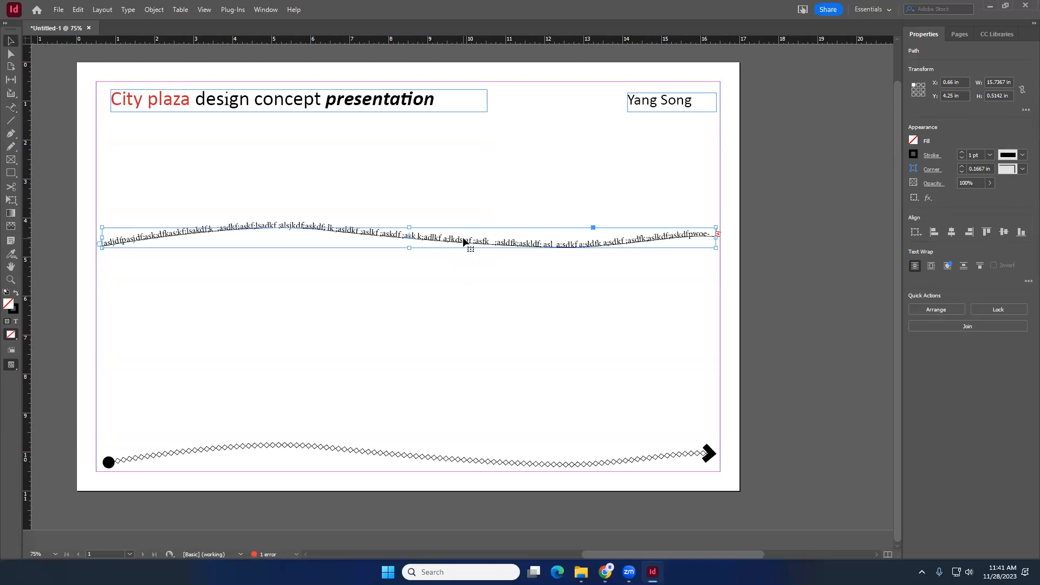
left_click_drag(463, 241, 469, 442)
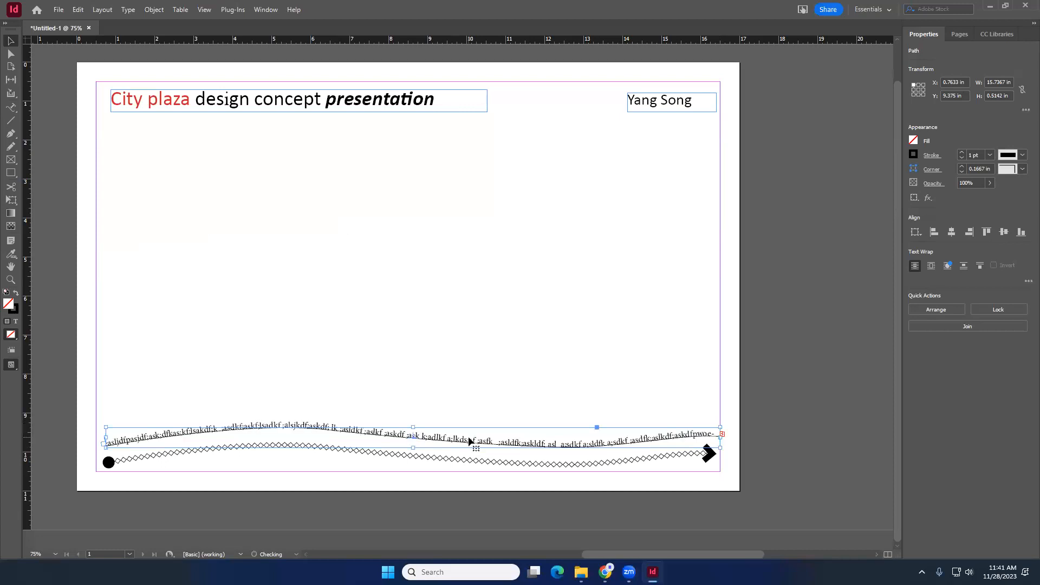
key("Down")
key("Down")
key("Down")
key("Down")
key("Down")
key("Down")
key("Down")
key("Down")
key("Down")
key("Down")
key("Down")
key("Down")
key("Down")
key("Down")
key("Down")
key("Down")
key("Down")
key("Down")
key("Down")
key("Down")
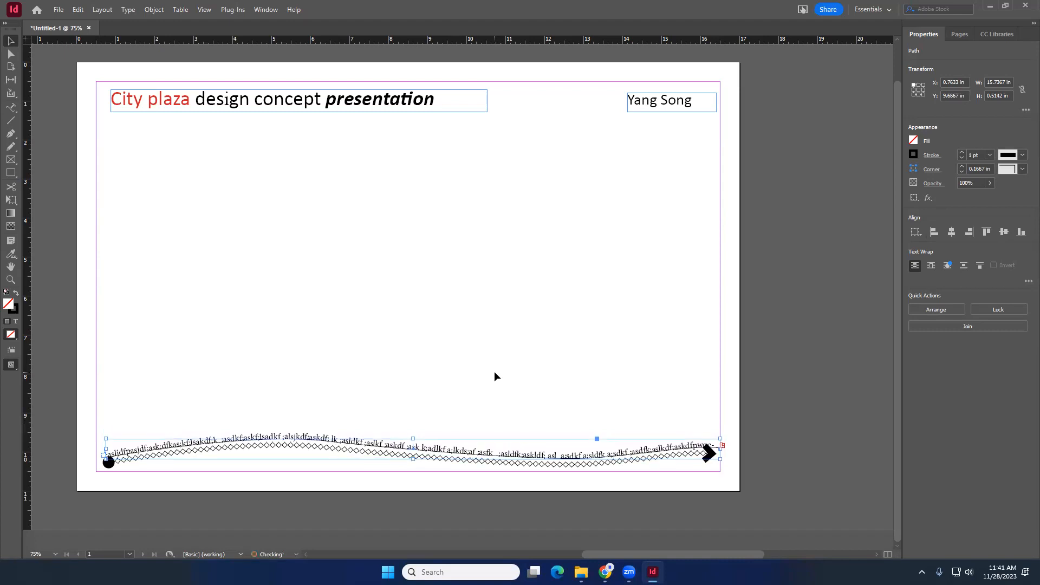
- Enlarge the path text to 26 pt and delete a selected portion of it
triple_click(493, 454)
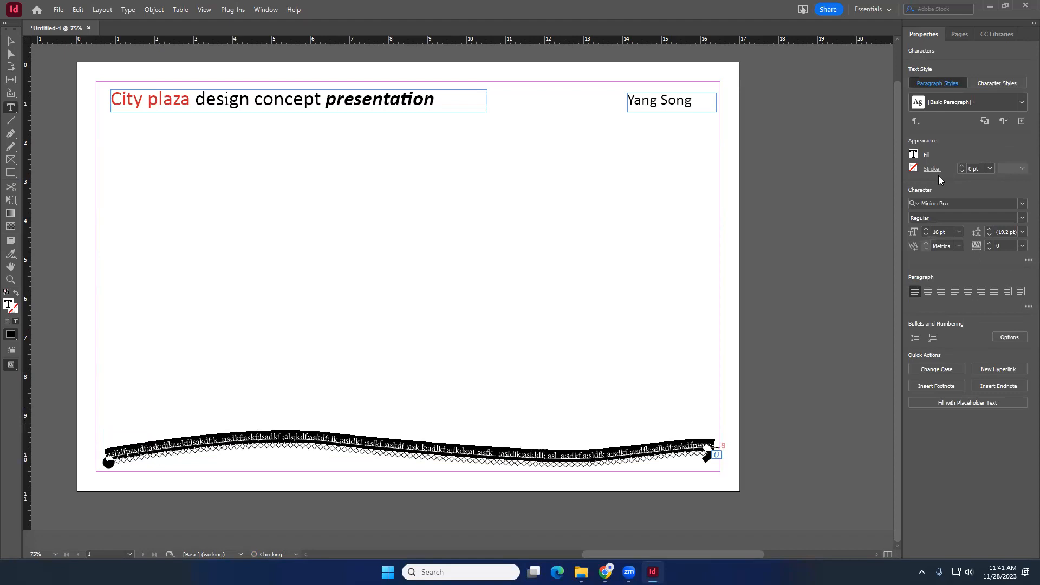
left_click(927, 229)
left_click(926, 229)
left_click(927, 229)
left_click(927, 230)
left_click(926, 230)
left_click(927, 230)
triple_click(330, 434)
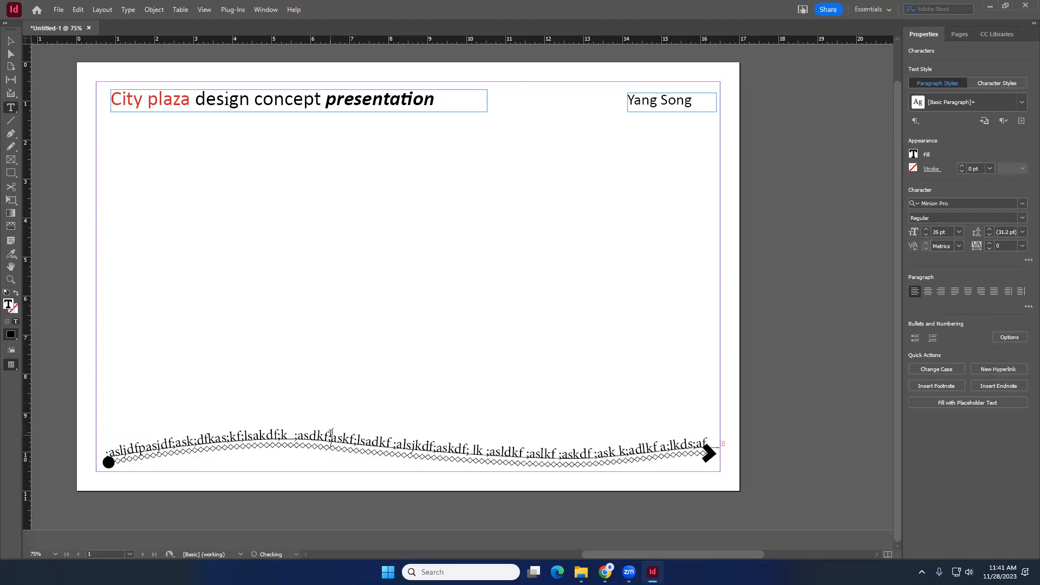
key("BackSpace")
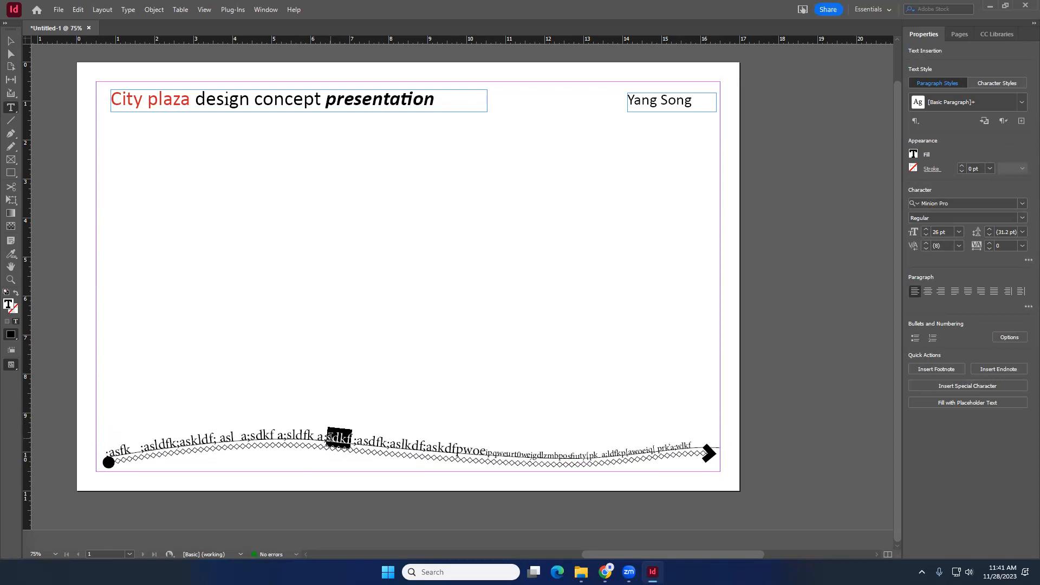
- Replace the path text with "This is a design that include plan, section, and perspectives. It aims to provide comfortable spaces for people"
triple_click(331, 436)
key("BackSpace")
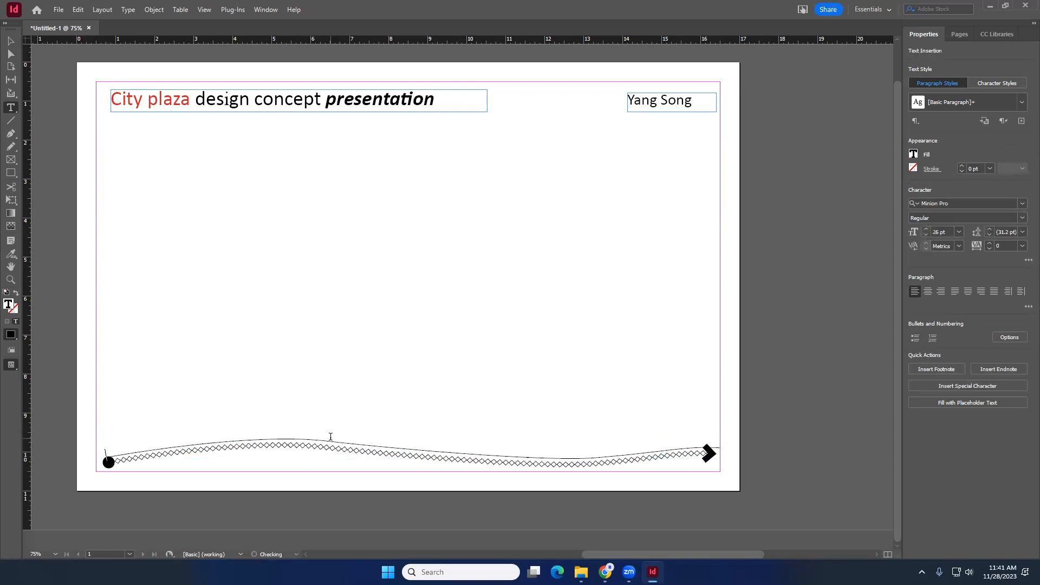
type("Today")
key("BackSpace")
key("BackSpace")
key("BackSpace")
key("BackSpace")
key("BackSpace")
type("This is a design")
type(" tgh")
key("BackSpace")
key("BackSpace")
key("BackSpace")
type("that incl")
type("ude ")
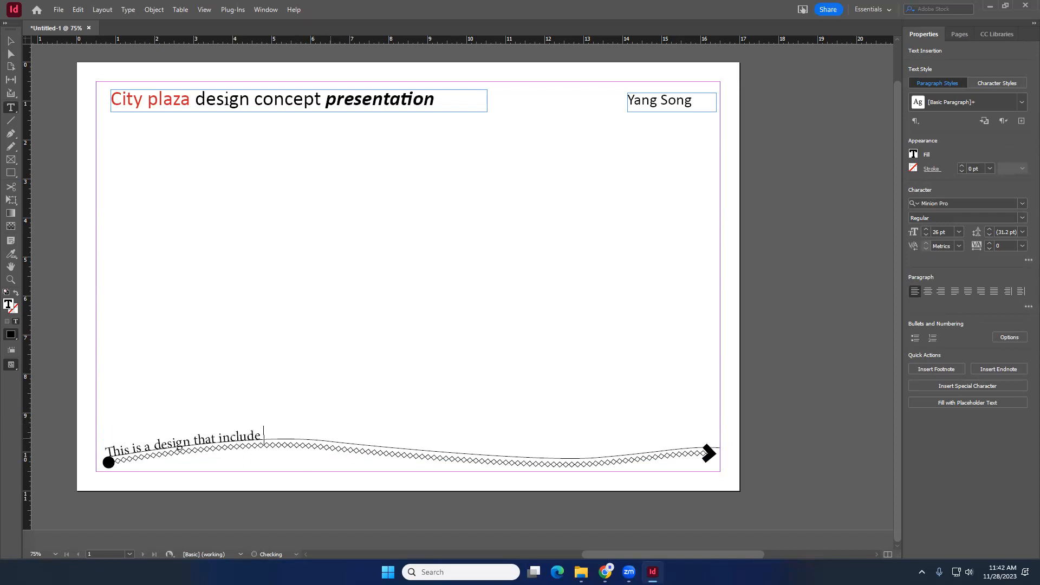
type("plan, section, and p")
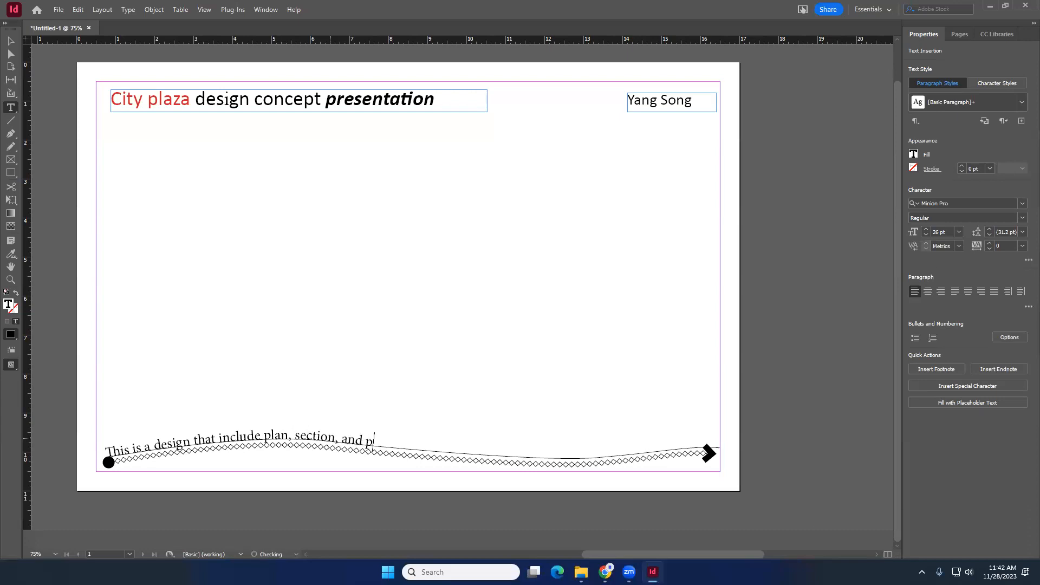
type("erspectives. It aims to provid")
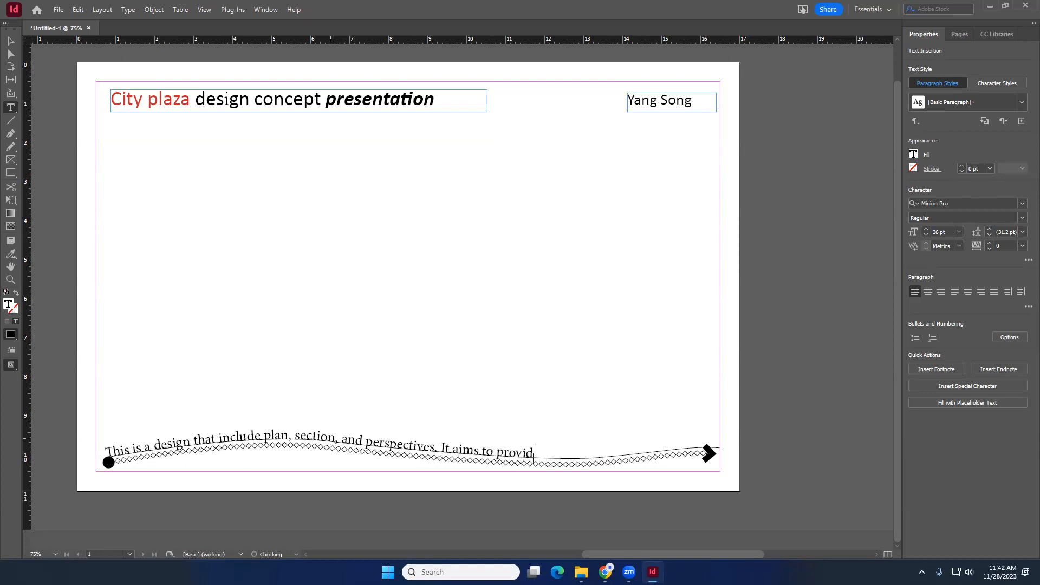
type("e comfortable spac")
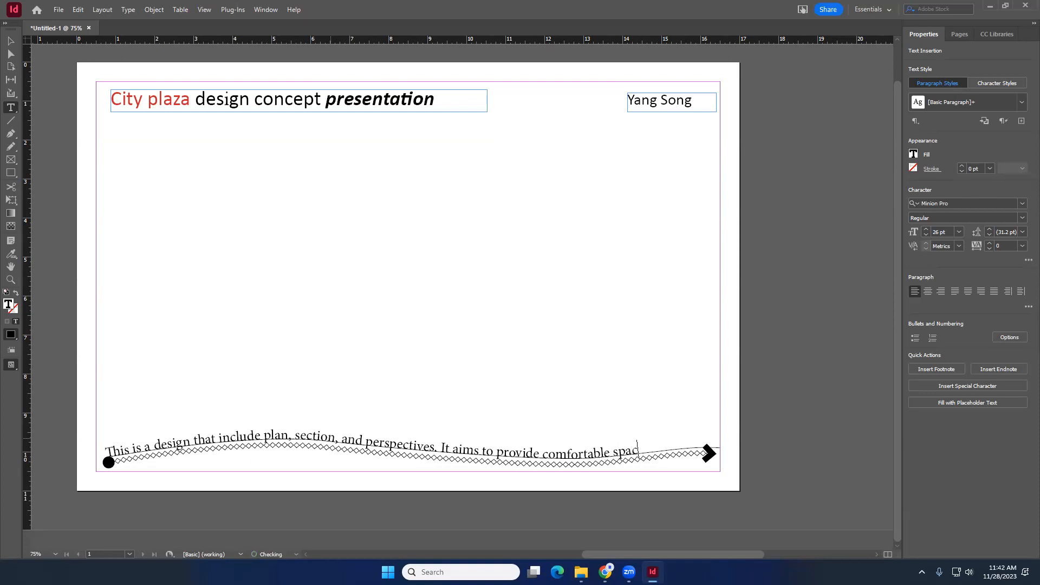
type("es for people")
- Select all the path text and reduce its font size to 25 pt
left_click(454, 449)
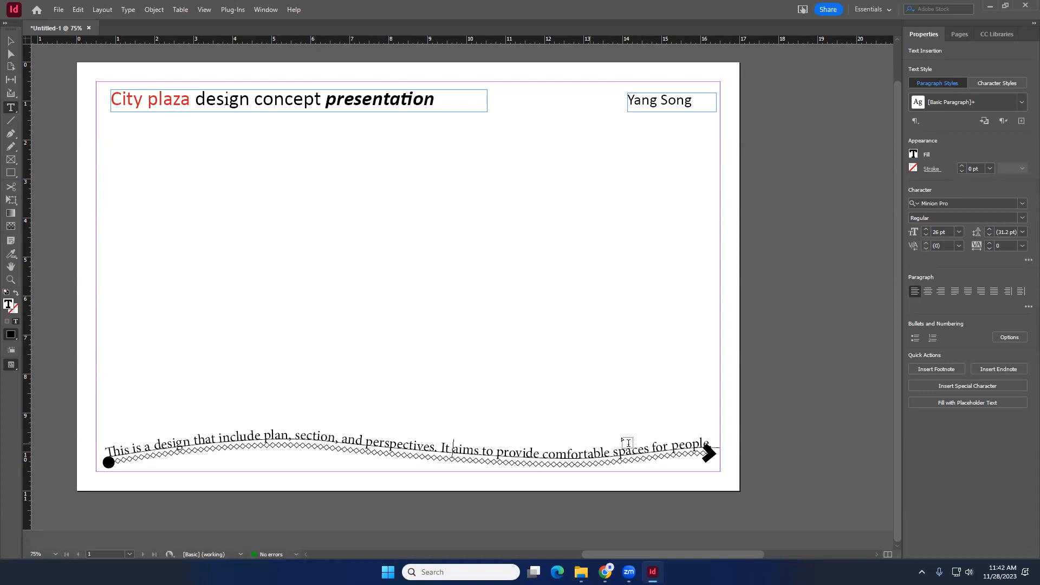
key("ctrl+a")
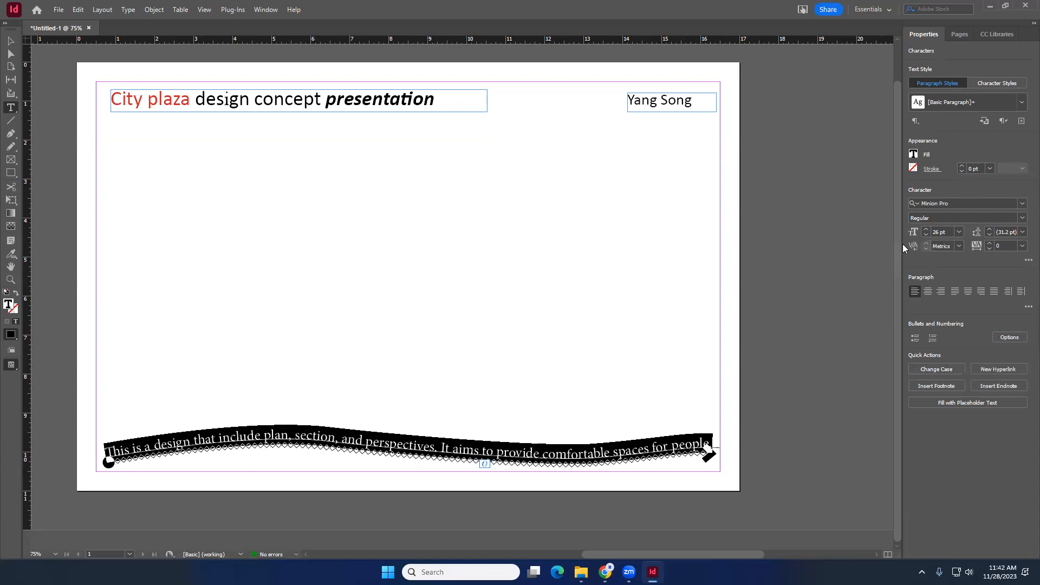
left_click(928, 234)
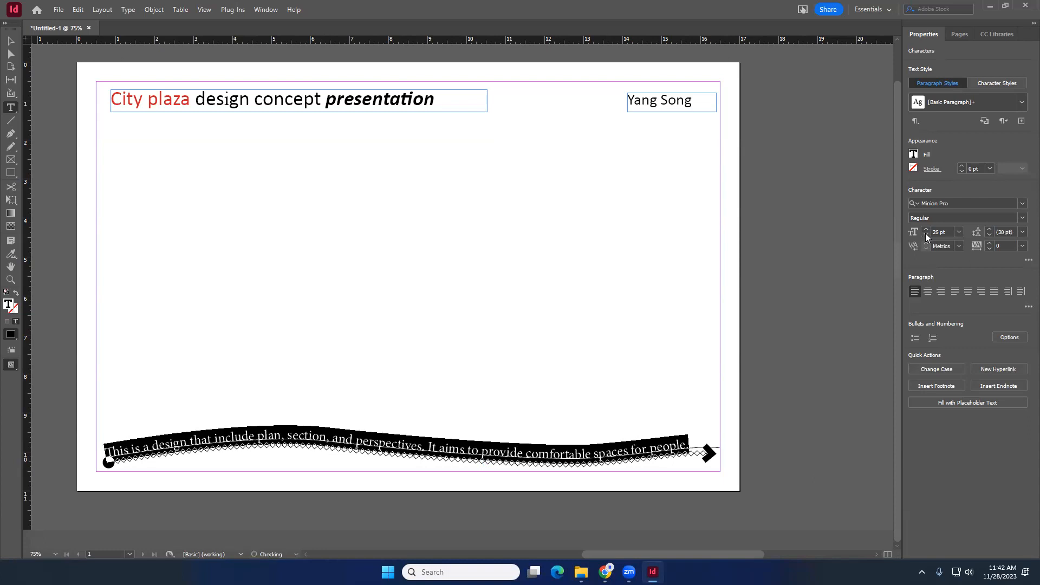
- Color the word "design" in the path text with the red C=15 M=100 swatch
left_click(191, 438)
double_click(165, 441)
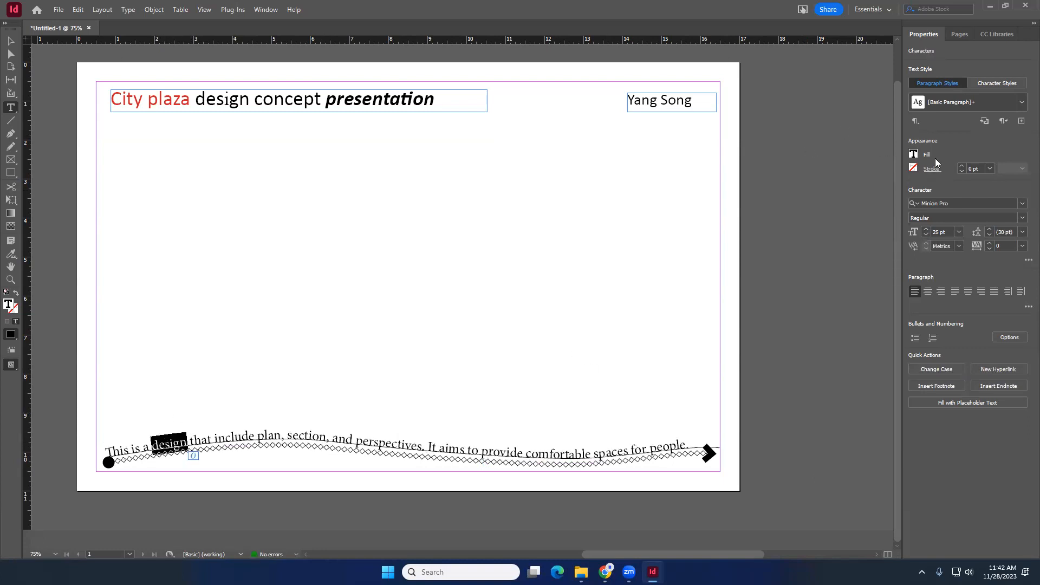
left_click(914, 154)
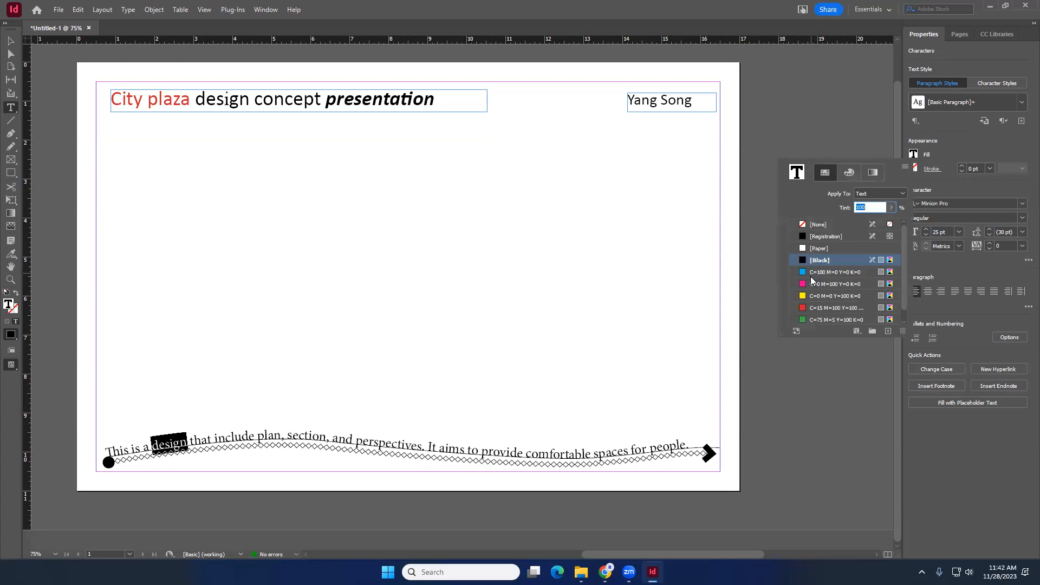
left_click(816, 307)
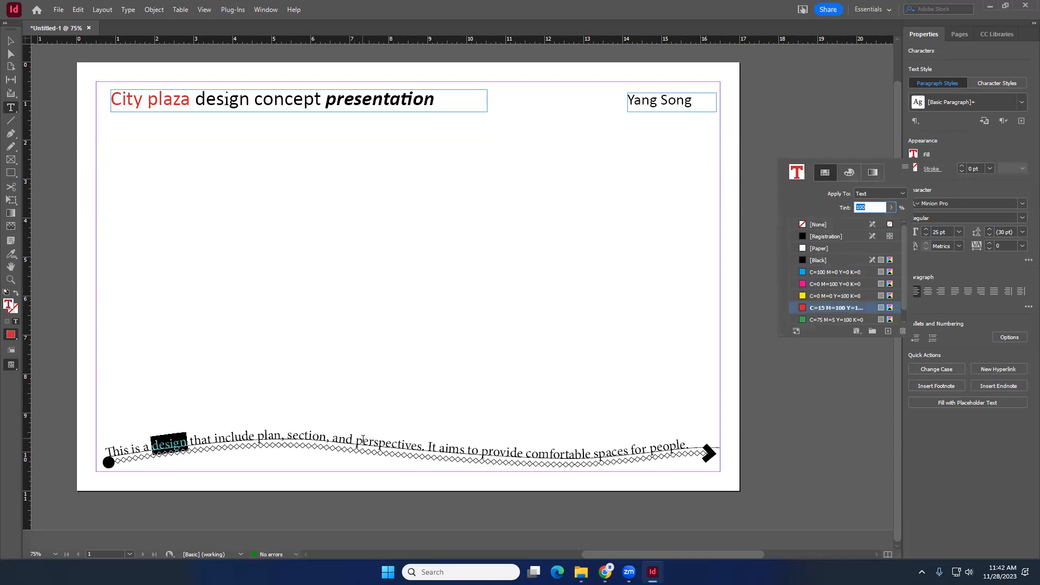
left_click(459, 447)
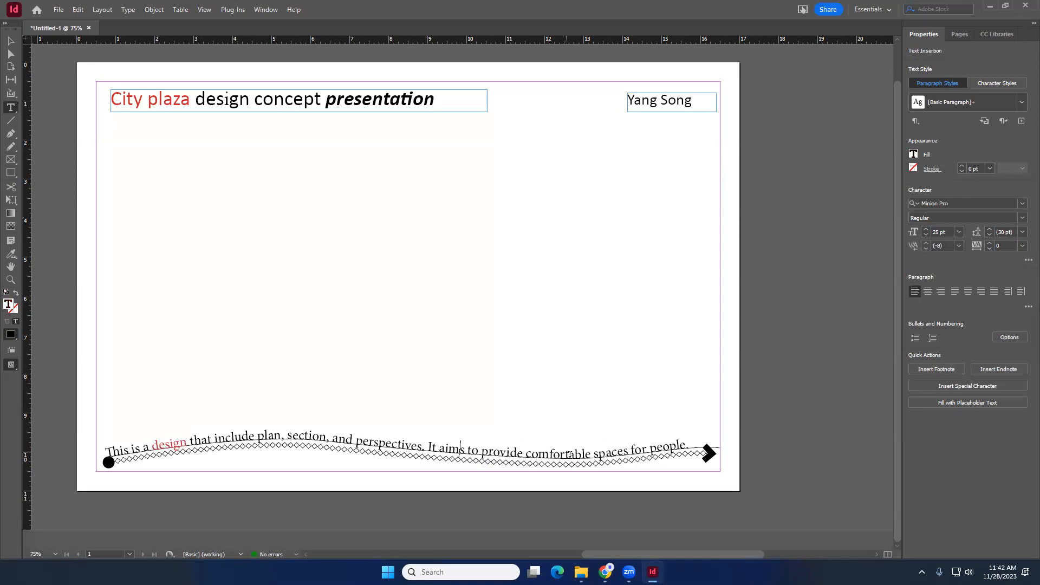
- Enlarge the word "comfortable" in the path text to 32 pt
double_click(570, 454)
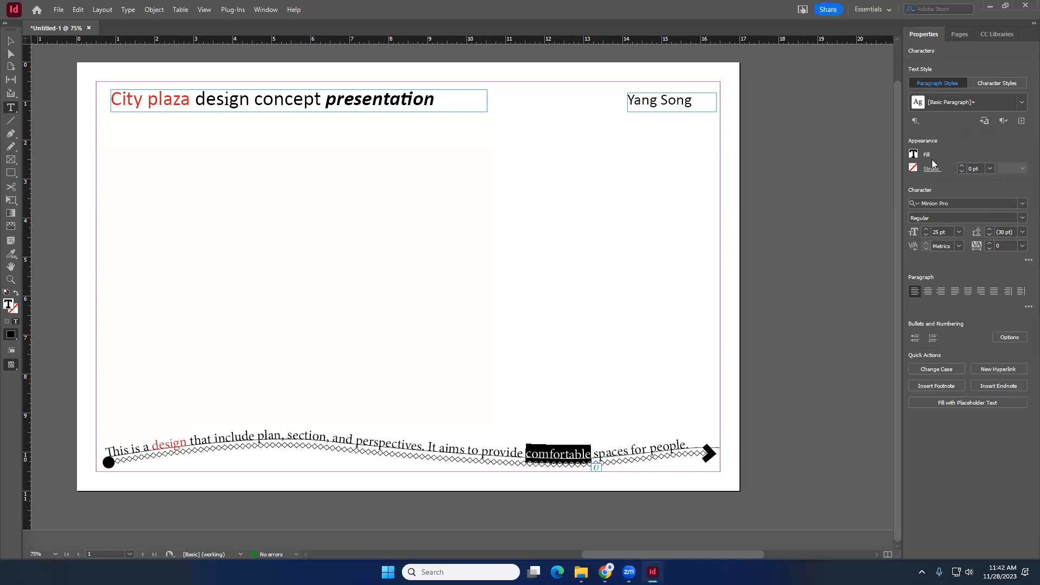
left_click(927, 230)
left_click(927, 230)
left_click(927, 230)
left_click(927, 230)
left_click(927, 229)
left_click(927, 230)
left_click(926, 230)
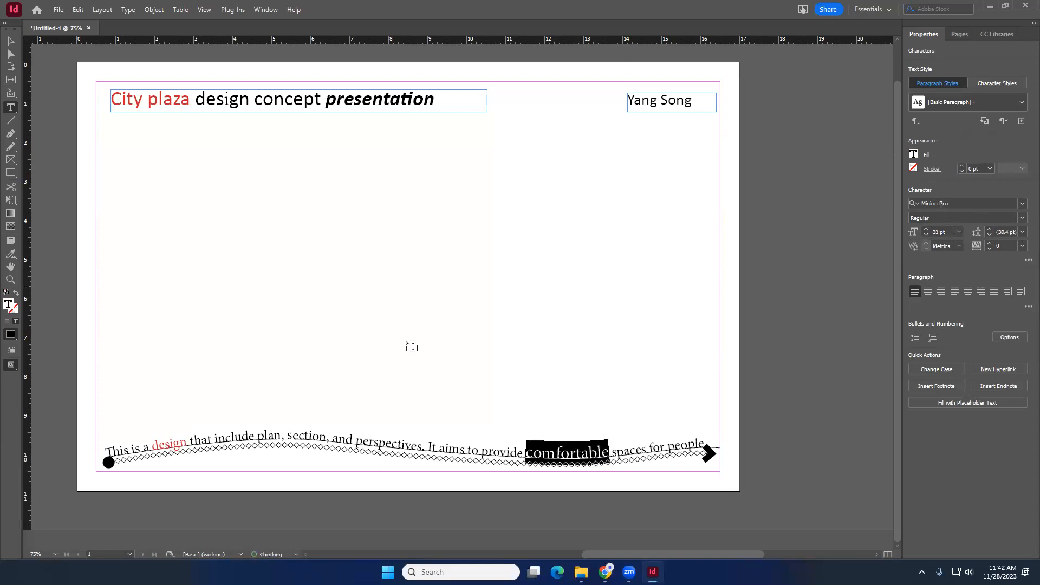
- Color the phrase "plan, section, and perspectives" with the yellow C=0 M=0 Y=100 K=0 swatch
left_click(327, 437)
left_click_drag(257, 436, 423, 445)
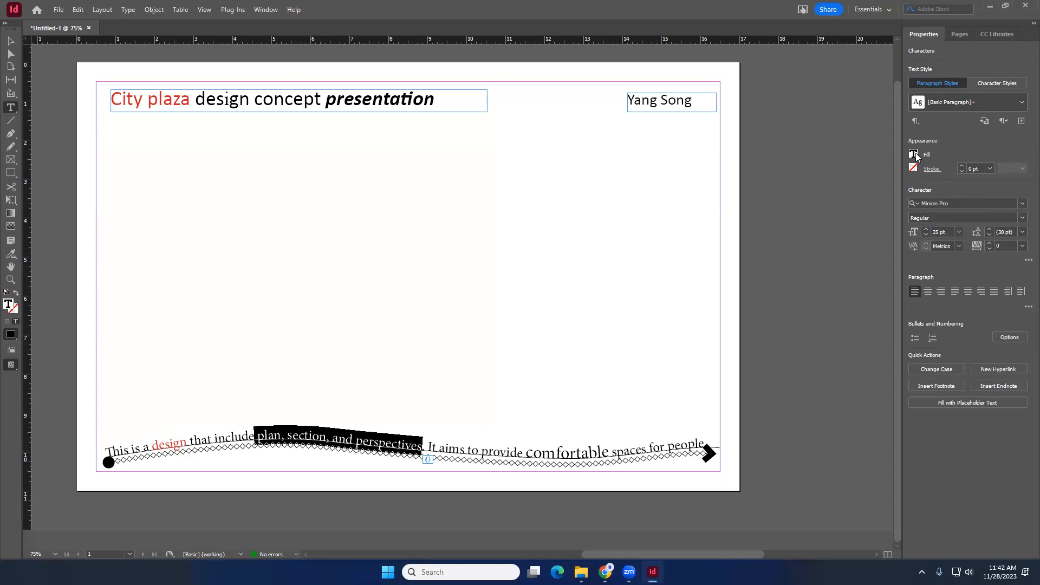
left_click(914, 155)
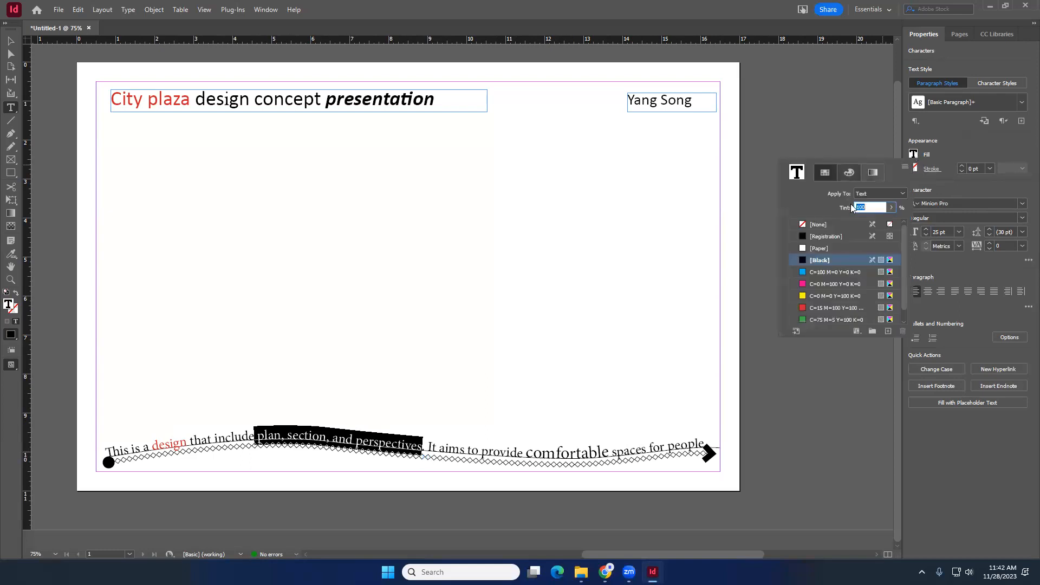
left_click(829, 298)
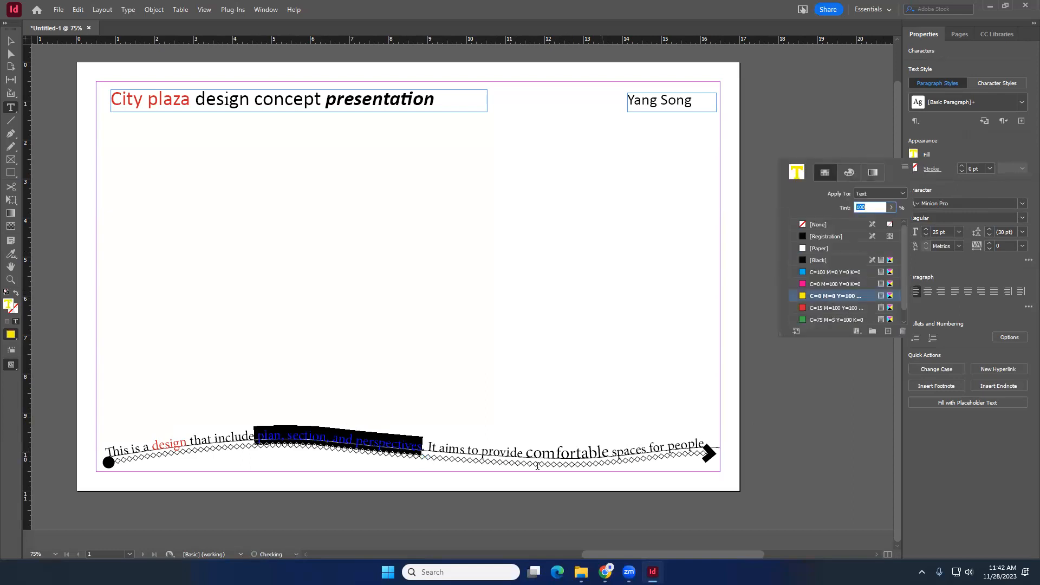
left_click(564, 449)
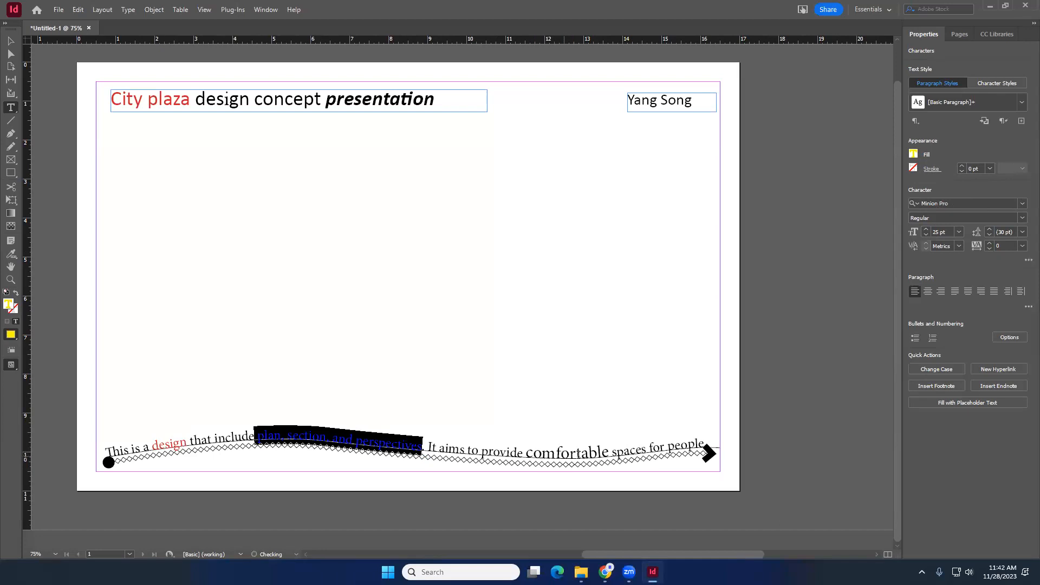
- Color the word "comfortable" with the cyan C=100 M=0 Y=0 K=0 swatch and deselect the text
left_click_drag(609, 452, 525, 453)
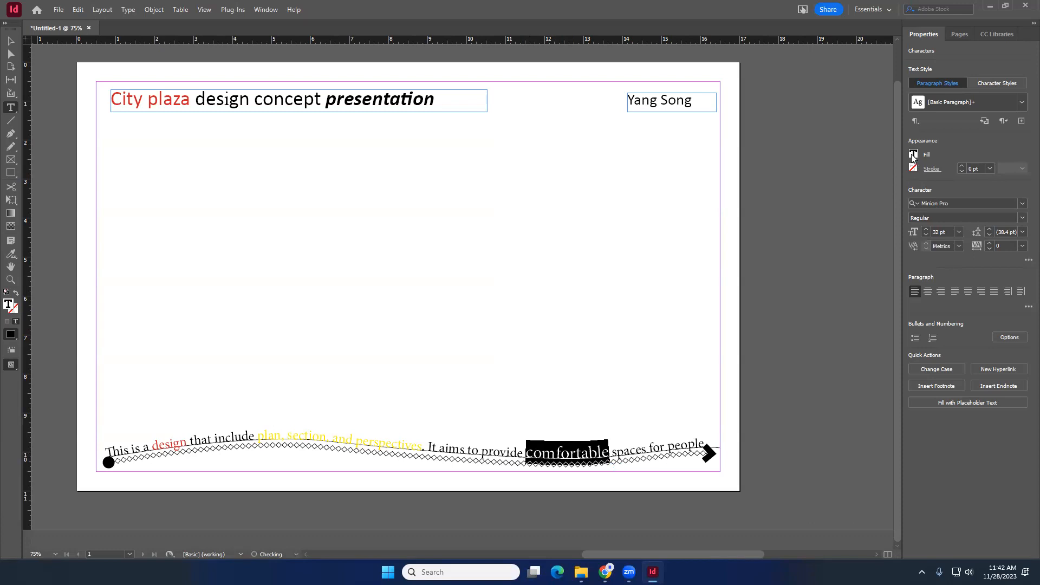
left_click(913, 155)
left_click(822, 272)
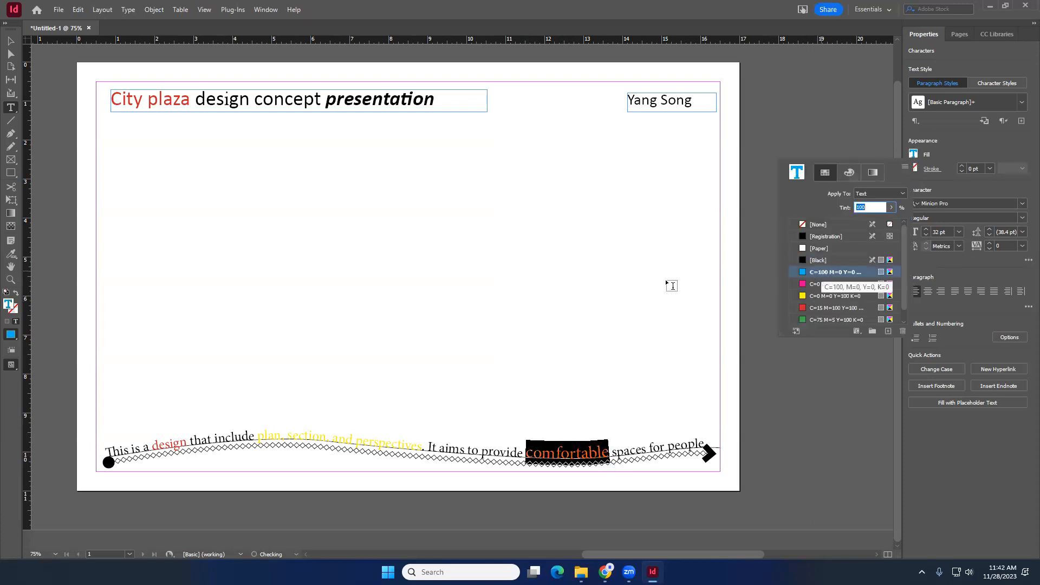
left_click(101, 188)
key("v")
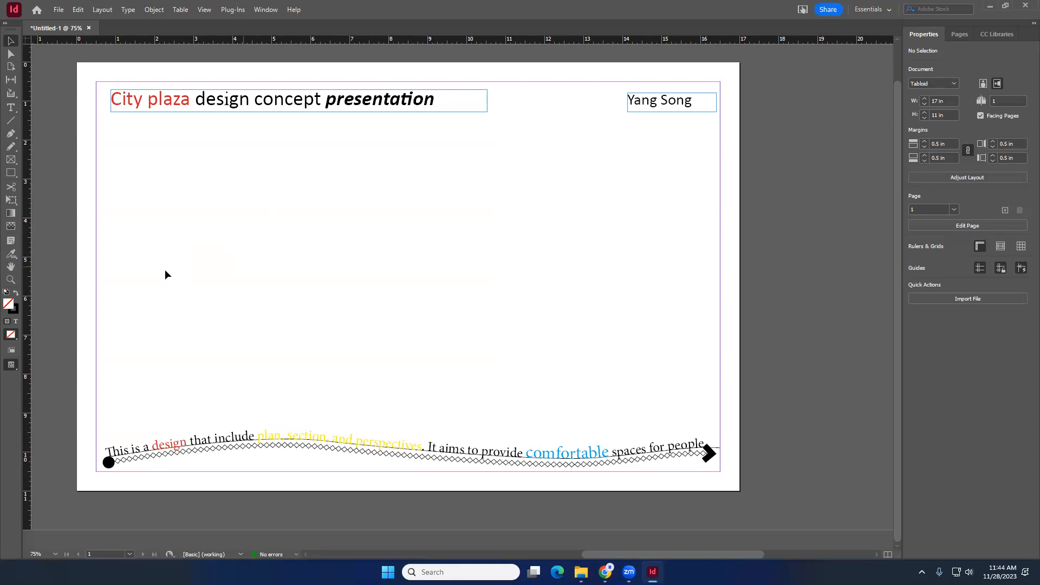
- Place plan.jpeg from the Downloads folder at the upper left of the board and section.jpg below it
mouse_move(581, 572)
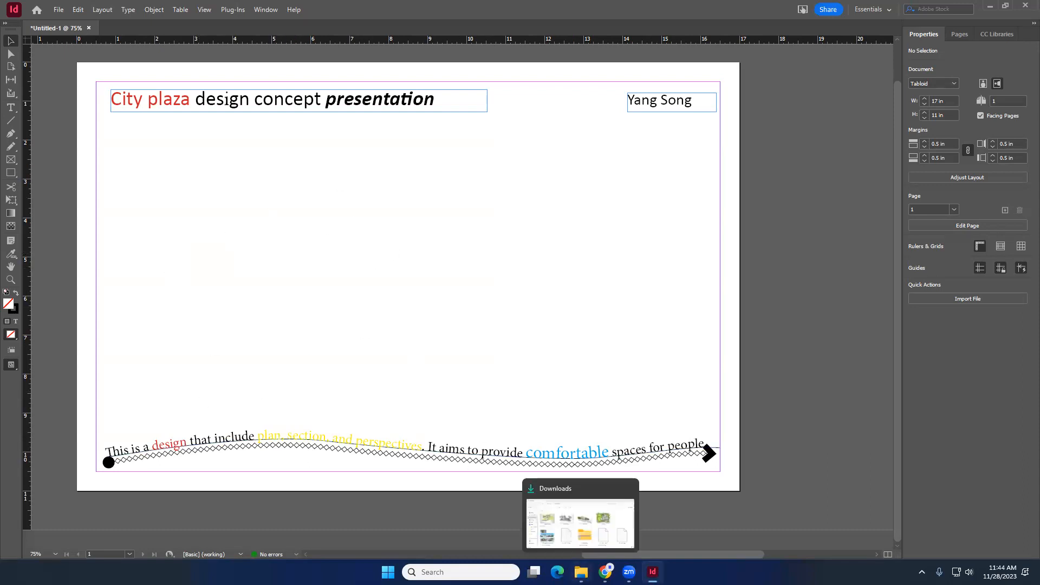
left_click(583, 517)
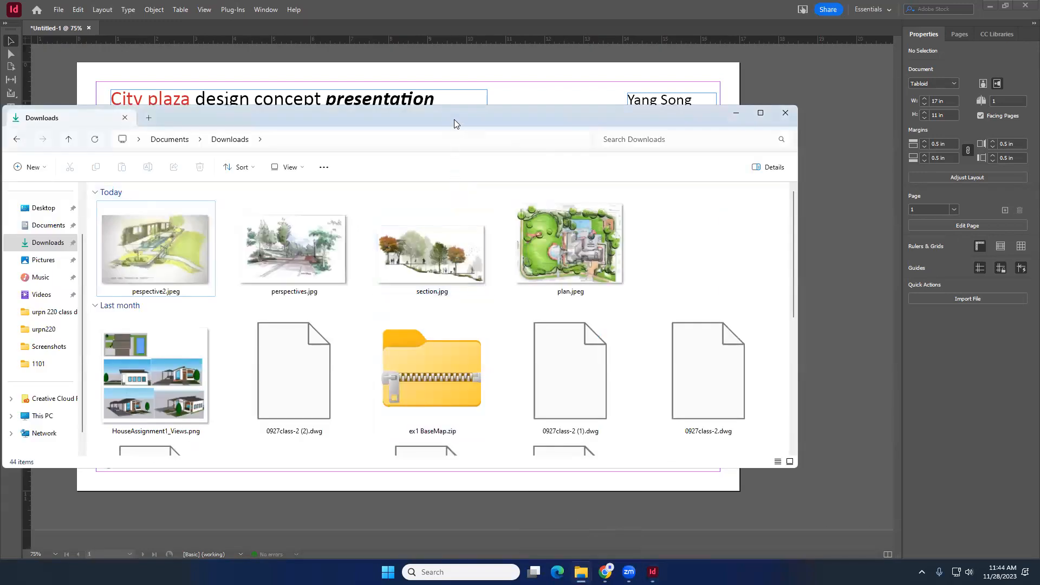
left_click_drag(454, 120, 803, 132)
left_click(906, 271)
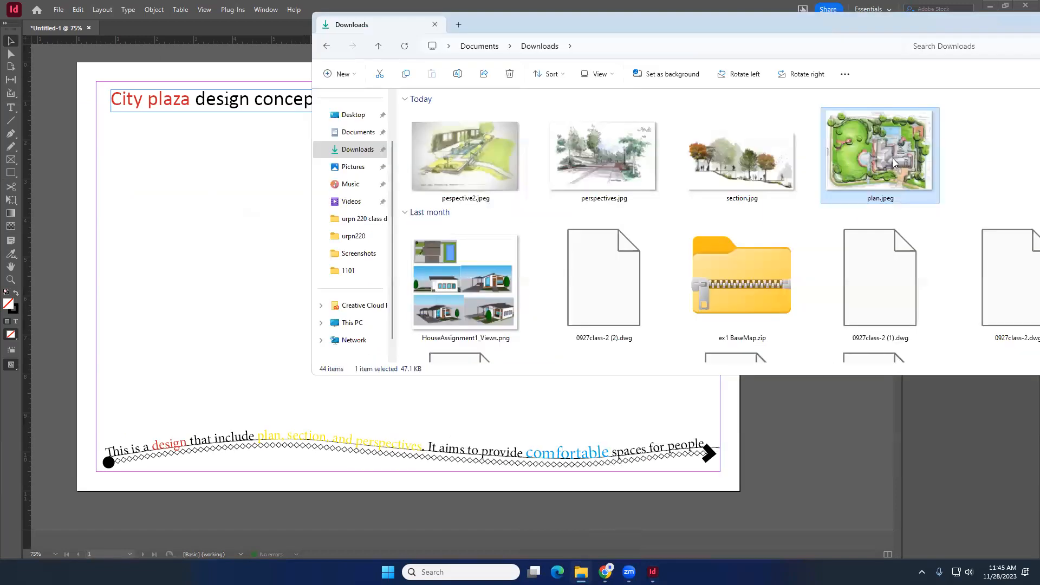
left_click_drag(892, 158, 158, 193)
left_click_drag(122, 153, 309, 250)
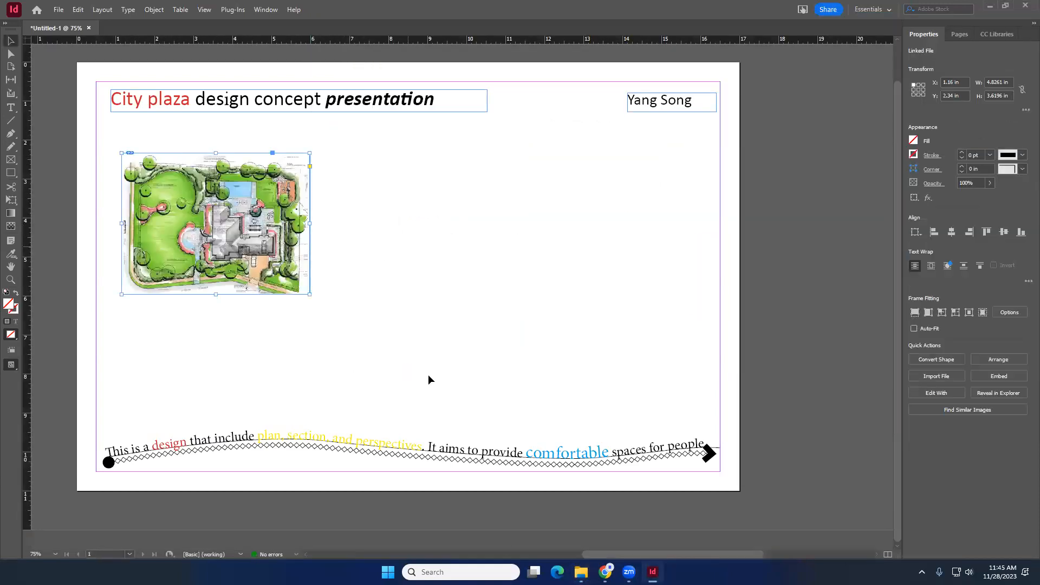
left_click(581, 572)
left_click_drag(755, 178, 323, 360)
- Place perspectives.jpg at the upper right and perspective2.jpeg at the lower right of the board
left_click(581, 571)
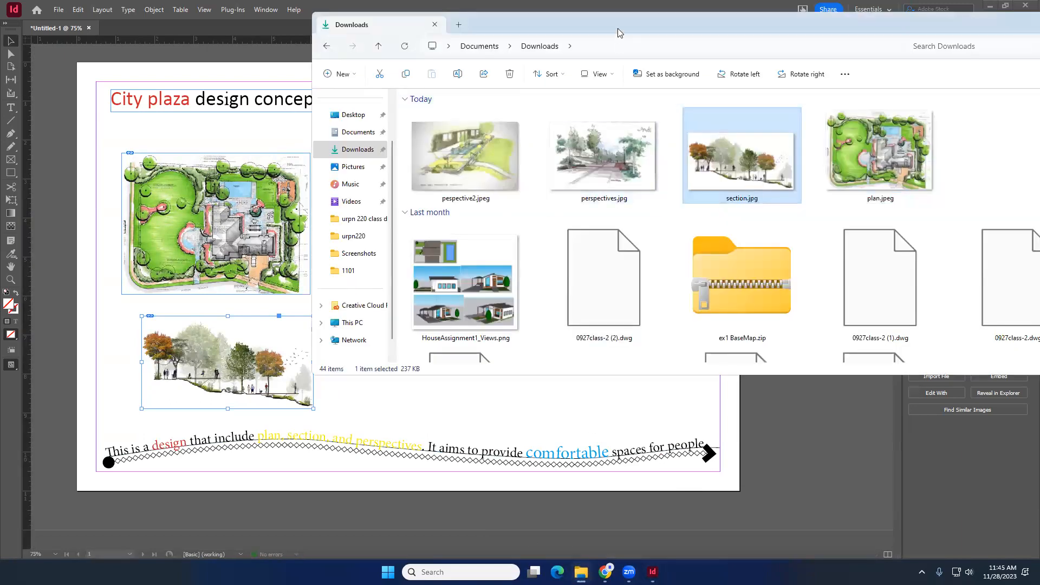
left_click_drag(633, 30, 915, 197)
left_click_drag(873, 308, 587, 251)
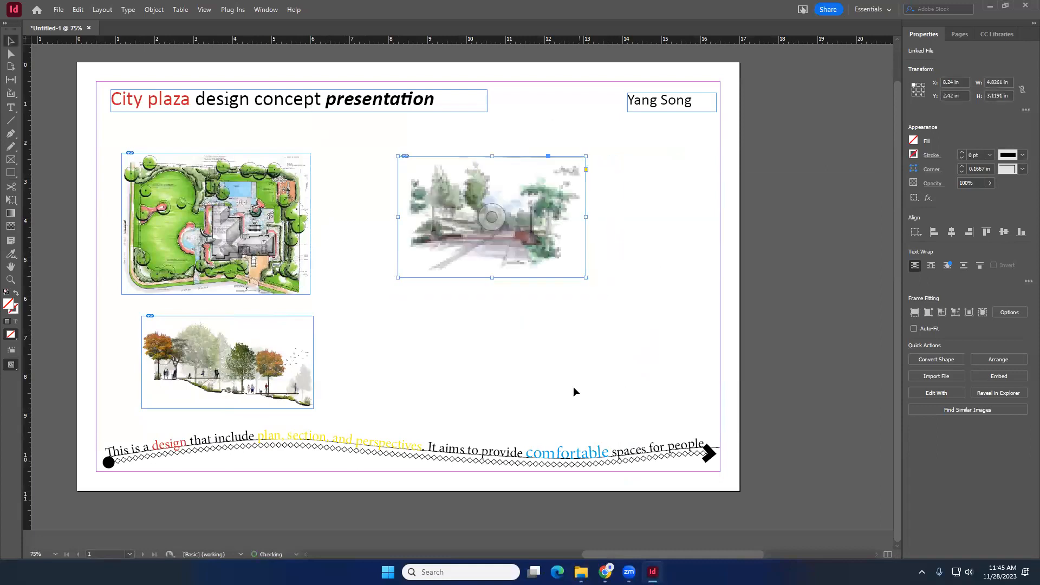
left_click_drag(747, 324, 403, 319)
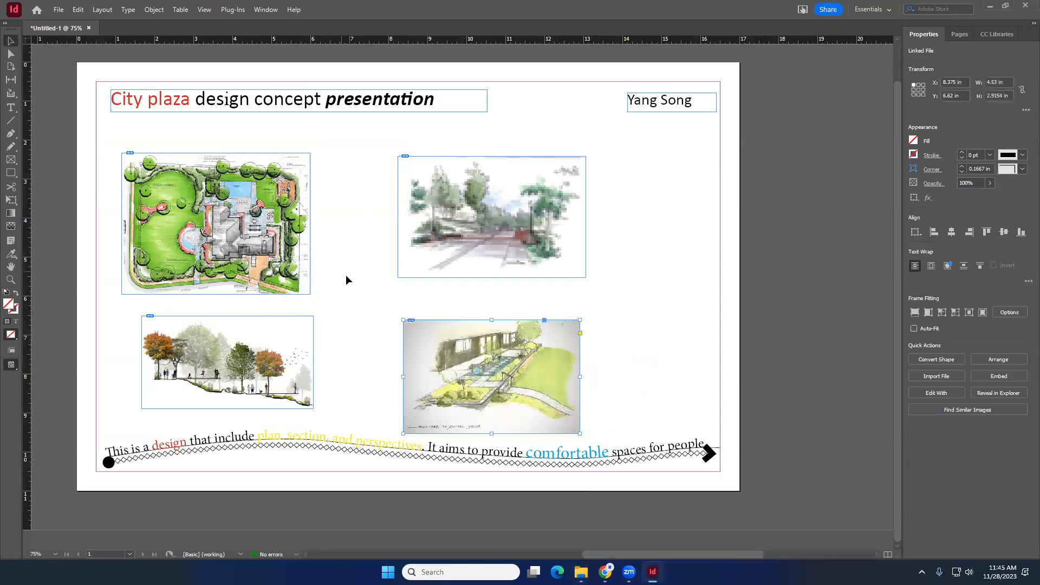
- Nudge each of the four images into a tidy two-by-two grid
left_click(332, 294)
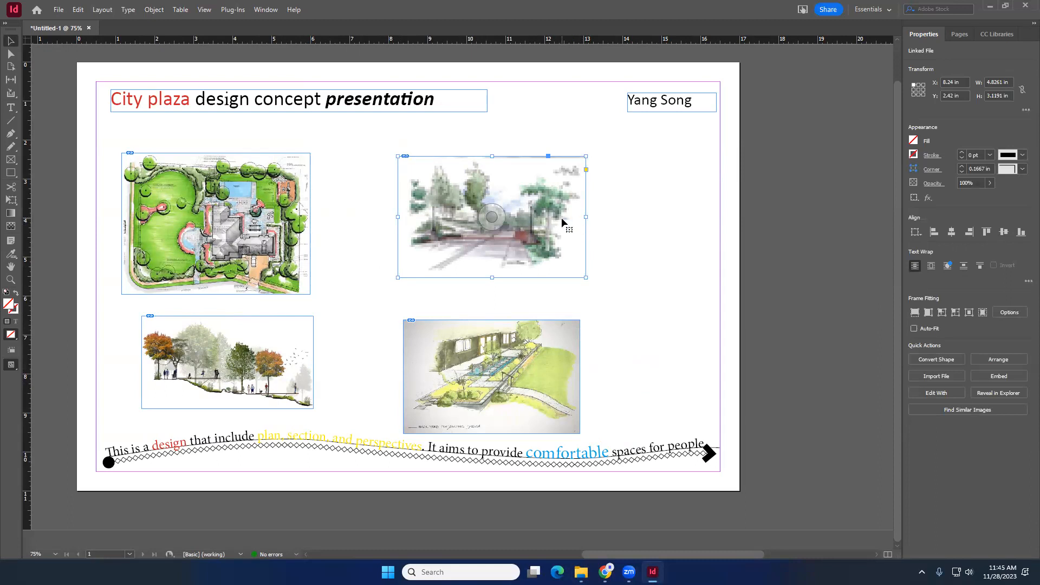
left_click_drag(262, 215, 282, 199)
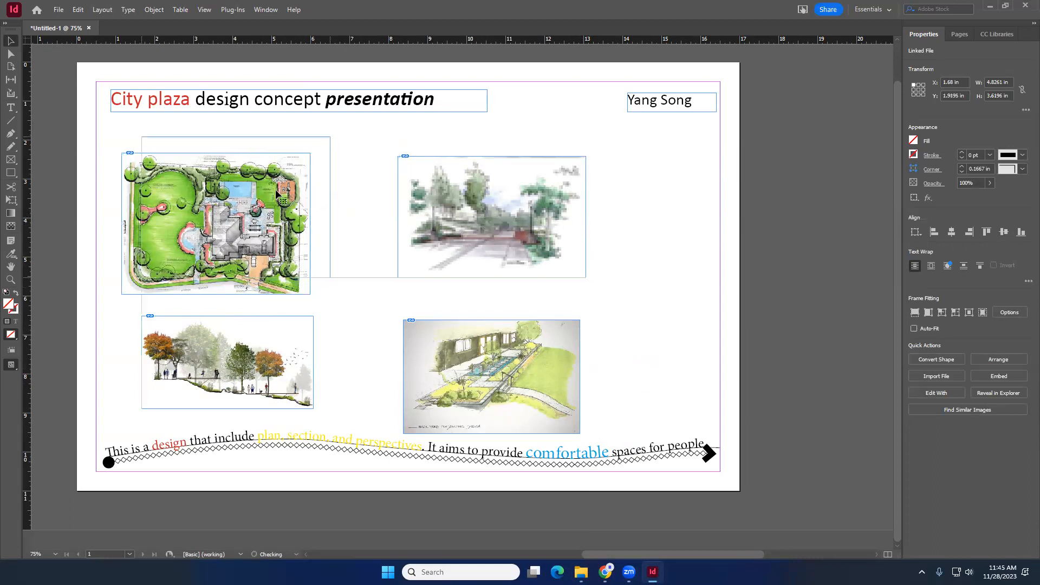
left_click_drag(549, 187, 596, 178)
mouse_move(281, 356)
left_mouse_down()
mouse_move(310, 343)
mouse_move(284, 347)
mouse_move(256, 325)
left_mouse_up()
left_click_drag(479, 341, 486, 323)
left_click_drag(578, 173, 546, 164)
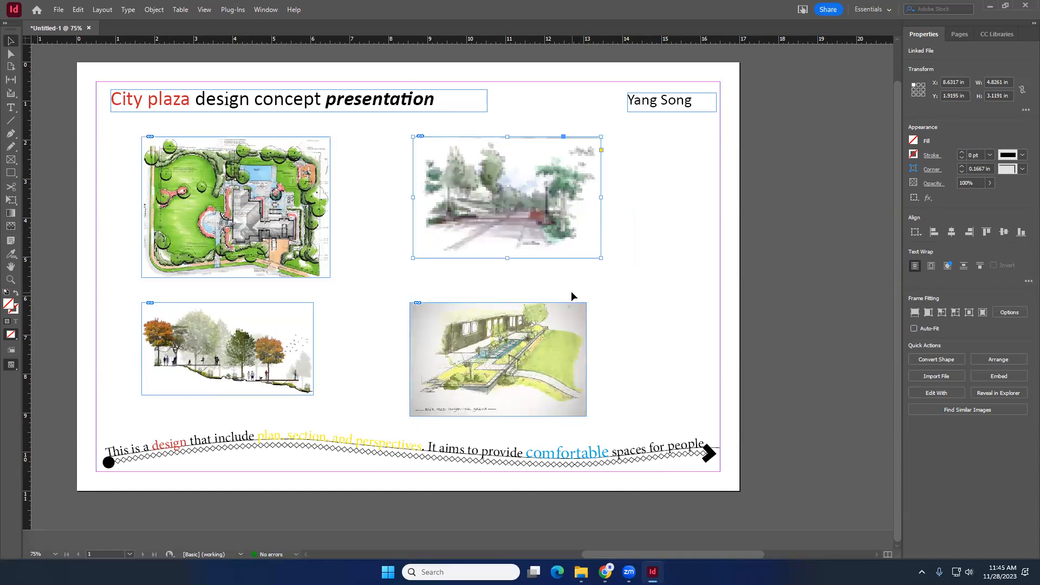
left_click(540, 337)
left_click_drag(540, 337, 543, 333)
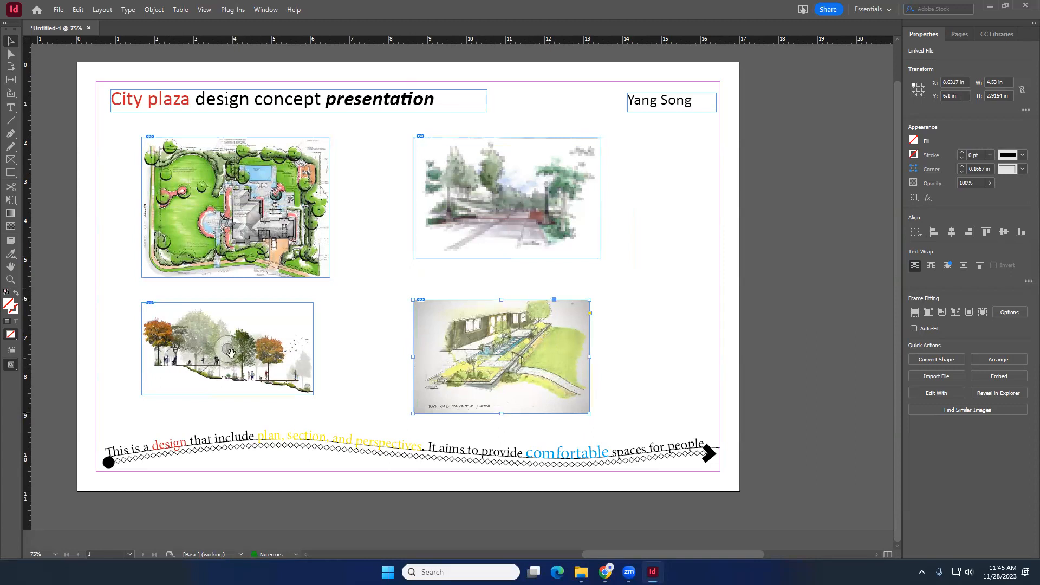
- Select all four images and shift the whole grid slightly right
left_click(344, 295)
left_click_drag(698, 335, 330, 236)
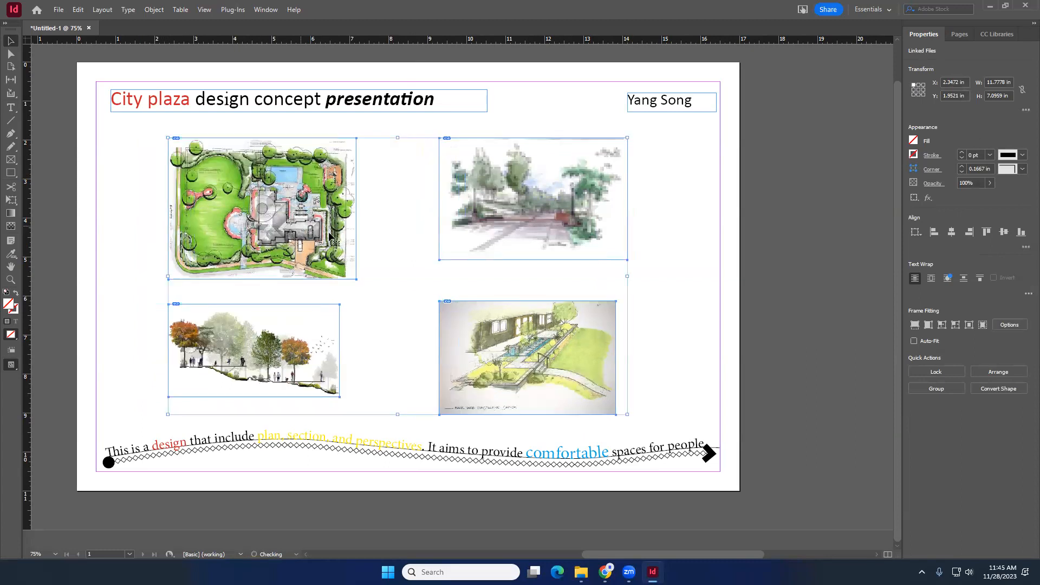
left_click(413, 242)
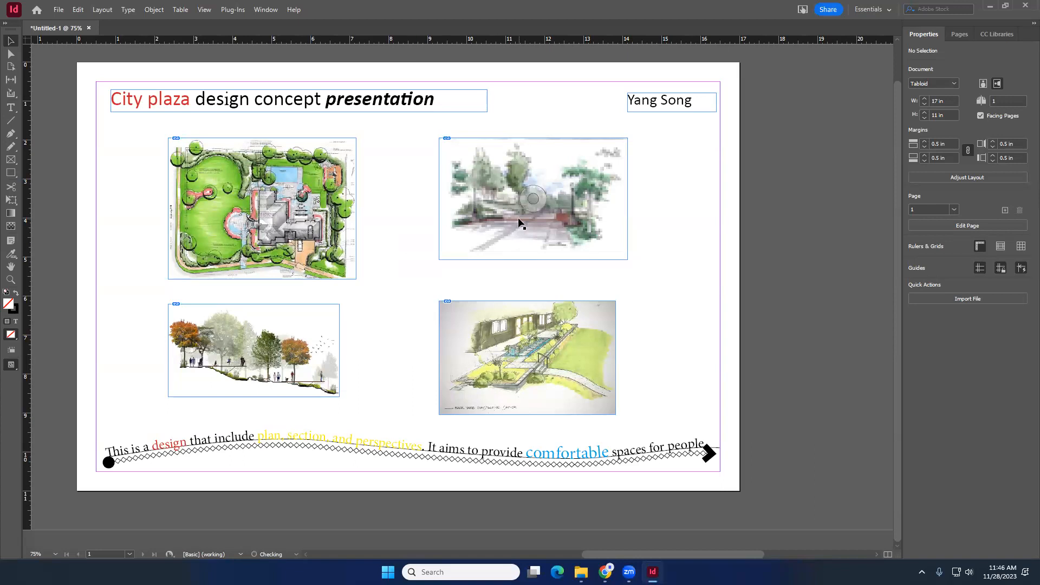
- Resize the lower-right perspective image's frame to about 4.64 × 3.12 in
left_click(519, 222)
left_click(386, 246)
left_click(477, 199)
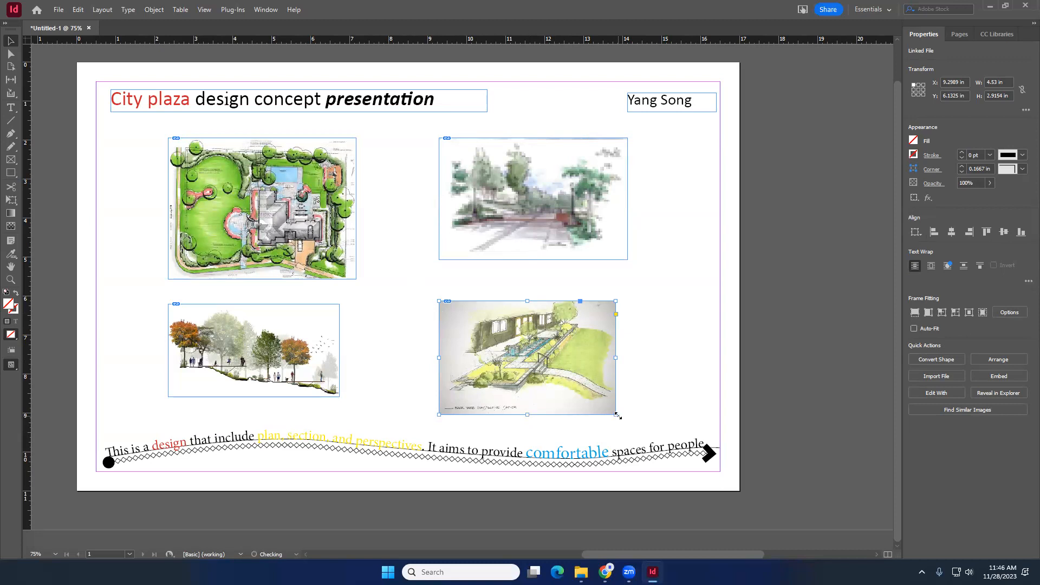
left_click_drag(617, 415, 560, 356)
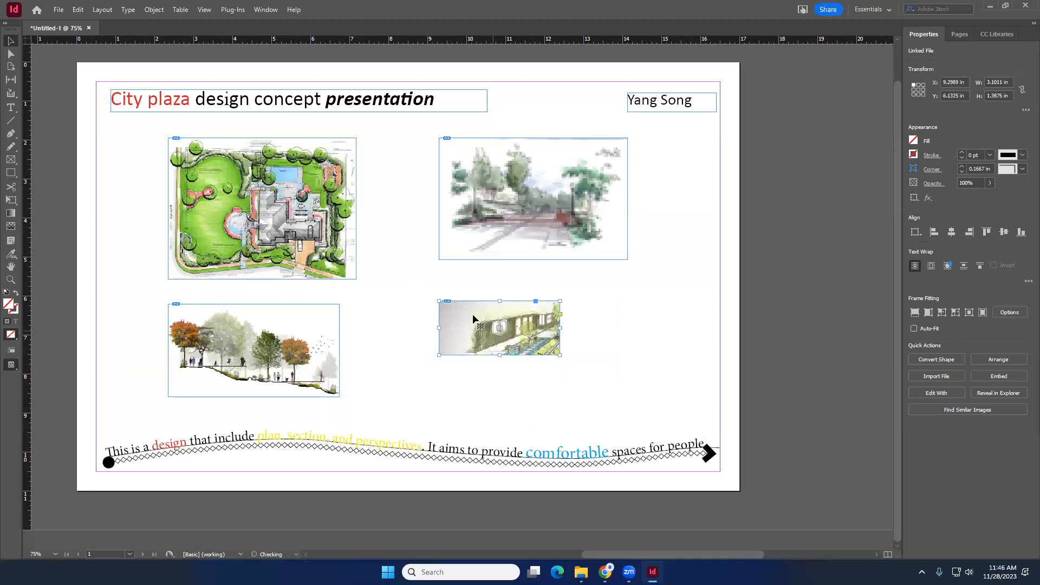
left_click_drag(436, 299, 482, 304)
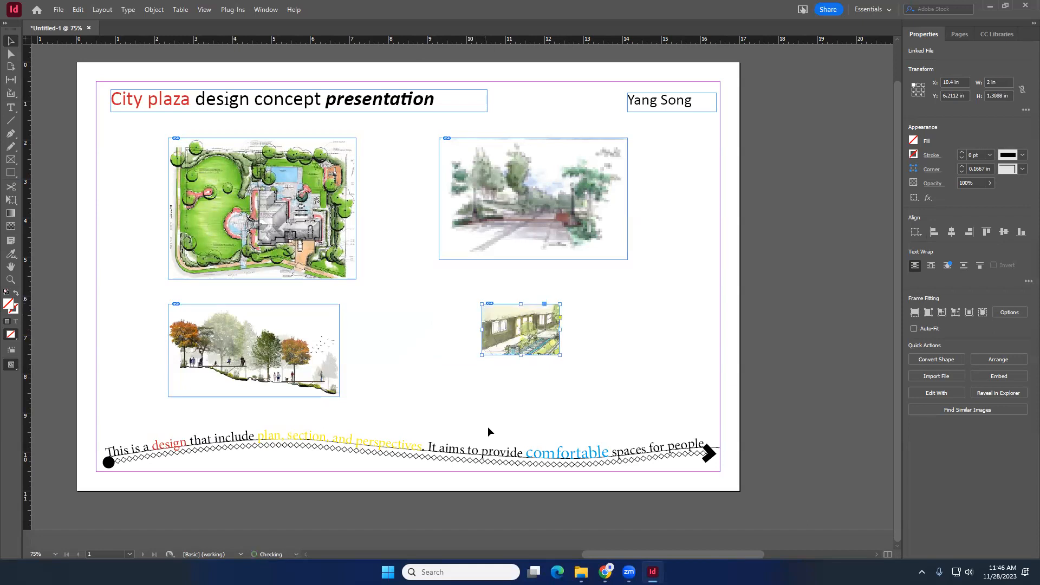
left_click_drag(535, 326, 591, 391)
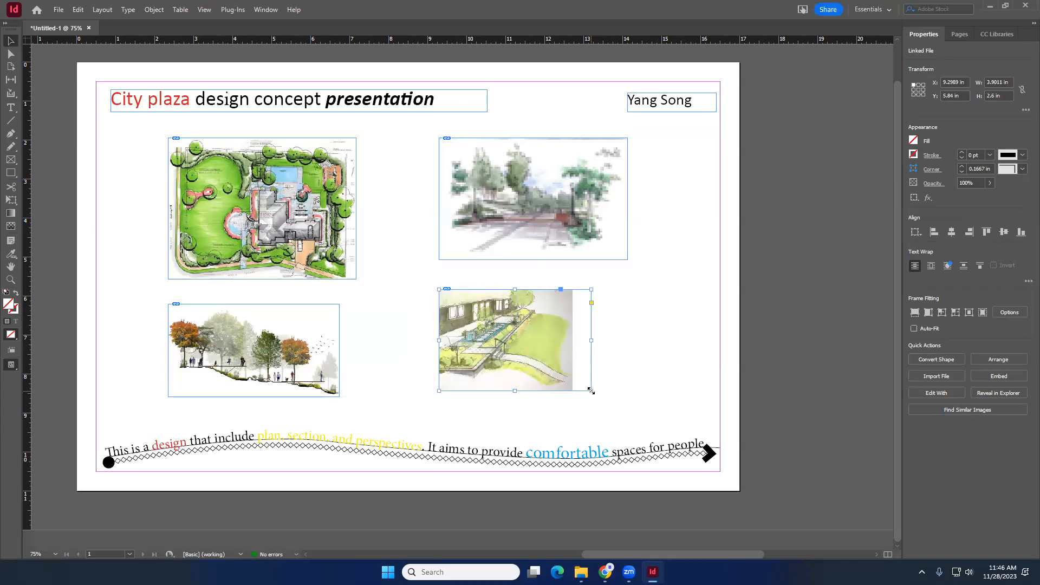
left_click_drag(591, 391, 619, 412)
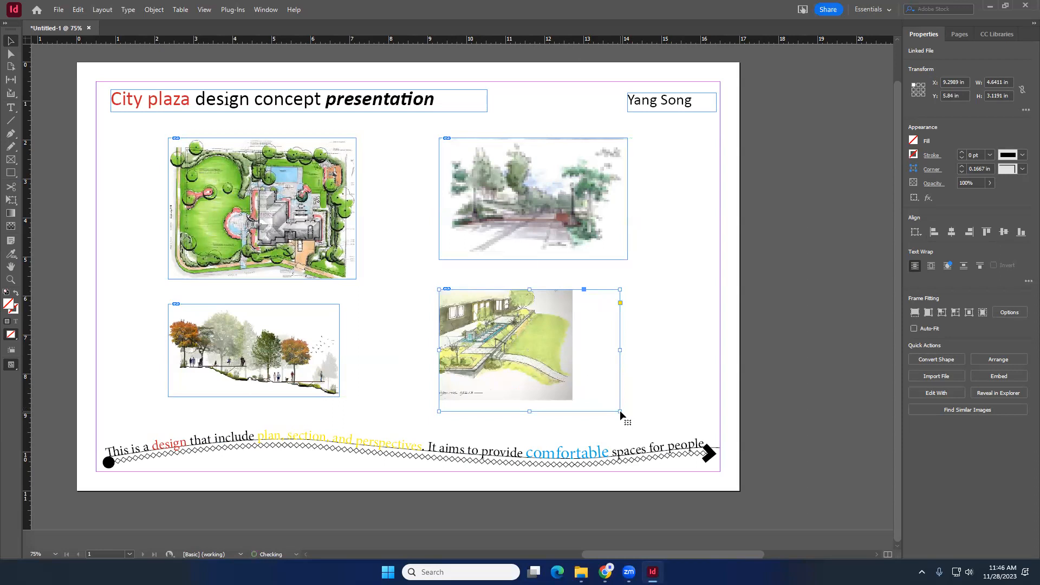
- Enlarge the section image's frame and scale the image to fill it, about 5.28 × 2.91 in
left_click(274, 360)
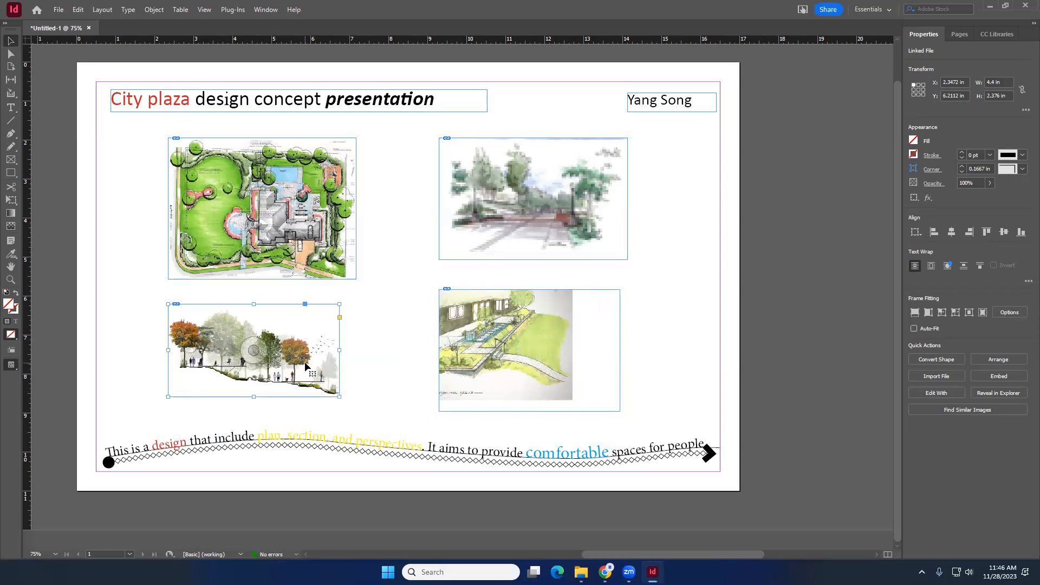
left_click_drag(340, 397, 374, 413)
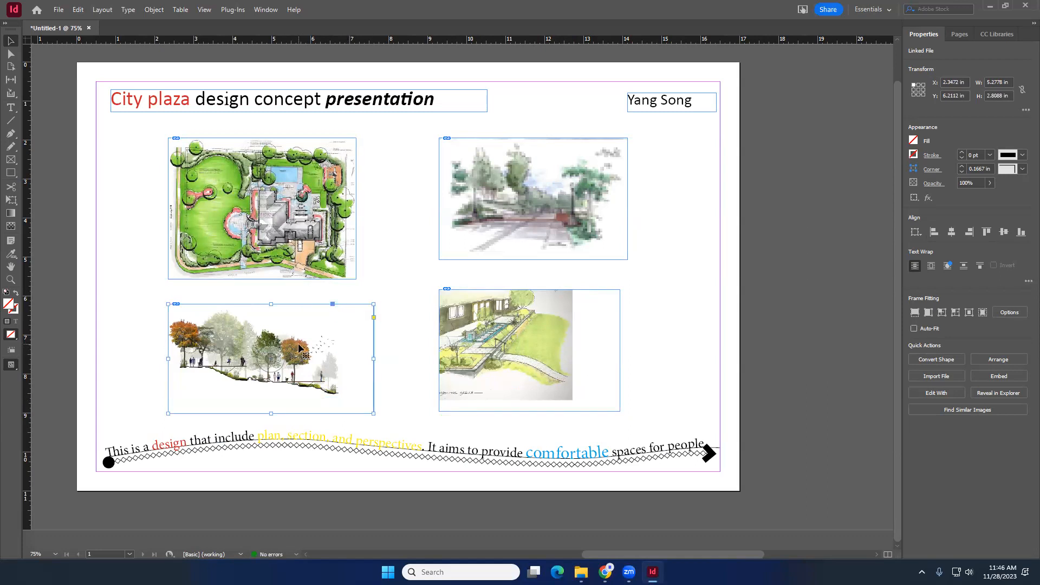
double_click(299, 346)
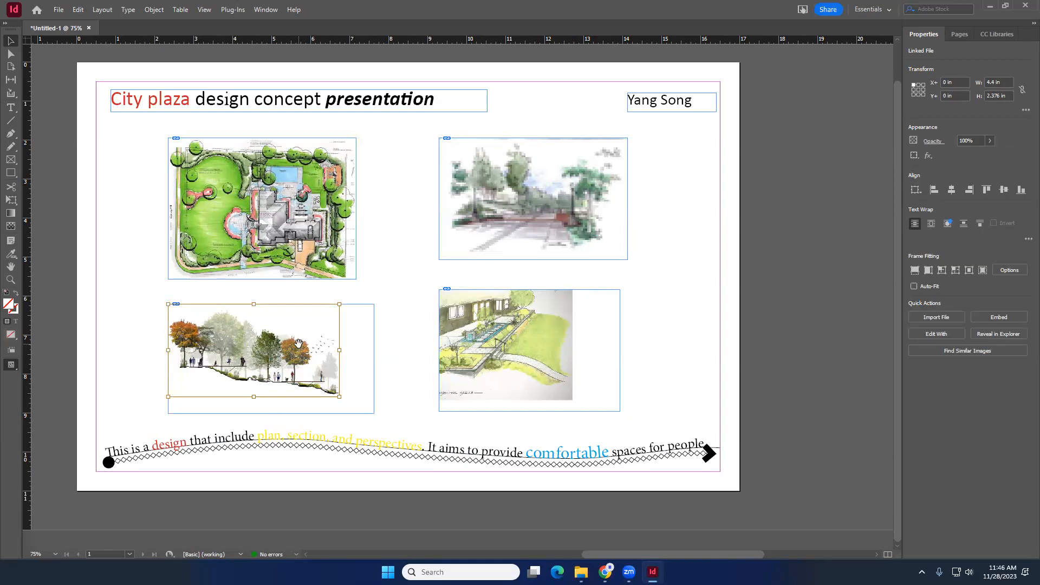
left_click_drag(339, 396, 375, 416)
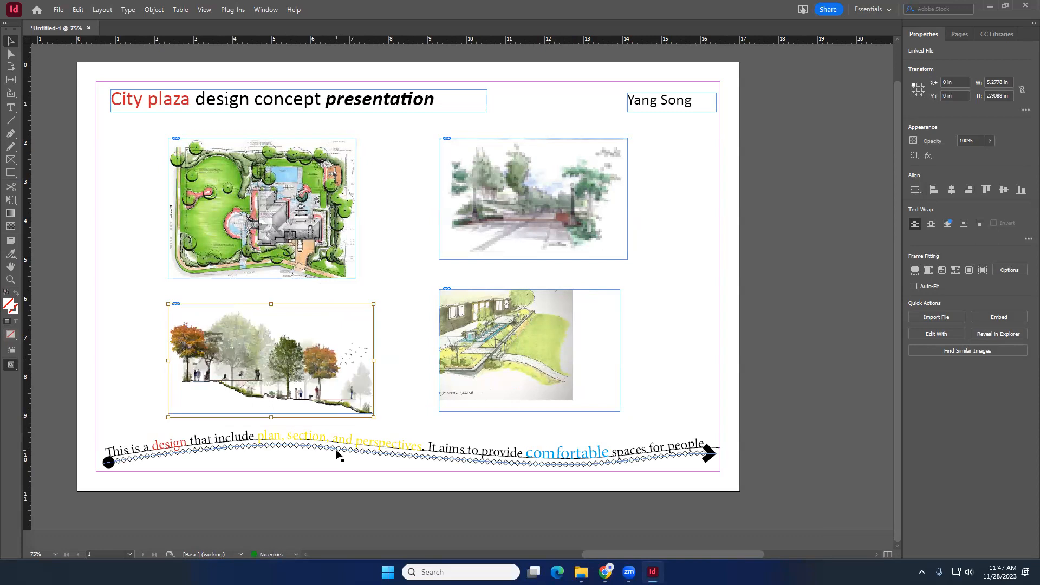
- Shrink the section image to about 4.55 × 2.59 in and reposition it beneath the plan
left_click(381, 350)
mouse_move(335, 354)
left_mouse_down()
mouse_move(346, 352)
mouse_move(326, 351)
left_mouse_up()
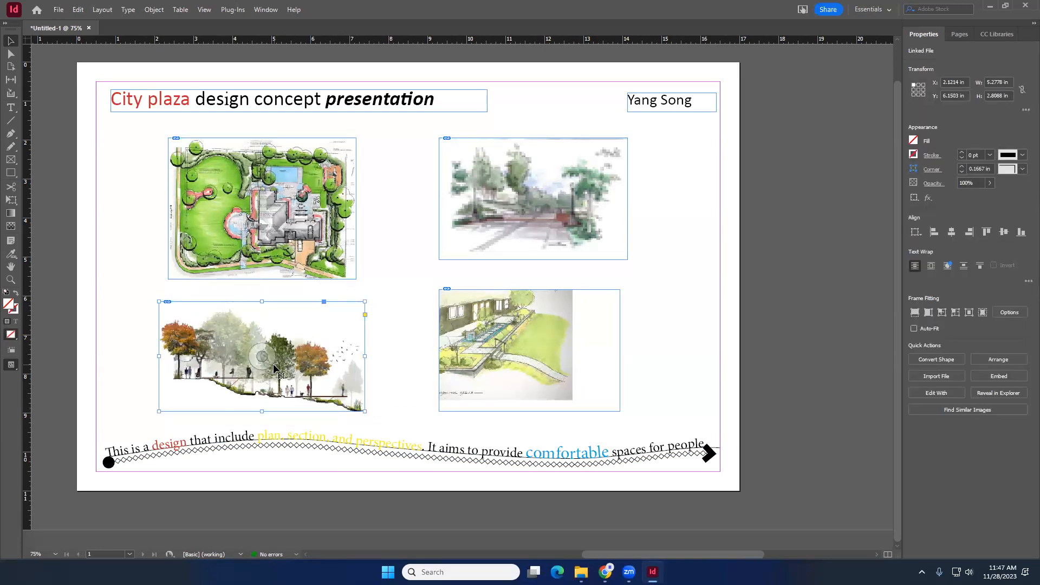
left_click(262, 356)
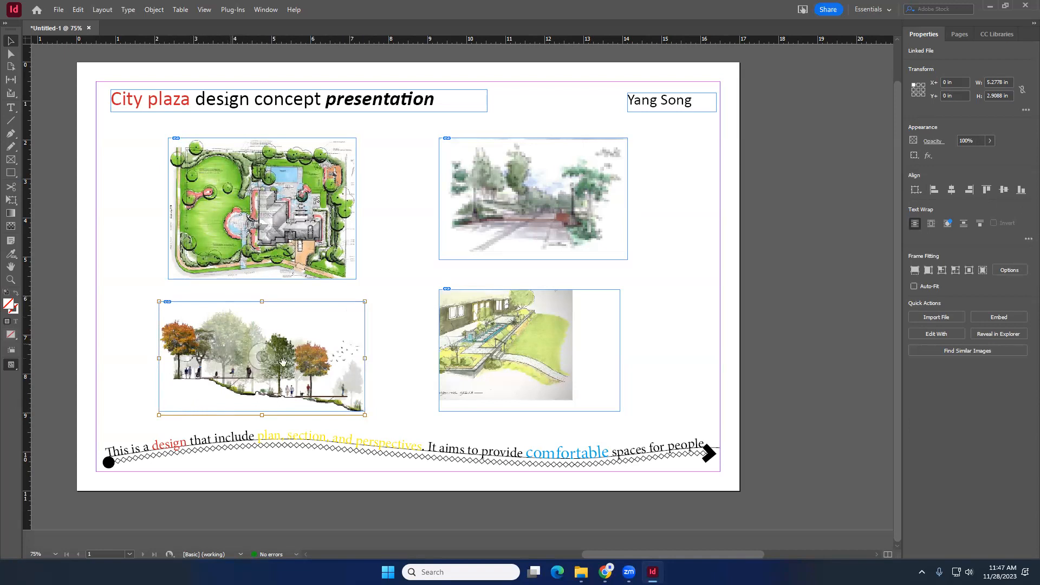
left_click_drag(365, 415, 336, 398)
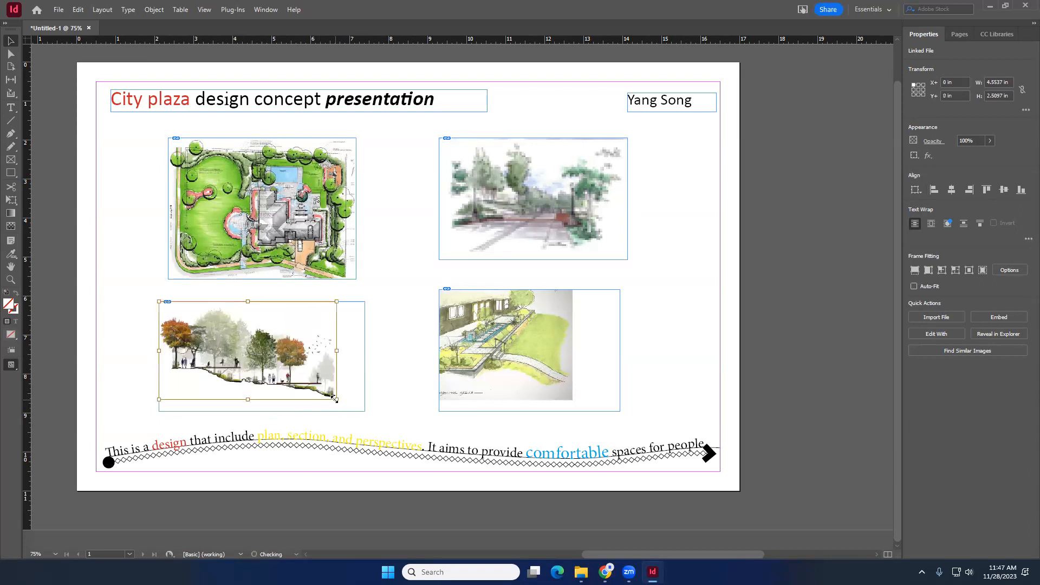
left_click(395, 316)
left_click(318, 359)
left_click_drag(337, 400, 341, 398)
left_click_drag(290, 349, 307, 349)
- Shrink the plan image from its upper-left corner
left_click(304, 216)
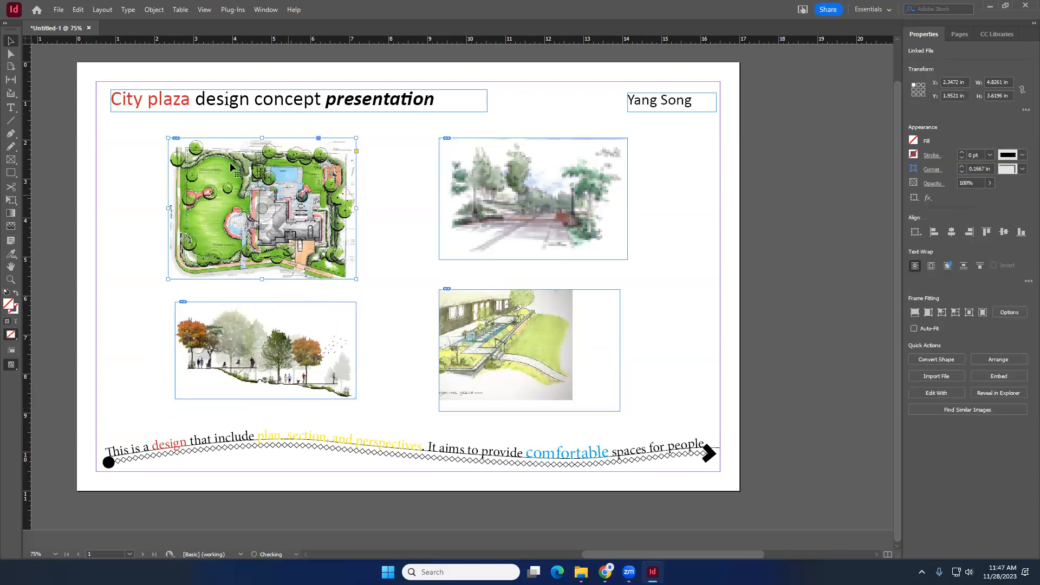
left_click_drag(167, 137, 199, 154)
left_click(174, 139)
left_click_drag(281, 215, 282, 215)
- Resize the upper-right perspective image and reposition both perspective images on the right side
left_click(503, 198)
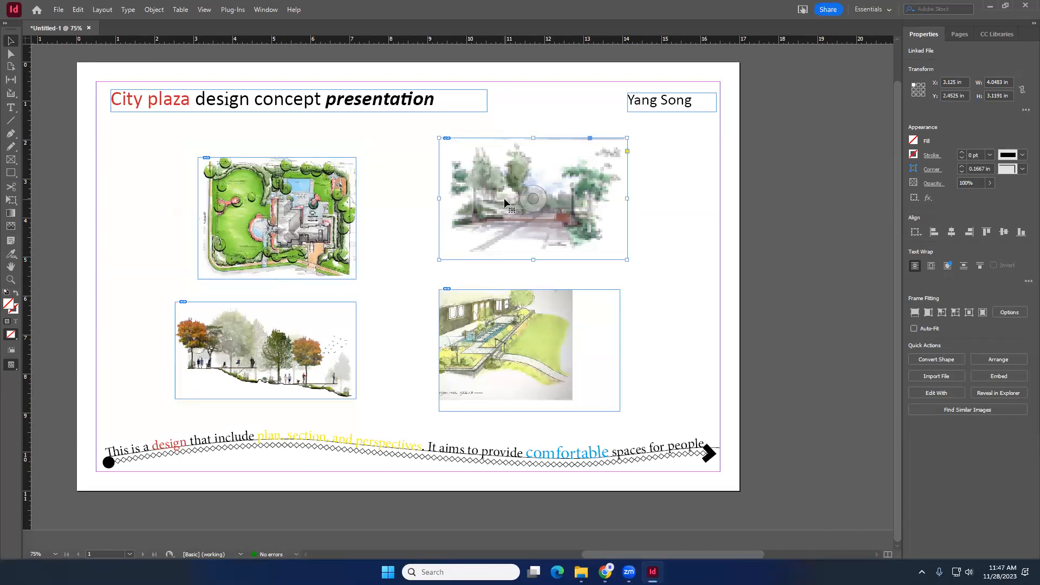
double_click(598, 152)
left_click_drag(626, 151, 603, 151)
left_click(631, 174)
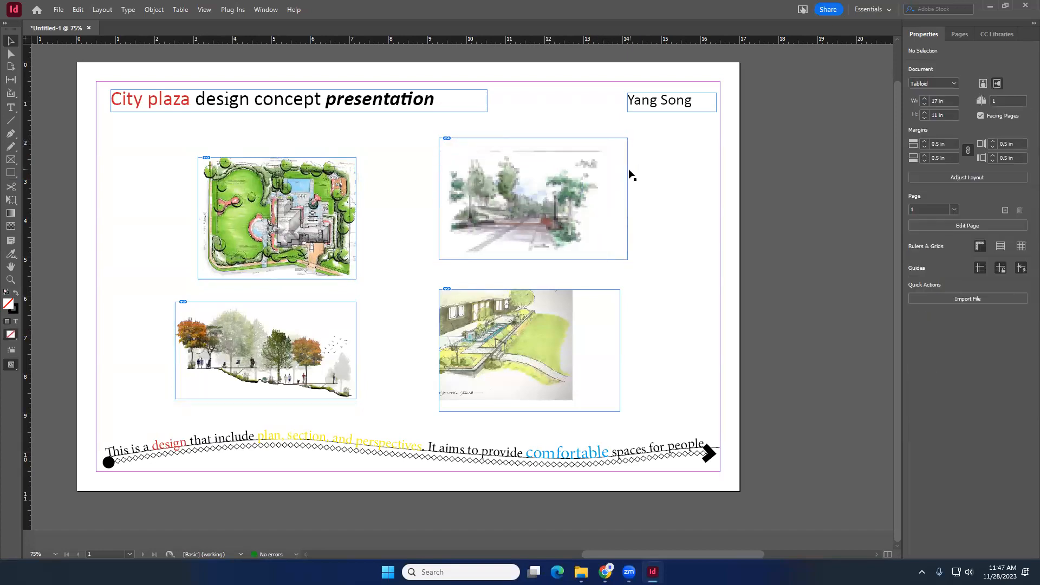
double_click(626, 152)
left_click_drag(603, 151, 602, 153)
left_click(615, 198)
left_click_drag(574, 206, 563, 224)
mouse_move(547, 320)
left_mouse_down()
mouse_move(528, 349)
mouse_move(531, 329)
mouse_move(518, 344)
left_mouse_up()
left_click(388, 330)
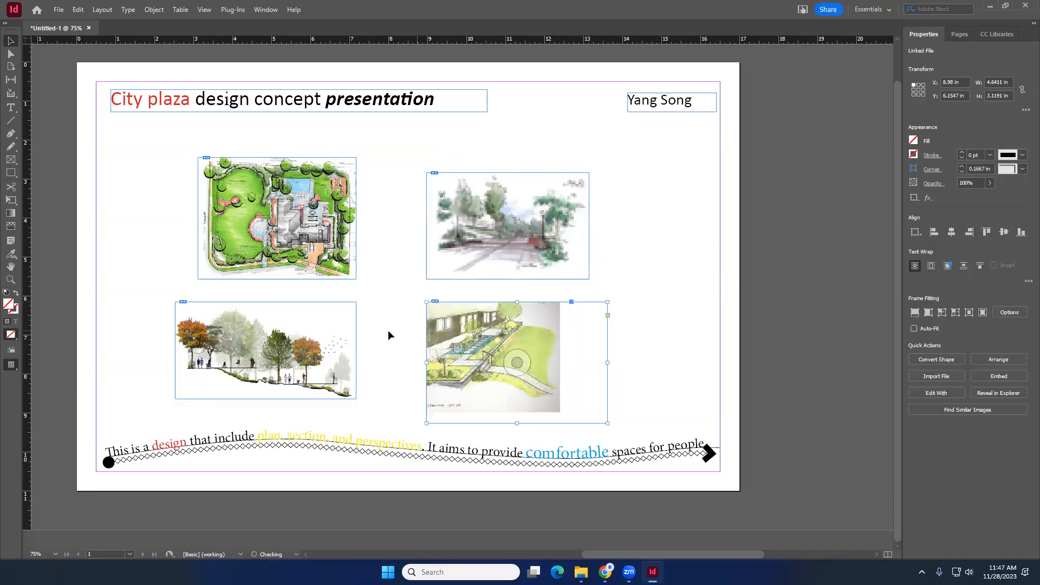
- Select all four images and shift the layout right and up on the board
left_click_drag(660, 349, 344, 215)
left_click_drag(385, 331, 288, 220)
left_click_drag(305, 231, 320, 232)
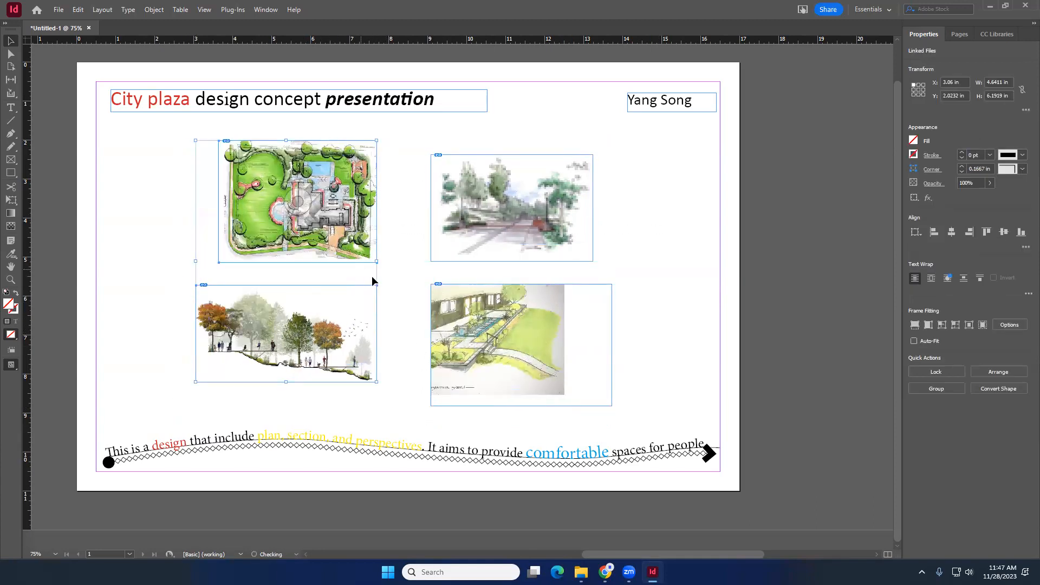
left_click(403, 278)
- Move the section and lower-right perspective images slightly down
left_click_drag(626, 348, 351, 339)
left_click(414, 269)
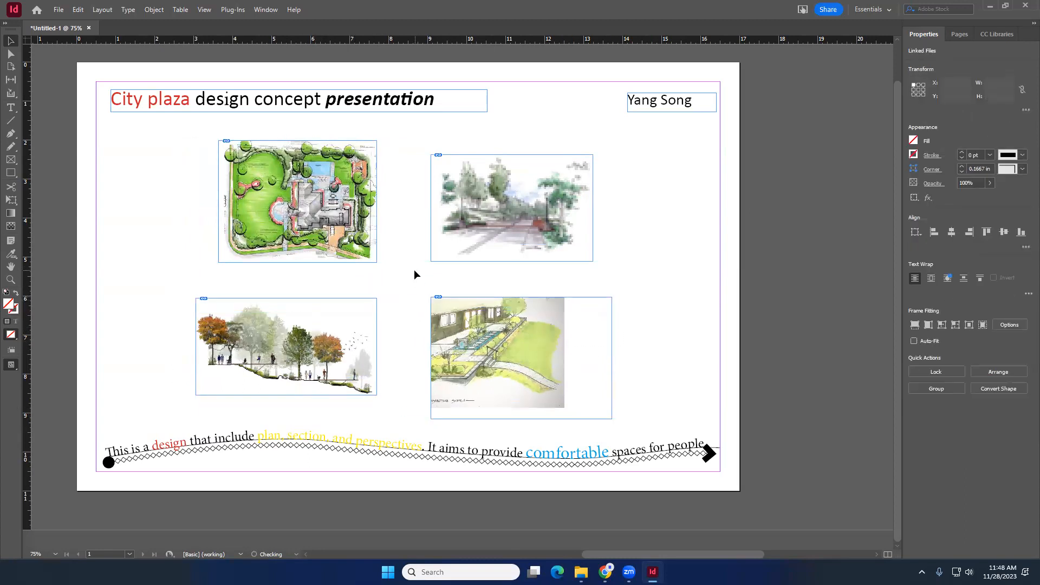
left_click(501, 233)
left_click(460, 276)
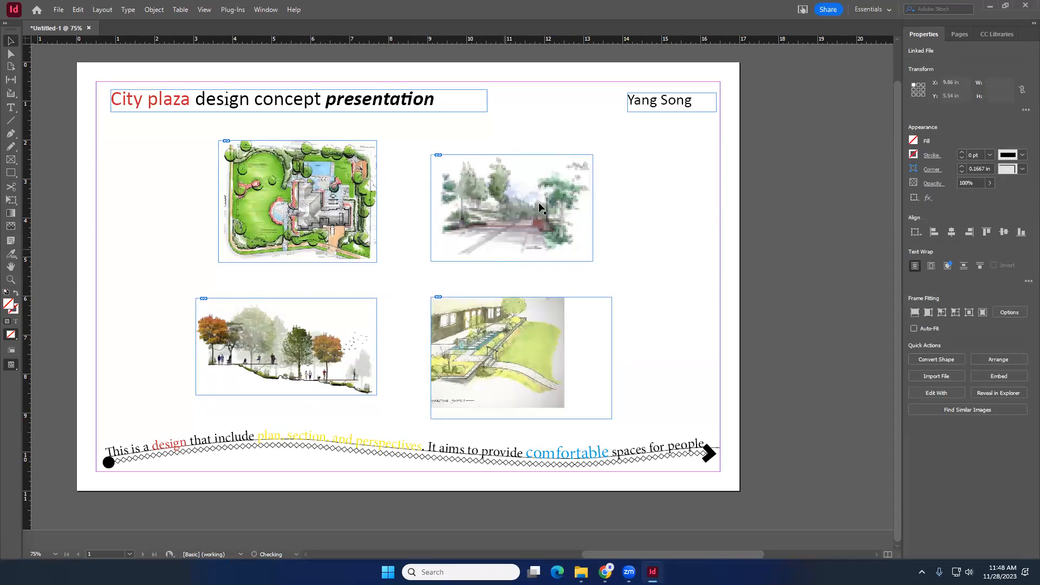
- Adjust the lower-right perspective image within its frame and trim the frame's bottom edge to fit
left_click_drag(477, 330, 518, 350)
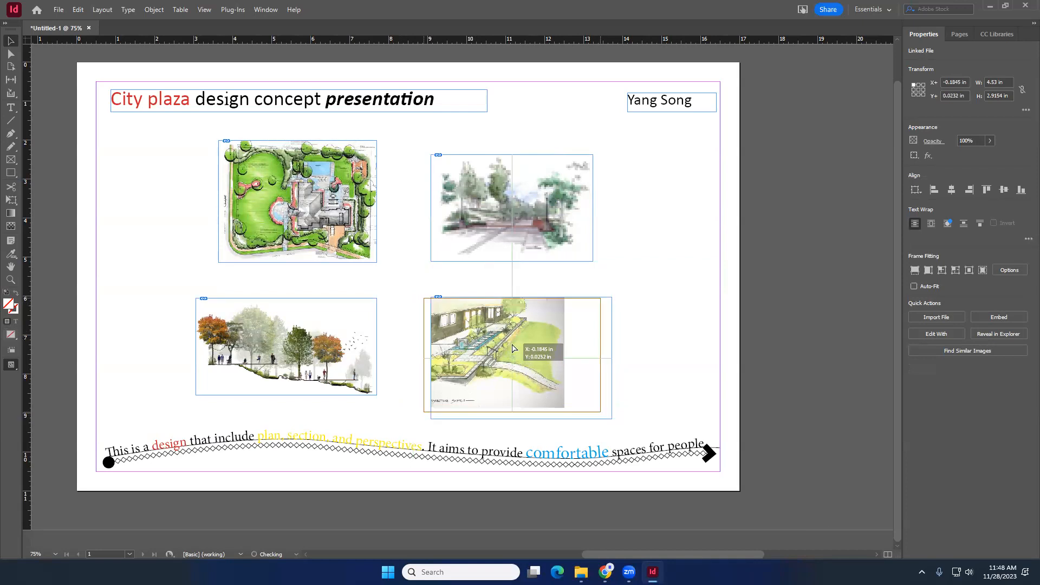
left_click(609, 357)
left_click_drag(614, 358, 596, 358)
left_click_drag(514, 418, 514, 403)
- Open the plan image's original file for editing with Edit Original
left_click(366, 216)
right_click(356, 208)
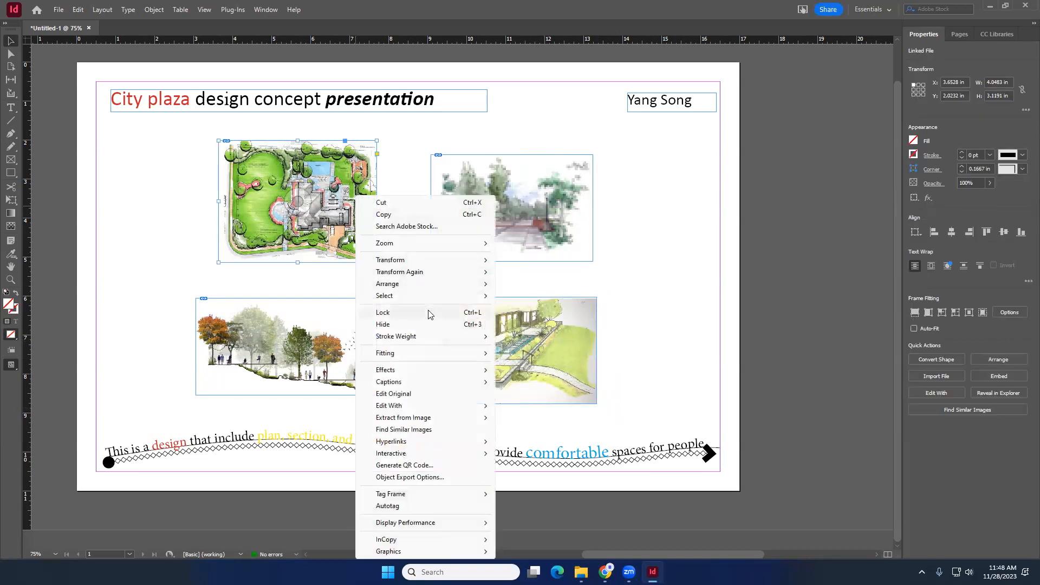
mouse_move(434, 412)
left_click(440, 394)
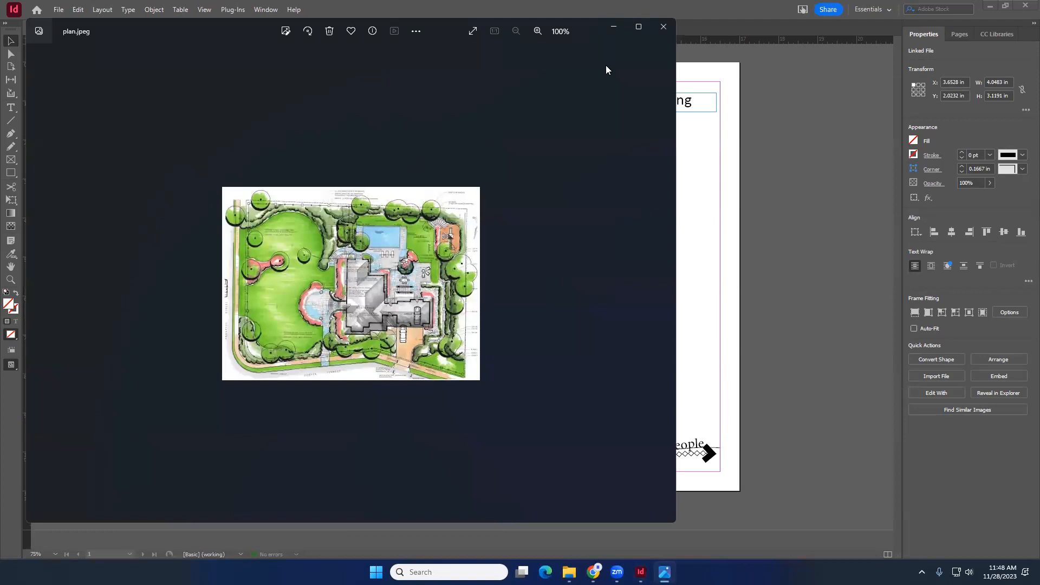
- Try to open the plan image in another application with Edit With
left_click(661, 28)
right_click(341, 190)
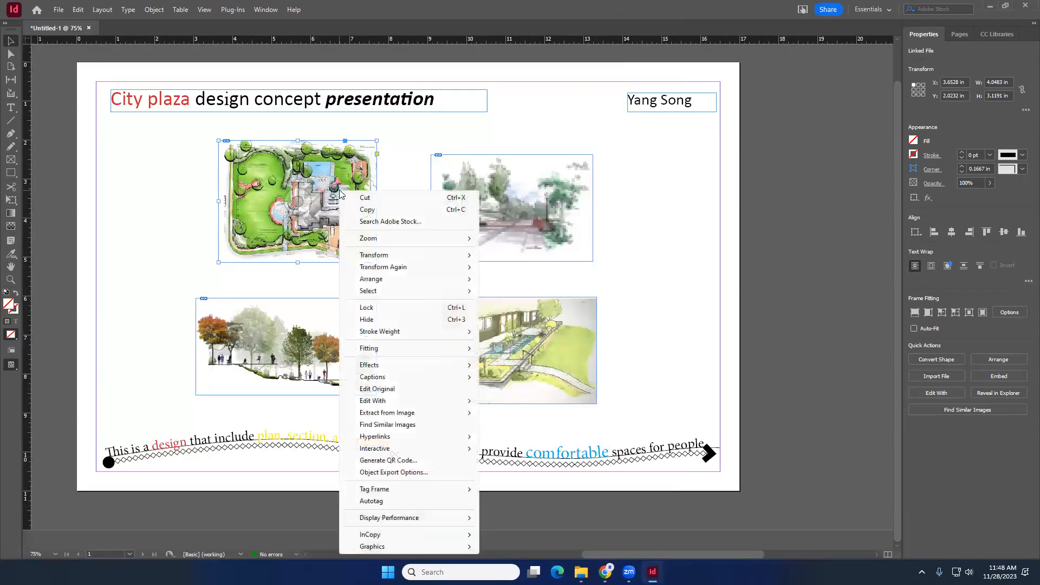
mouse_move(400, 412)
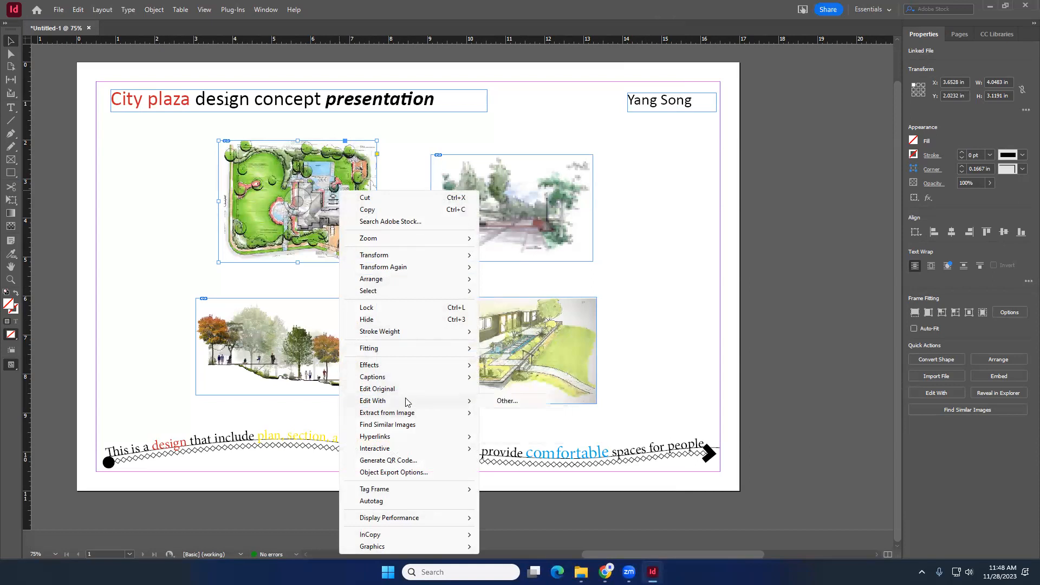
left_click(487, 402)
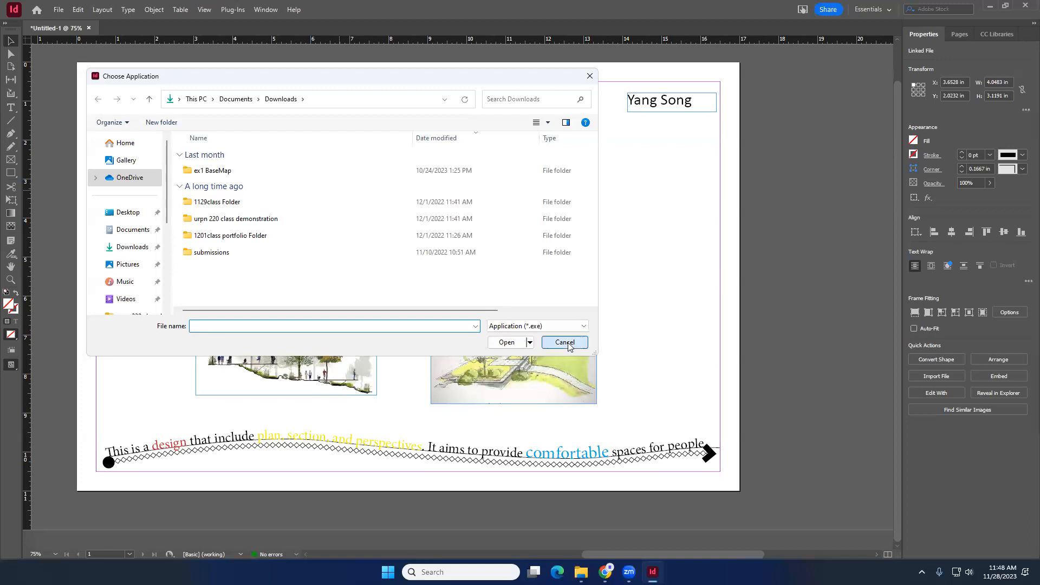
left_click(565, 342)
left_click(663, 274)
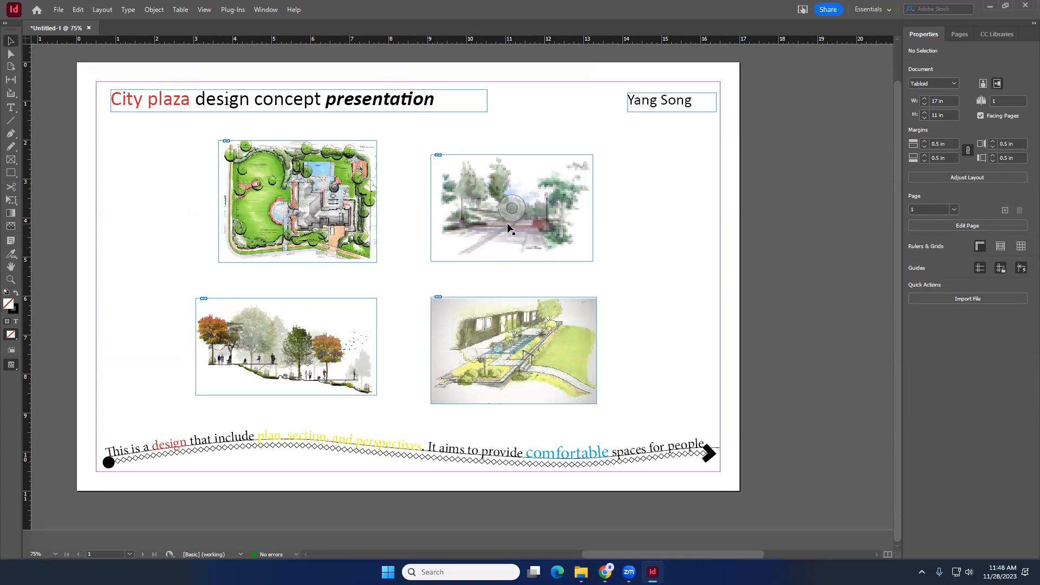
left_click(581, 572)
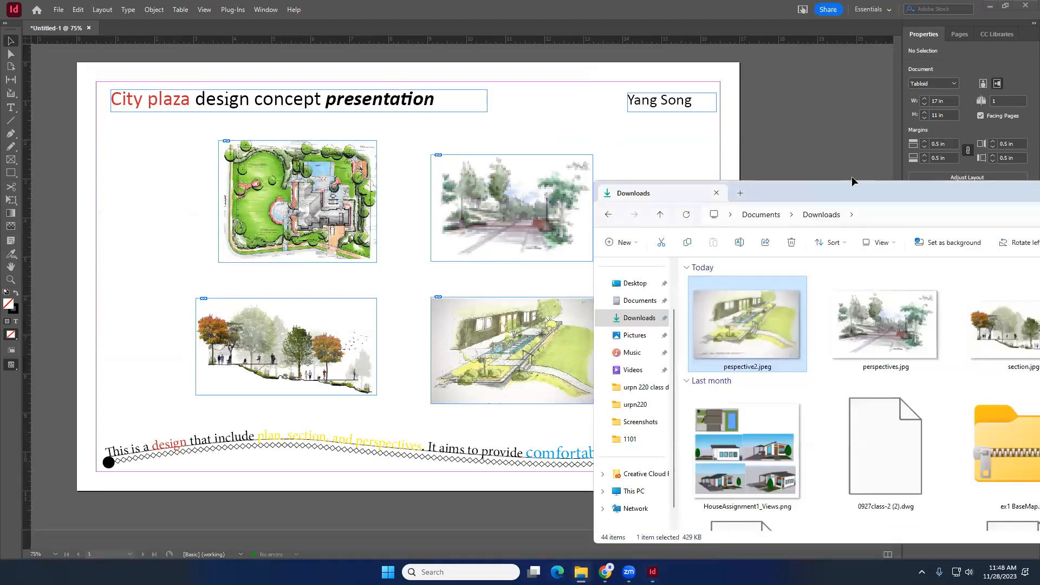
left_click_drag(852, 193, 850, 86)
left_click_drag(745, 216, 167, 208)
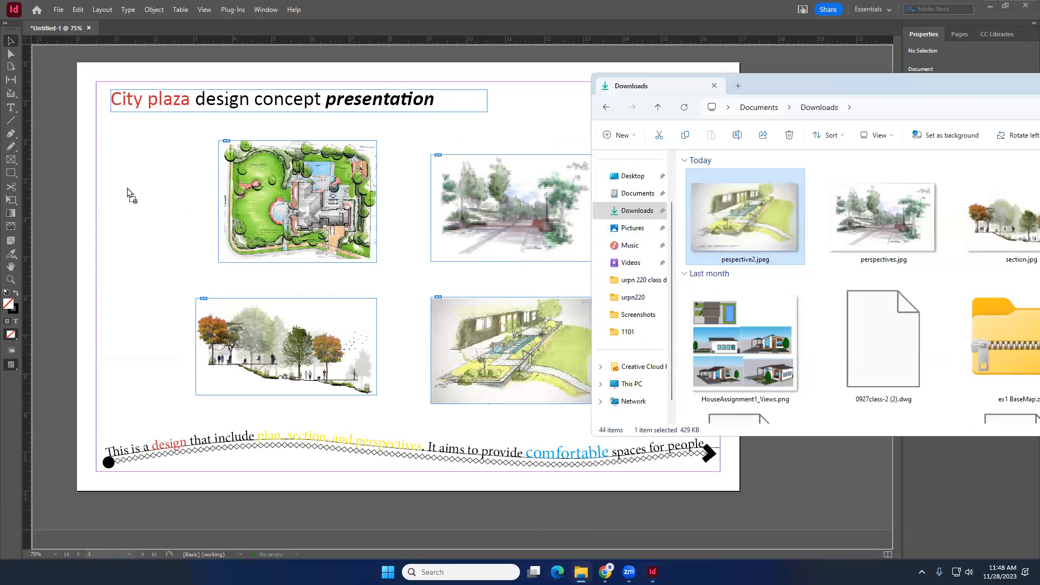
left_click_drag(119, 183, 118, 184)
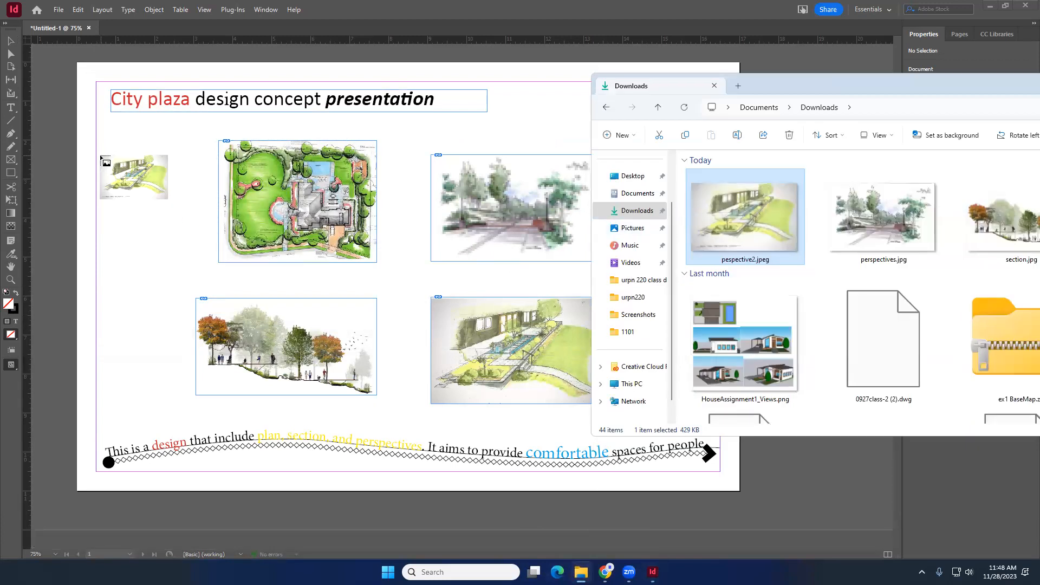
left_click_drag(96, 146, 166, 190)
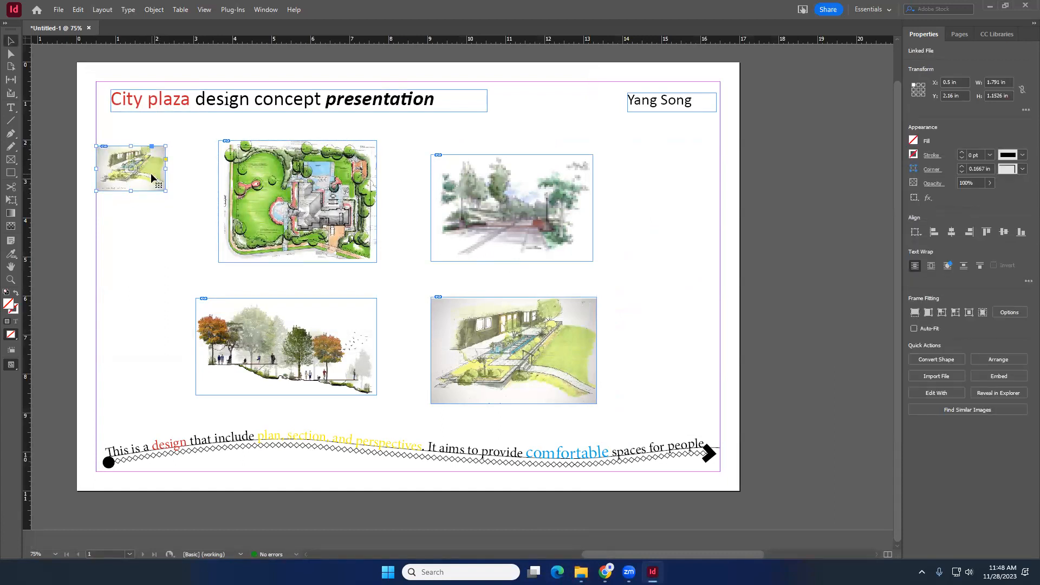
key("Delete")
- Switch to Photoshop by searching for it from the Windows search
left_click(295, 187)
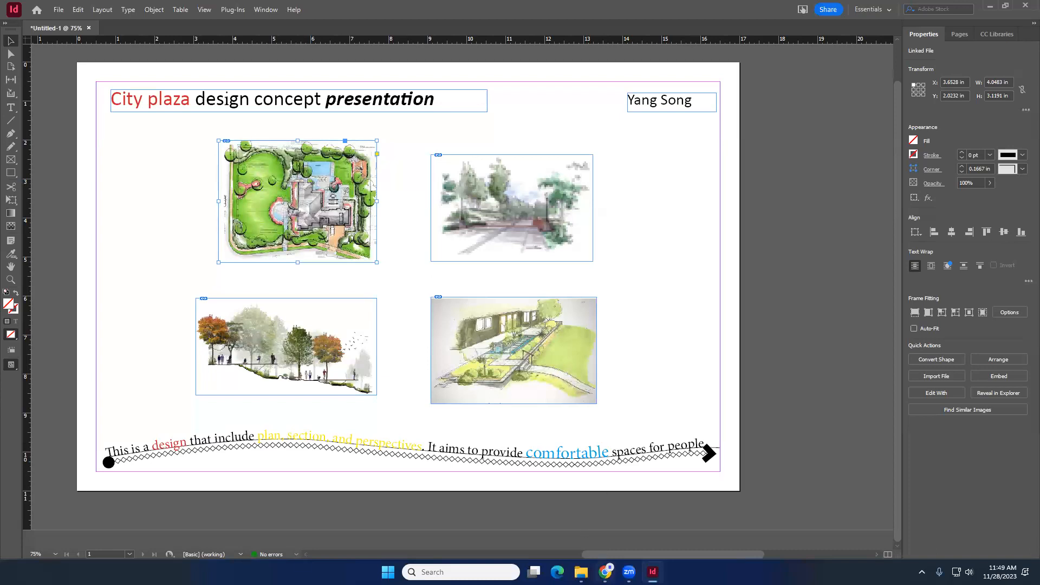
mouse_move(581, 572)
left_click(581, 525)
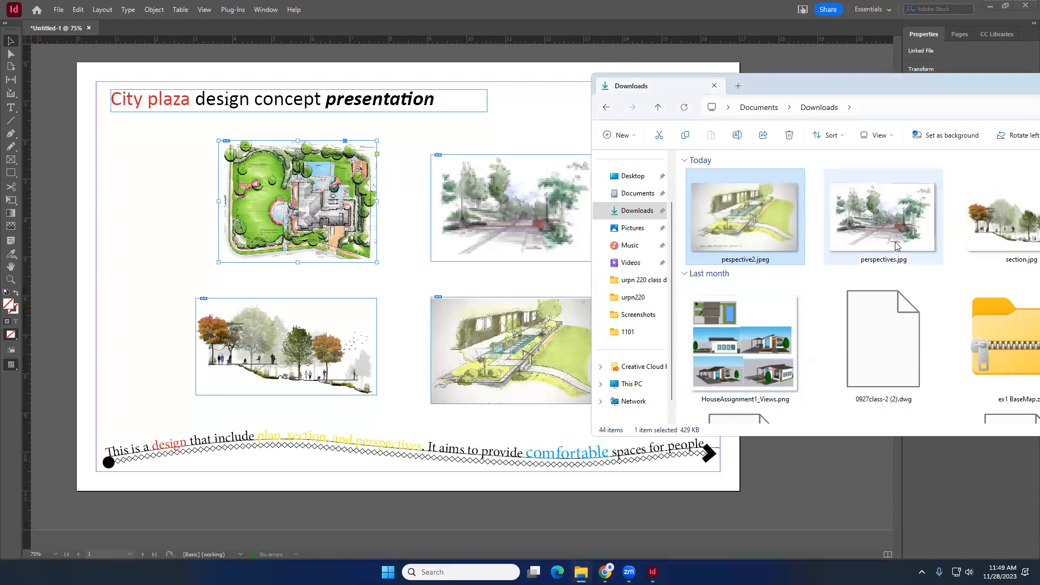
left_click_drag(900, 85, 784, 88)
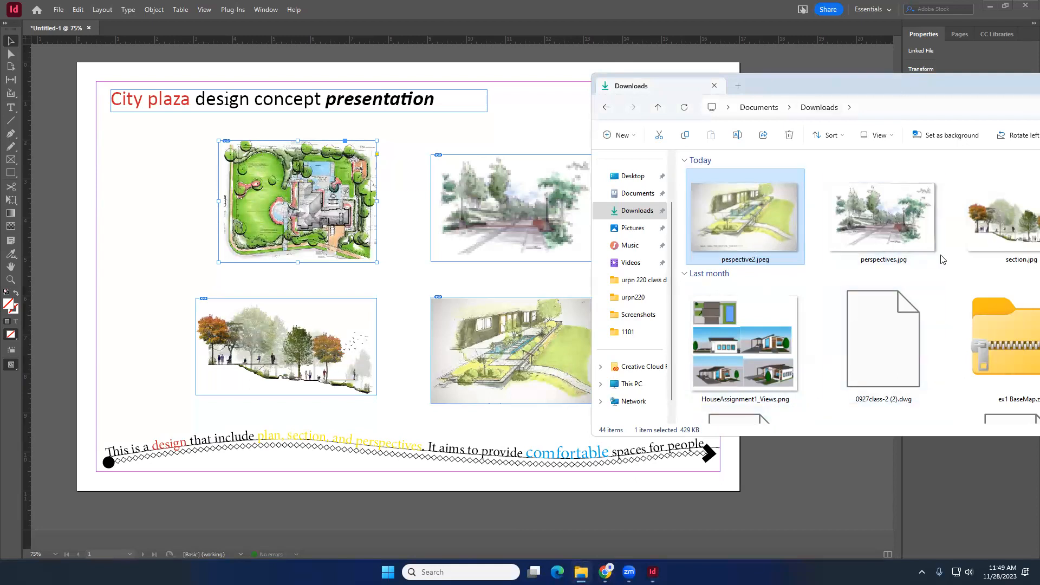
left_click_drag(927, 91, 840, 105)
left_click(958, 234)
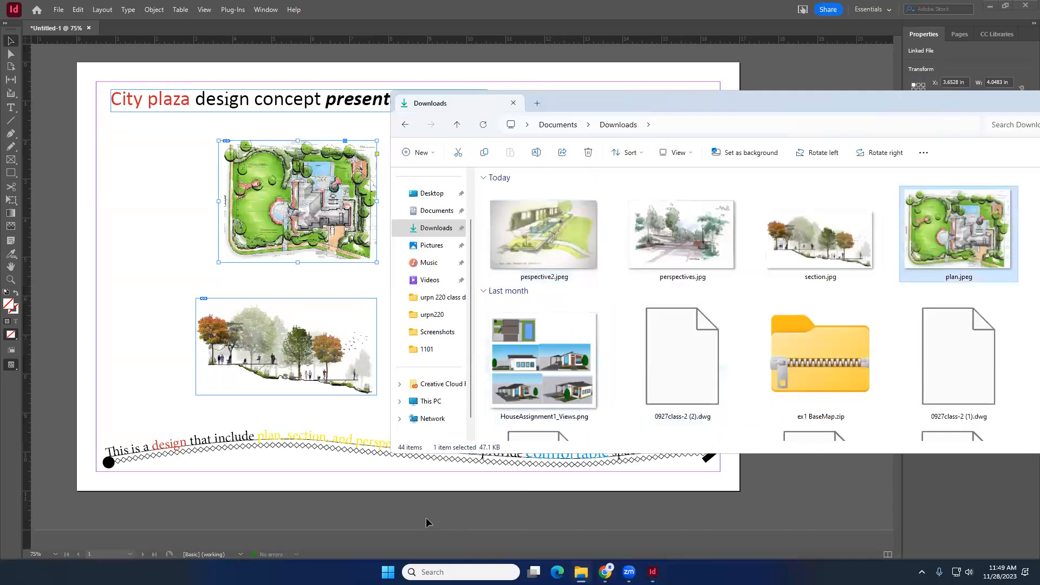
left_click(428, 572)
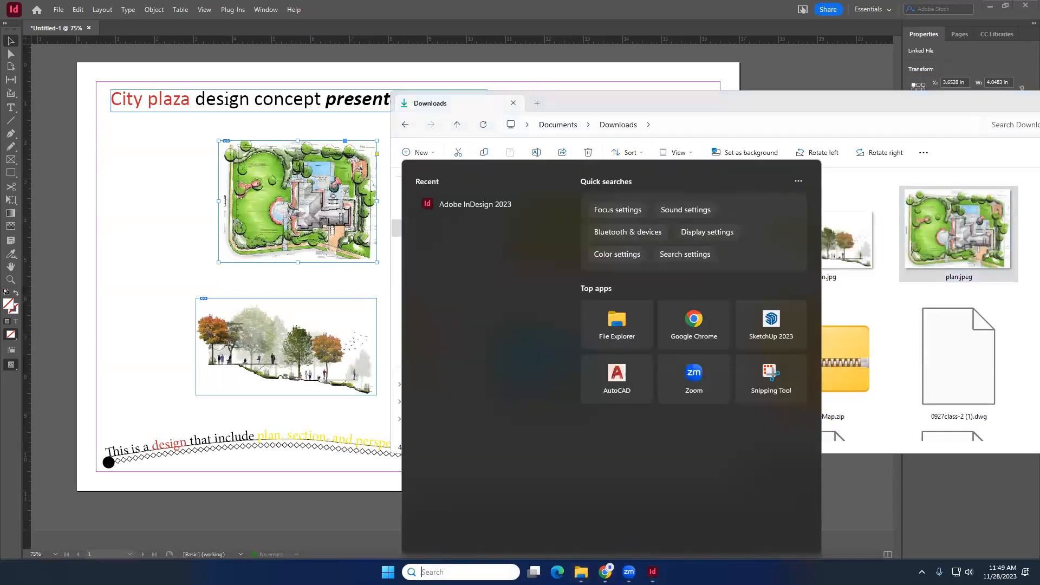
type("p")
key("BackSpace")
type("ph")
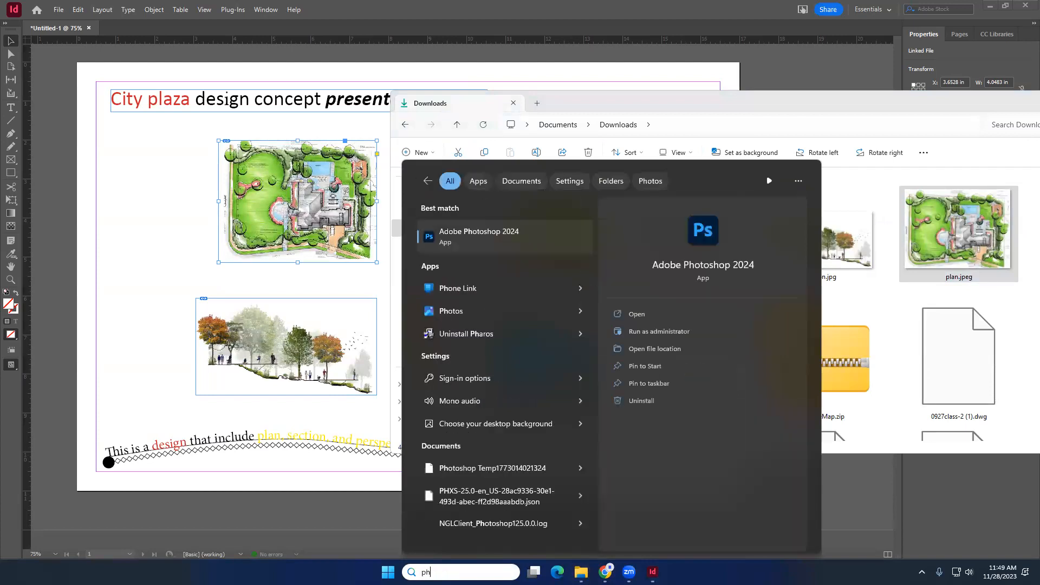
key("Escape")
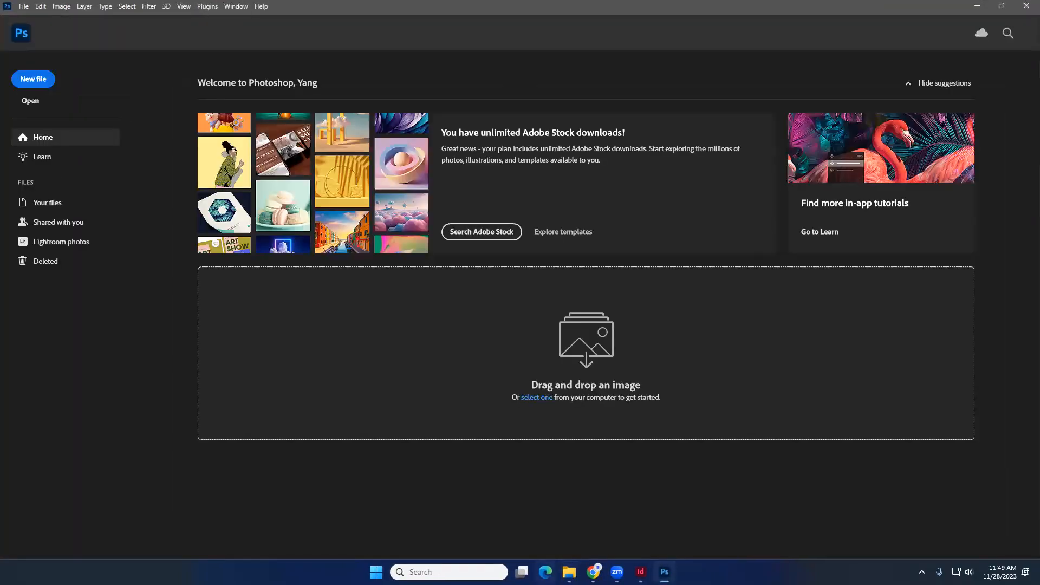
- Open plan.jpeg from the Downloads folder in Photoshop
left_click(569, 572)
left_click_drag(945, 255, 185, 319)
left_click(569, 572)
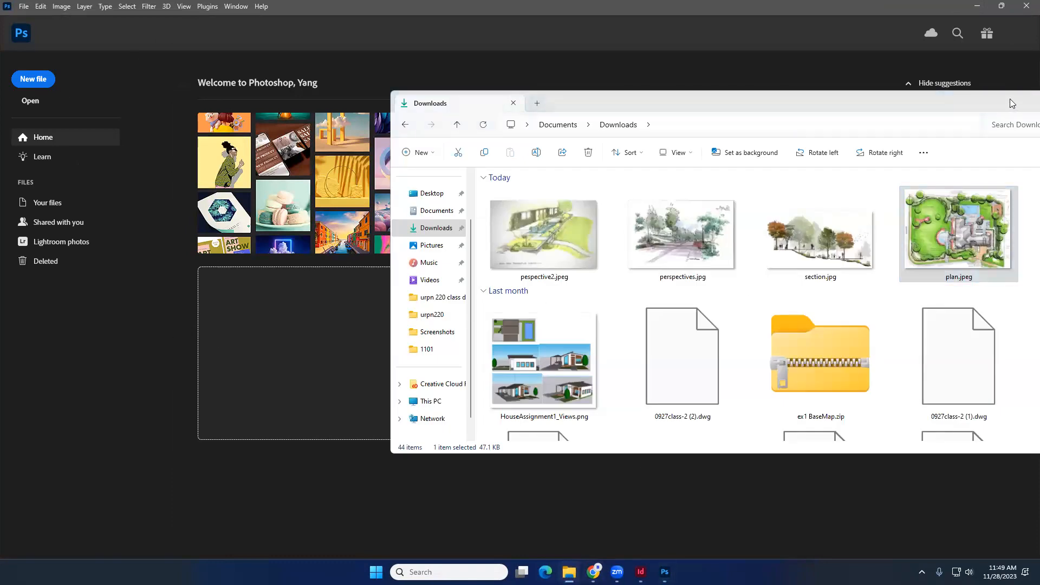
left_click_drag(468, 125, 316, 309)
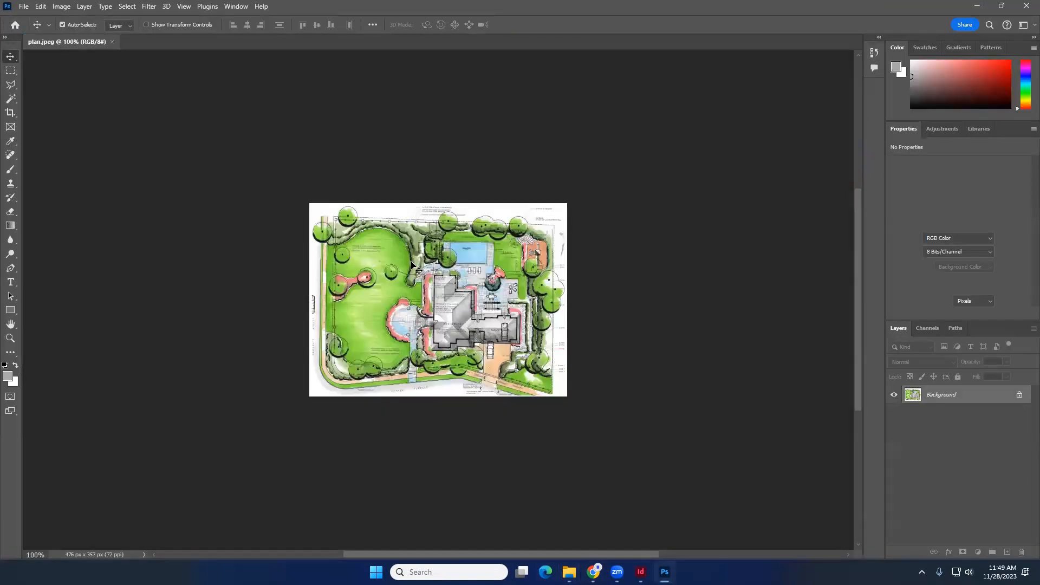
- Reduce the plan image's saturation to -56 with Hue/Saturation
left_click(72, 8)
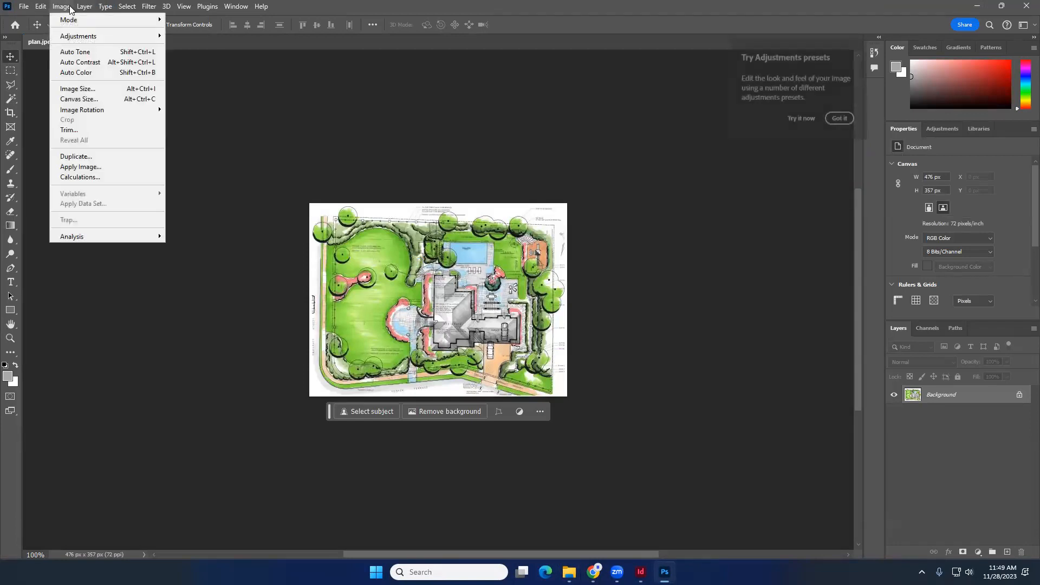
left_click(326, 156)
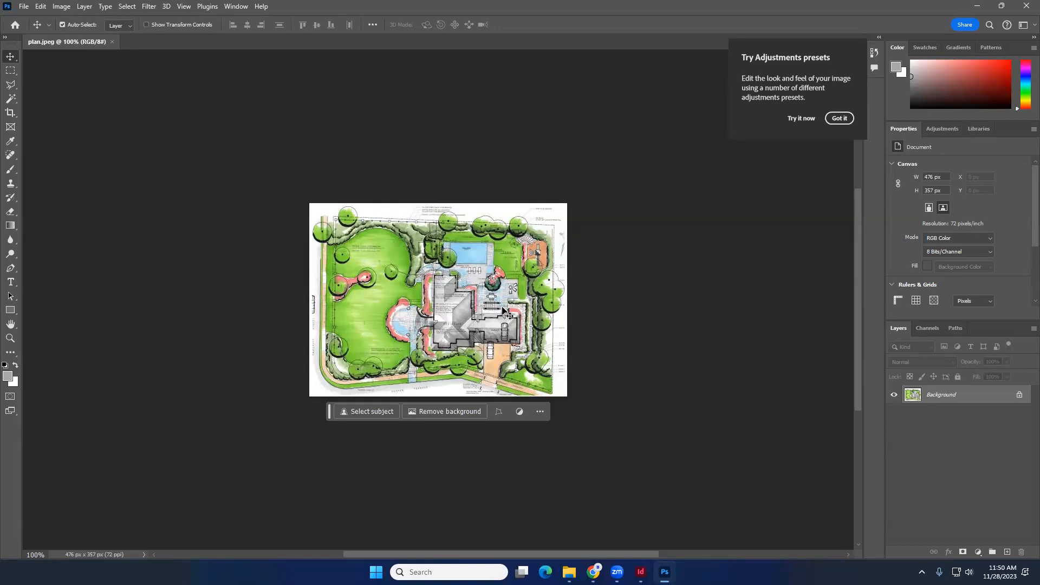
scroll(504, 313, "up", 3)
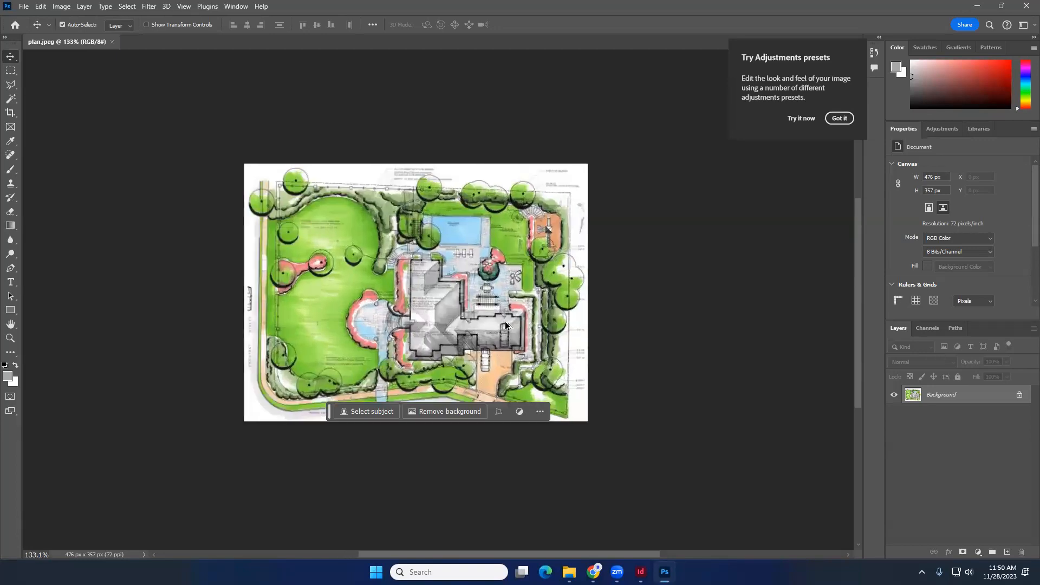
scroll(504, 321, "up", 1)
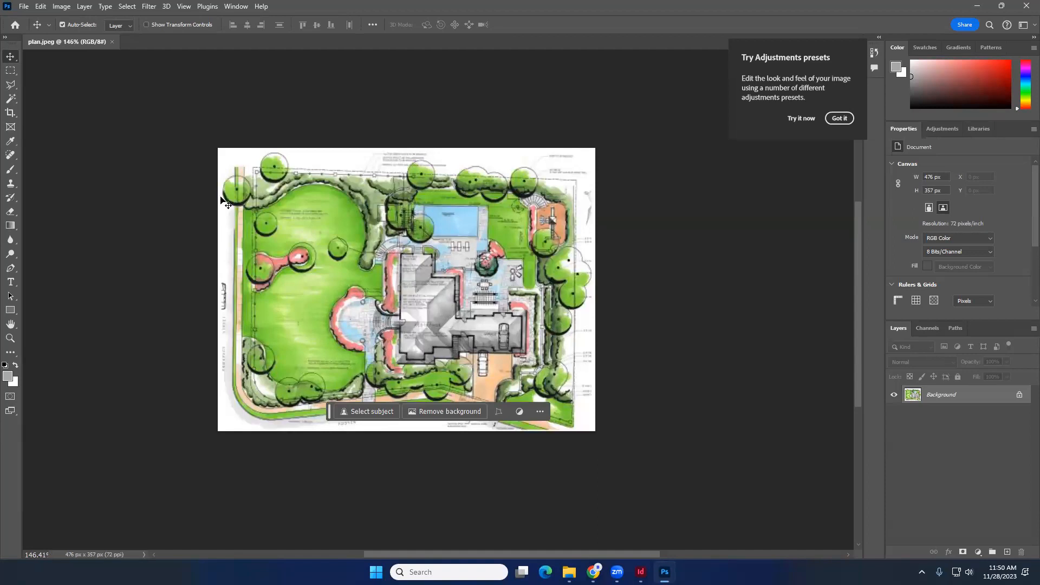
left_click(60, 6)
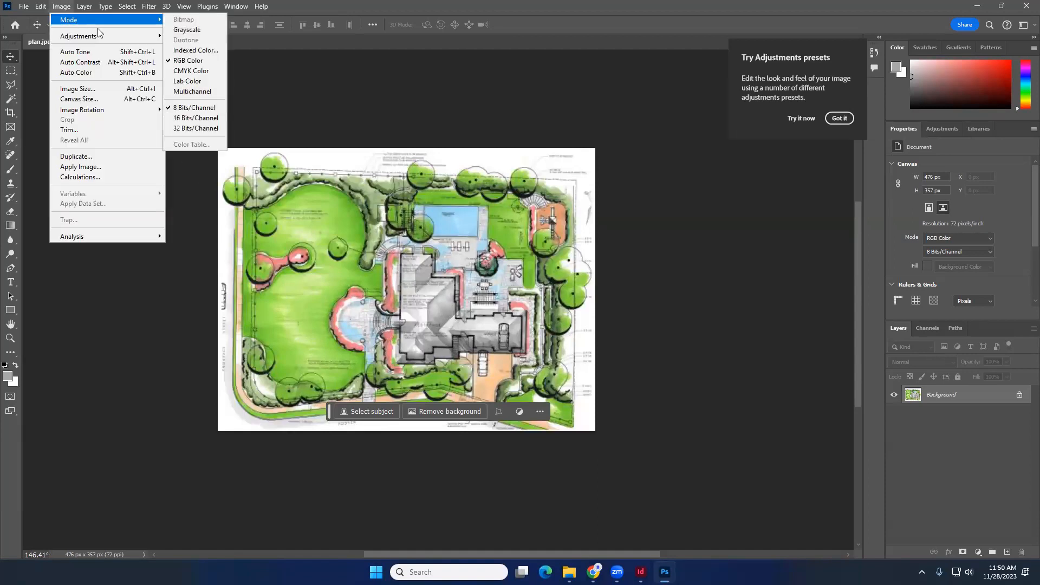
mouse_move(107, 39)
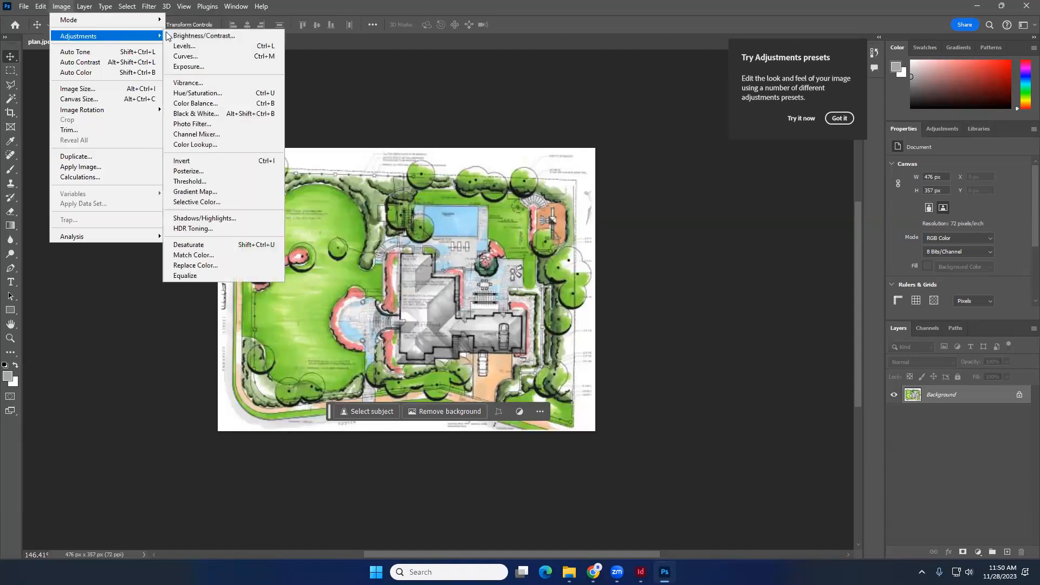
left_click(225, 99)
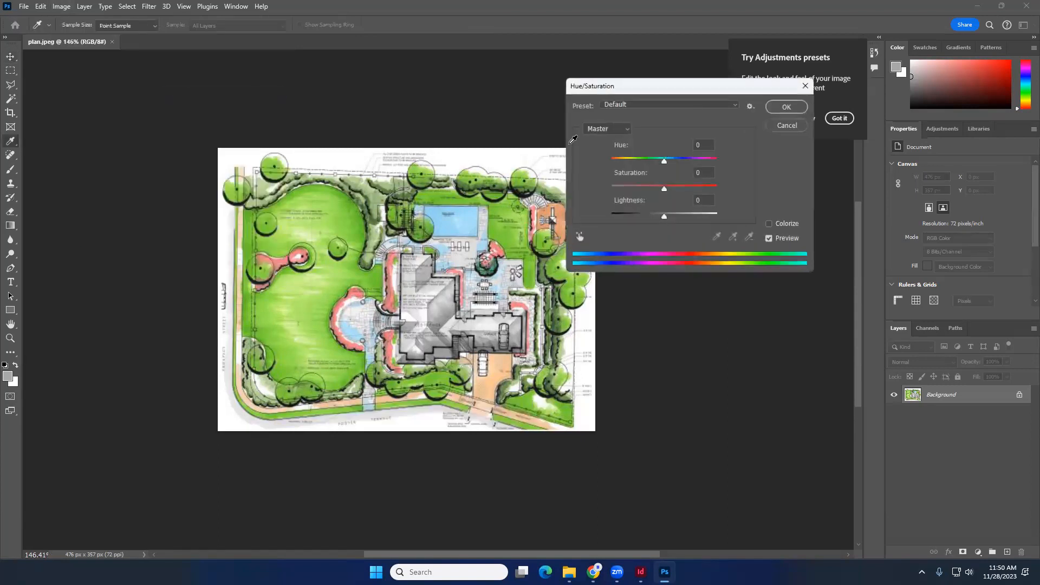
left_click_drag(664, 189, 636, 193)
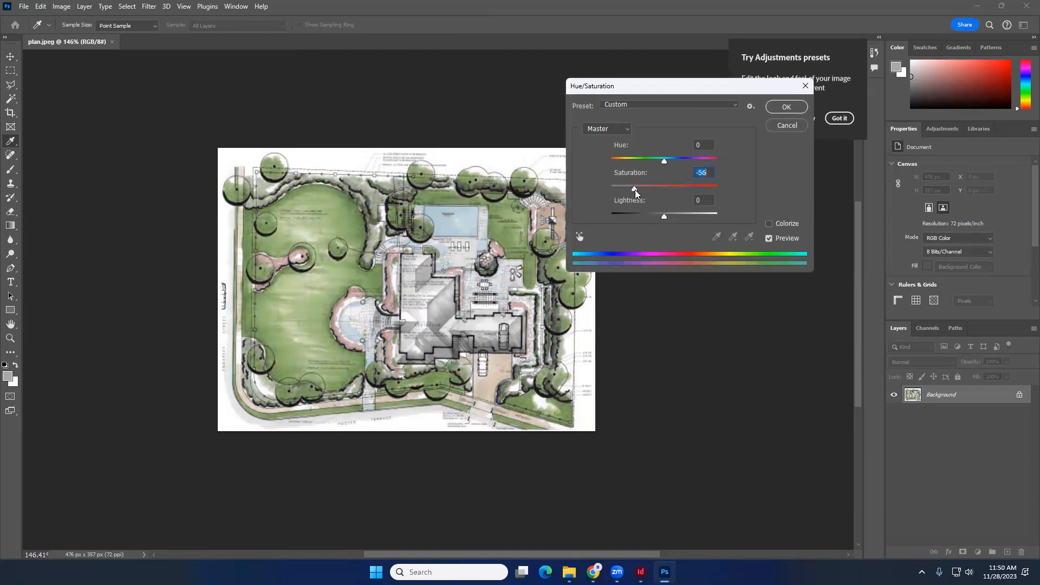
left_click(786, 108)
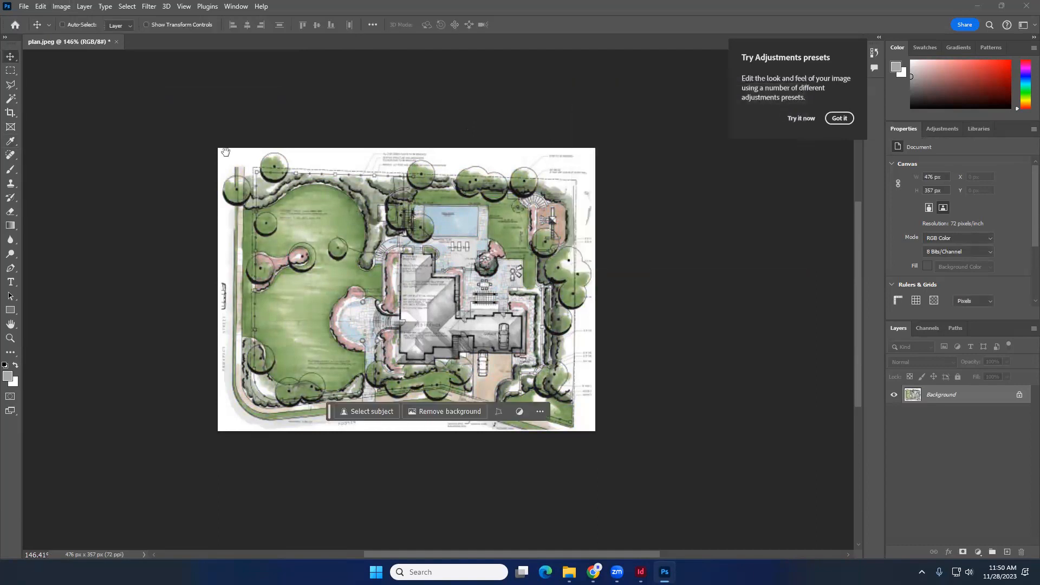
- Save the adjusted plan.jpeg, close it, and return to the InDesign board
key("ctrl+s")
left_click(572, 141)
left_click(112, 42)
left_click(978, 6)
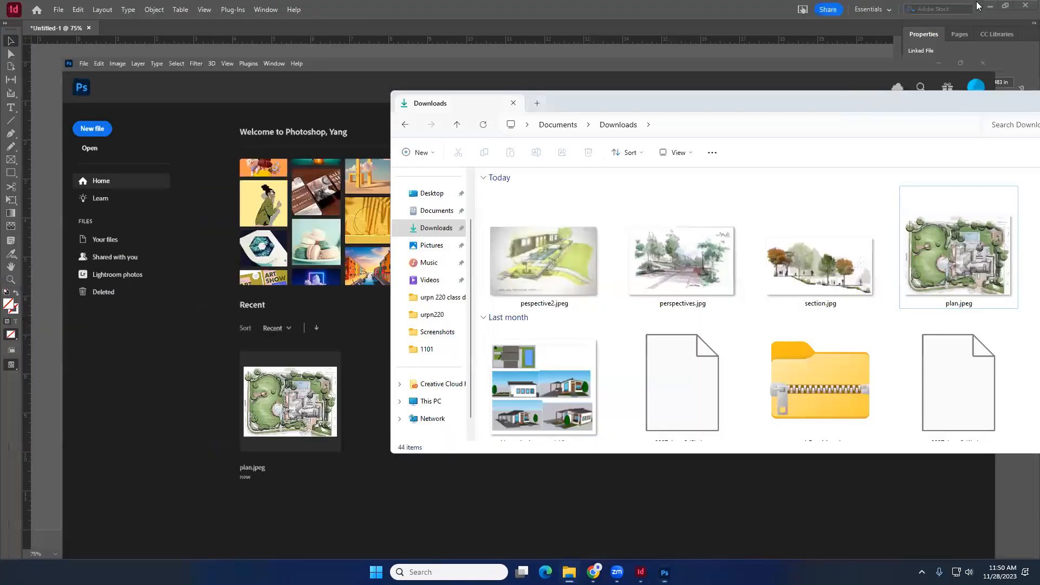
left_click(215, 253)
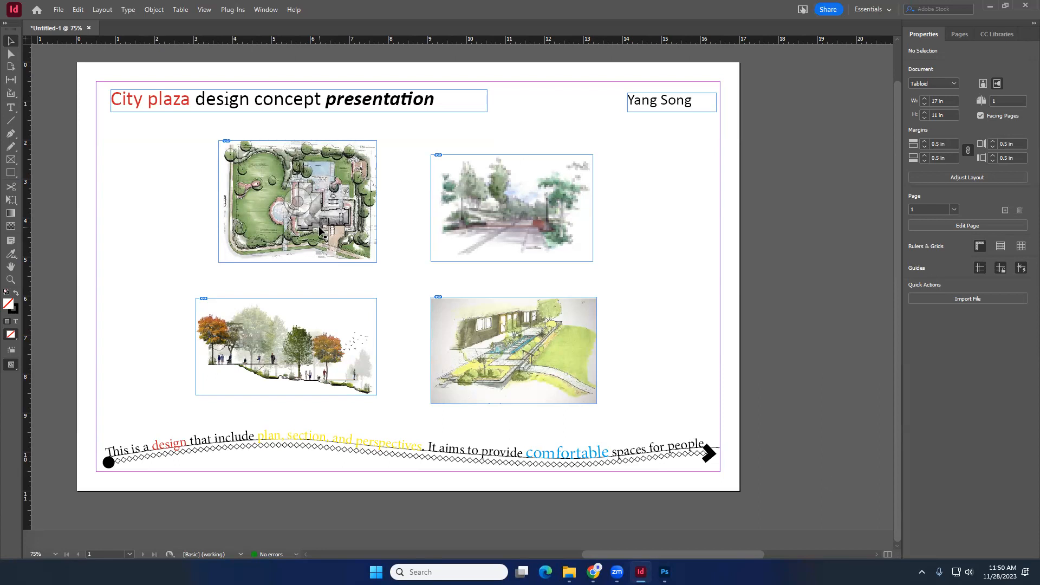
- Open perspectives.jpg from the Downloads folder in Photoshop
left_click(518, 223)
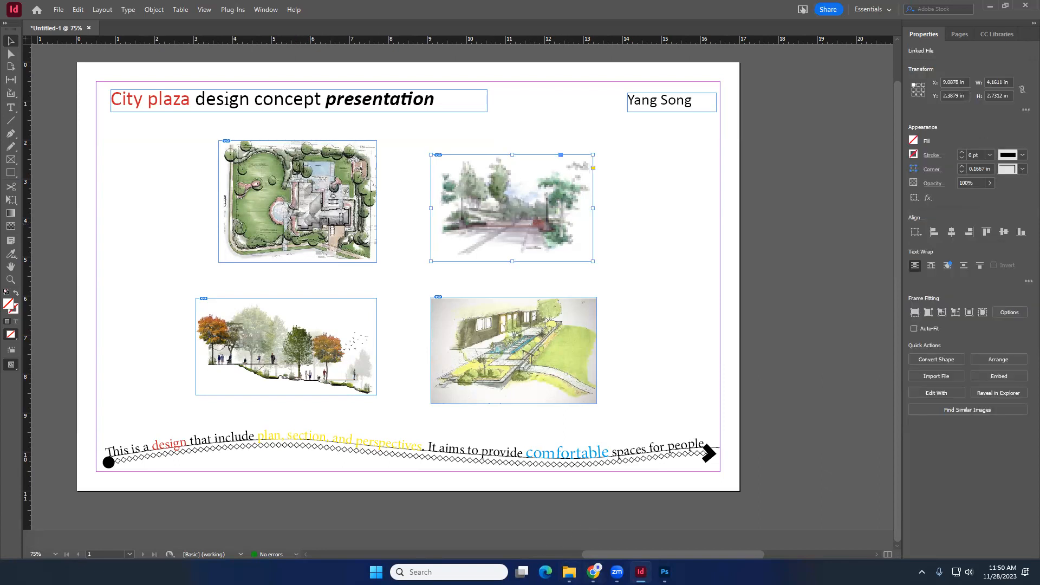
left_click(664, 571)
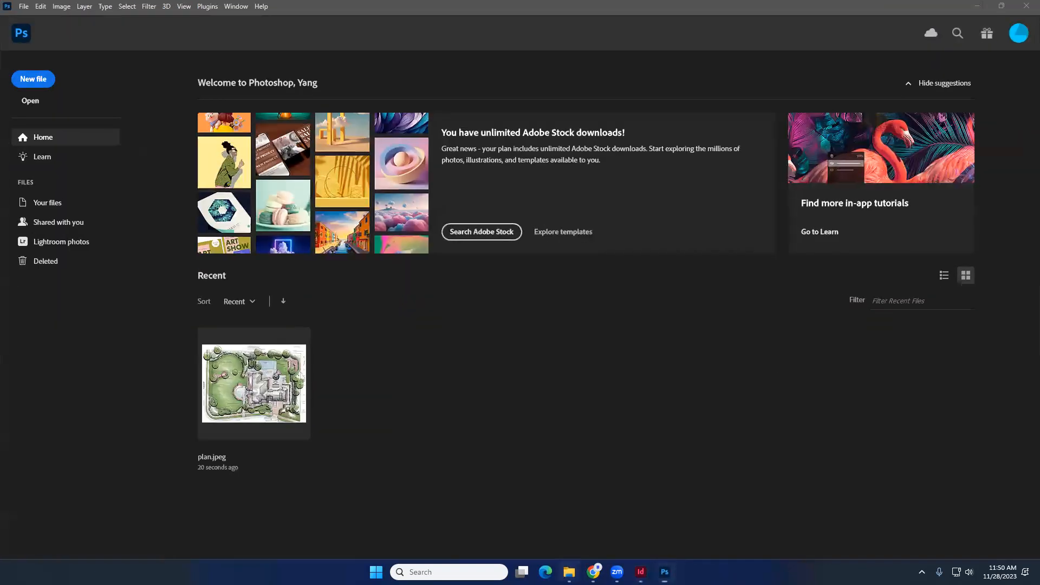
left_click(569, 571)
left_click_drag(677, 262, 303, 476)
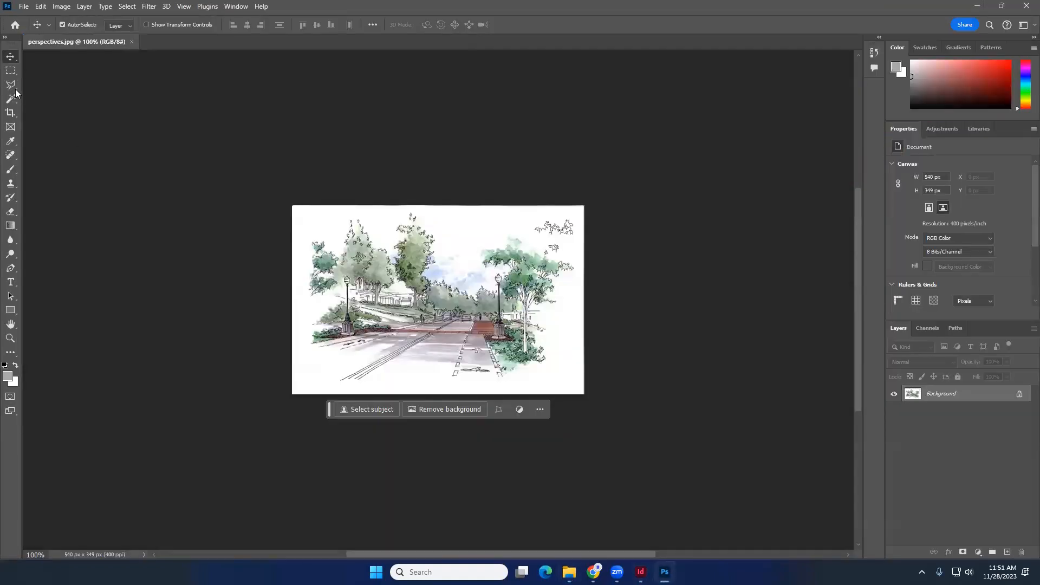
- Fill a rectangular area in the middle of the perspective image with the gray foreground colour and deselect
left_click(11, 70)
left_click_drag(378, 254, 484, 339)
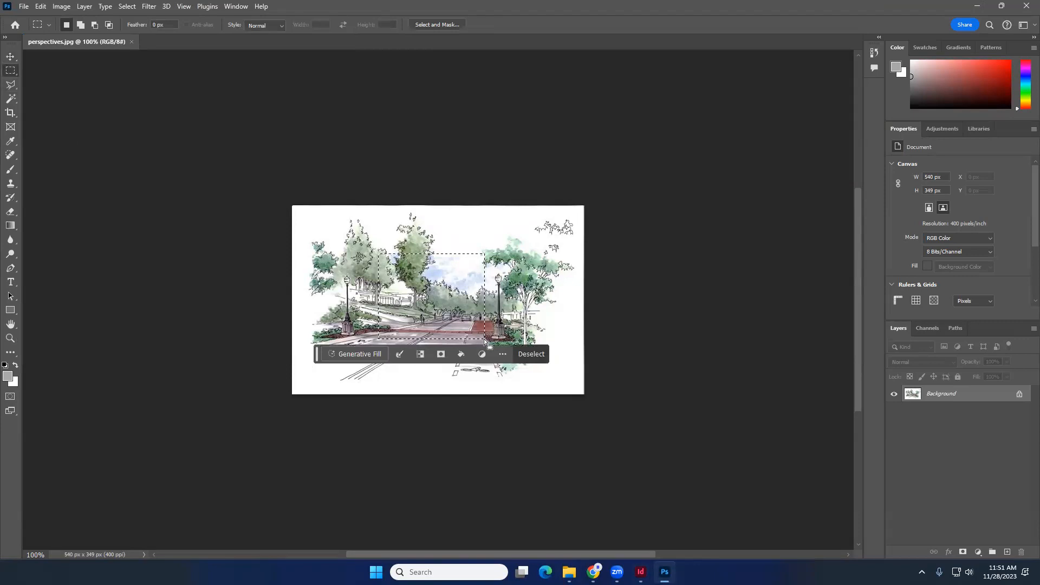
key("alt+BackSpace")
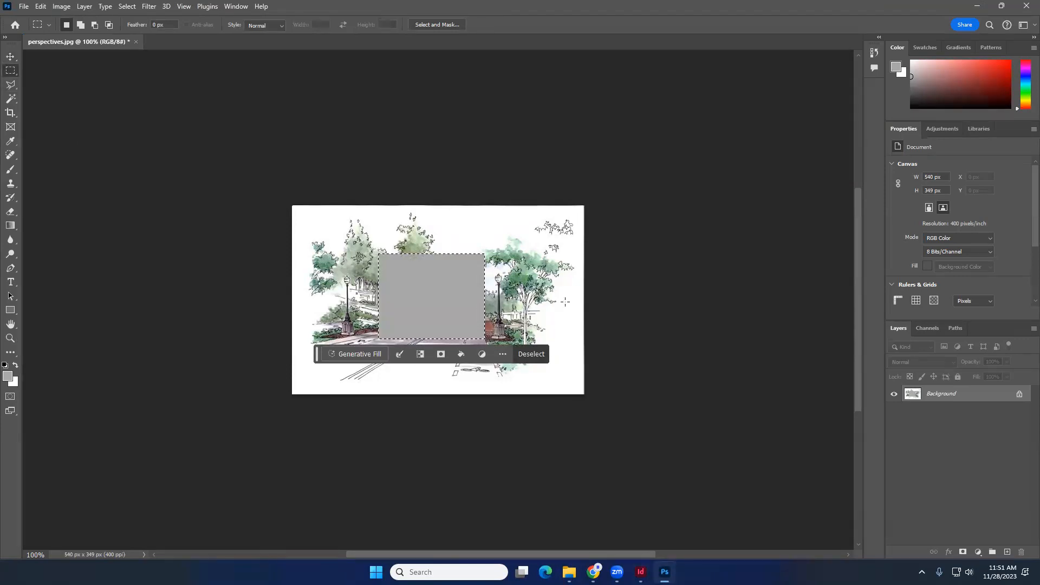
key("ctrl+d")
- Set the foreground colour to red and fill a smaller rectangle inside the gray area with it, then deselect
left_click(993, 68)
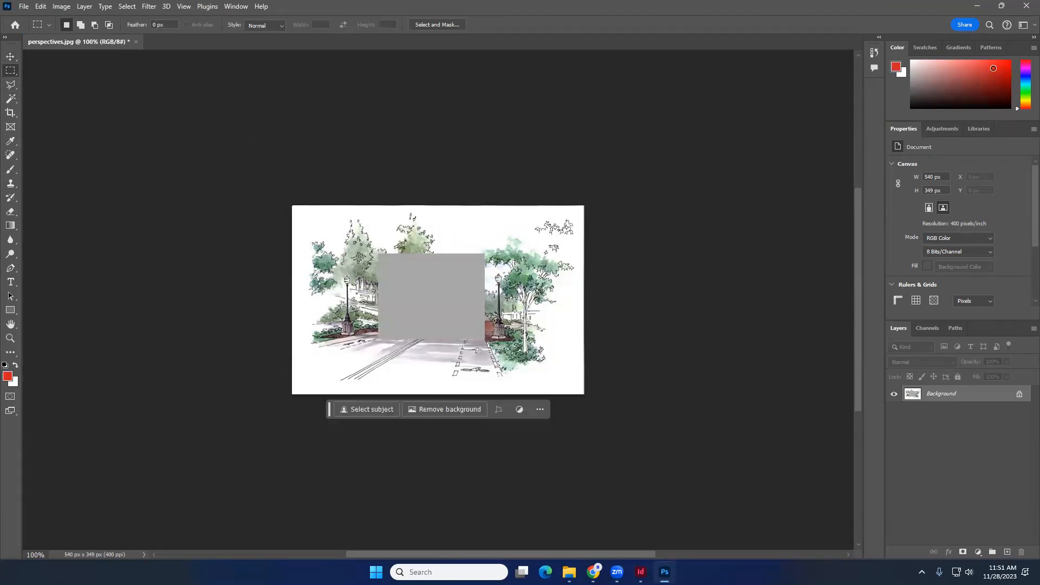
left_click_drag(441, 278, 386, 341)
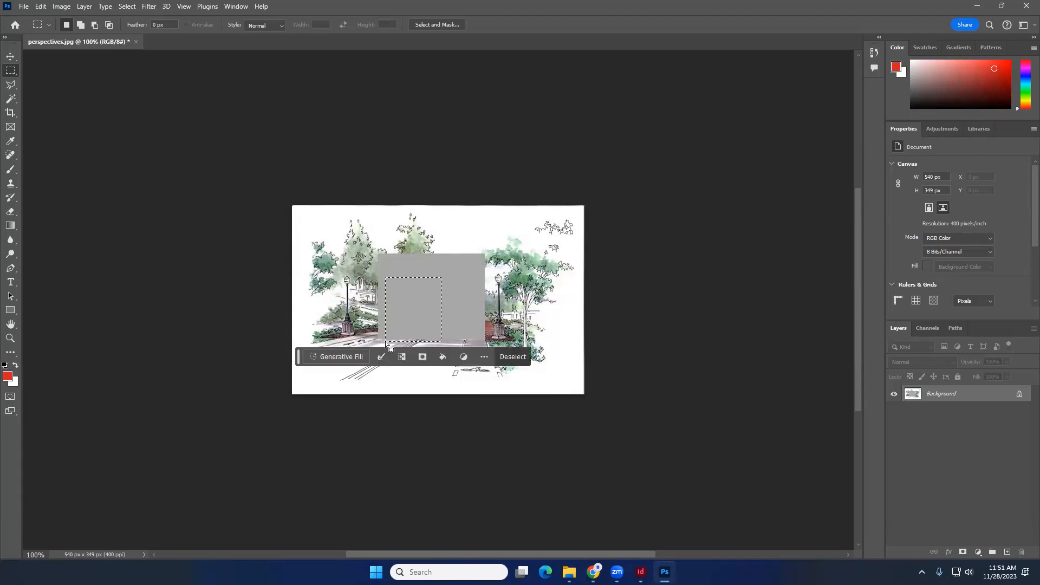
key("alt+BackSpace")
key("ctrl+d")
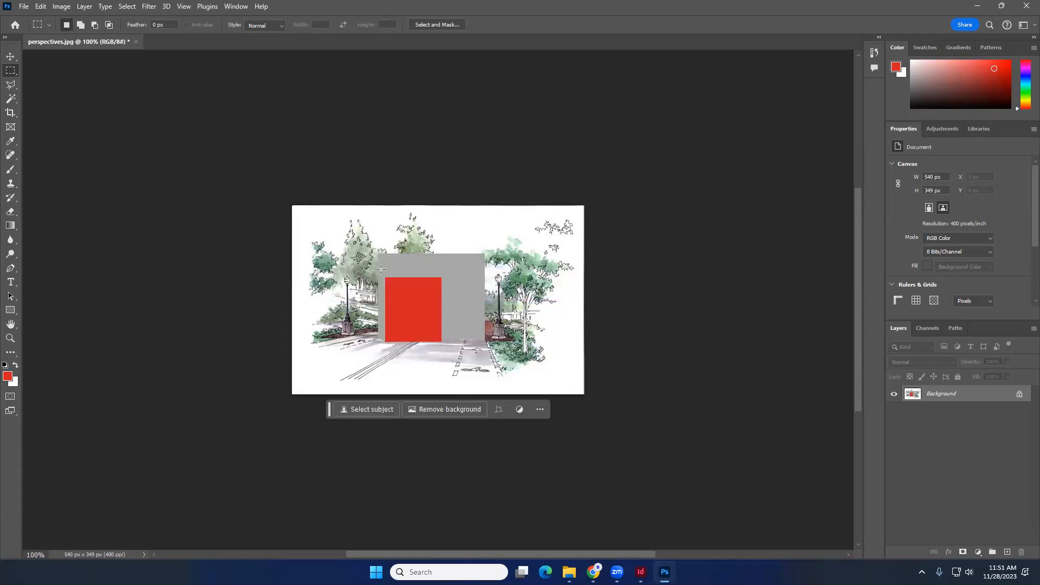
- Save perspectives.jpg as JPEG, close it, and return to the InDesign board
key("ctrl+s")
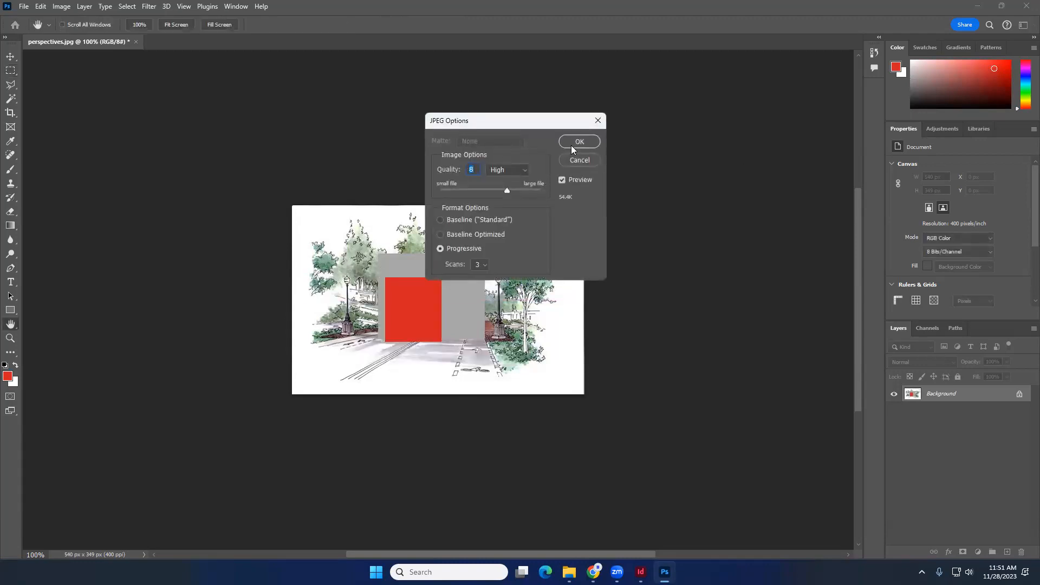
left_click(571, 145)
left_click(131, 42)
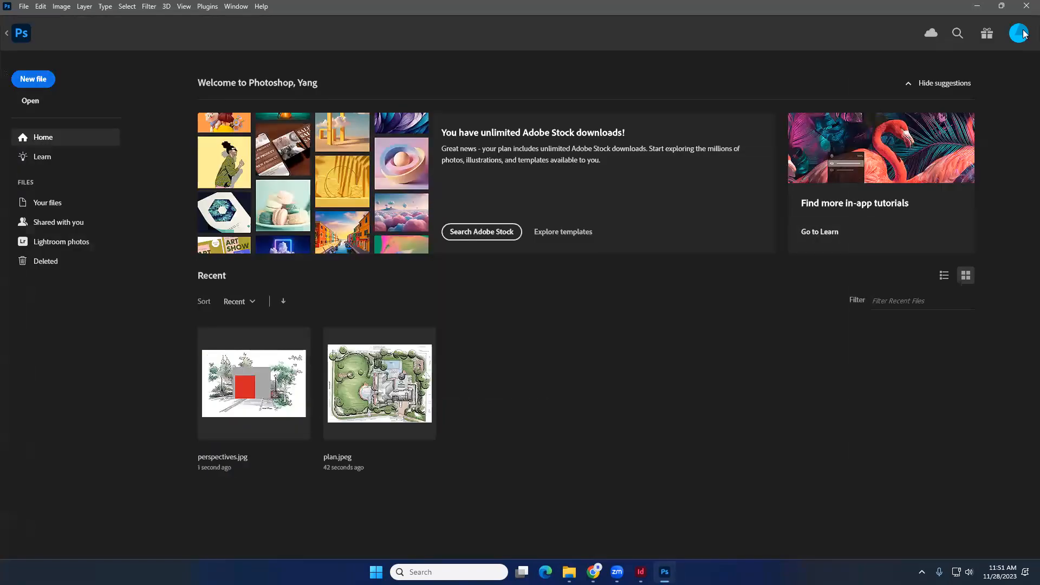
left_click(973, 7)
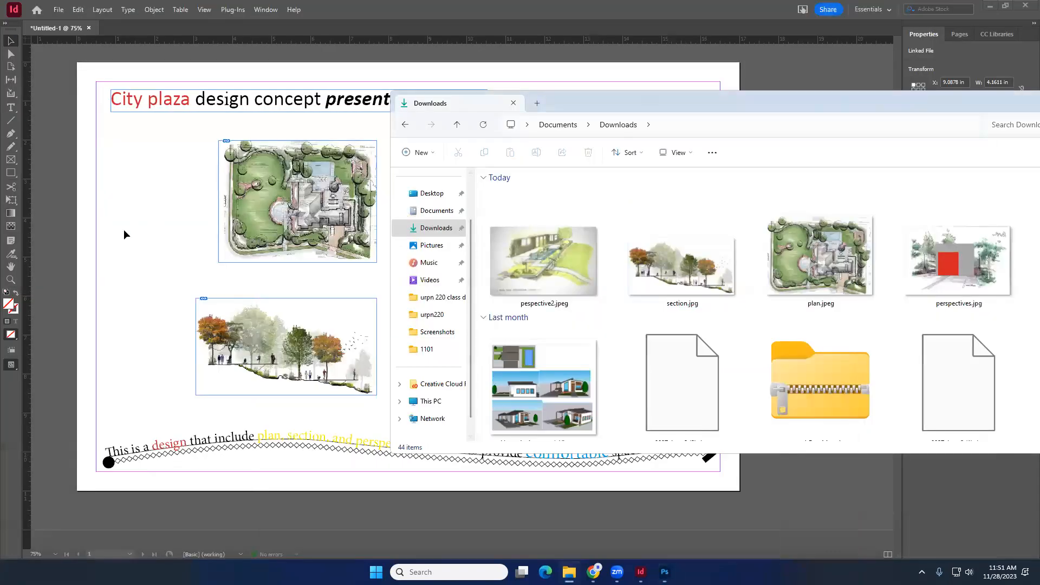
- Update the modified perspectives.jpg link on the board
left_click(123, 229)
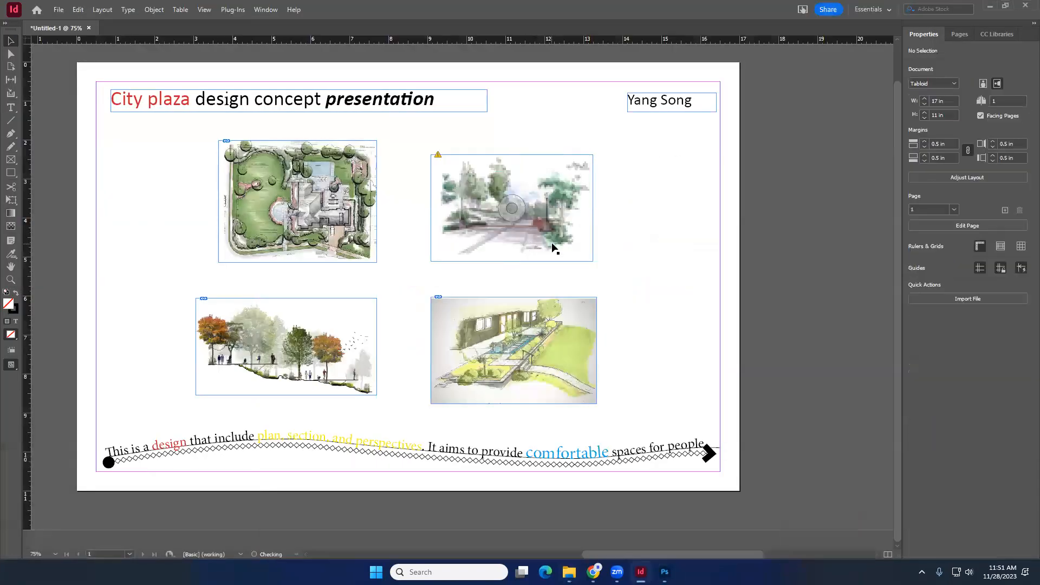
left_click(438, 155)
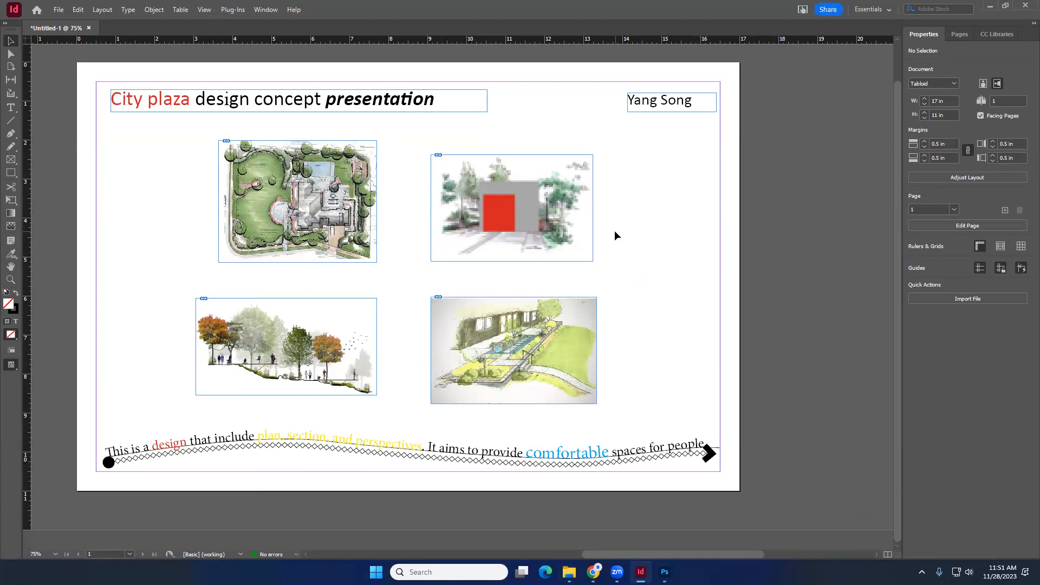
left_click(346, 201)
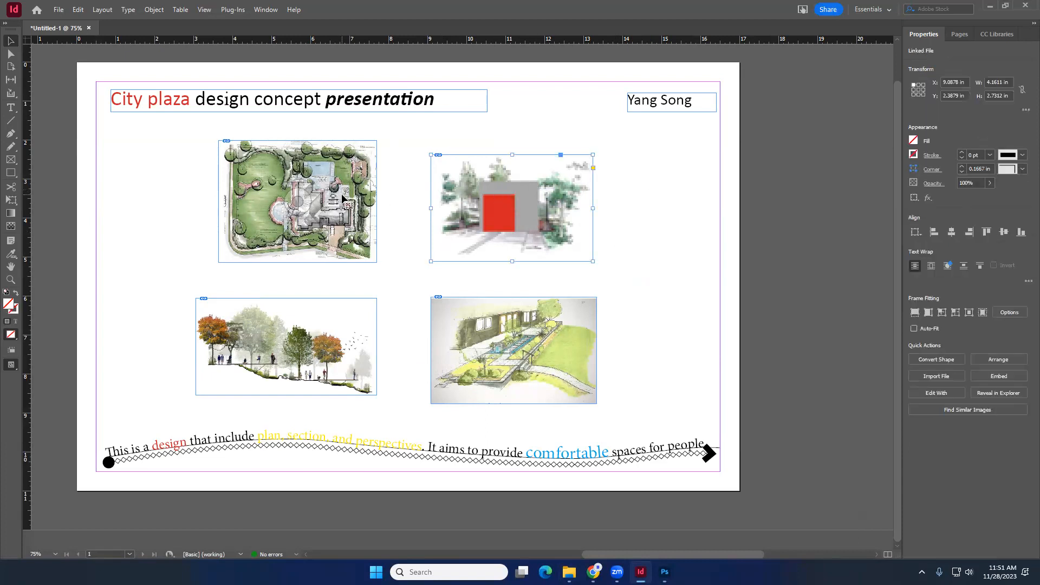
left_click(344, 288)
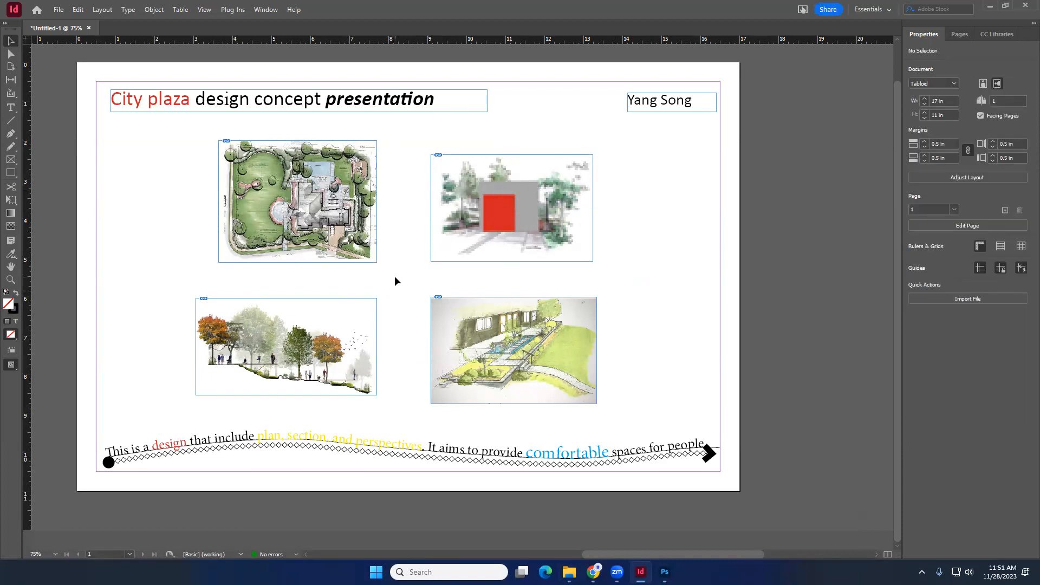
scroll(395, 276, "up", 1)
scroll(394, 276, "down", 1)
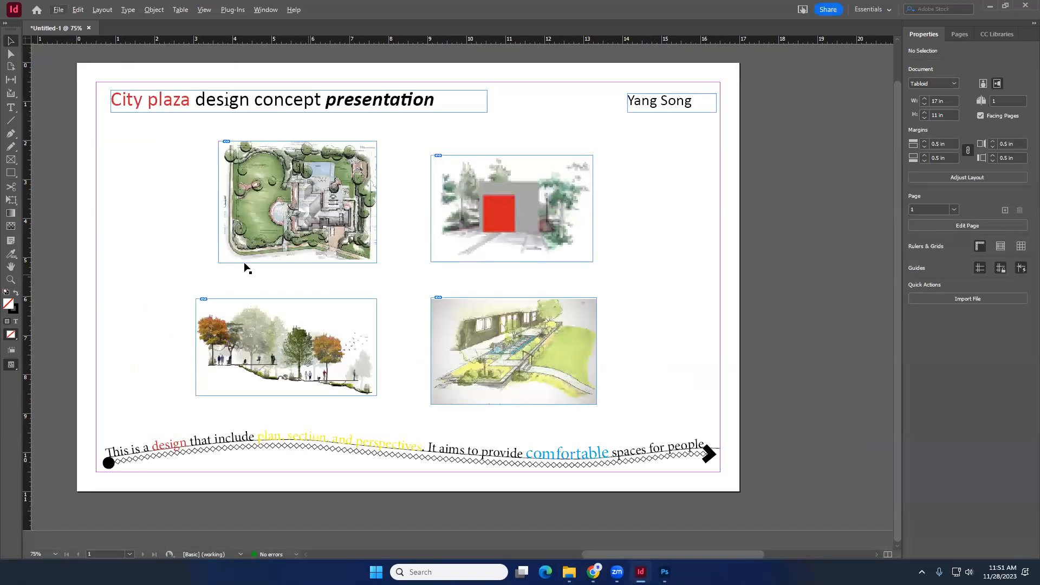
- Draw a text frame below the plan image and enter the caption "Plan view"
left_click(11, 107)
scroll(223, 273, "up", 1)
left_click_drag(215, 263, 381, 281)
type("Plan view")
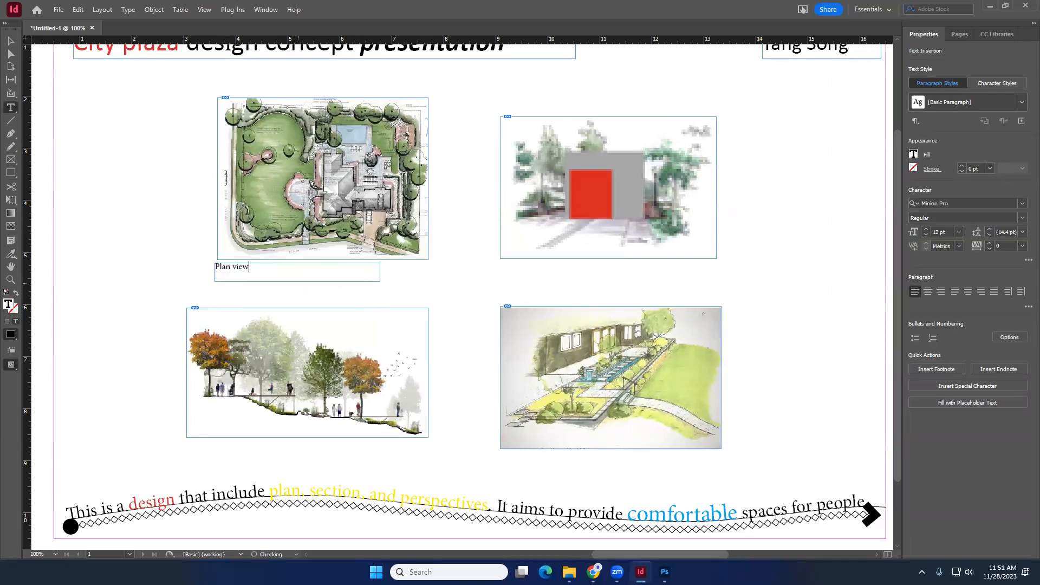
- Set the "Plan view" caption text to 16 pt
left_click_drag(249, 266, 209, 268)
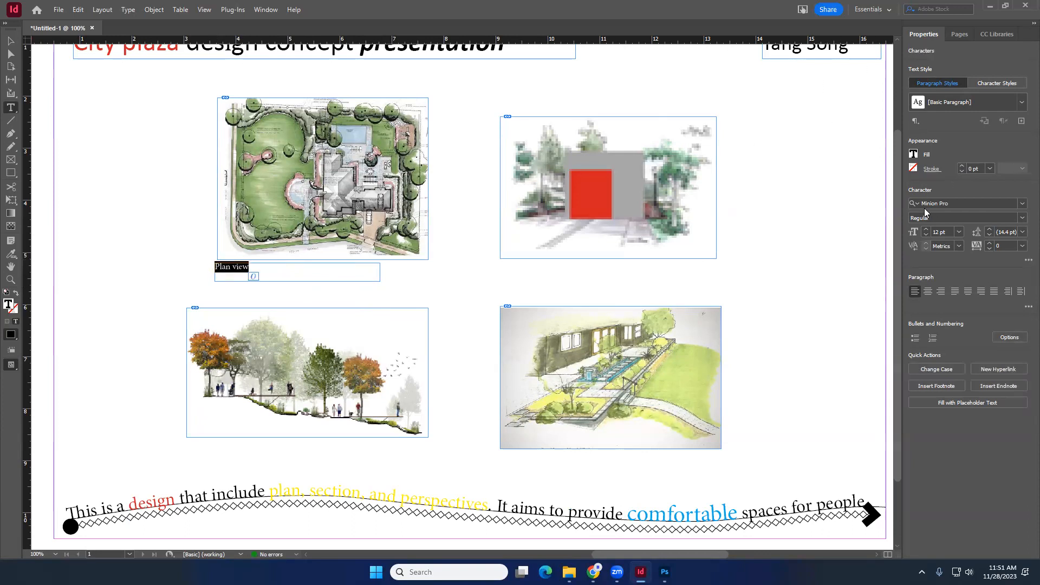
left_click(926, 230)
left_click(926, 230)
left_click(926, 230)
left_click(926, 229)
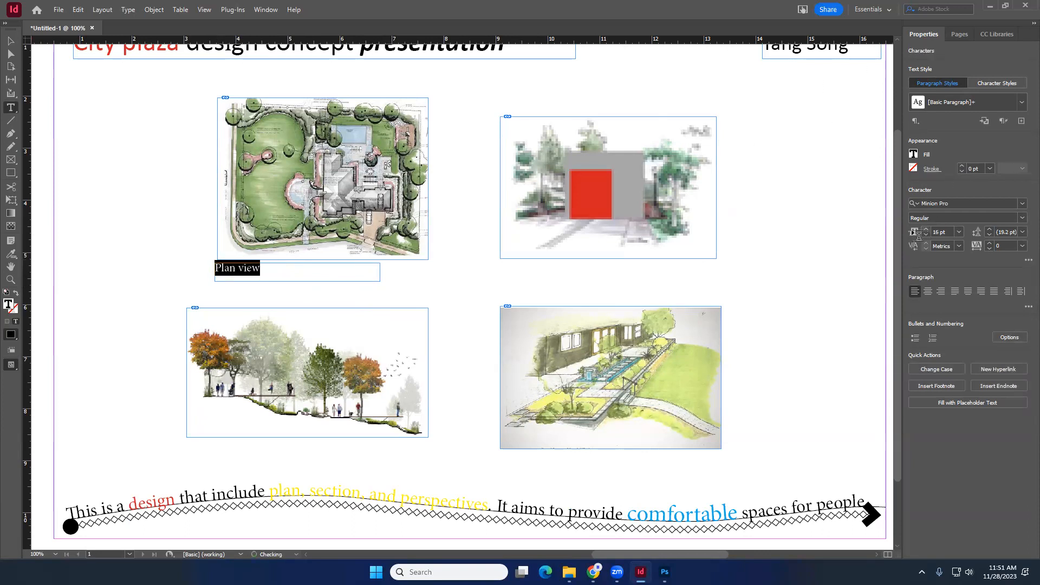
- Duplicate the caption below the upper perspective image and change its text to "Perspective view 1"
left_click(11, 41)
left_click_drag(242, 272, 527, 271)
triple_click(529, 269)
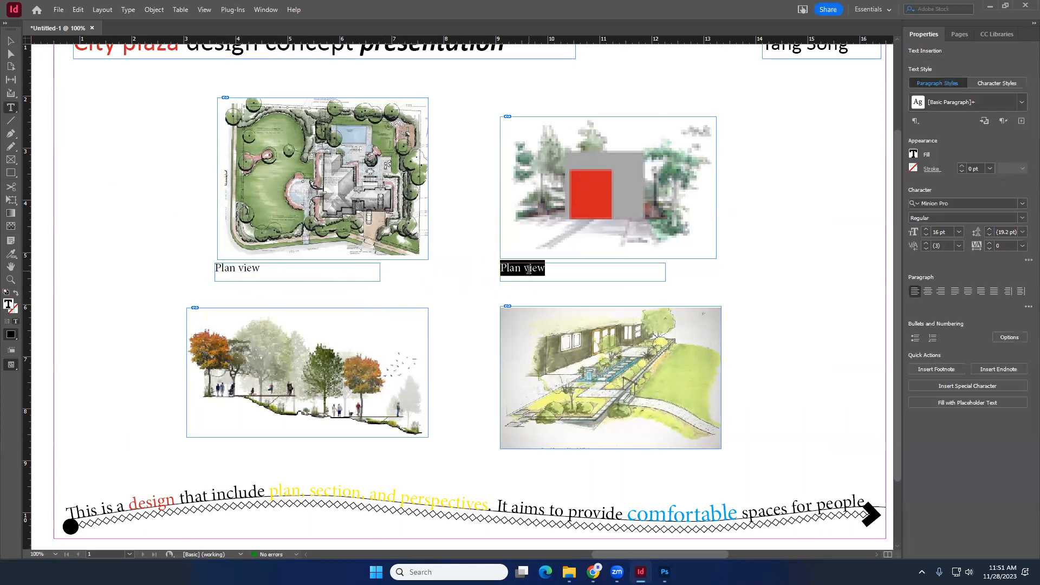
type("Perspe")
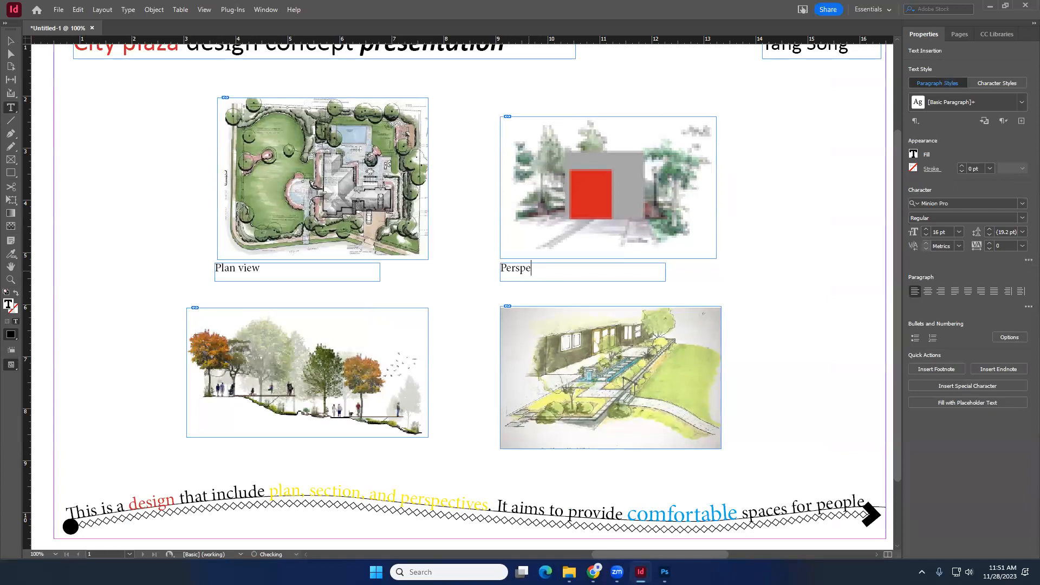
type("ctive view 1")
key("Escape")
- Duplicate both captions down below the lower images and align the left copy under the section image
left_click(252, 273)
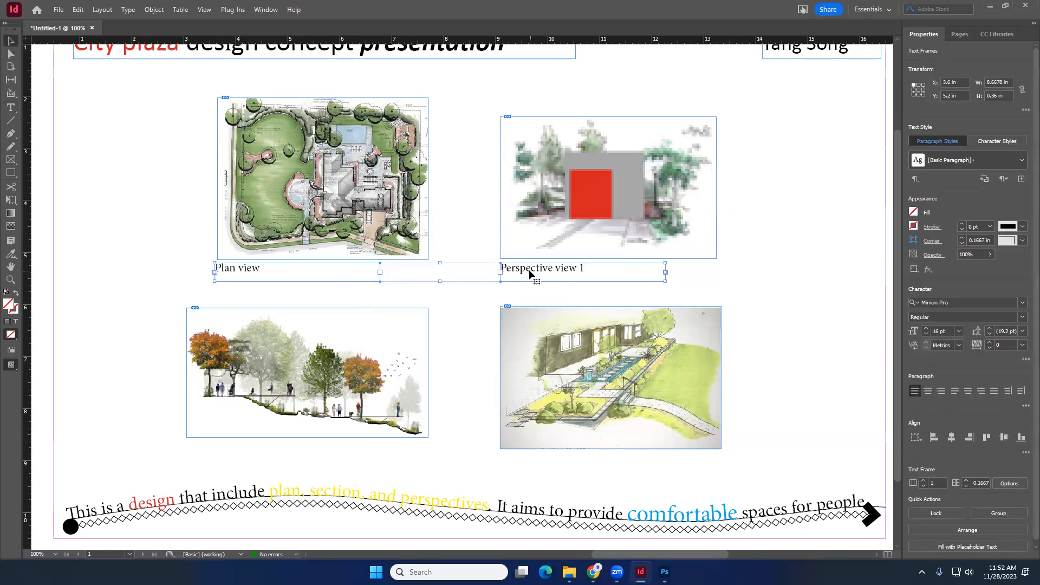
left_click_drag(527, 274, 532, 458)
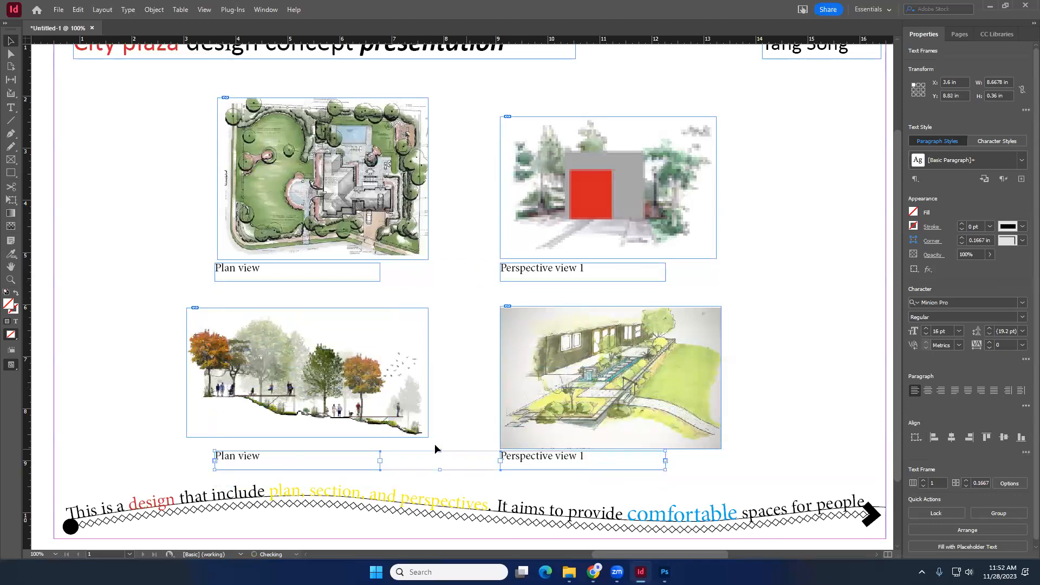
left_click(434, 445)
left_click_drag(257, 454, 232, 442)
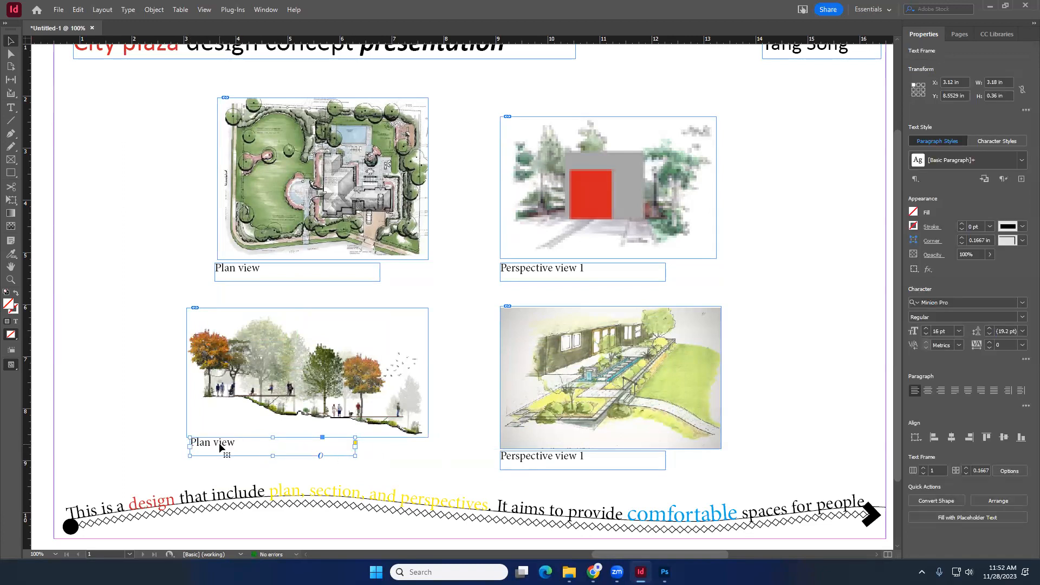
- Change the lower captions to "Section View" and "Perspective view 2"
triple_click(219, 443)
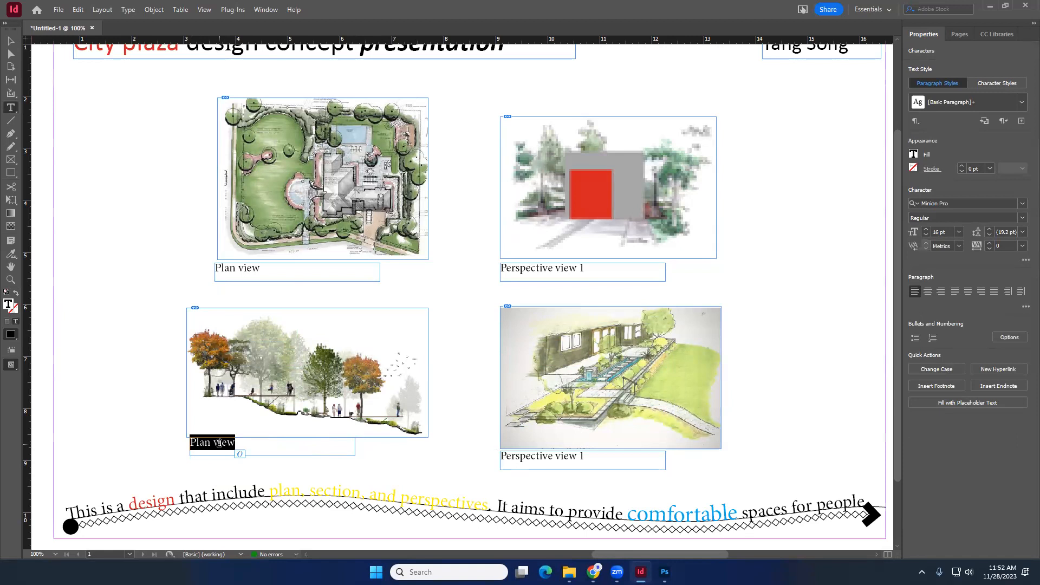
type("Section View")
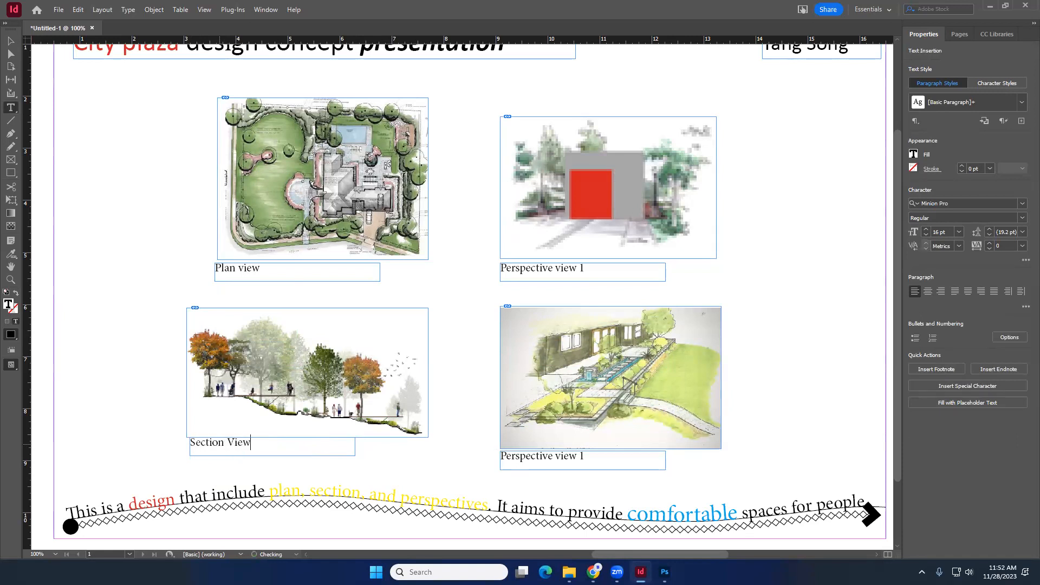
double_click(581, 456)
type("2")
- Save the document as "design poster" in the Downloads folder
left_click(10, 41)
left_click(458, 269)
key("ctrl+minus")
key("ctrl+minus")
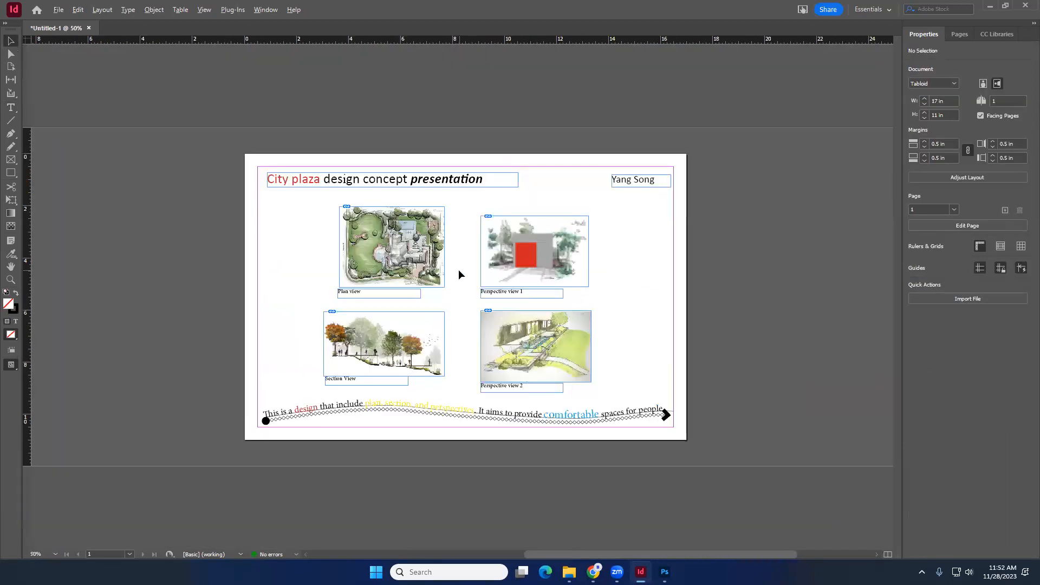
key("ctrl+equal")
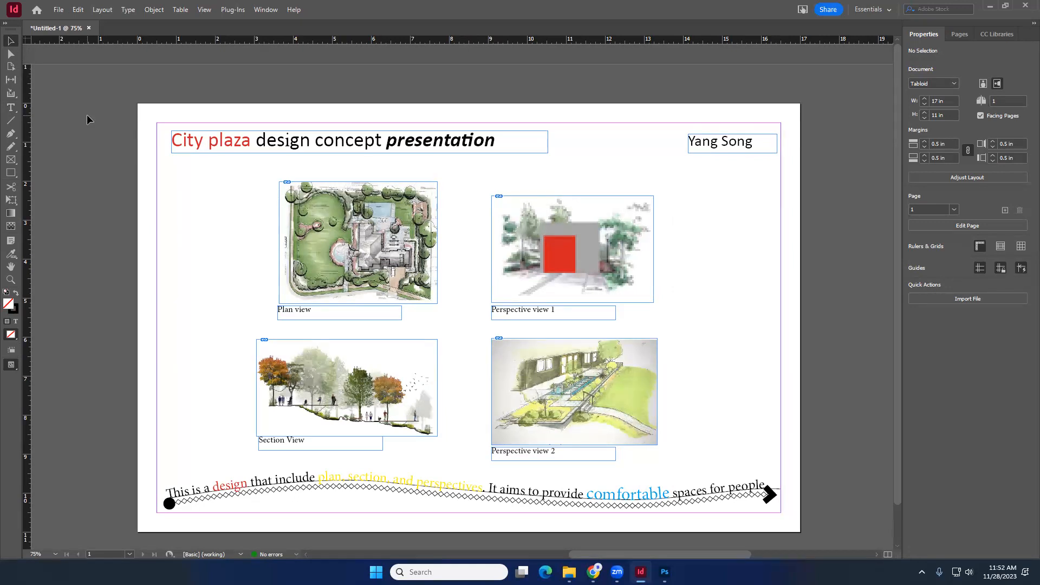
left_click(59, 10)
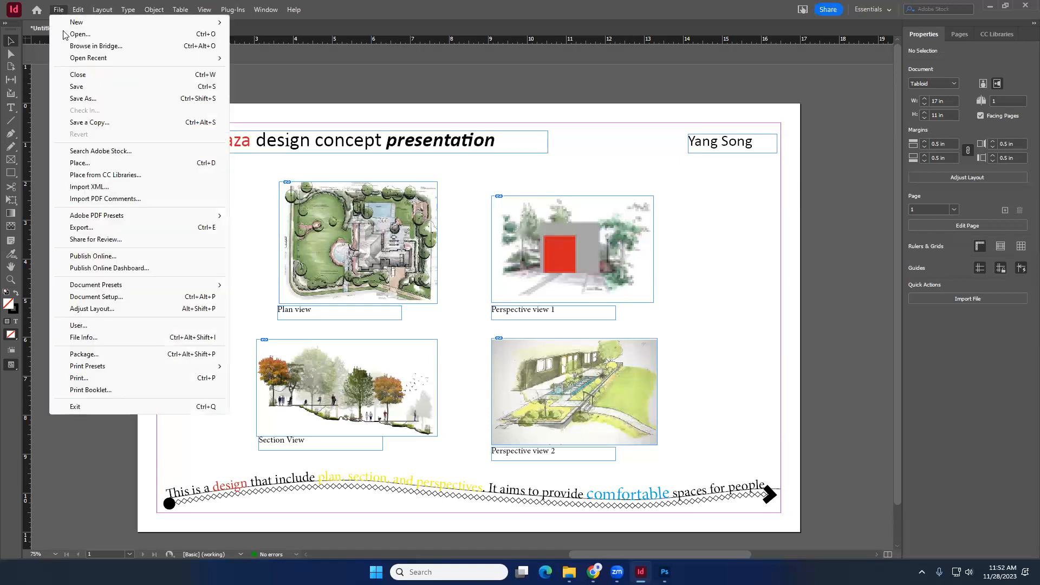
left_click(78, 95)
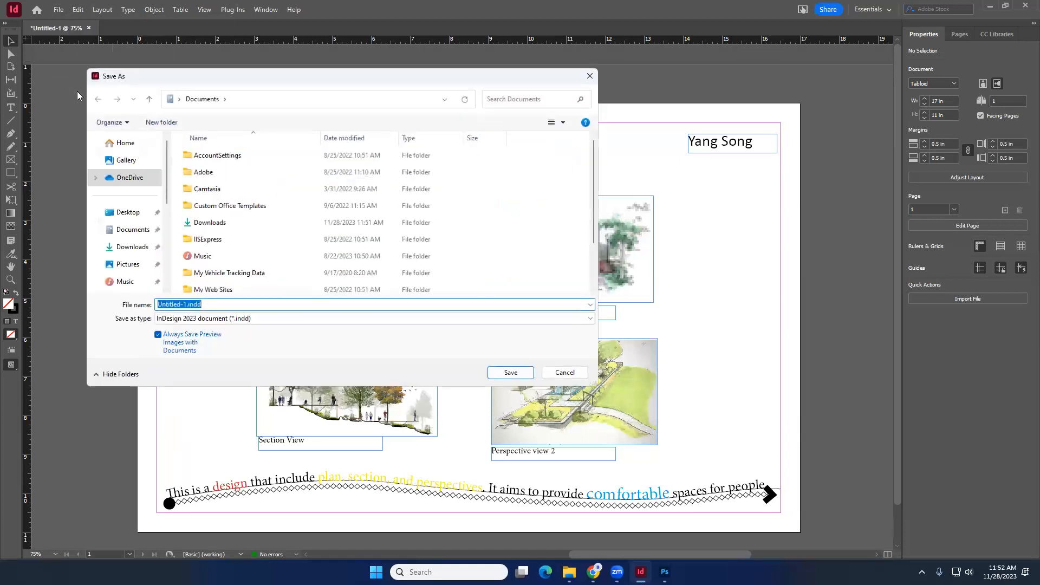
left_click(181, 305)
left_click_drag(184, 305, 110, 292)
key("Delete")
key("Delete")
type("design poser")
key("BackSpace")
key("BackSpace")
type("ter")
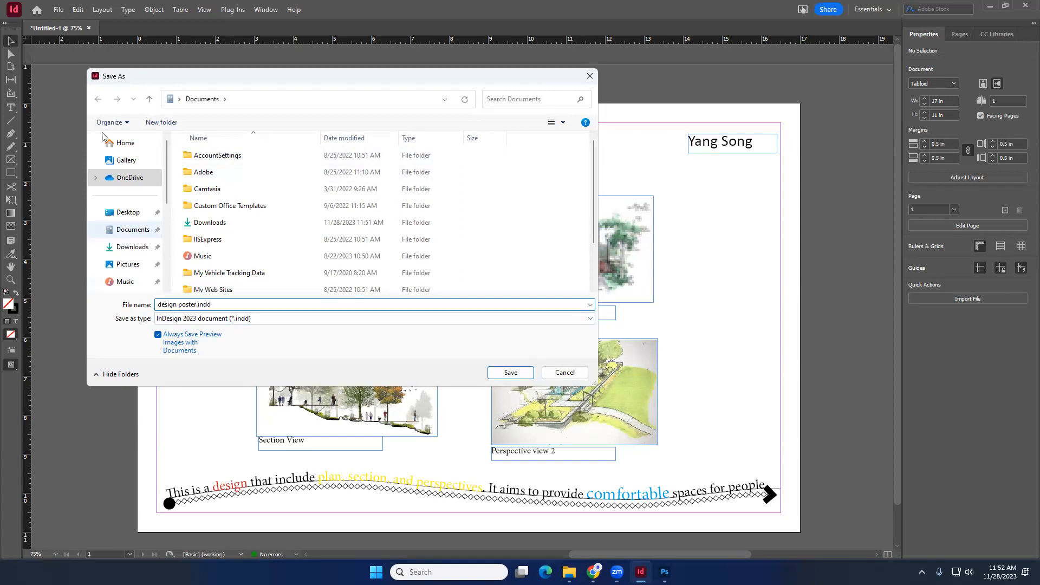
left_click(133, 247)
left_click(510, 373)
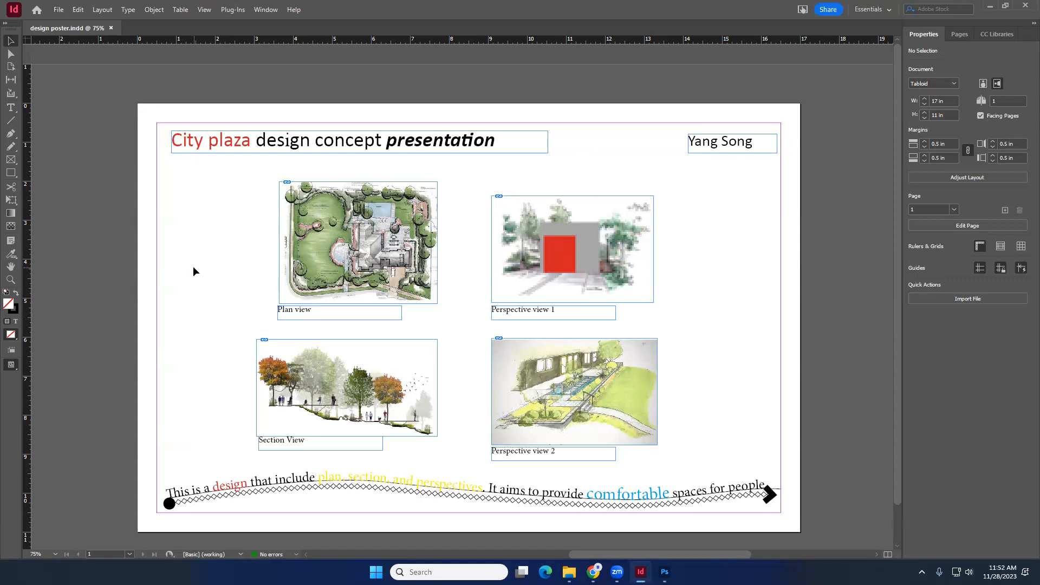
- Move the group of four images and their captions toward the right side of the board
left_click(58, 10)
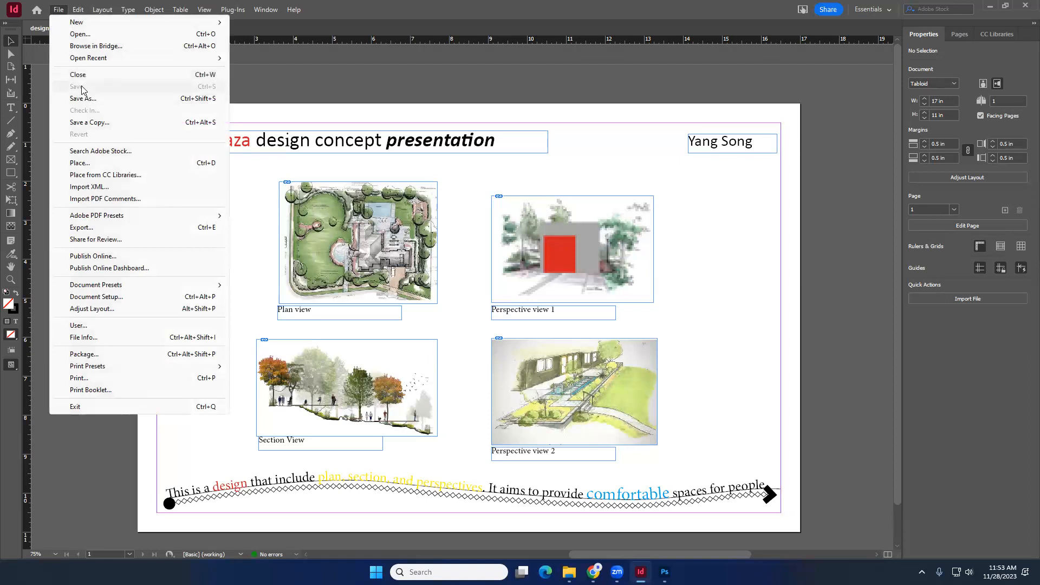
left_click(33, 109)
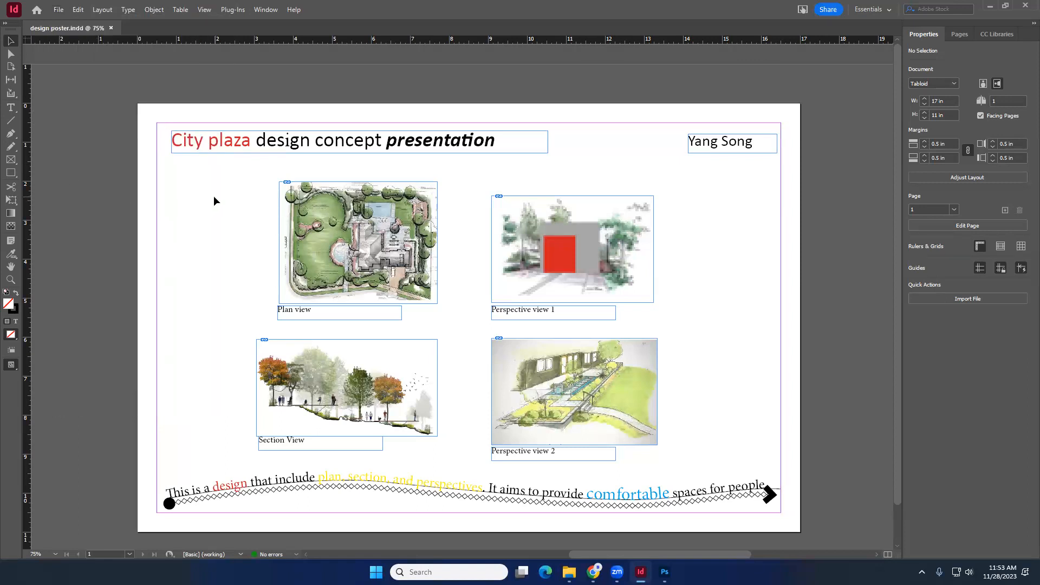
scroll(676, 464, "down", 1)
left_click_drag(674, 431, 321, 170)
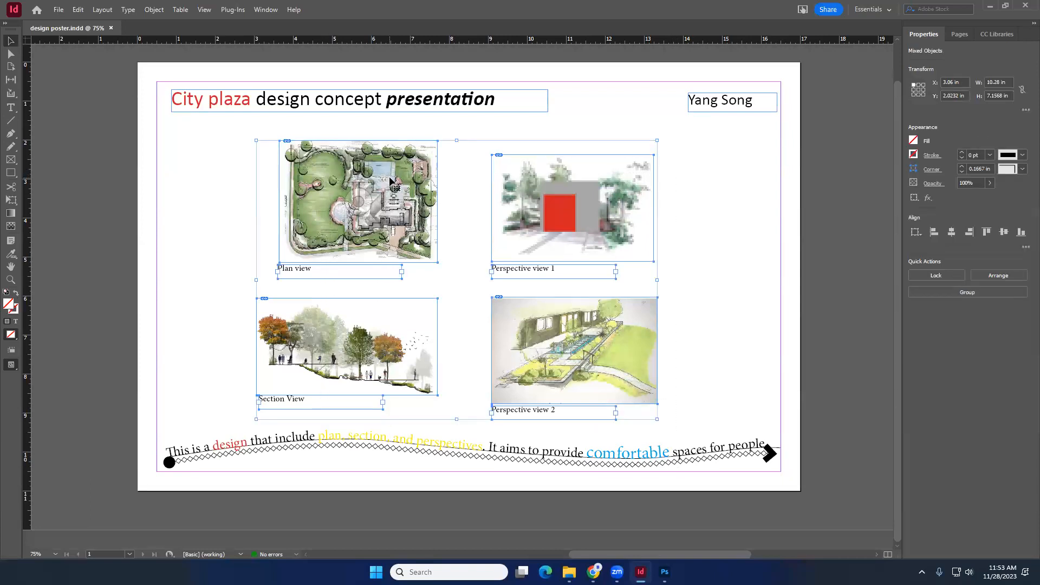
left_click_drag(390, 180, 316, 178)
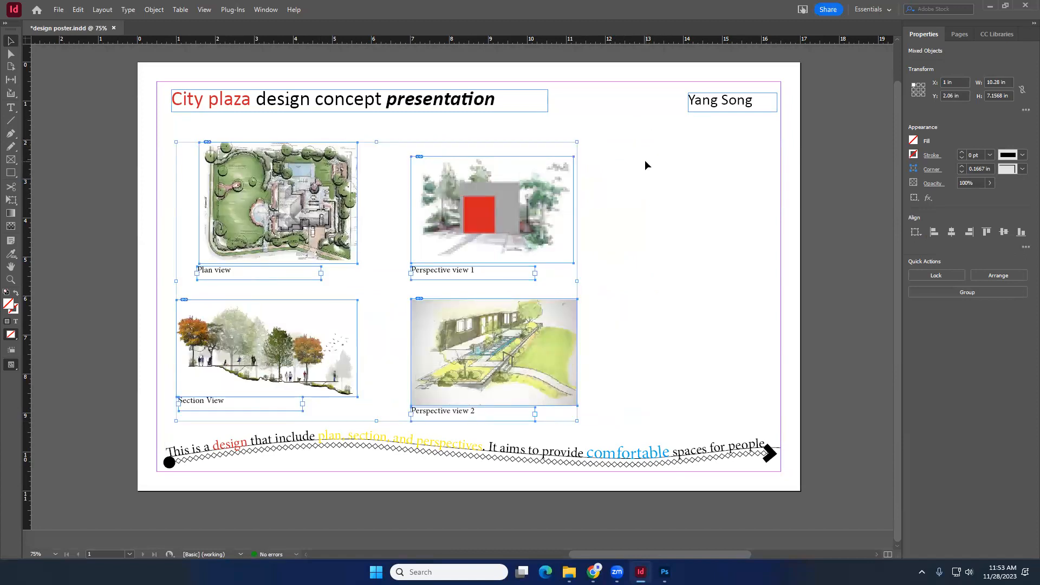
key("ctrl+z")
left_click_drag(381, 188, 479, 184)
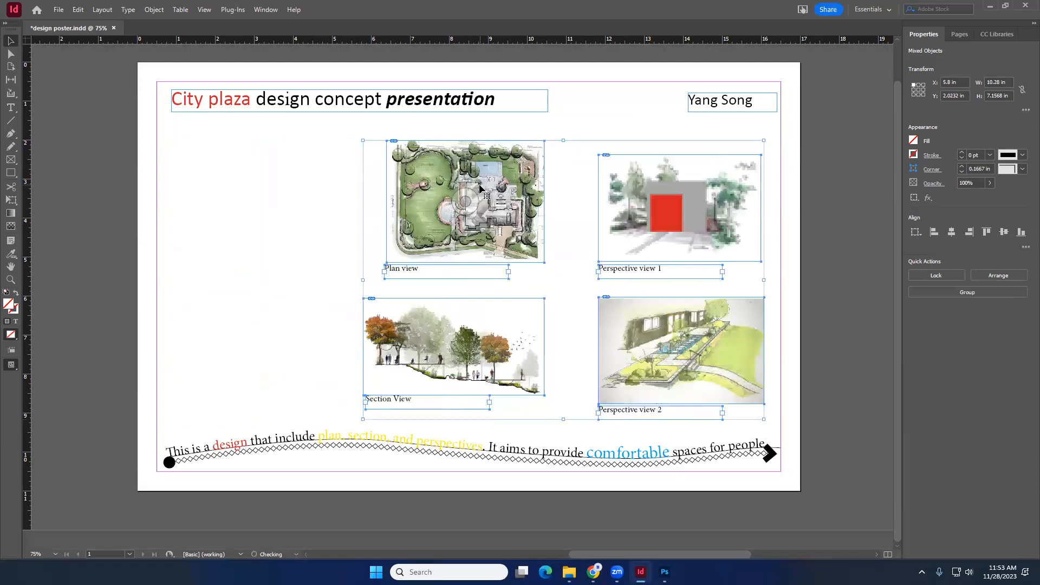
left_click(285, 208)
left_click_drag(342, 128, 448, 240)
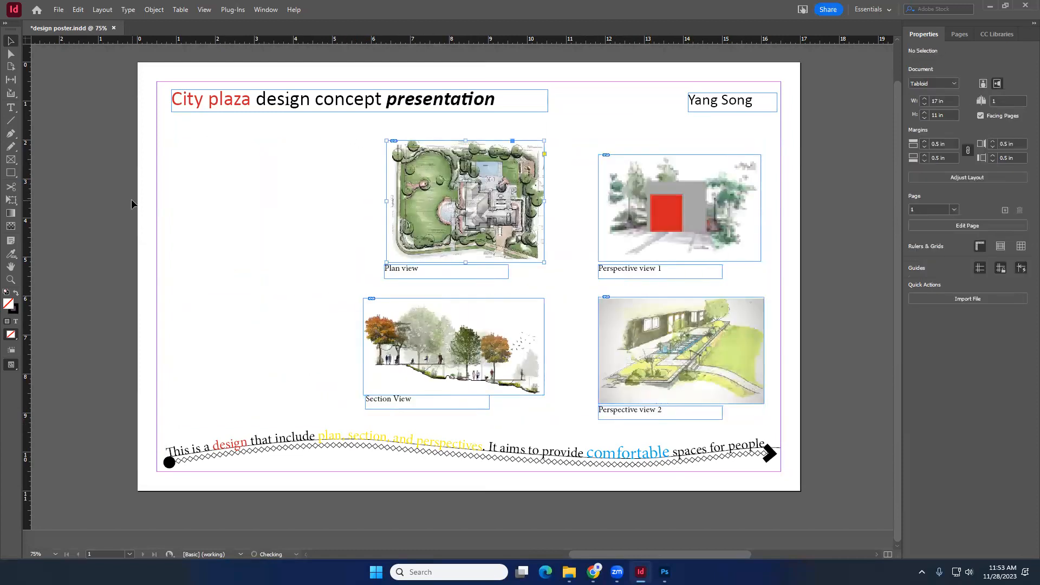
key("ctrl+z")
left_click_drag(361, 188, 451, 186)
left_click(254, 187)
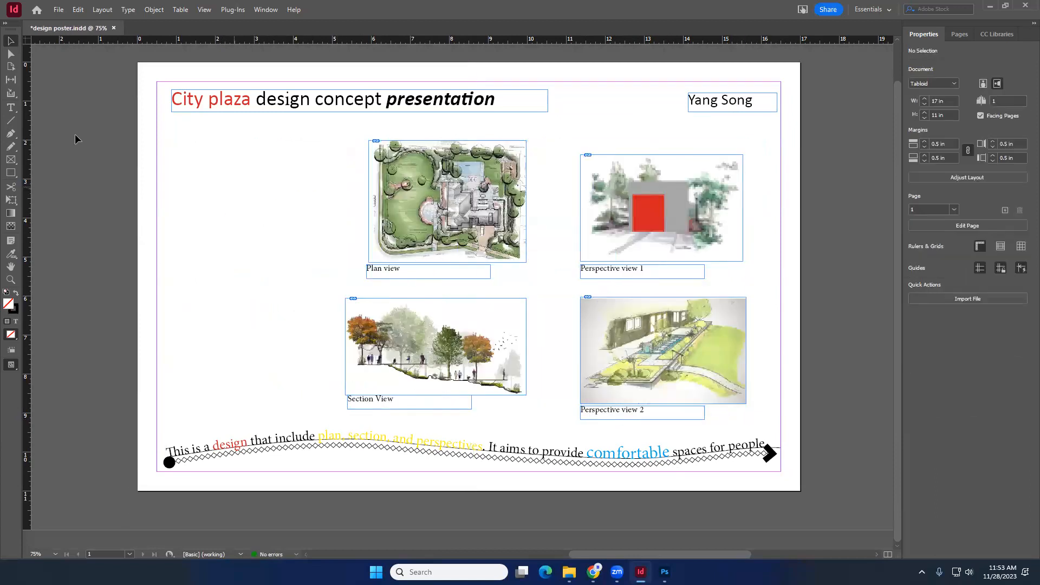
- Draw a tall text frame left of the images and fill it with repeatedly pasted placeholder text
left_click(11, 107)
left_click_drag(172, 131, 326, 395)
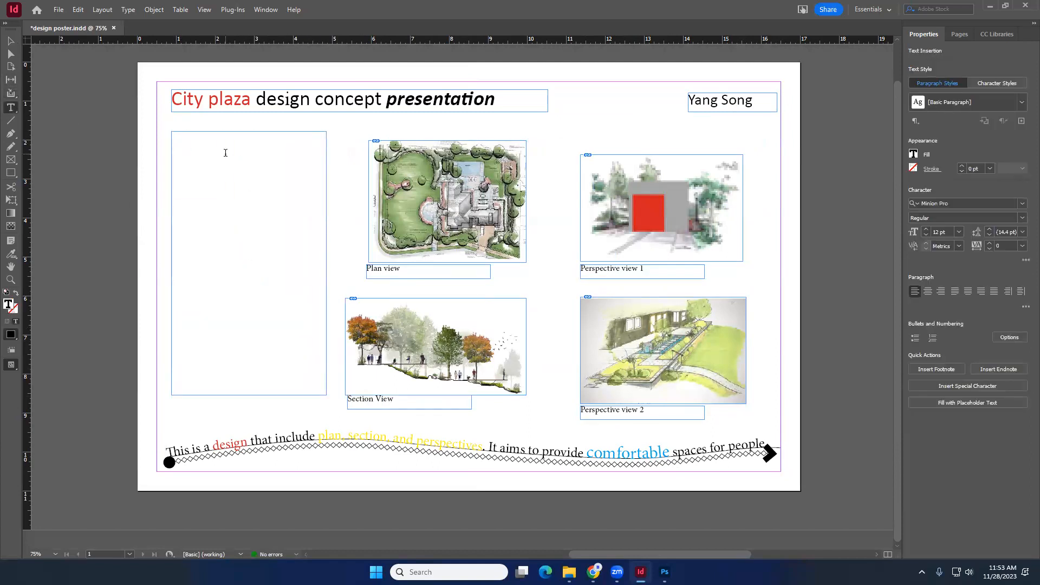
type("sakjdflkjasldfjlasjdfllajsdf")
left_click_drag(260, 133, 164, 128)
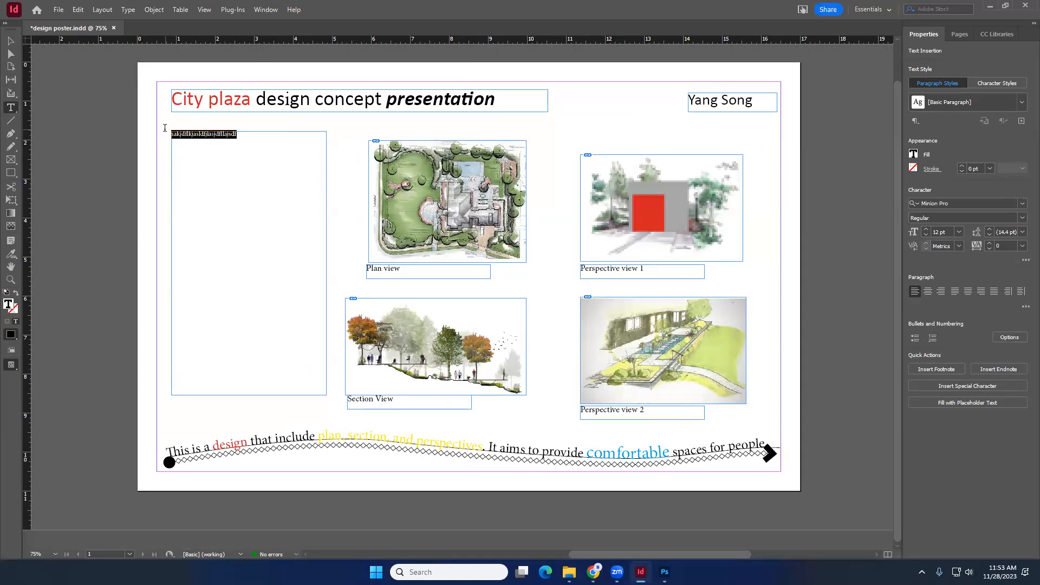
key("ctrl+c")
left_click(249, 135)
key("ctrl+v")
key("ctrl+v")
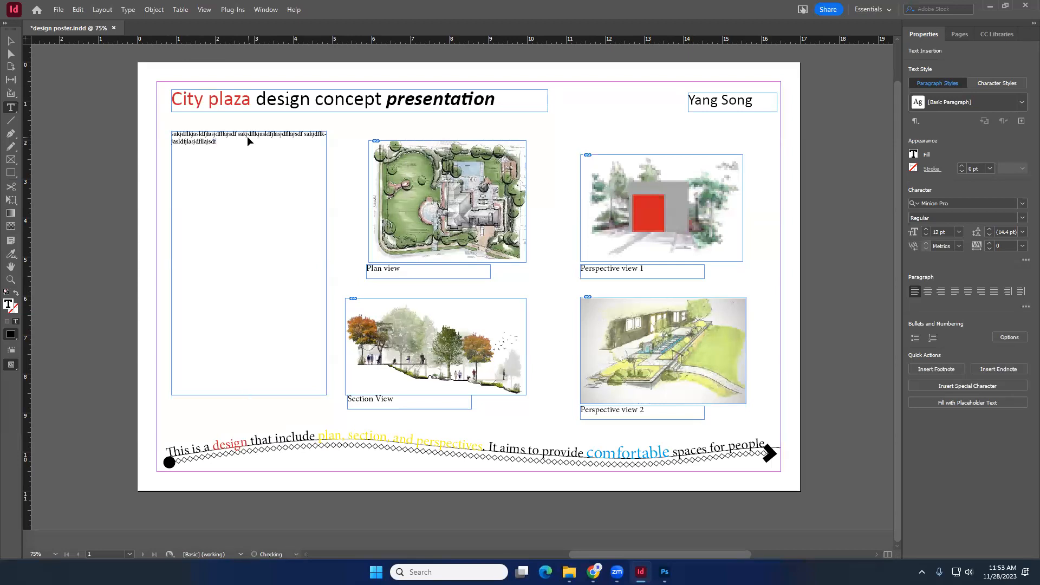
key("ctrl+v")
key("ctrl+v")
key("ctrl+v")
key("ctrl+v")
key("ctrl+v")
key("ctrl+v")
key("ctrl+v")
key("ctrl+v")
key("ctrl+v")
key("ctrl+v")
key("ctrl+v")
key("ctrl+v")
key("ctrl+v")
key("ctrl+v")
key("ctrl+v")
key("ctrl+v")
key("ctrl+v")
key("ctrl+v")
key("ctrl+v")
key("ctrl+v")
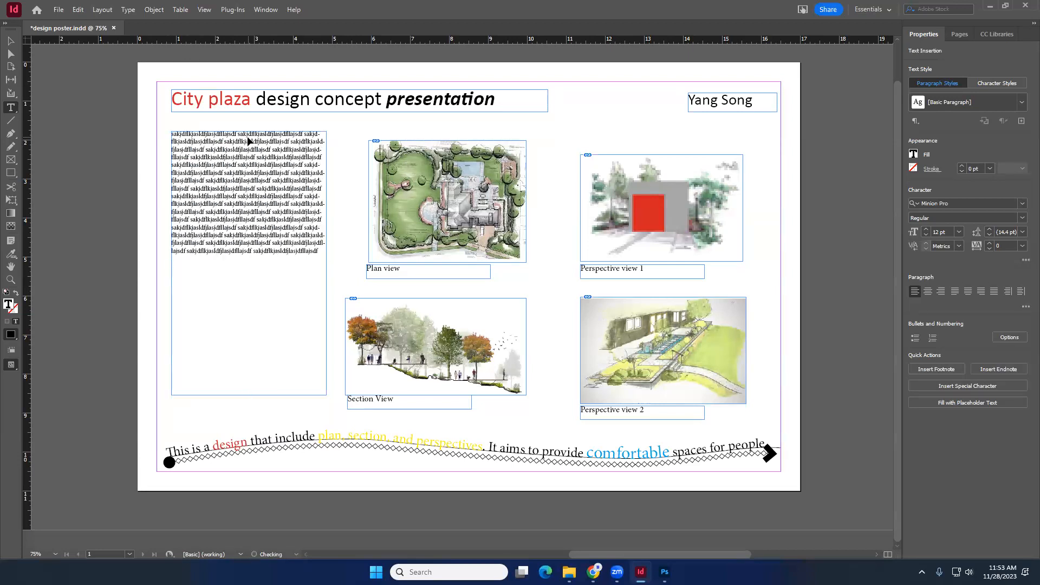
key("ctrl+v")
key("ctrl+v")
key("ctrl+v")
key("ctrl+v")
key("ctrl+v")
key("ctrl+v")
key("ctrl+v")
key("ctrl+v")
key("ctrl+v")
key("ctrl+v")
key("ctrl+v")
key("ctrl+v")
key("ctrl+v")
key("ctrl+v")
key("ctrl+v")
key("ctrl+v")
key("ctrl+v")
key("ctrl+v")
key("ctrl+v")
key("ctrl+v")
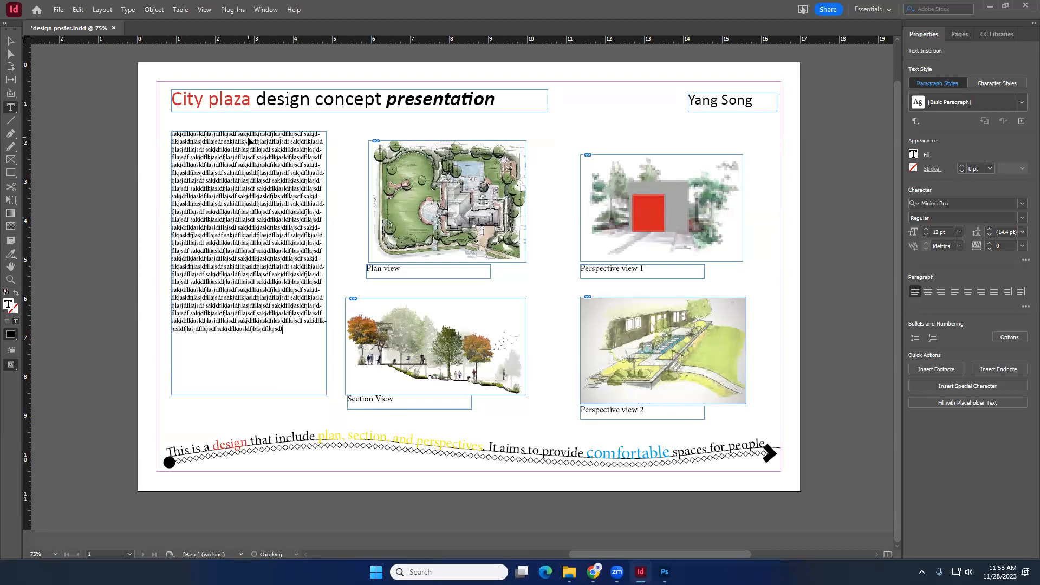
key("ctrl+v")
key("ctrl+v")
key("ctrl+v")
key("ctrl+v")
key("ctrl+v")
key("ctrl+v")
key("ctrl+v")
key("ctrl+v")
key("ctrl+v")
key("ctrl+v")
key("ctrl+v")
key("ctrl+v")
key("ctrl+v")
key("ctrl+v")
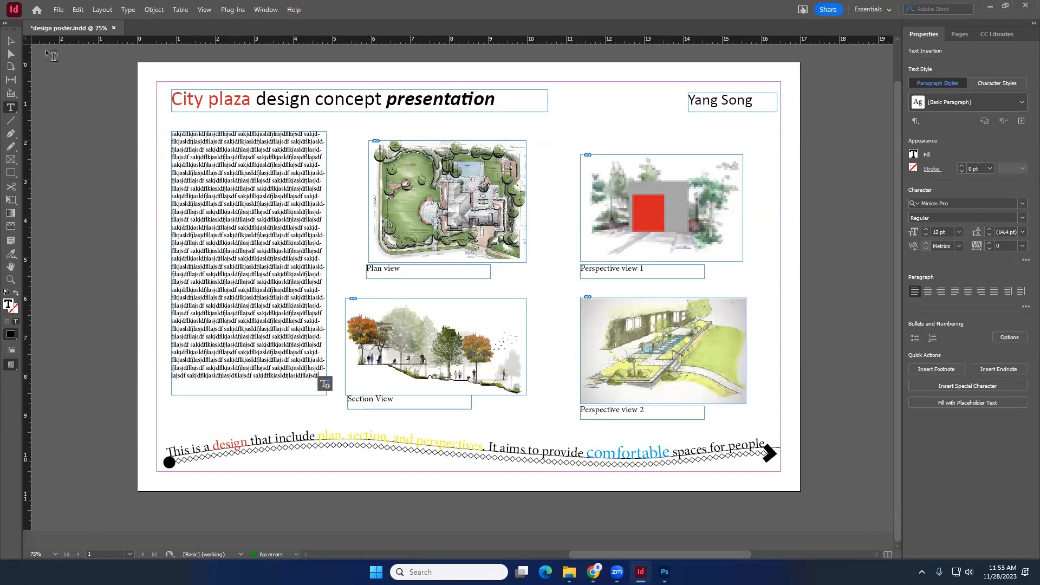
- Move the placeholder text frame slightly down
left_click(11, 41)
left_click(111, 186)
left_click(291, 247)
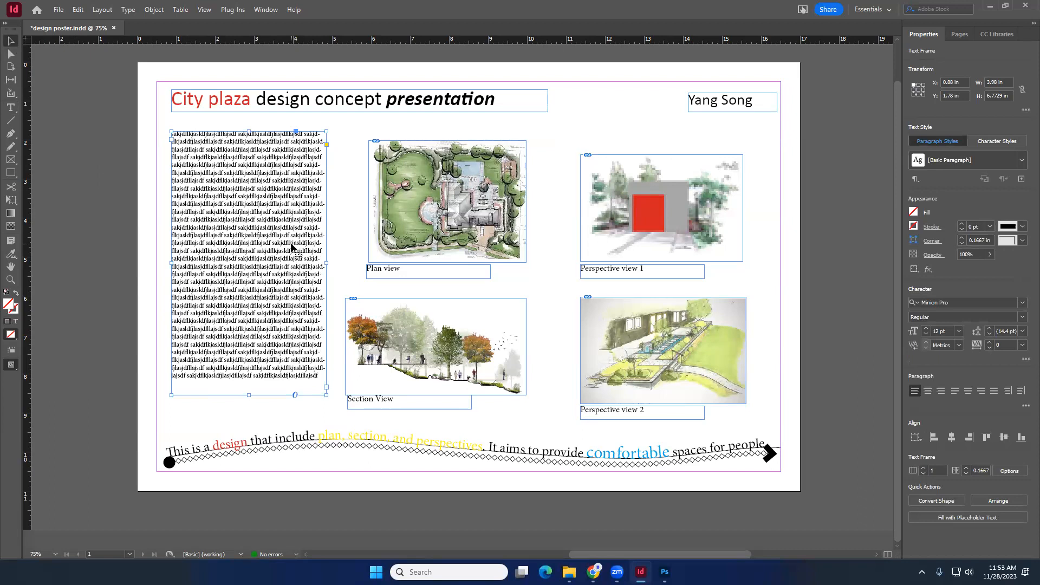
left_click_drag(291, 244, 297, 255)
left_click(333, 206)
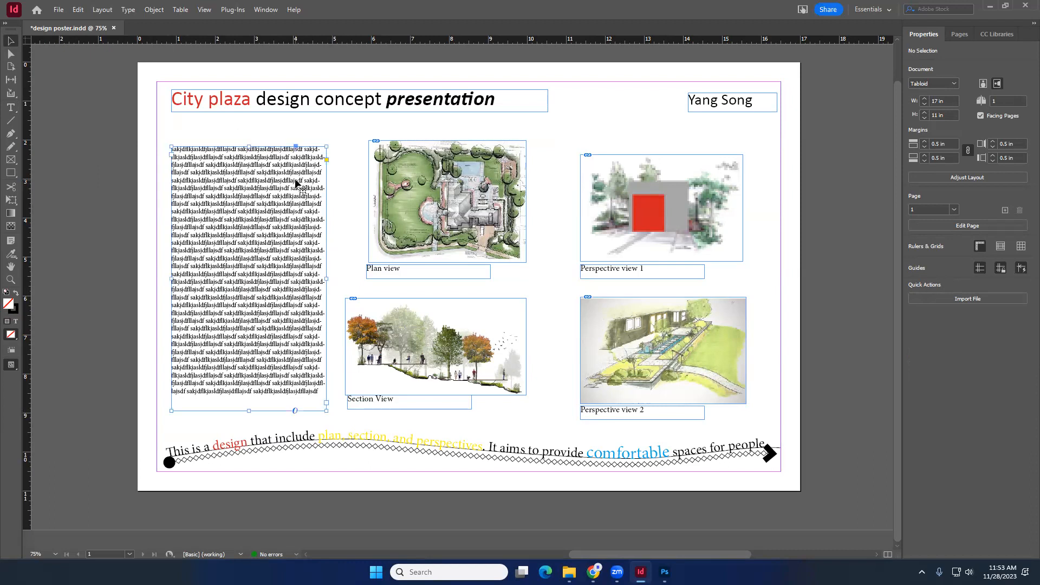
- Duplicate the Plan view caption above the text frame and change its text to "Design Statement"
left_click(275, 171)
left_click_drag(249, 145, 249, 152)
left_click(387, 269)
left_click_drag(389, 268, 195, 137)
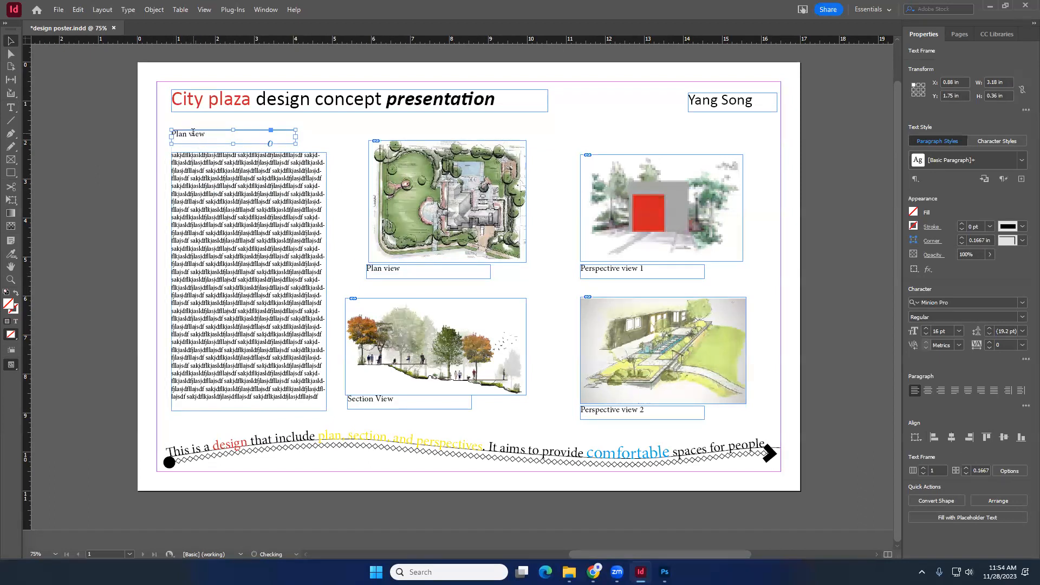
triple_click(193, 133)
type("Design Statement")
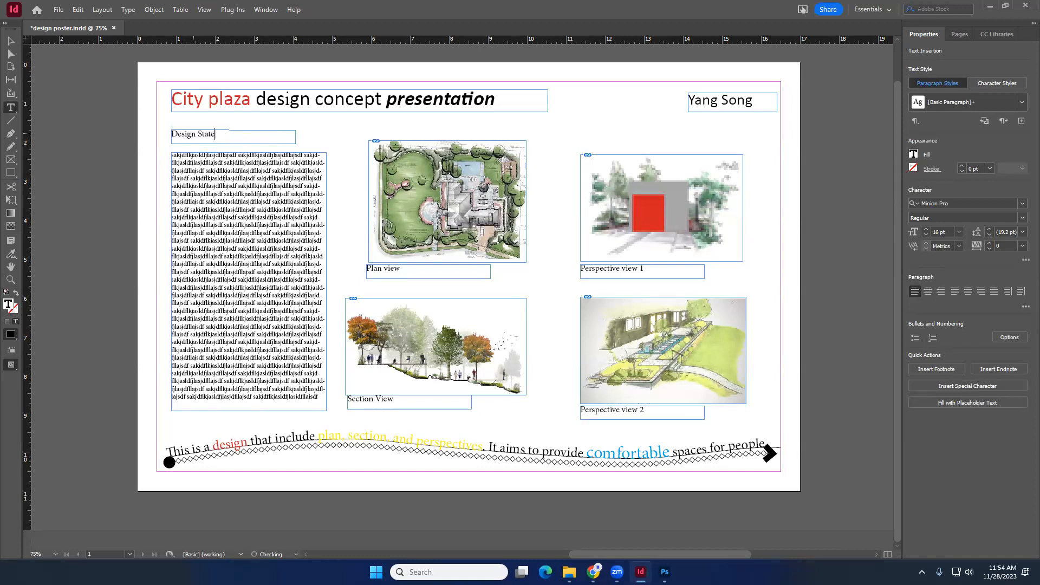
key("Escape")
left_click_drag(233, 139, 235, 141)
left_click(344, 241)
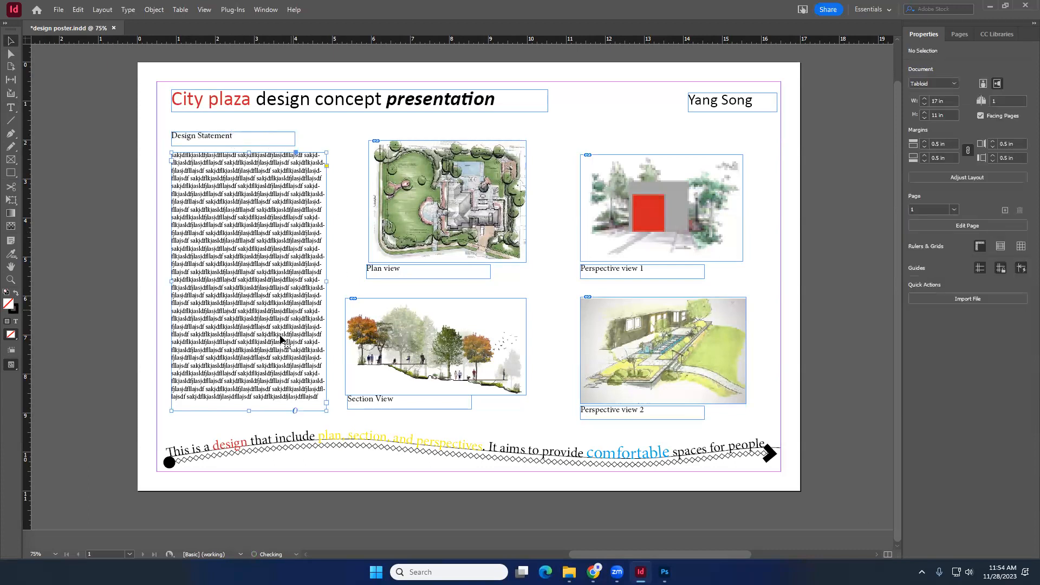
- Bring the curved path text to the front and reposition it slightly higher along the bottom of the board
left_click(281, 336)
left_click(348, 222)
left_click(512, 461)
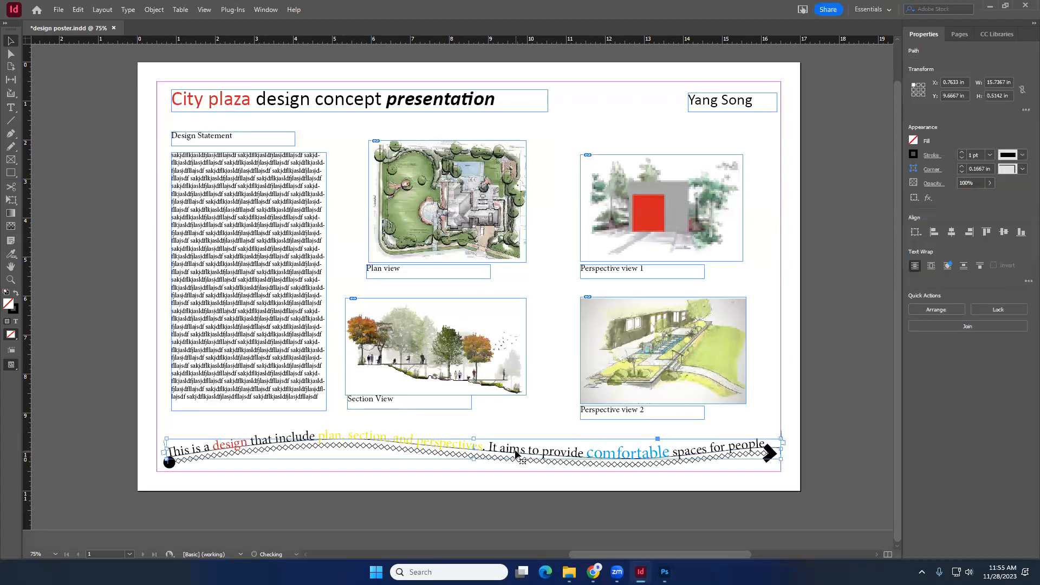
left_click(460, 467)
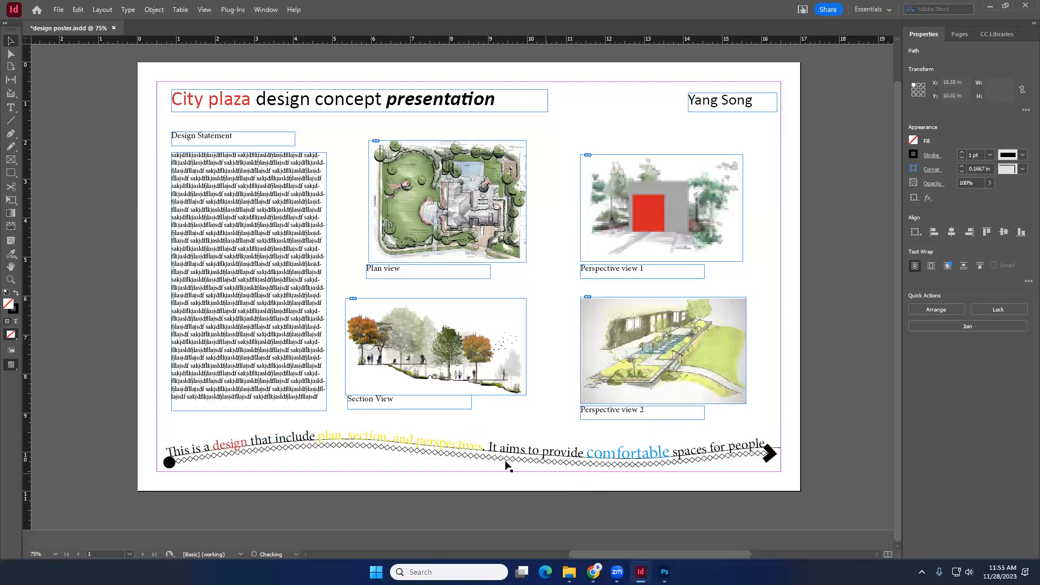
left_click(449, 441)
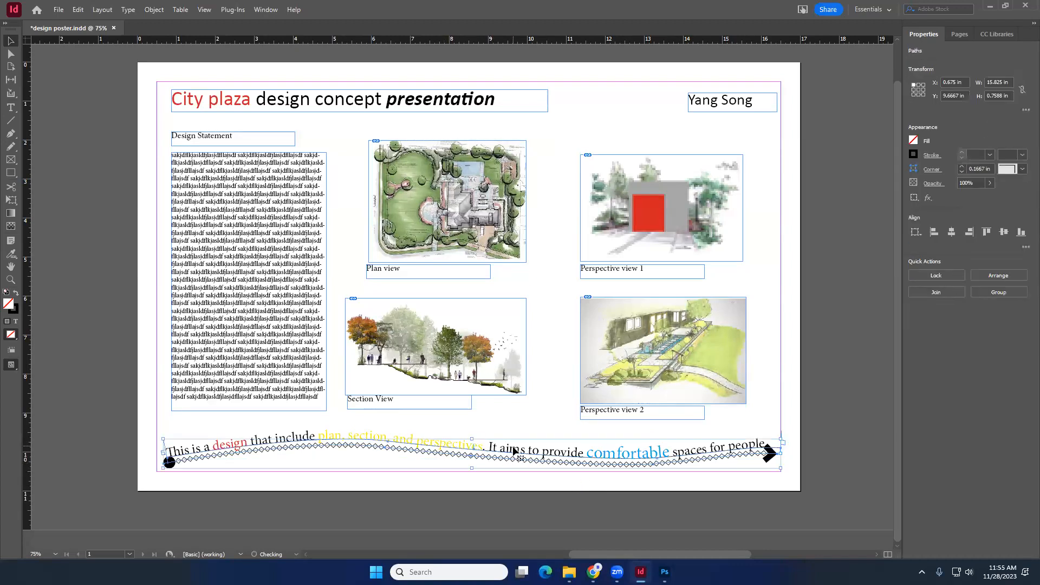
left_click_drag(514, 438, 513, 356)
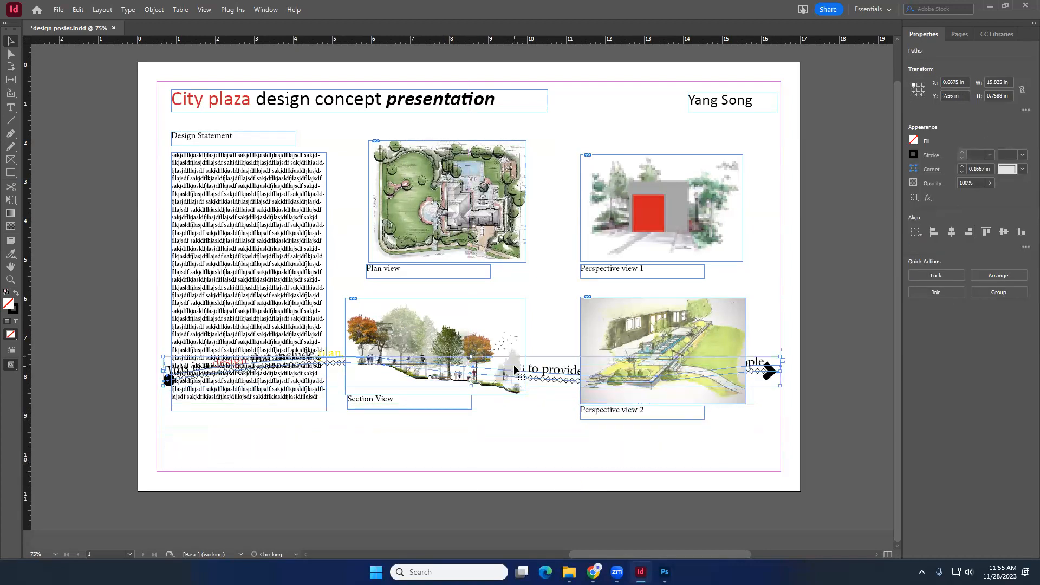
right_click(554, 372)
mouse_move(615, 142)
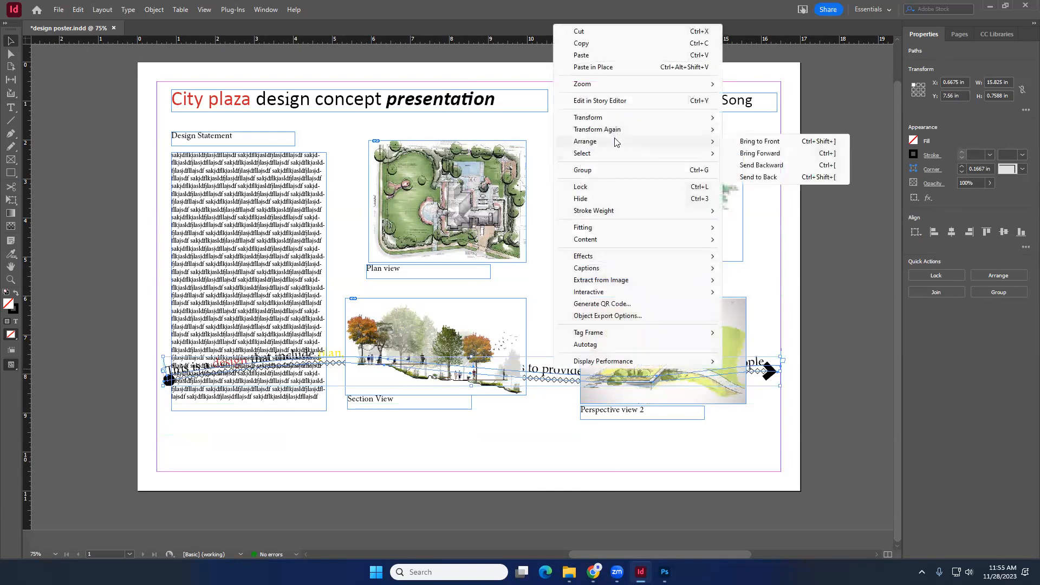
left_click(760, 141)
left_click_drag(558, 374, 566, 443)
- Try tilting the path text diagonally across the lower images, then undo those changes
left_click_drag(791, 422, 708, 361)
left_click_drag(534, 421, 546, 384)
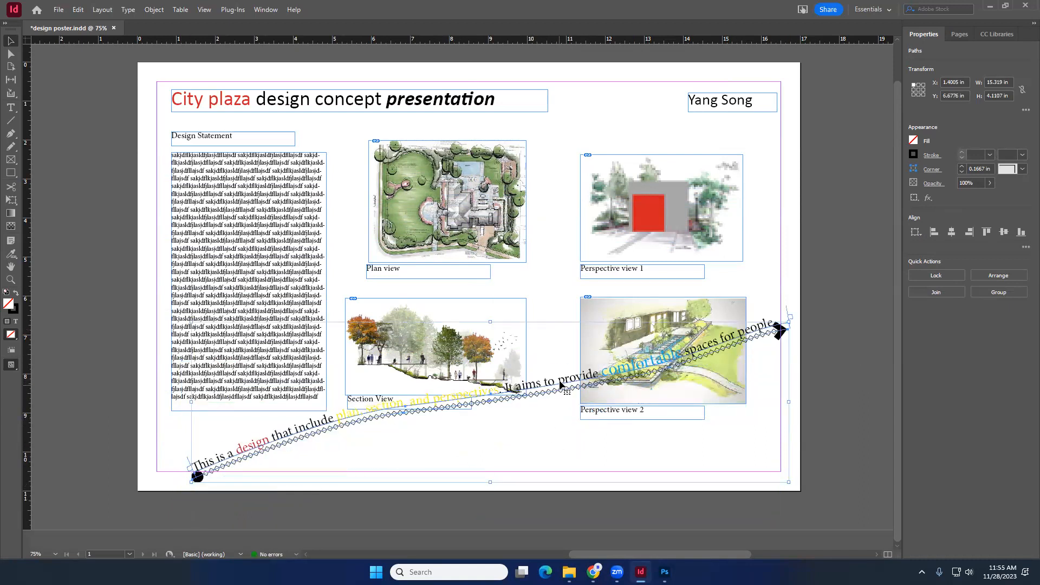
left_click(566, 427)
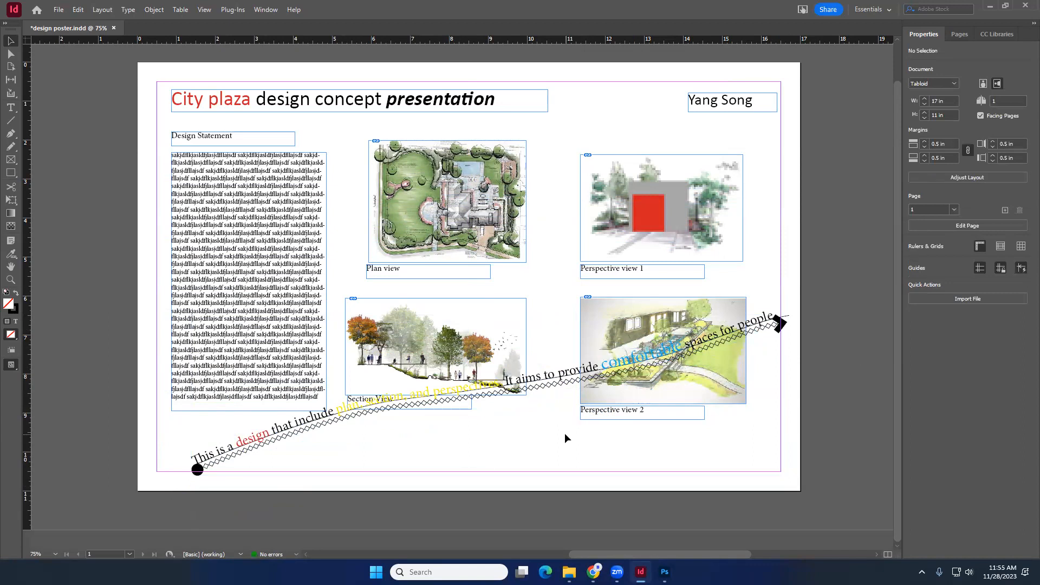
key("ctrl+z")
key("ctrl+z")
key("ctrl+z")
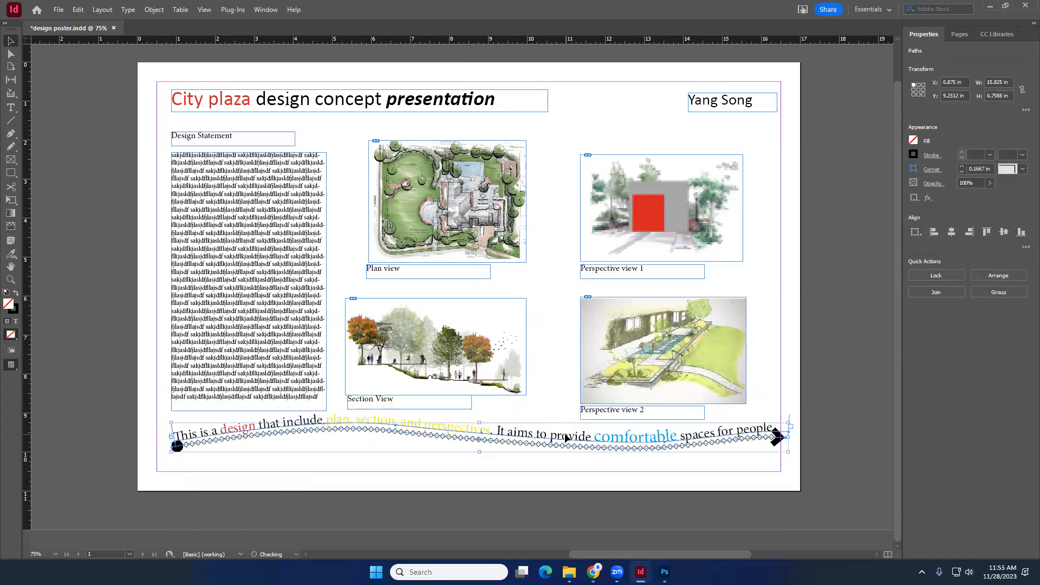
left_click(562, 376)
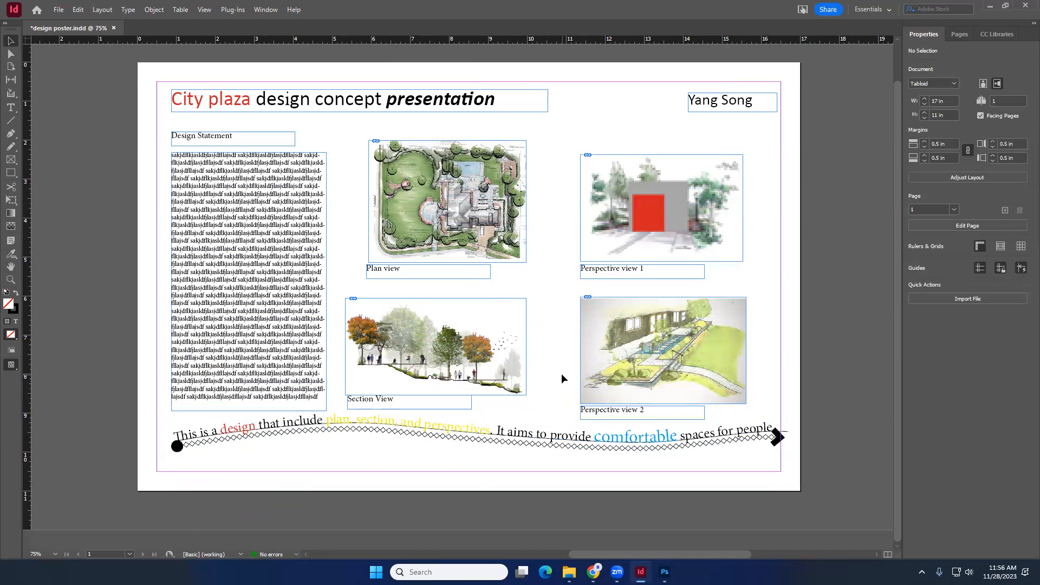
left_click(593, 443)
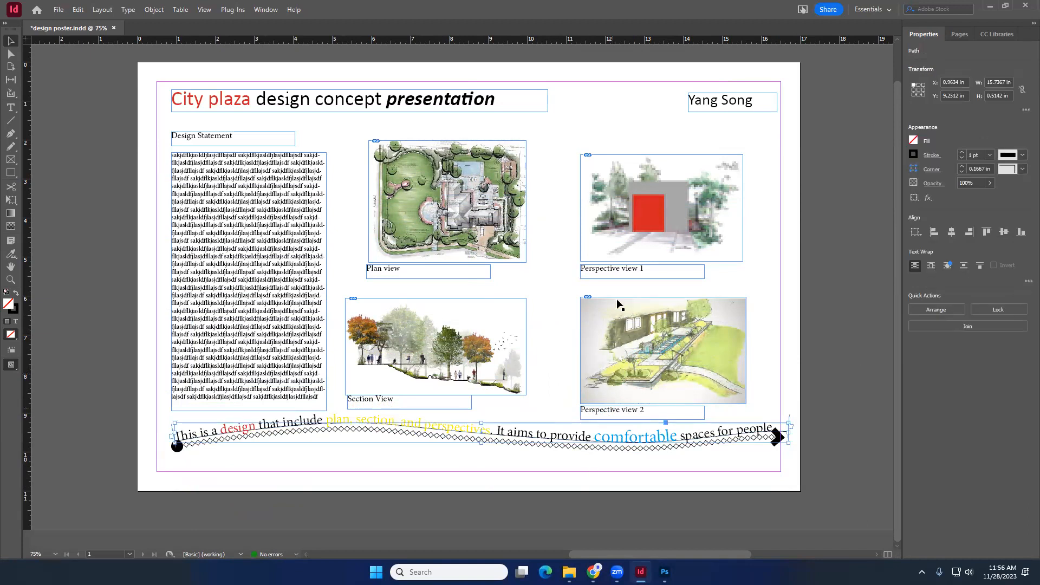
left_click(620, 340)
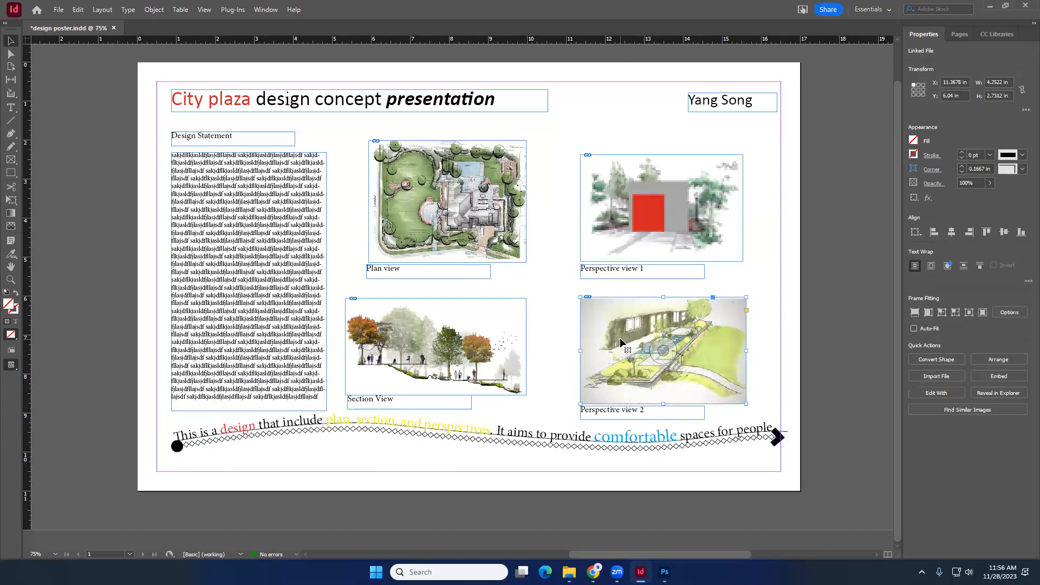
right_click(620, 336)
mouse_move(670, 291)
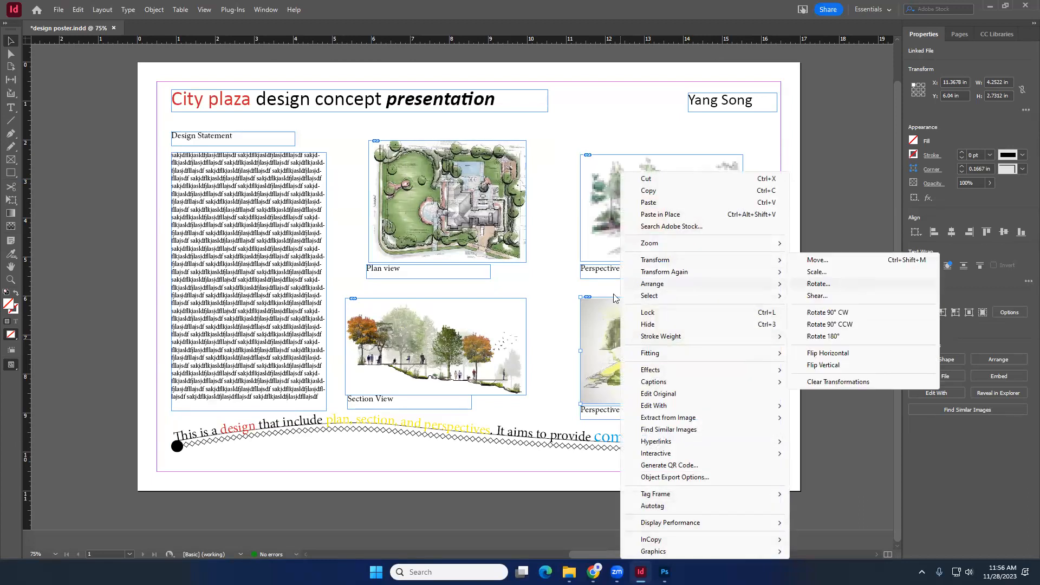
left_click(541, 275)
left_click(540, 274)
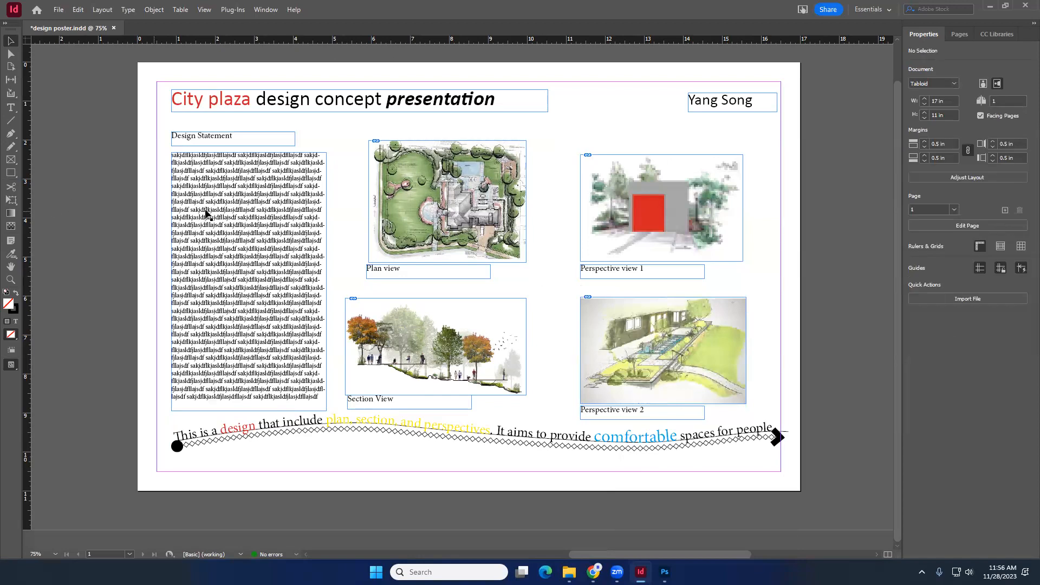
- Resize the placeholder text frame to about 4.05 in wide and 6.32 in tall
left_click(231, 227)
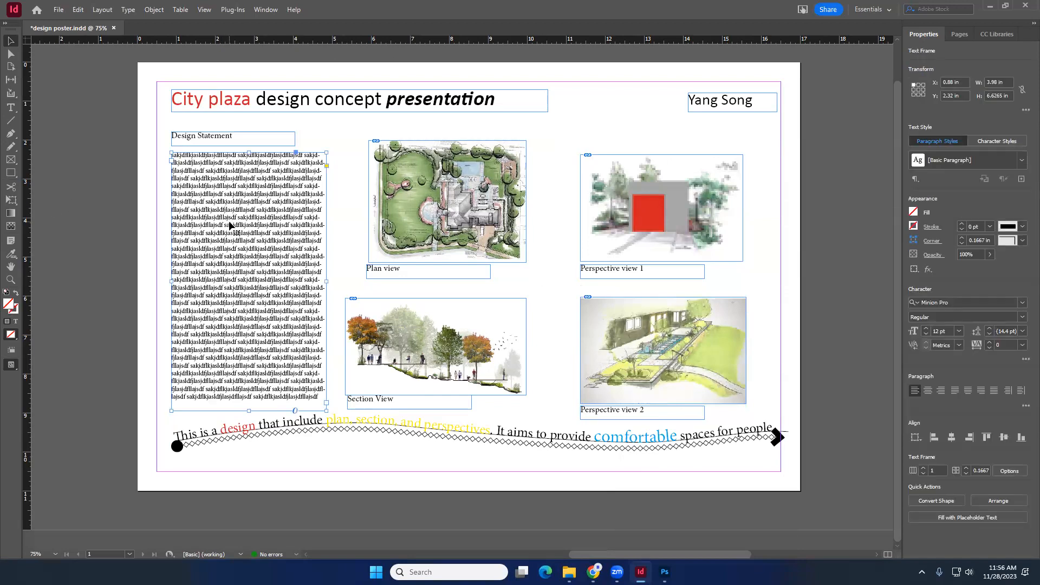
triple_click(239, 219)
key("ctrl+a")
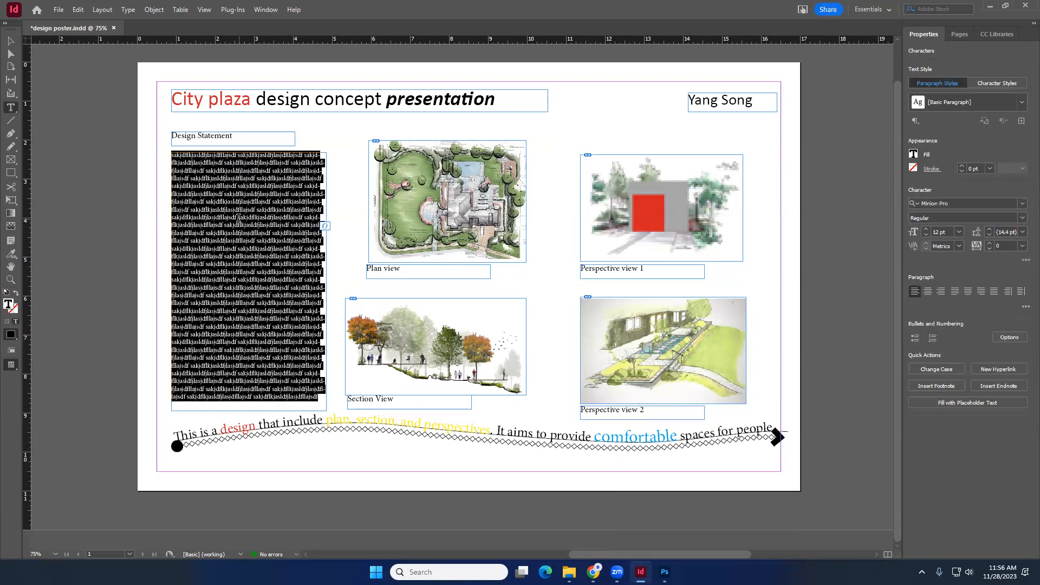
left_click(11, 41)
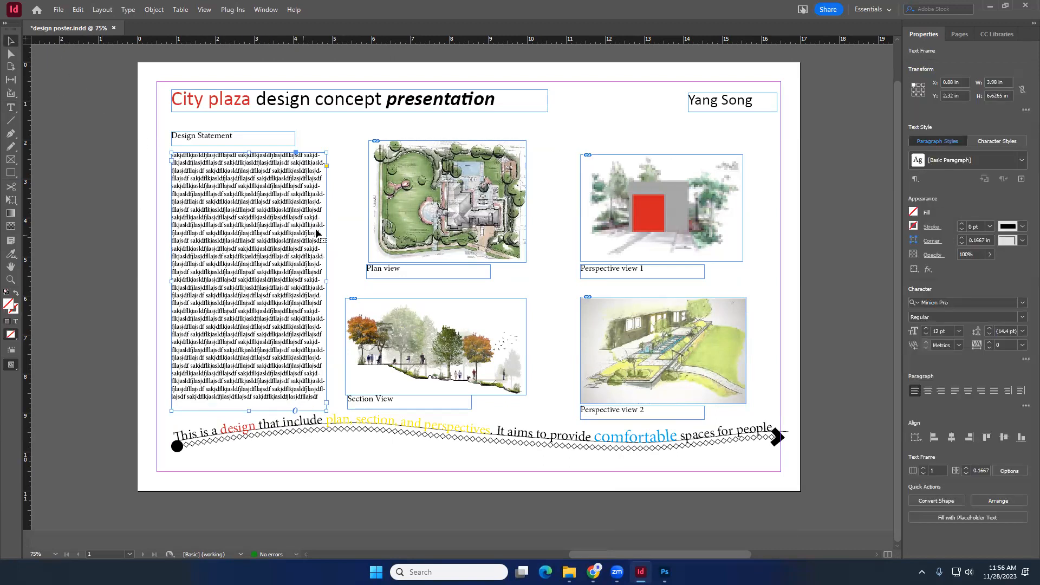
left_click(336, 209)
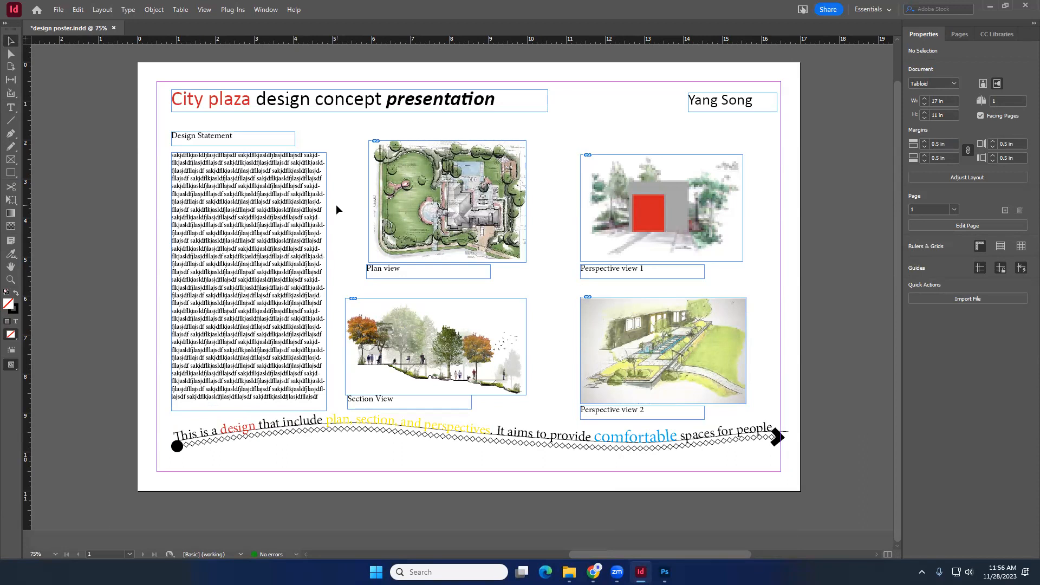
left_click(436, 180)
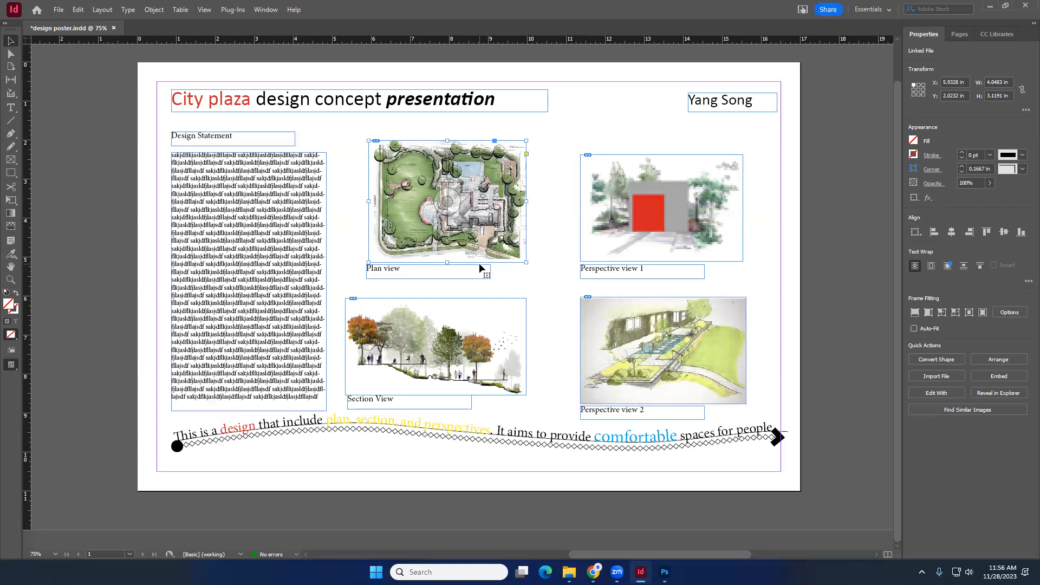
left_click(245, 211)
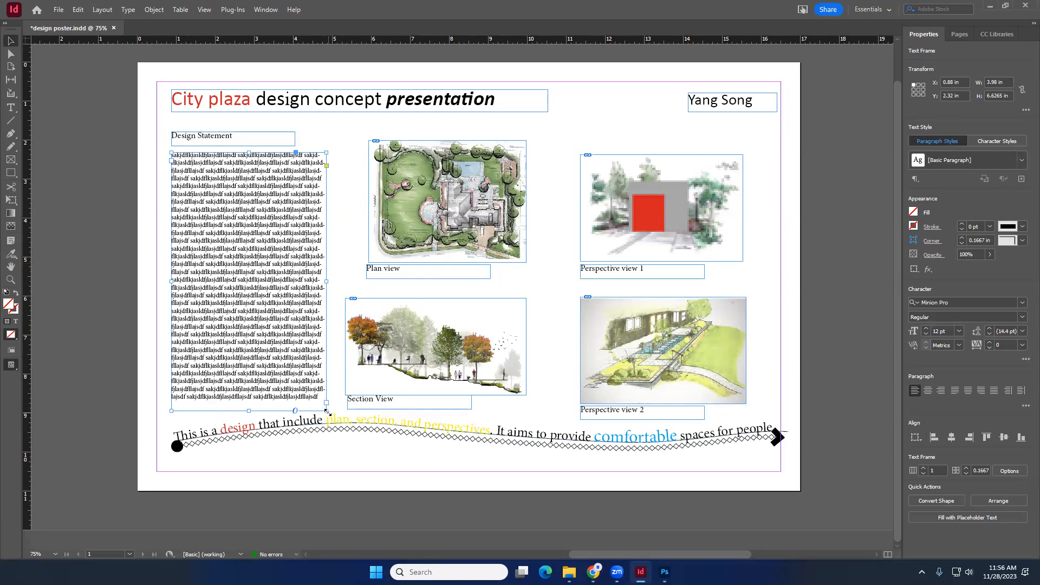
left_click_drag(328, 412, 326, 325)
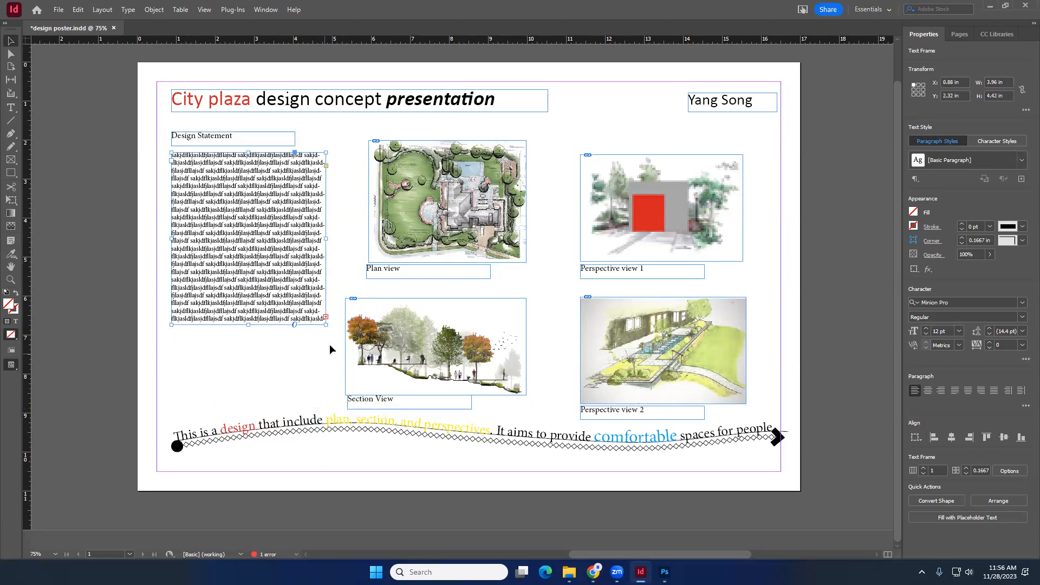
left_click(326, 316)
left_click_drag(326, 325, 328, 389)
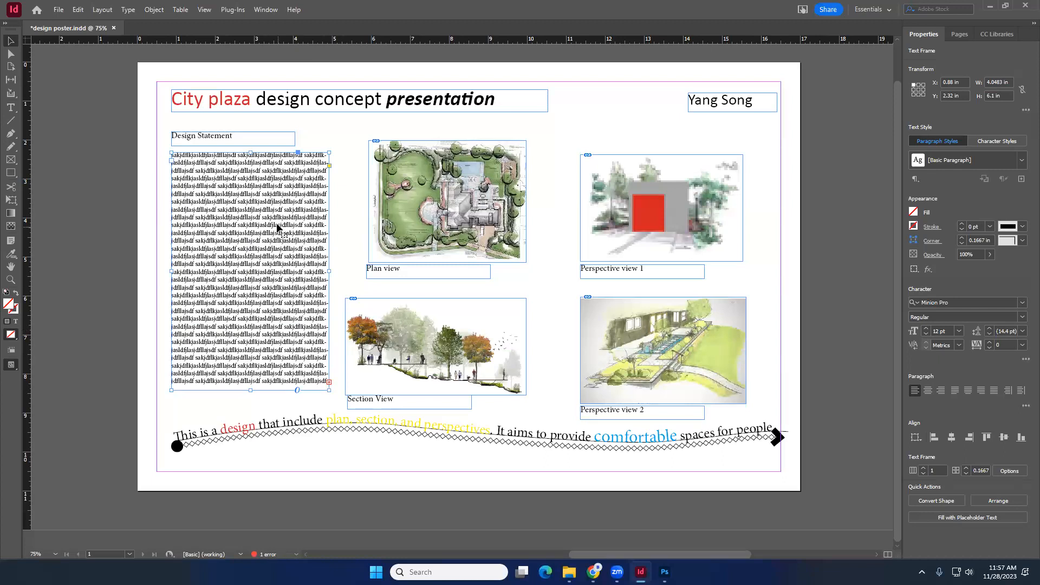
left_click(329, 383)
mouse_move(329, 390)
left_mouse_down()
mouse_move(329, 406)
mouse_move(331, 374)
mouse_move(331, 398)
left_mouse_up()
- Try applying the yellow caption text style to the design statement text with the Eyedropper, then undo it
triple_click(288, 239)
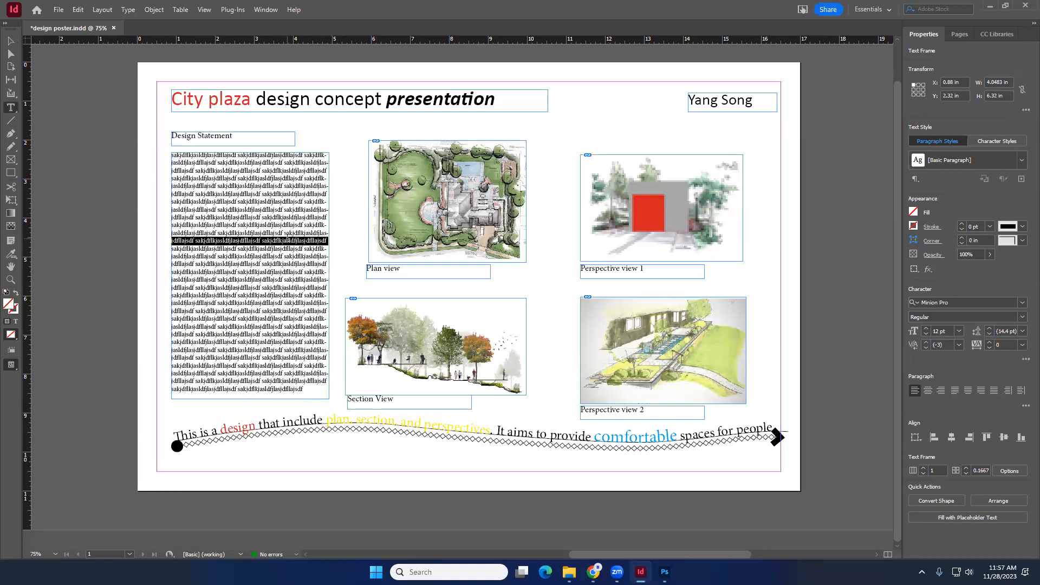
left_click(288, 237)
left_click(288, 238)
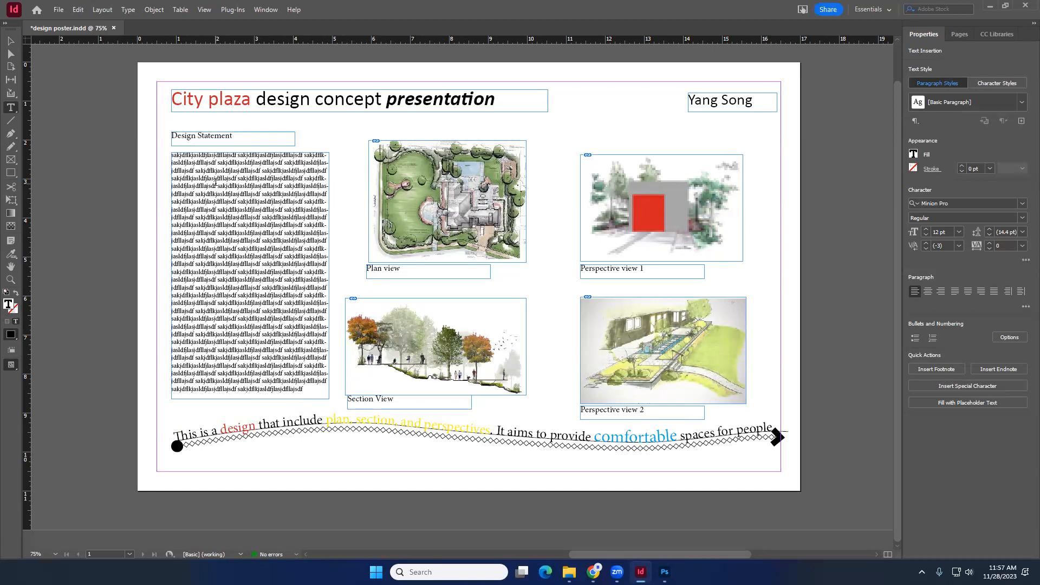
left_click_drag(207, 186, 256, 194)
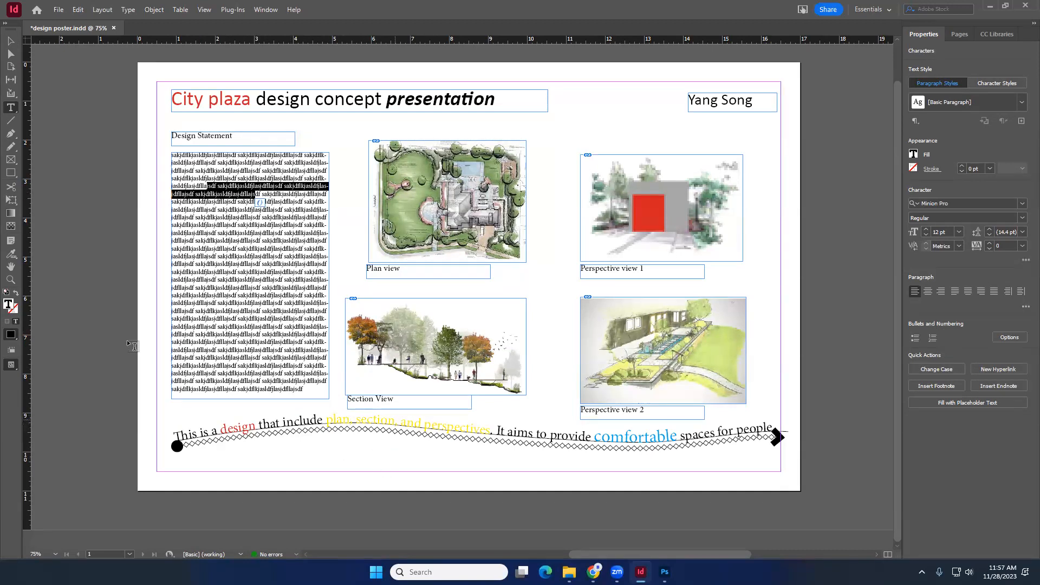
left_click(12, 260)
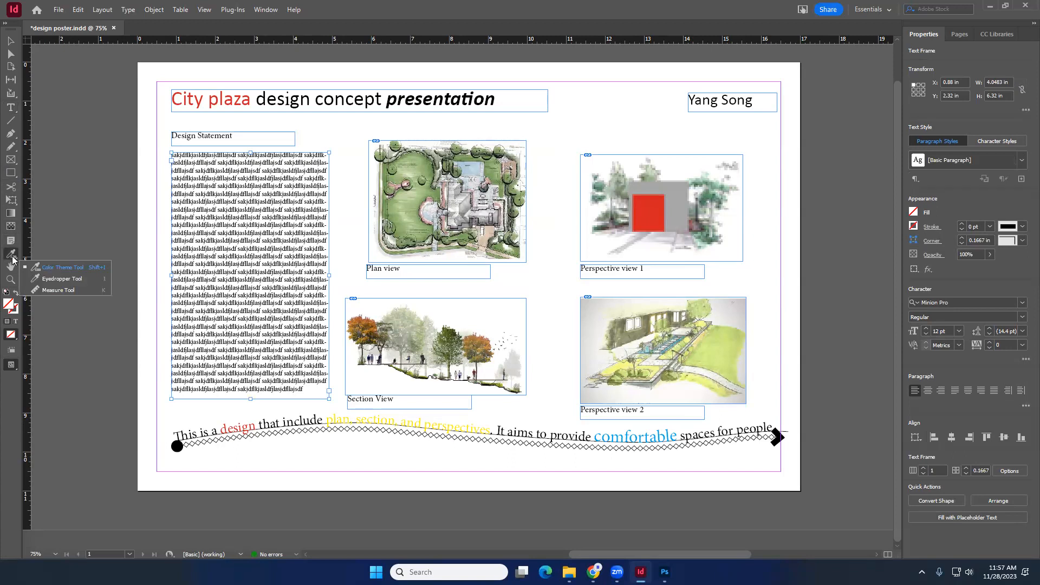
left_click(46, 280)
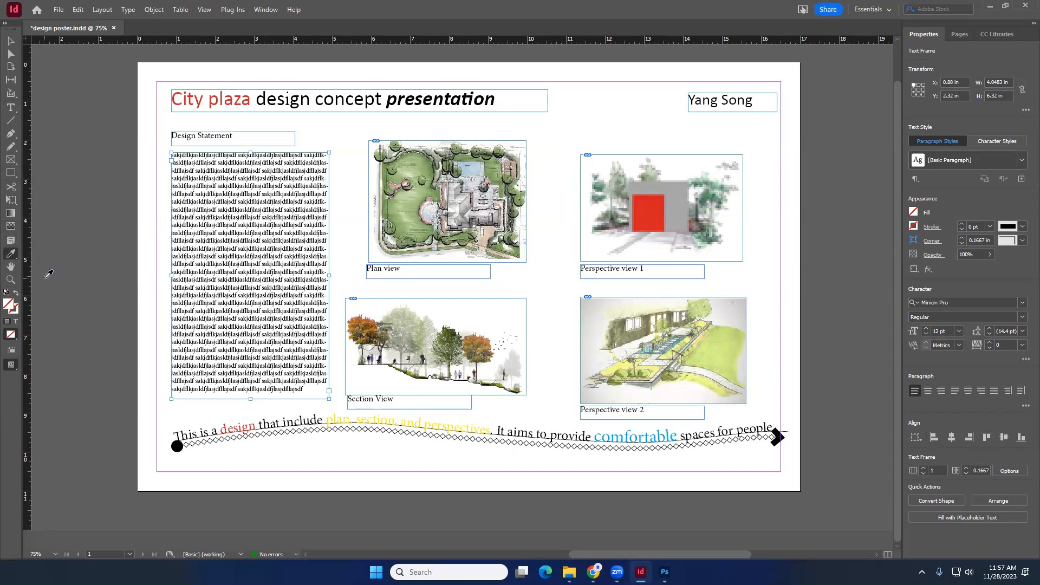
left_click(334, 416)
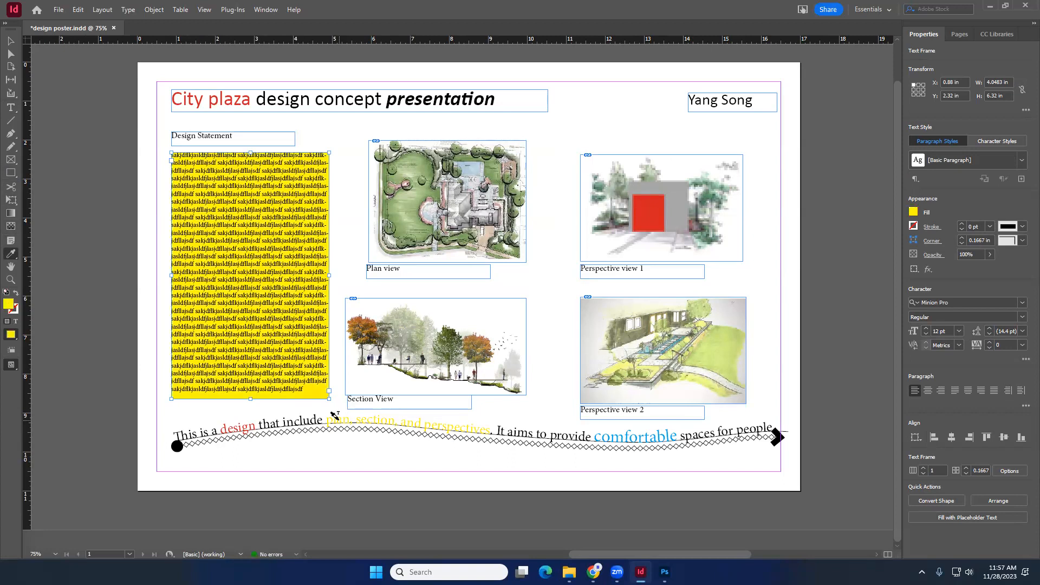
key("ctrl+z")
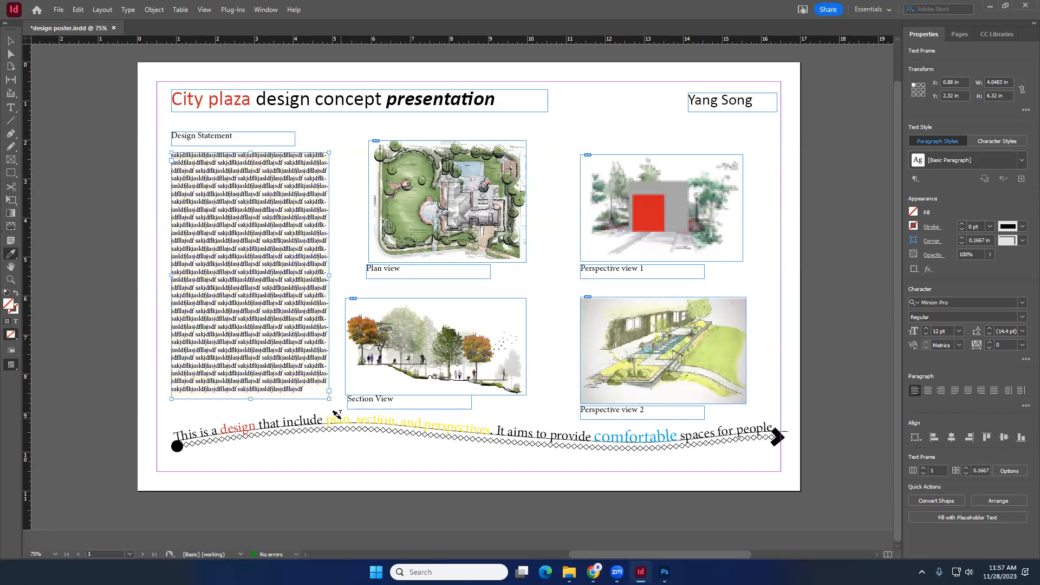
left_click_drag(262, 194, 249, 258)
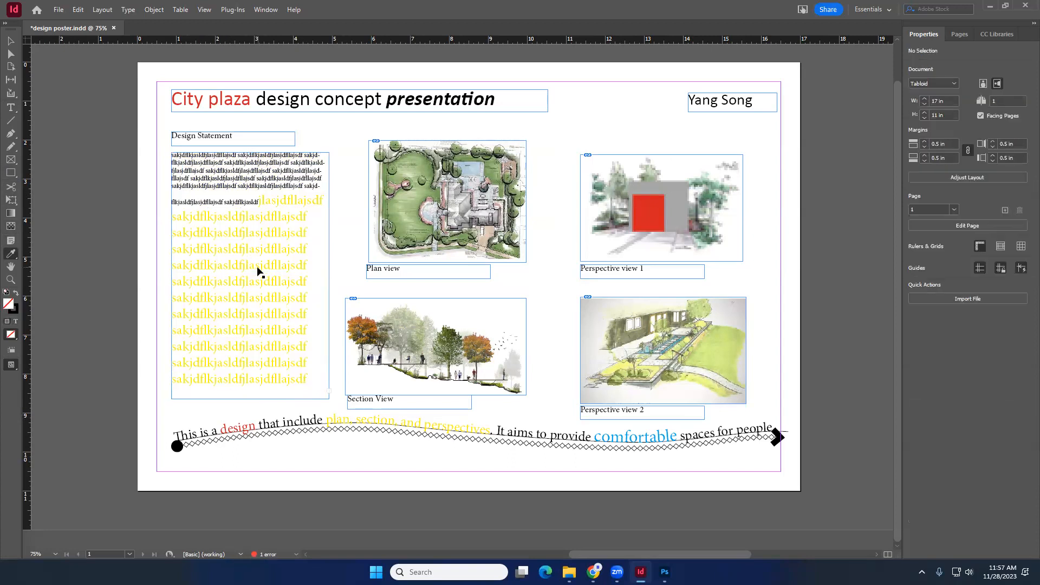
key("ctrl+z")
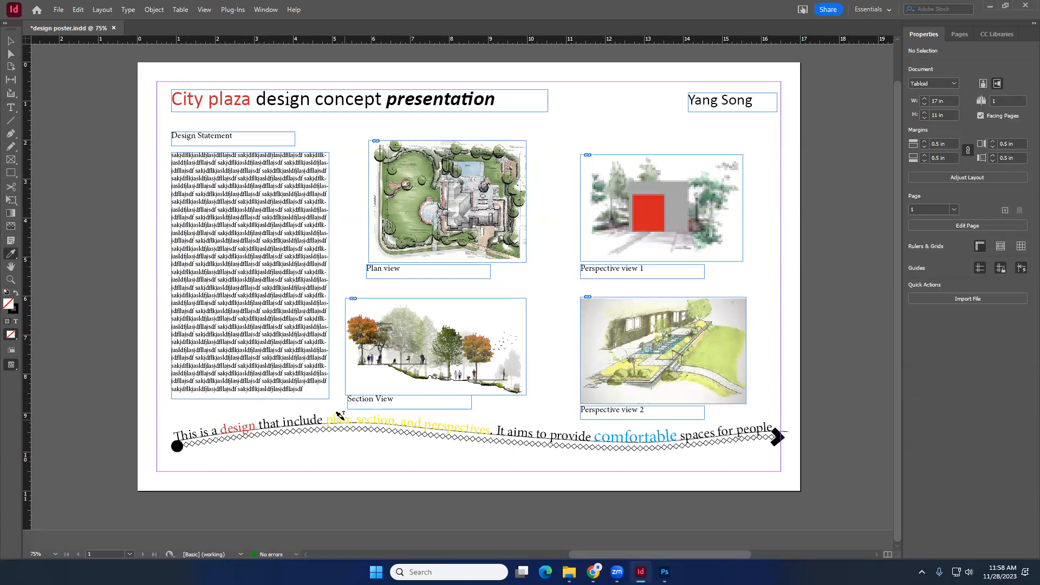
- Sample the red "design" text style with the Eyedropper and apply it to the first word of the design statement
left_click(11, 253)
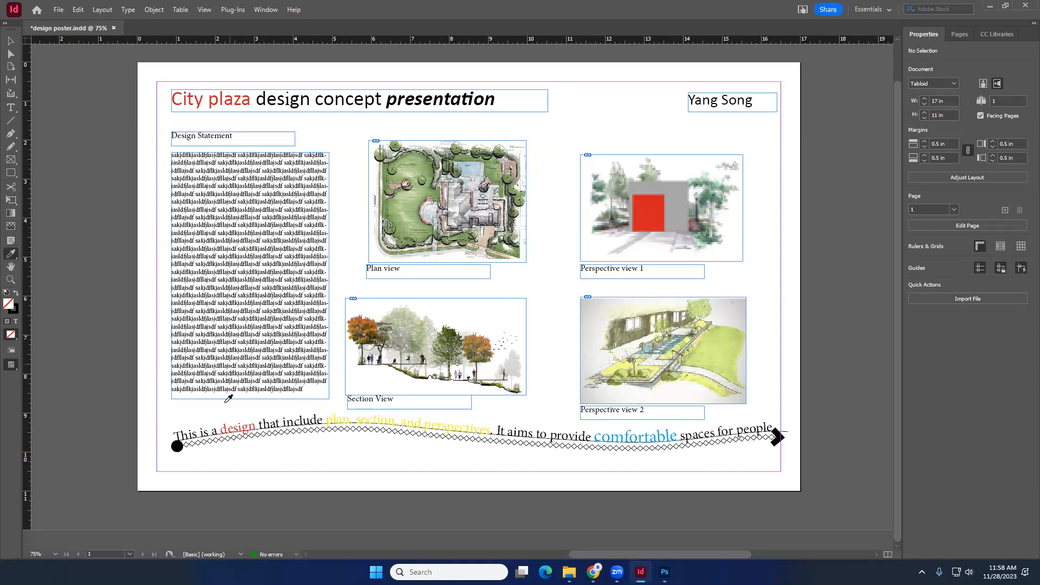
left_click(238, 426)
left_click_drag(222, 195, 236, 200)
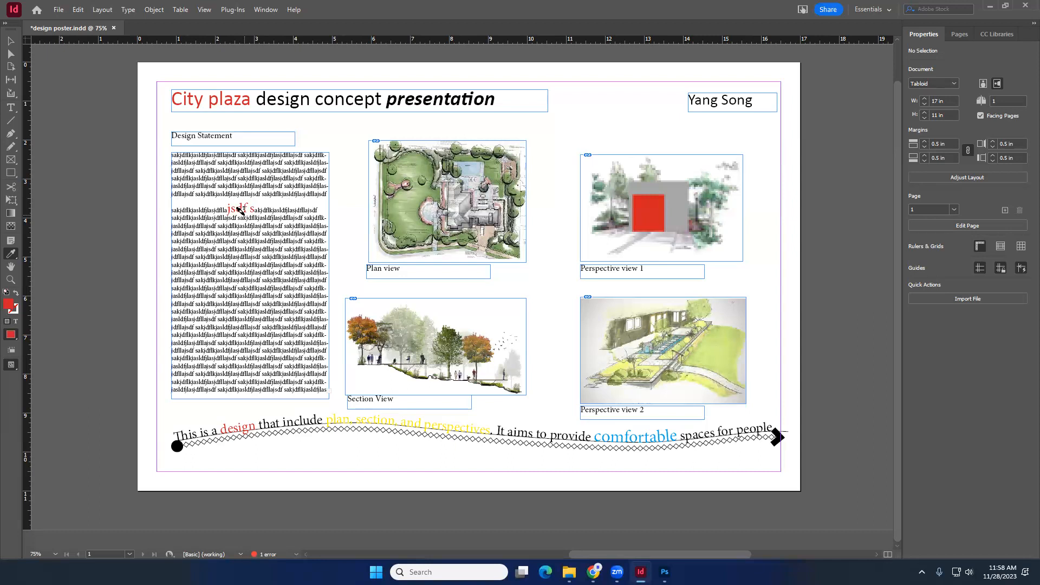
key("ctrl+z")
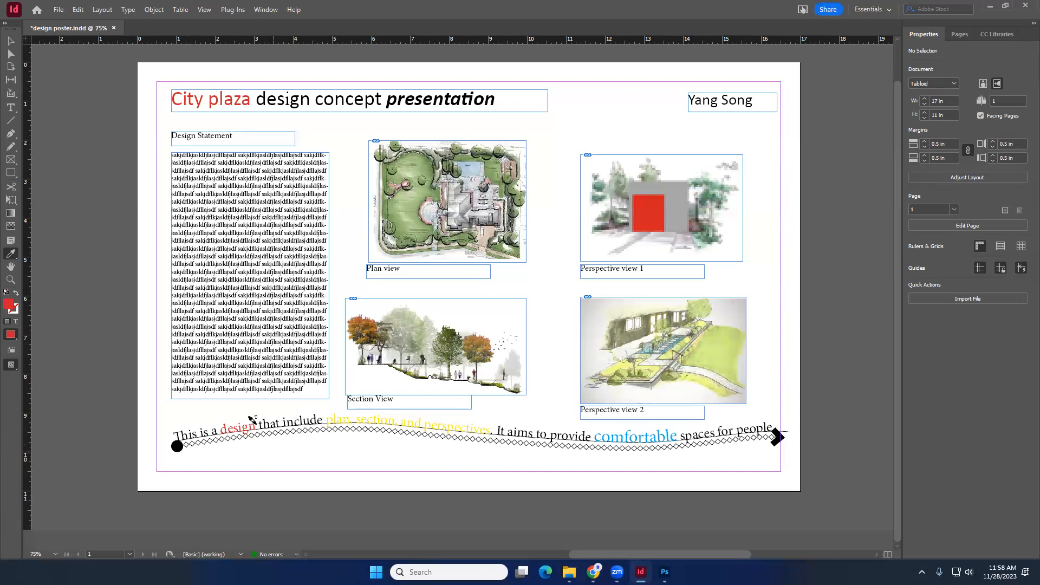
left_click_drag(193, 155, 166, 152)
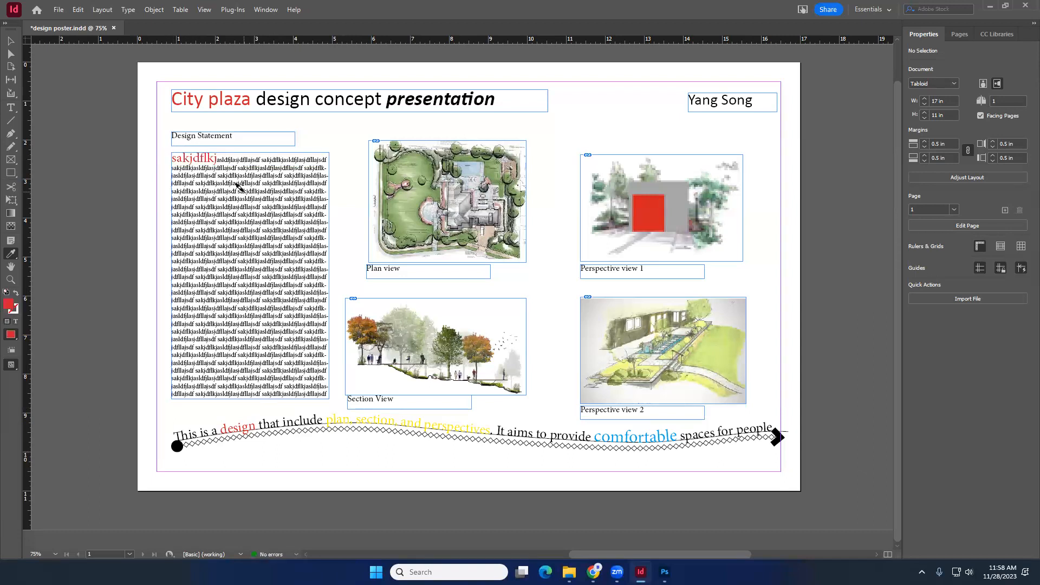
- Switch the screen mode to Preview to view the board without frame edges and guides
key("v")
left_click(11, 42)
left_click(205, 10)
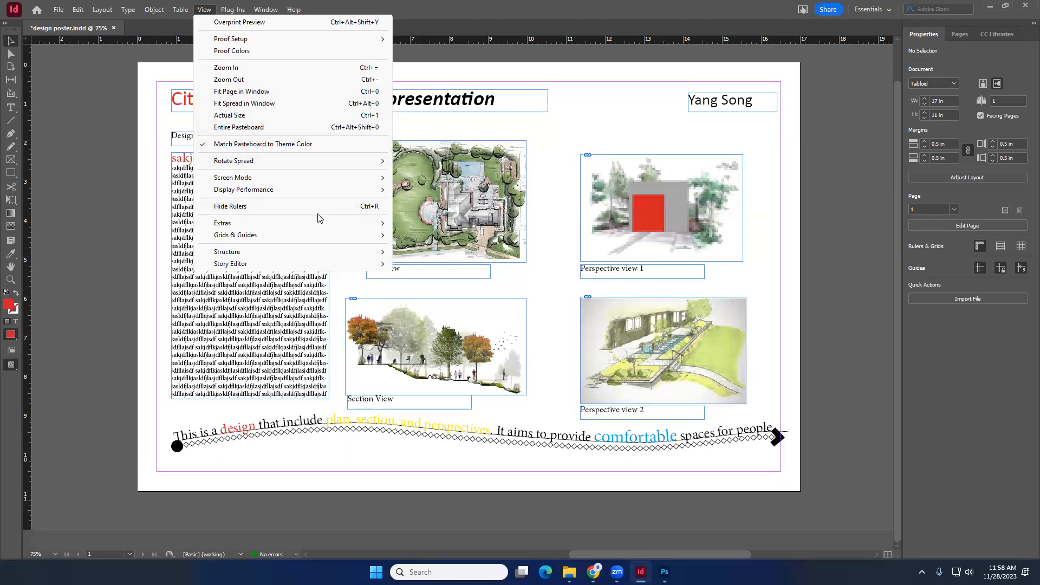
mouse_move(327, 236)
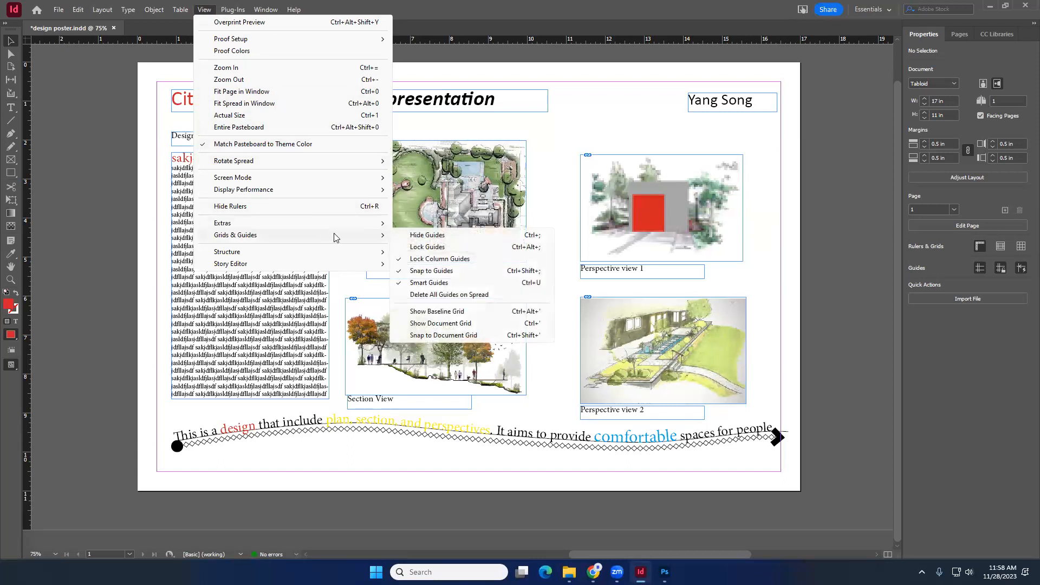
mouse_move(339, 176)
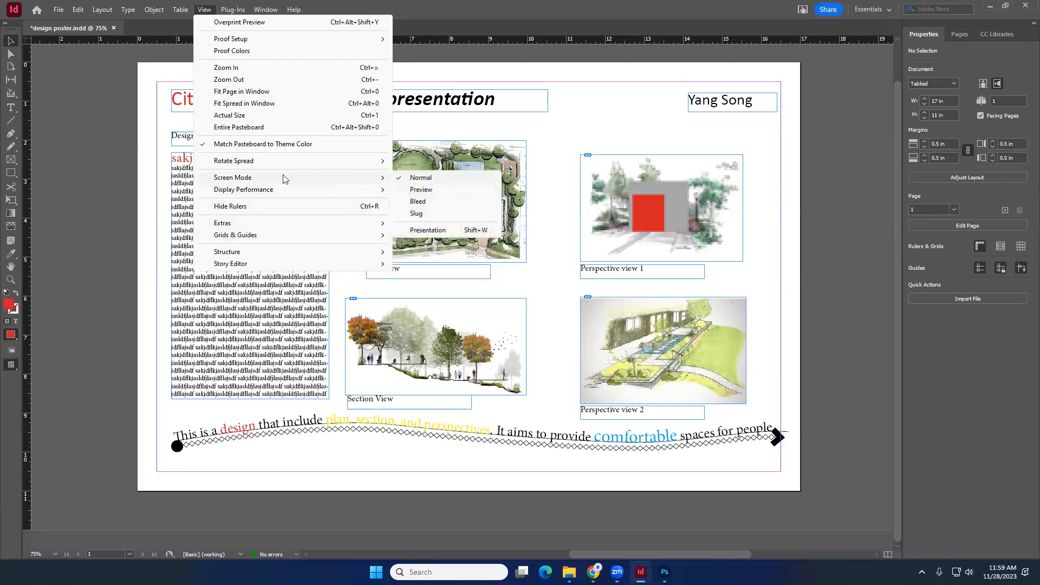
left_click(449, 194)
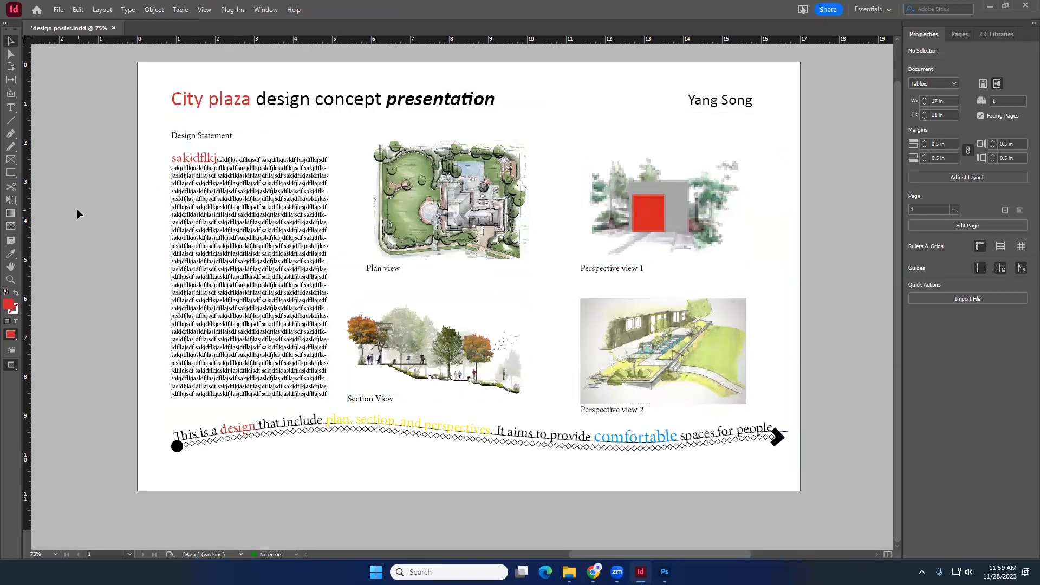
- Switch the screen mode back to Normal and then again to Preview
left_click(199, 8)
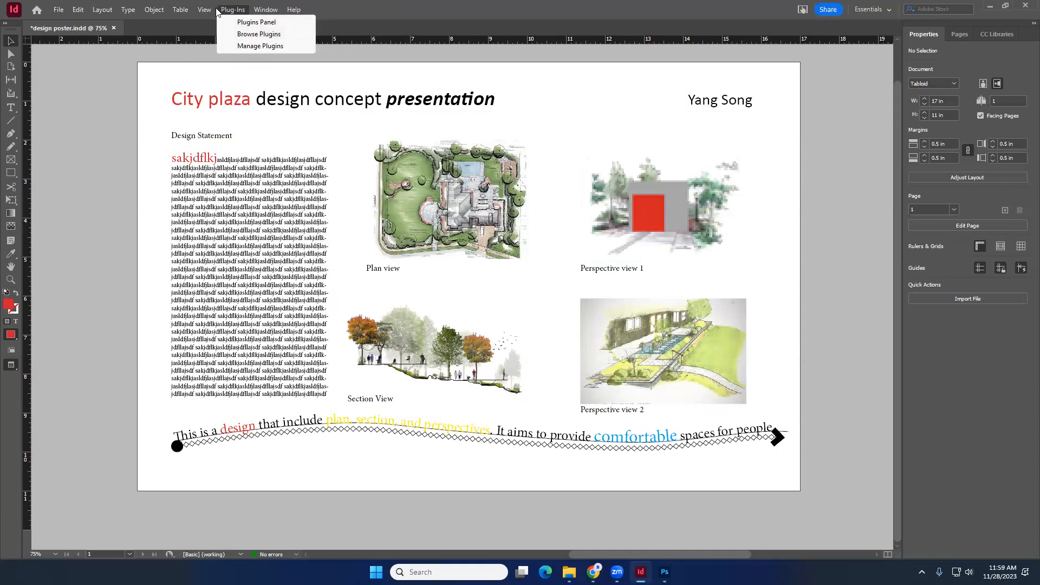
mouse_move(315, 179)
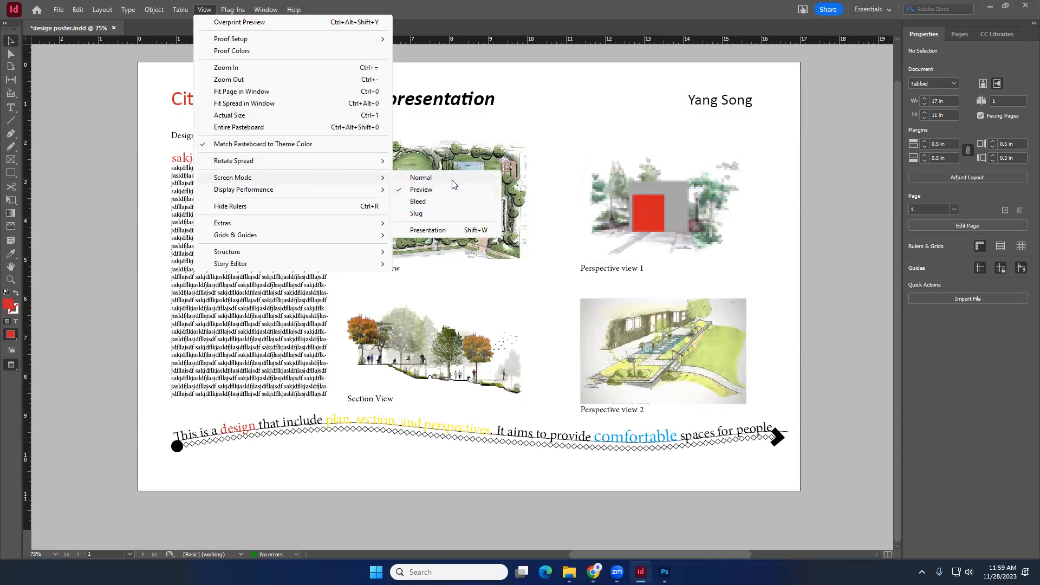
left_click(434, 177)
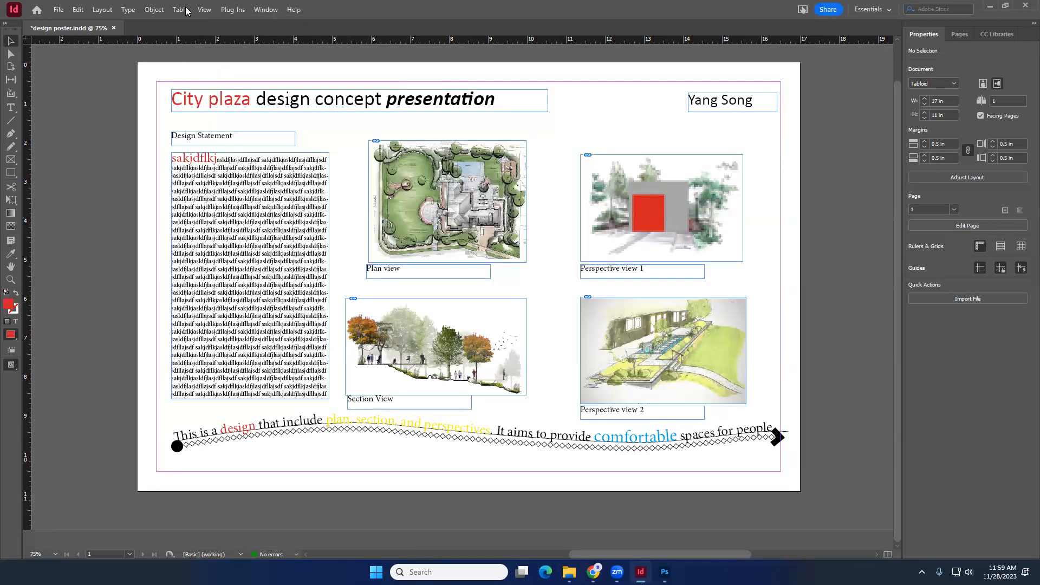
left_click(205, 9)
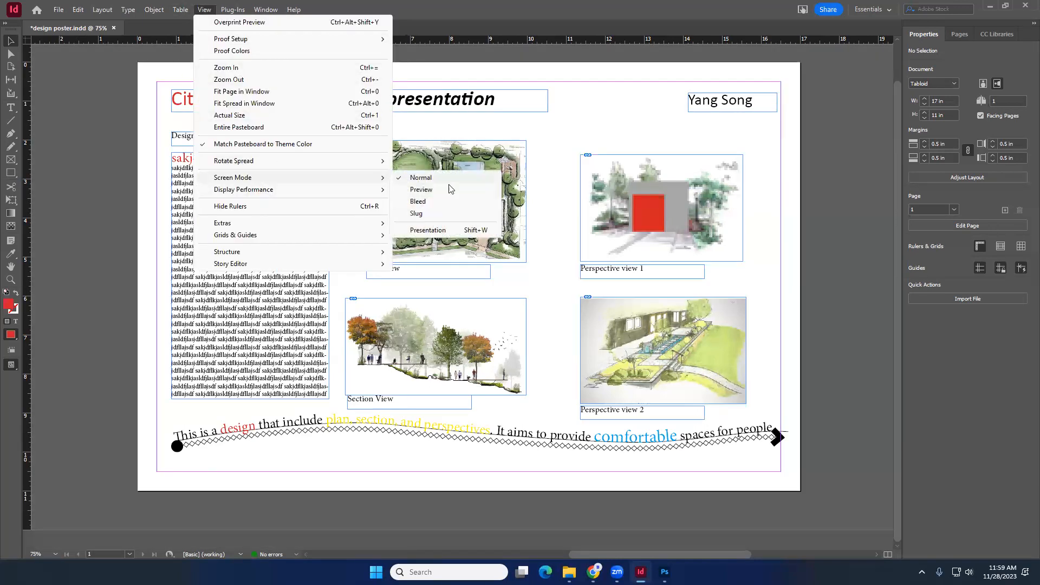
left_click(447, 187)
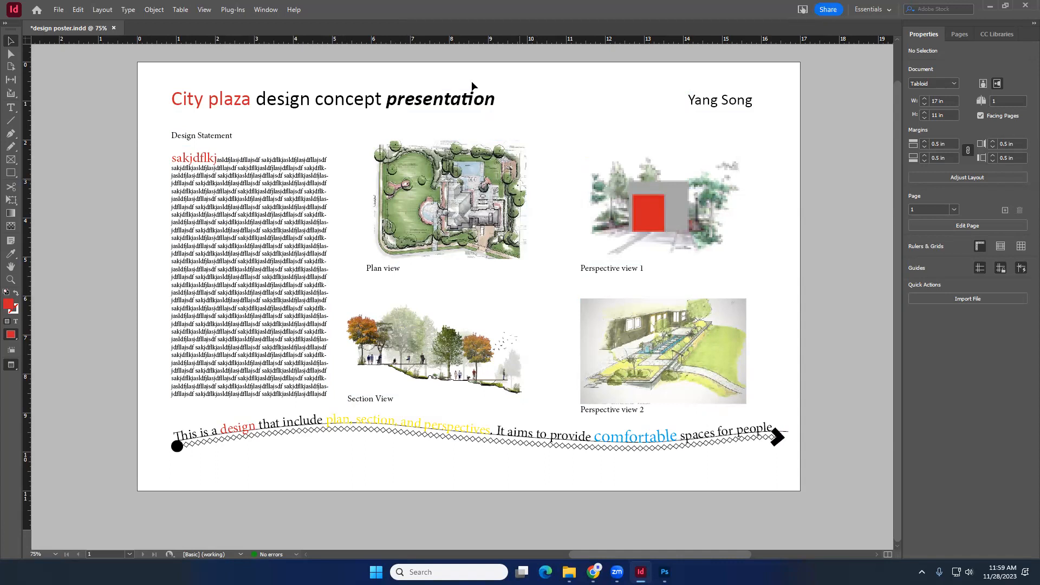
left_click(205, 10)
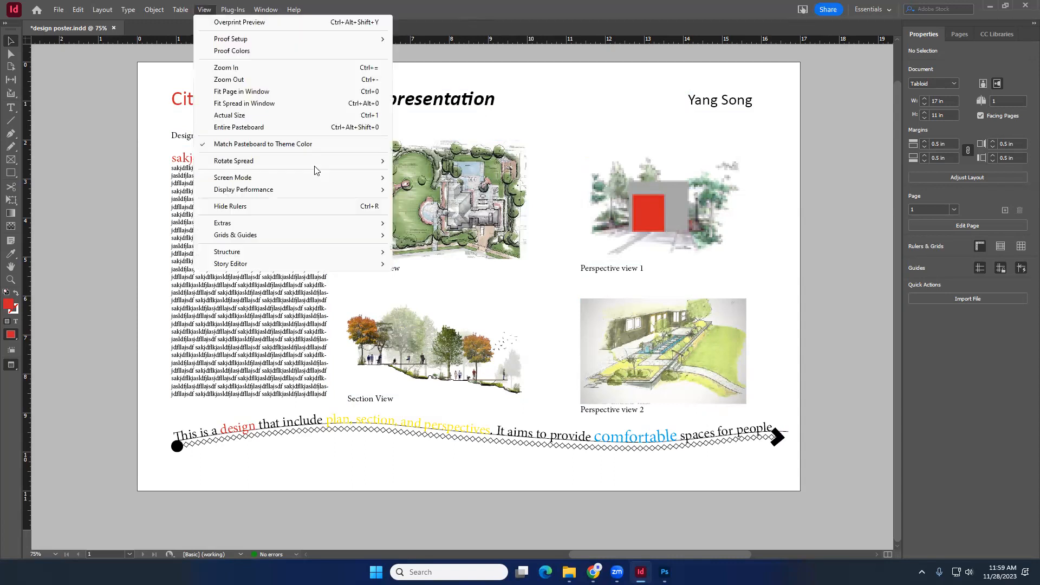
mouse_move(317, 178)
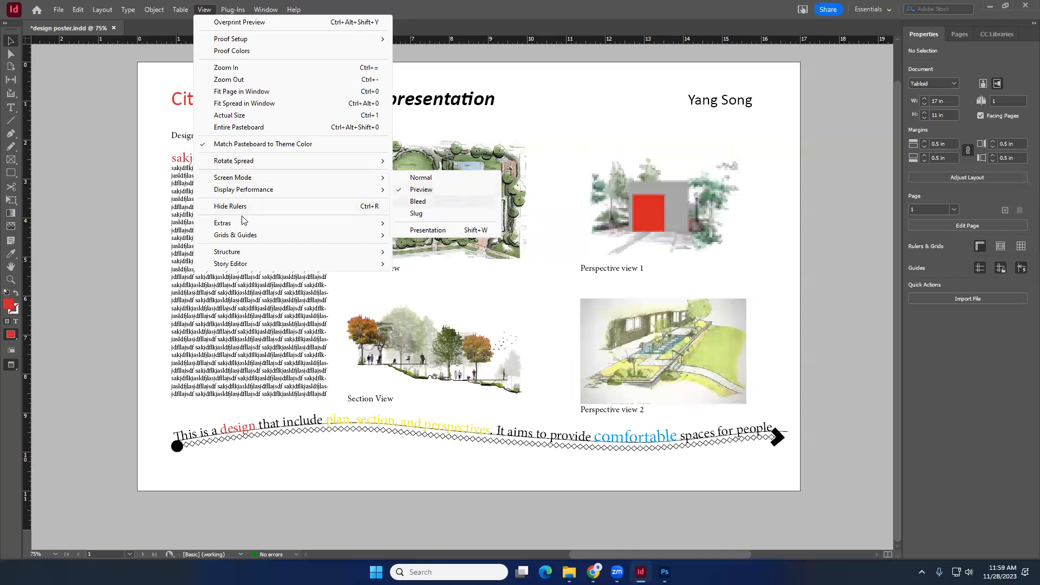
left_click(103, 229)
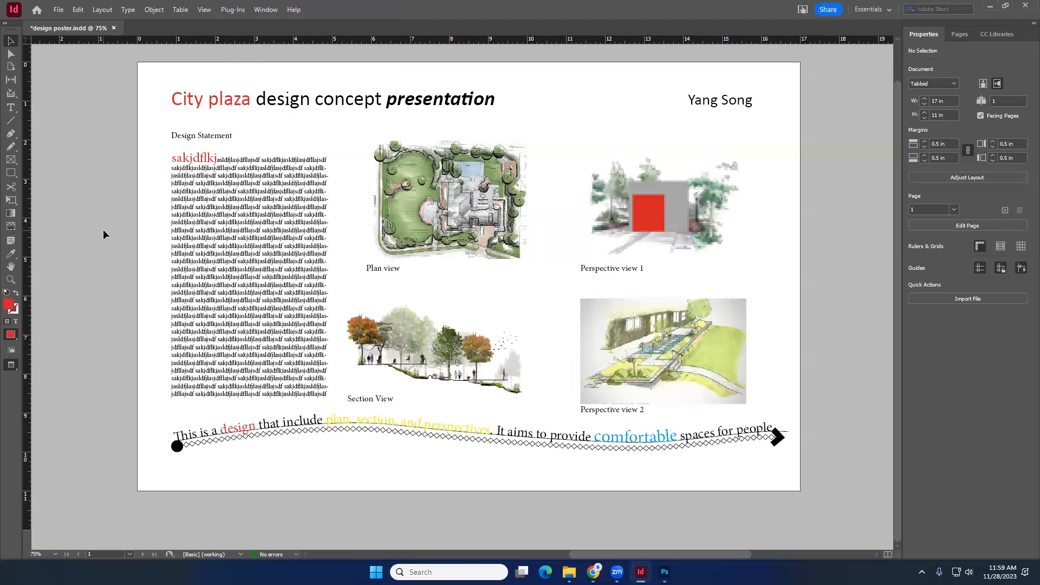